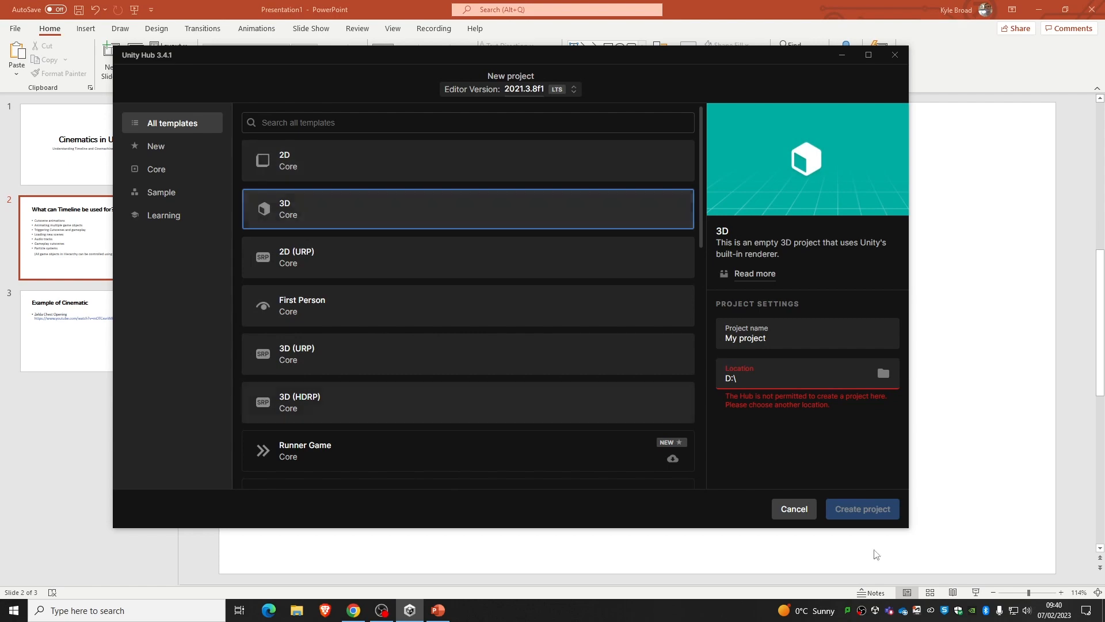
Set the new project's location to the Documents folder
left_click(883, 374)
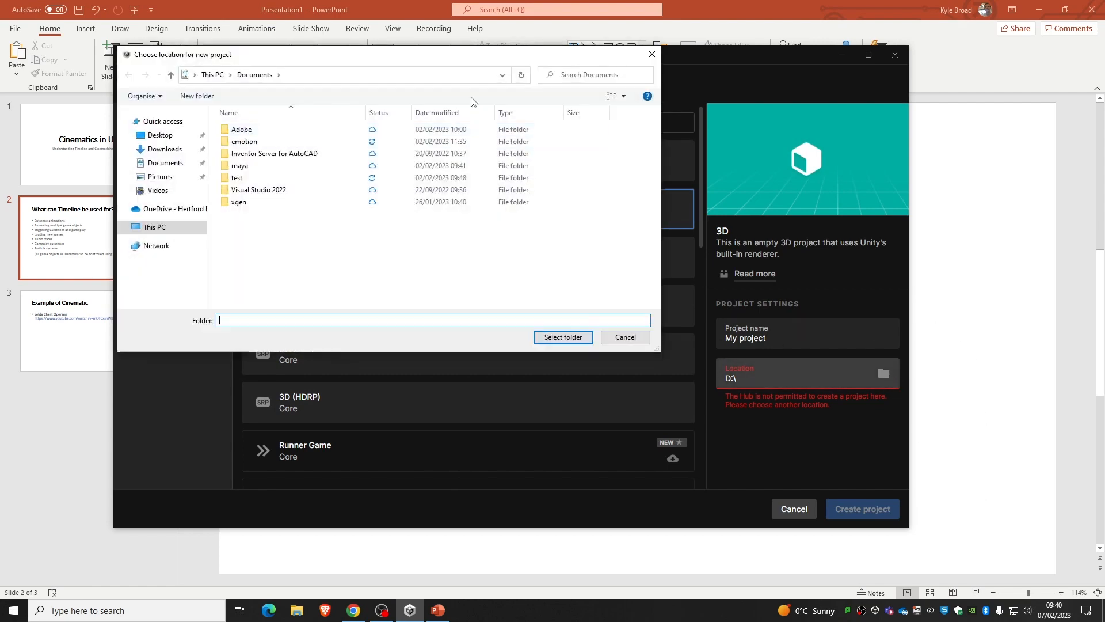
left_click(164, 163)
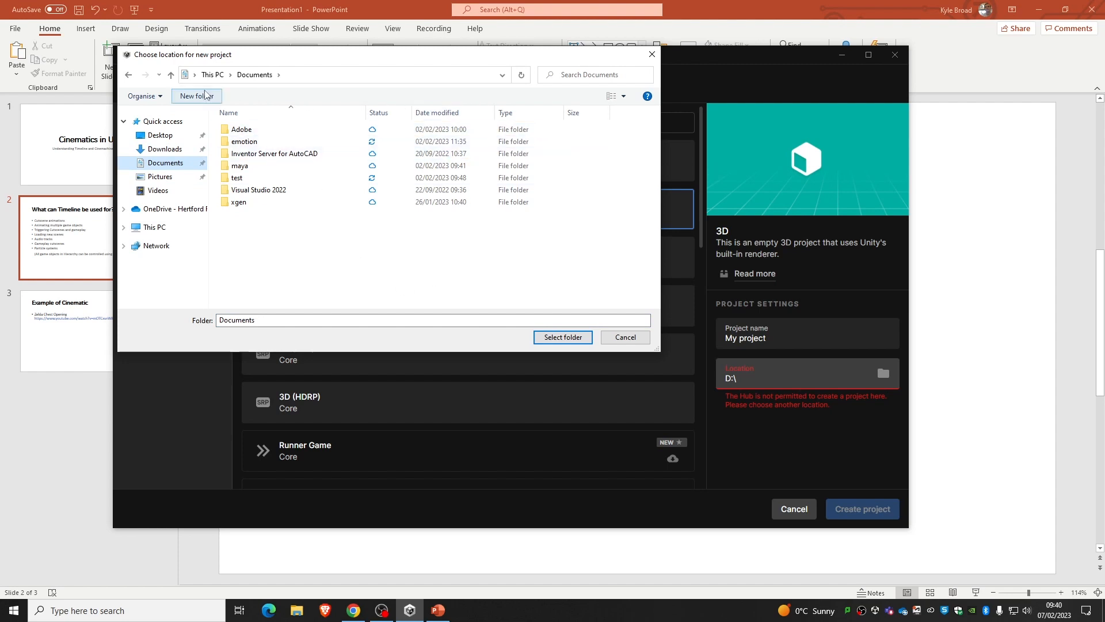
left_click(563, 338)
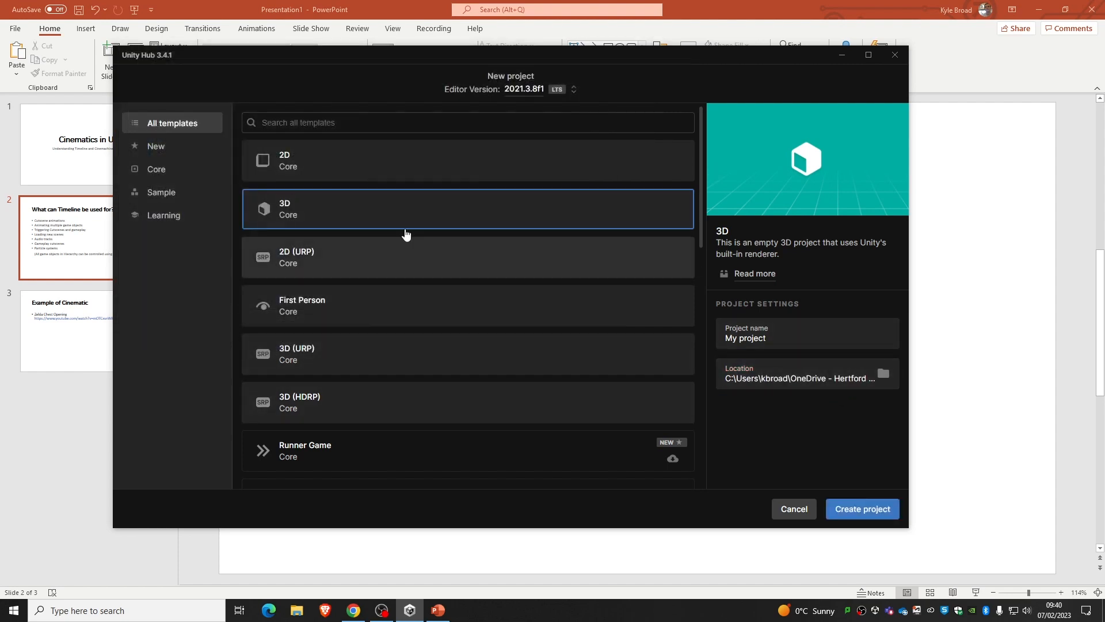
Name the project Cinematics and create it from the 3D Core template
left_click_drag(805, 328, 722, 337)
type("Cinemactics")
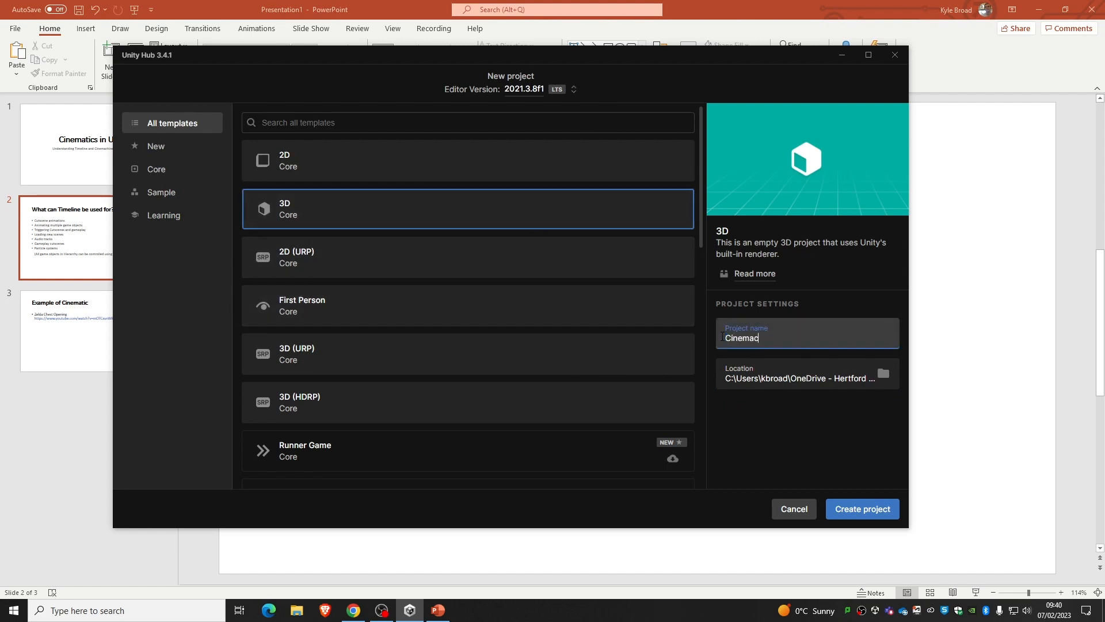
key("BackSpace")
key("BackSpace")
key("BackSpace")
key("BackSpace")
type("ics")
left_click(880, 511)
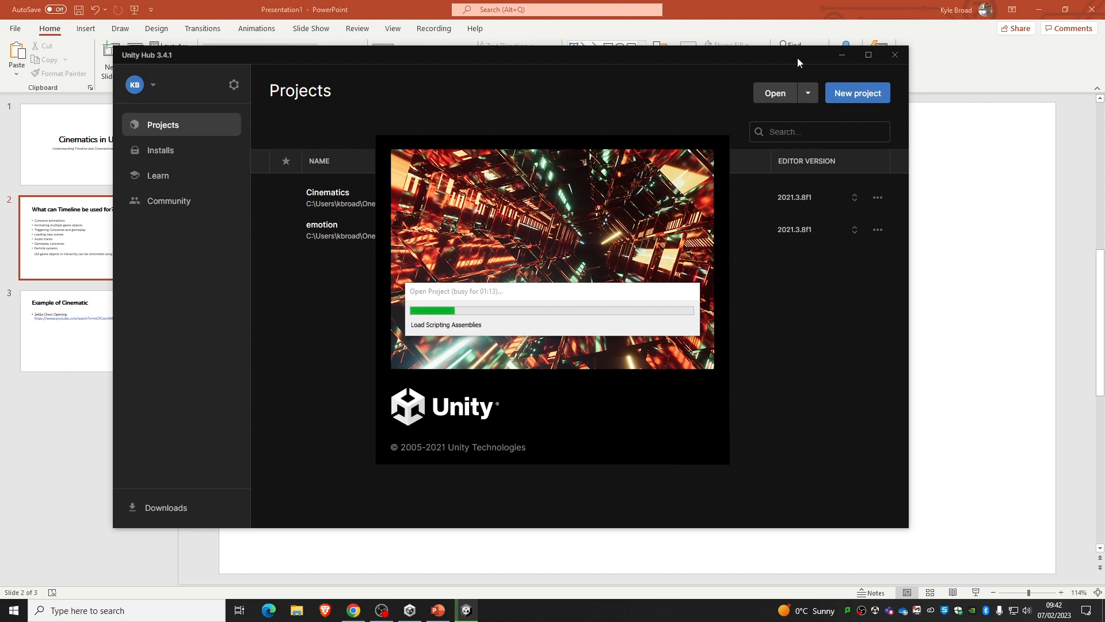
Switch to Chrome, search for discord in a new tab, and open Discord from its official website
left_click(354, 610)
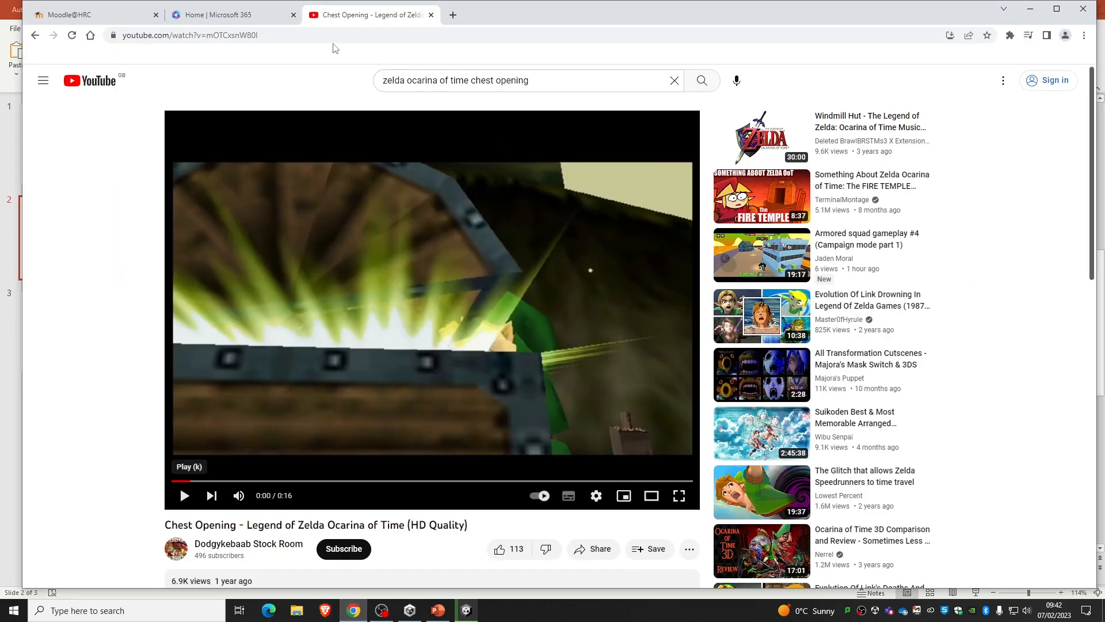
left_click(454, 16)
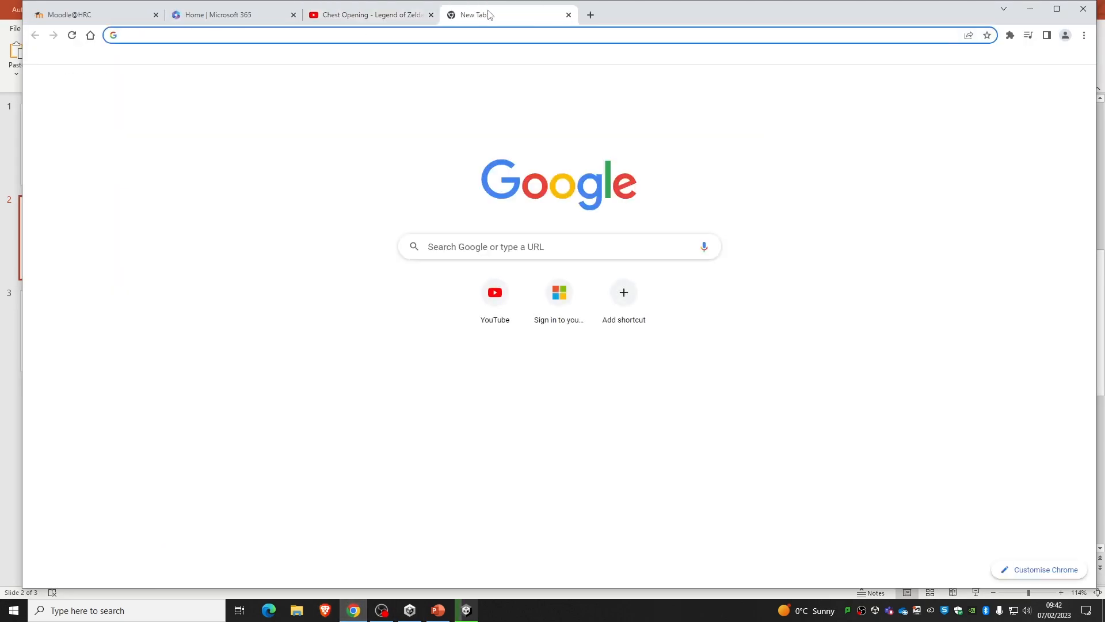
type("discord")
key("Return")
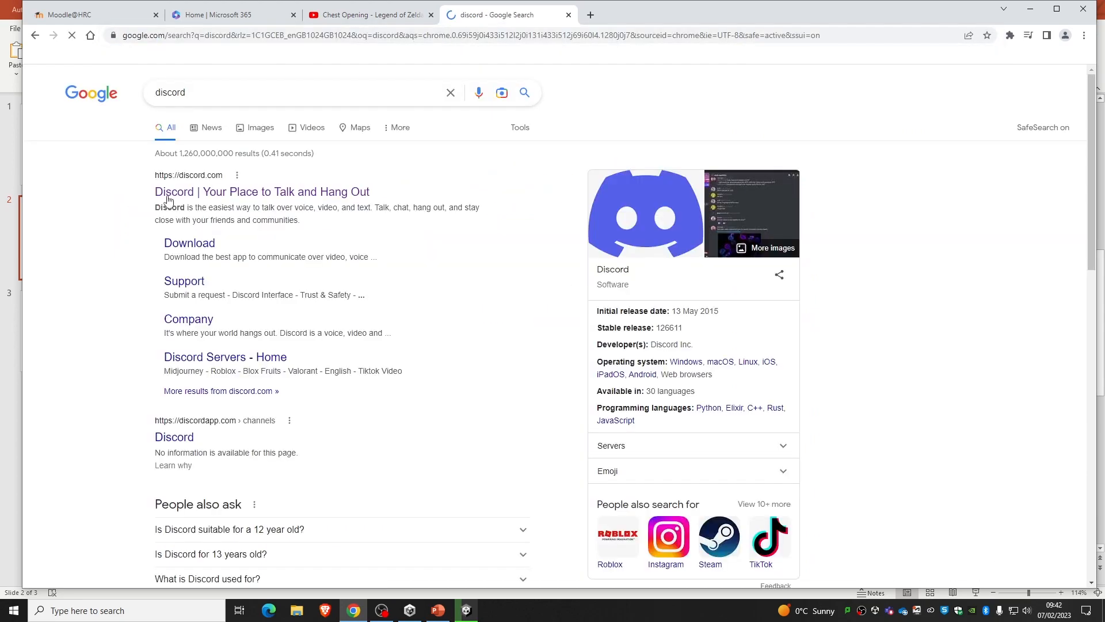
left_click(167, 198)
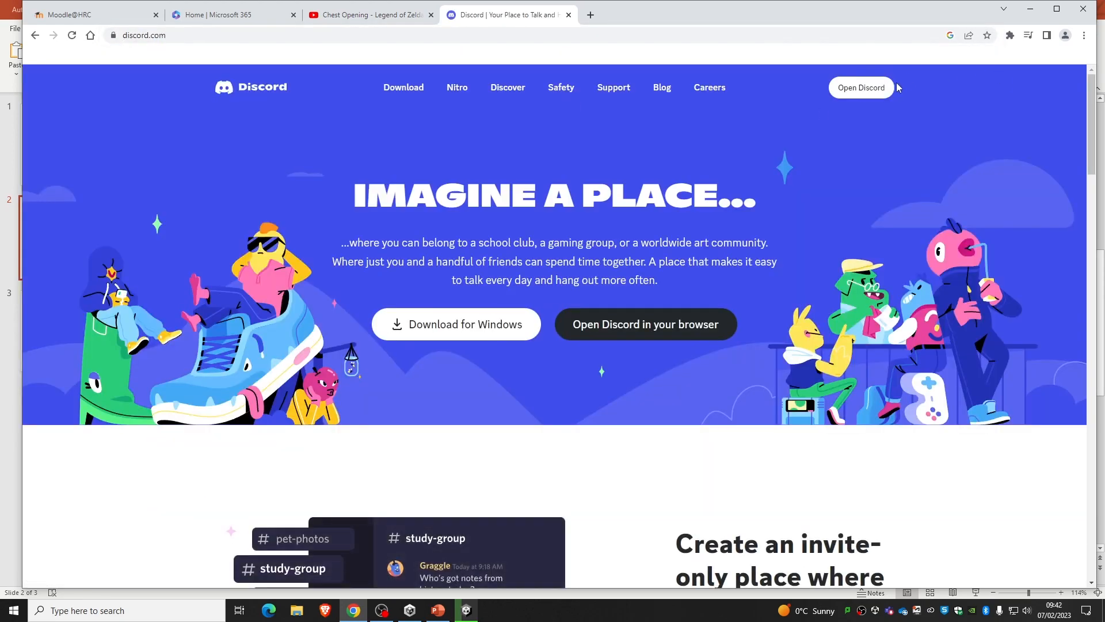
left_click(895, 87)
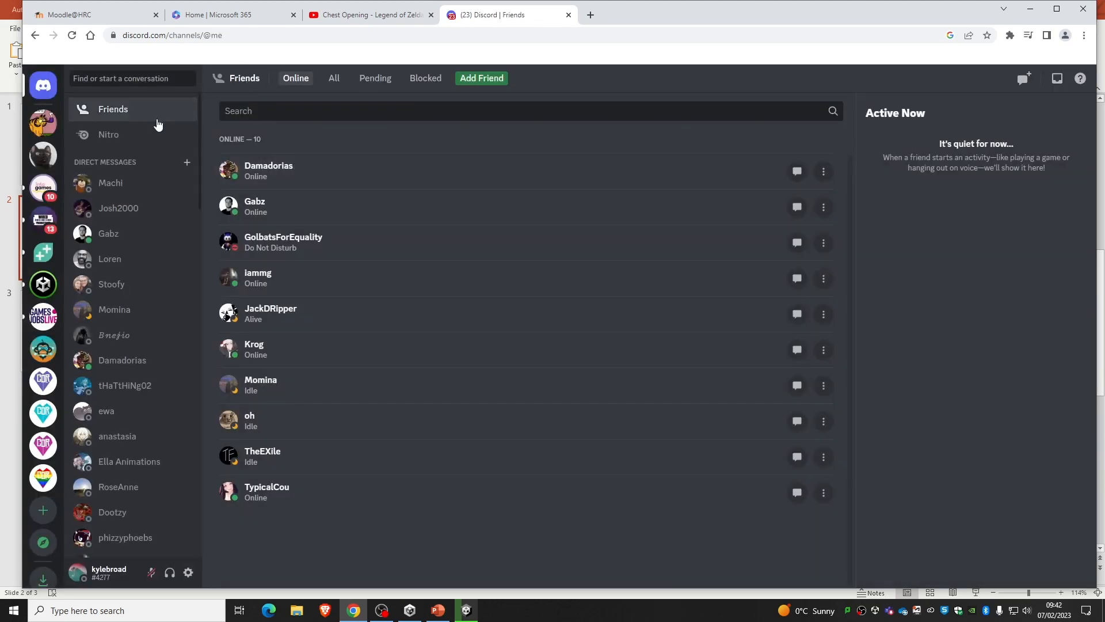
Open the HDRP lighting and rendering tutorial shared in the CDE119A-22 server's Final Major Project resources channel, and pause the video
left_click(43, 380)
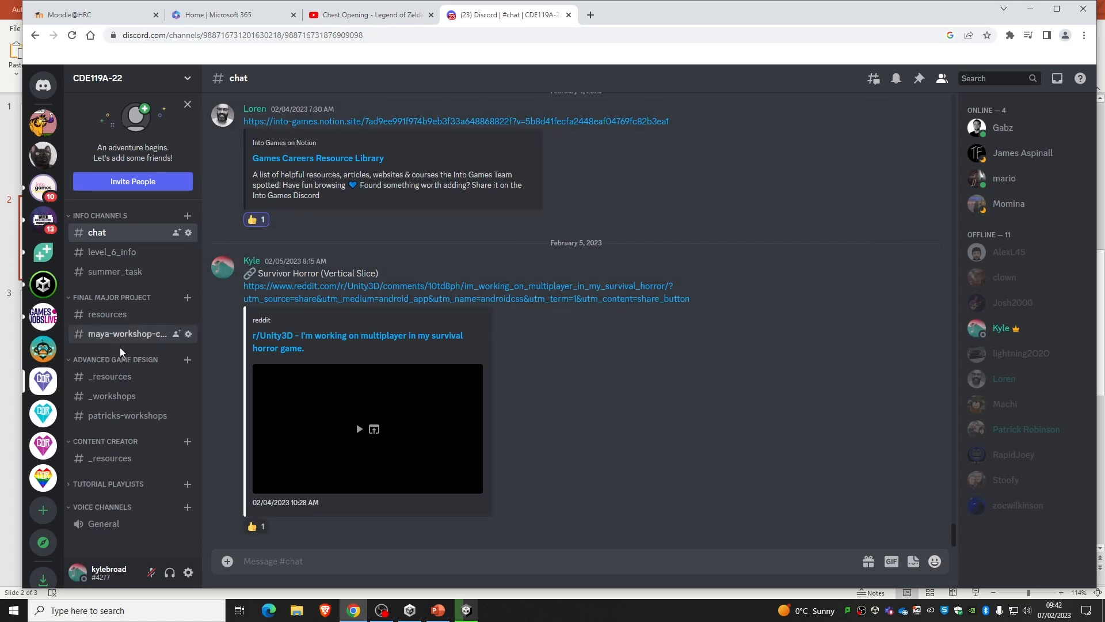
left_click(116, 315)
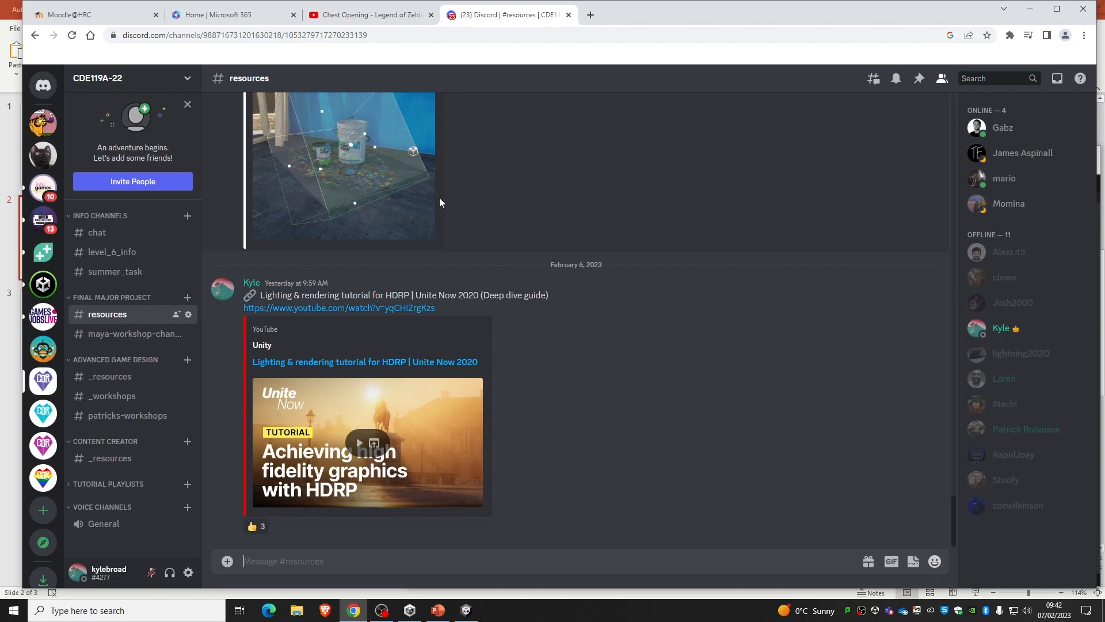
left_click(419, 362)
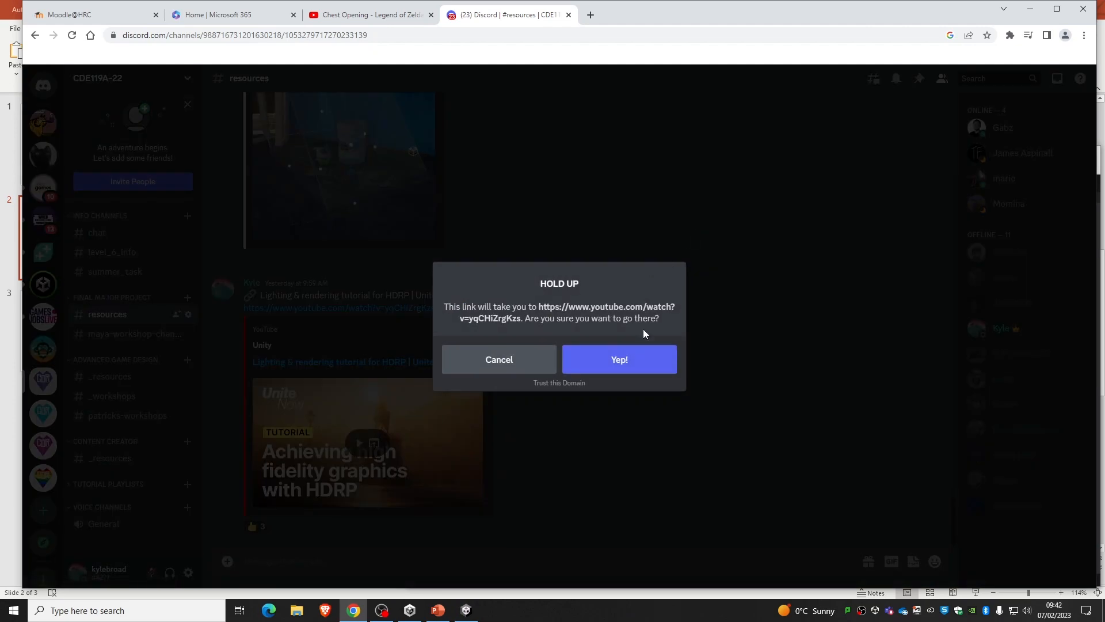
left_click(635, 364)
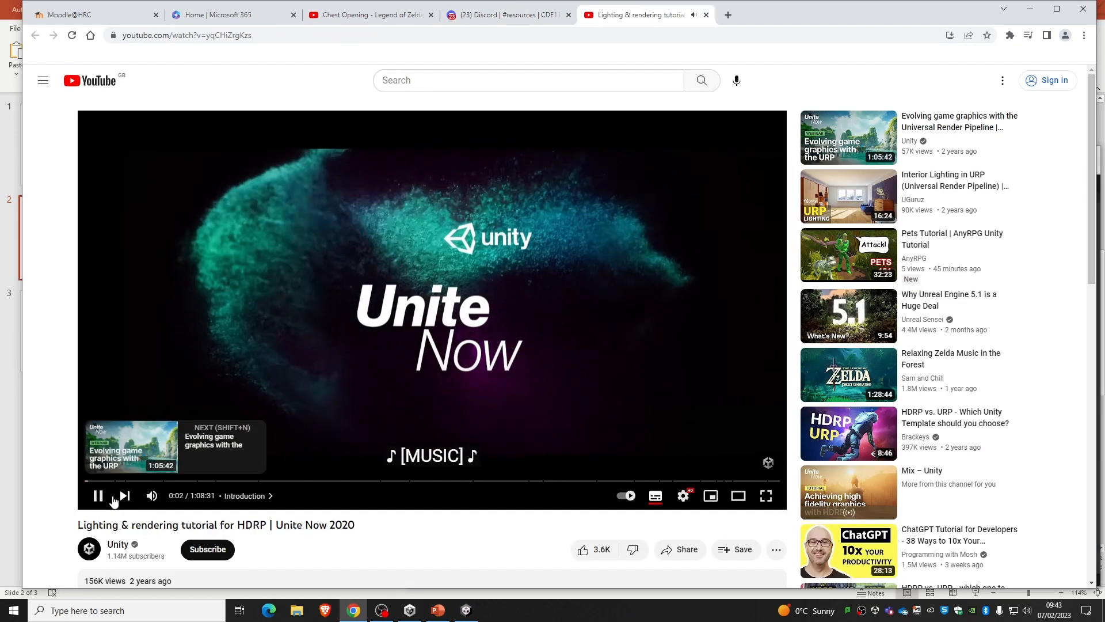
left_click(100, 498)
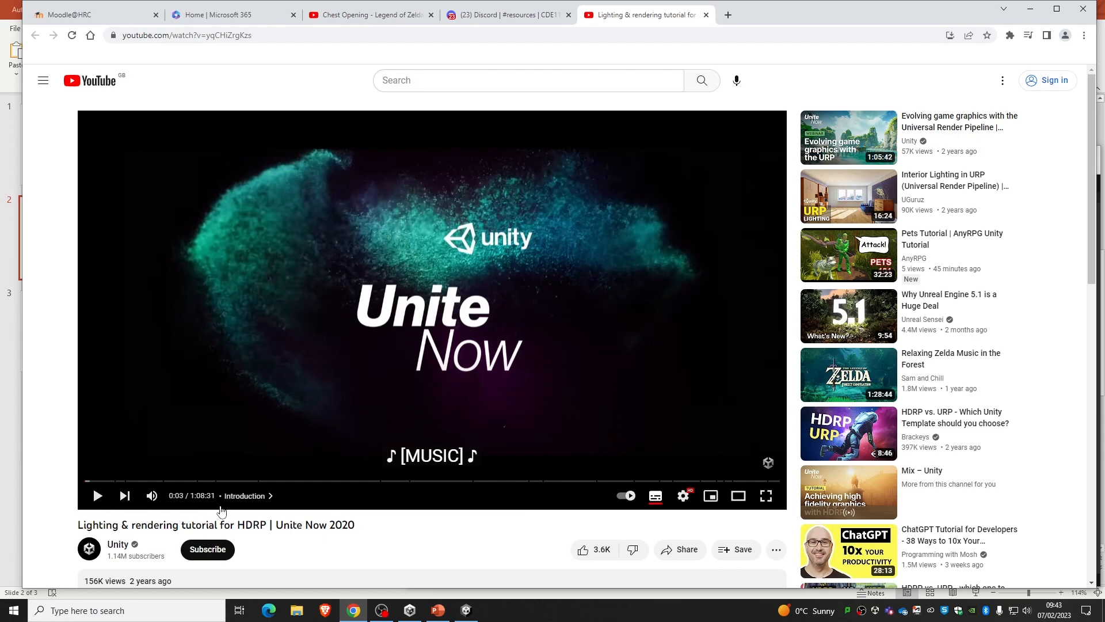
Expand the video description and examine its list of timestamped chapters
scroll(402, 524, "down", 4)
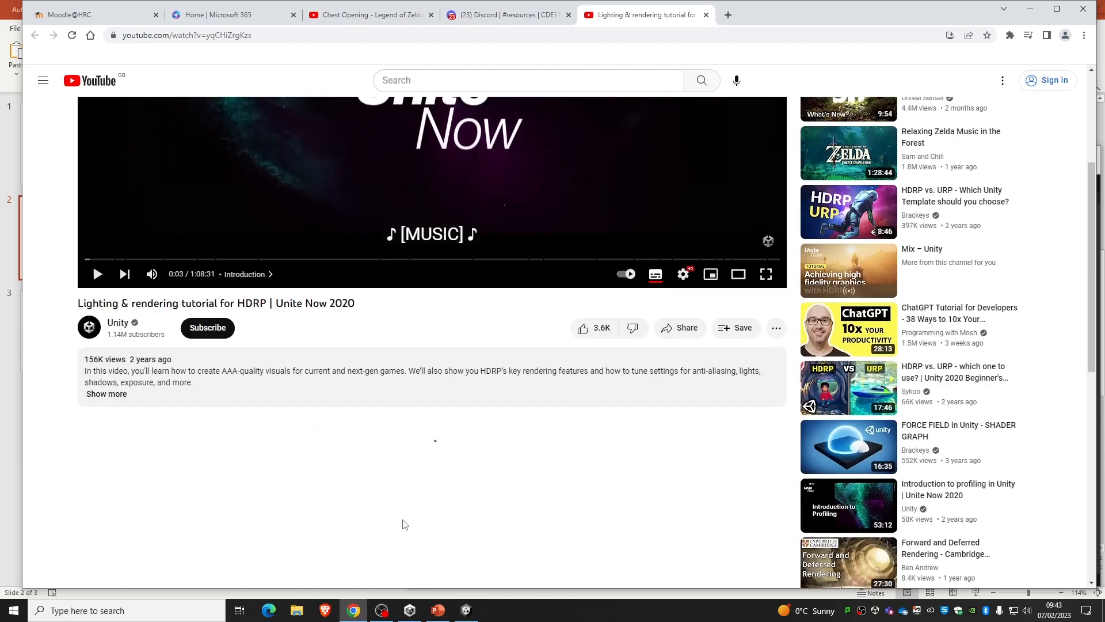
left_click(122, 387)
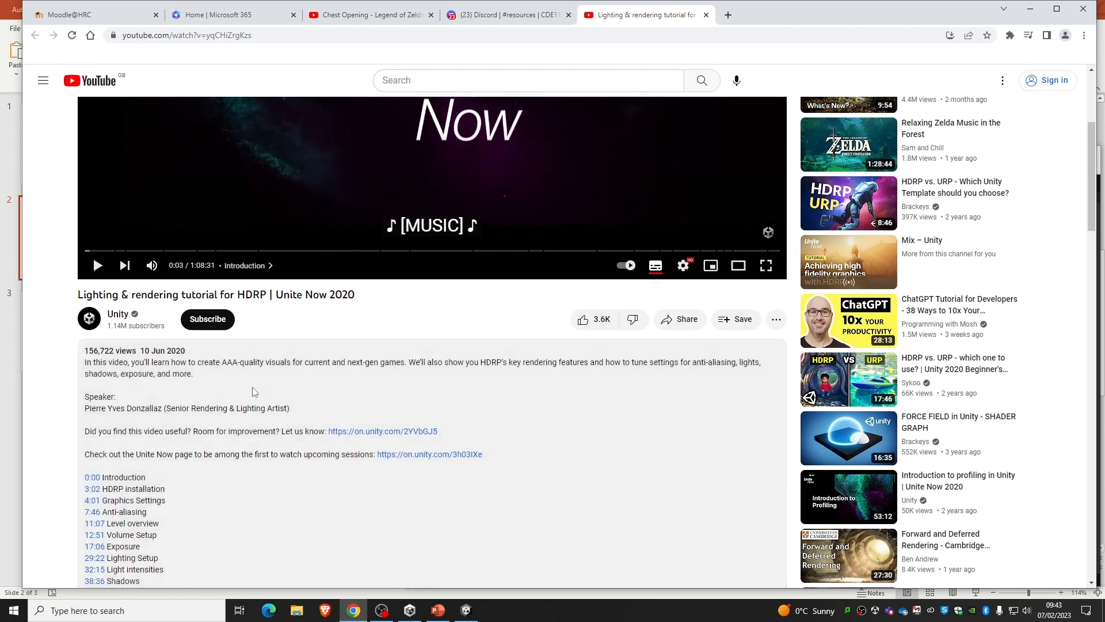
scroll(119, 390, "down", 2)
scroll(119, 390, "down", 2)
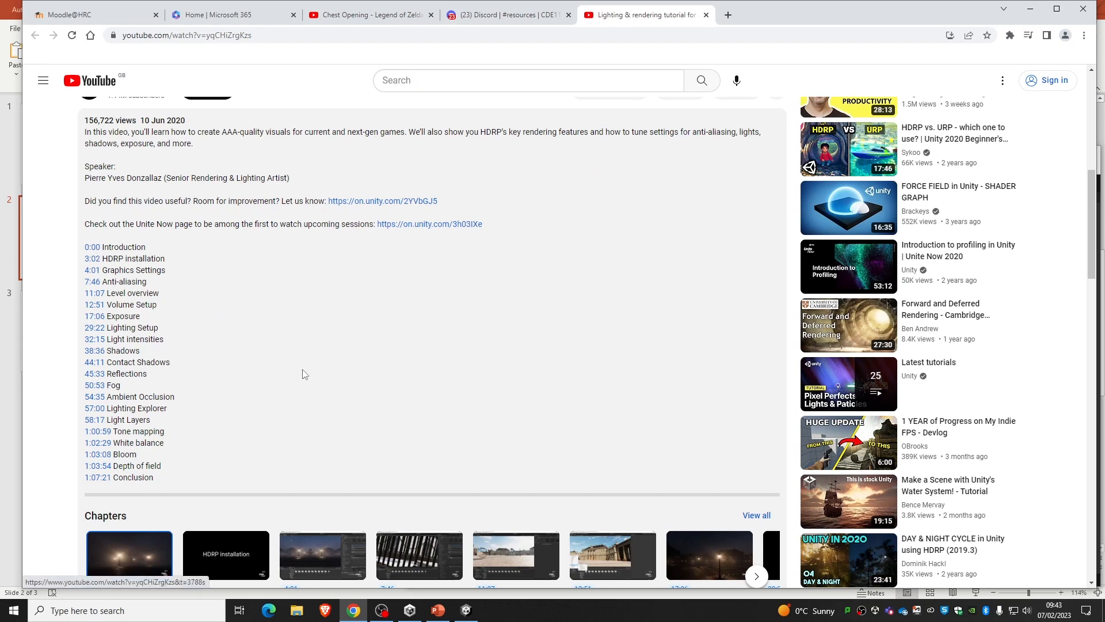
scroll(305, 374, "up", 2)
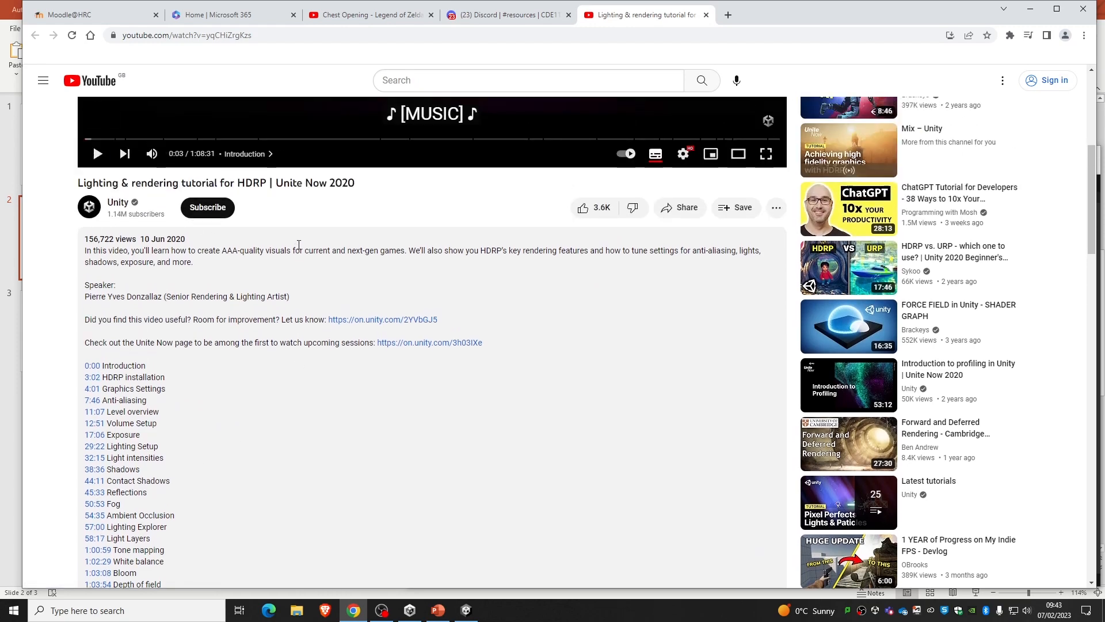
scroll(299, 244, "up", 5)
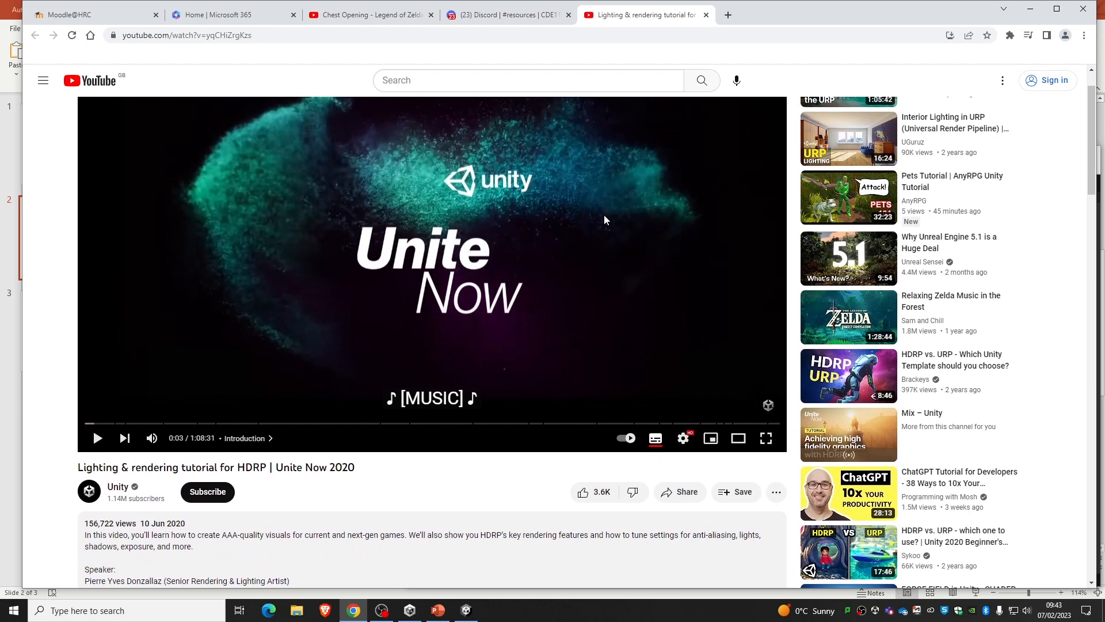
scroll(613, 284, "down", 1)
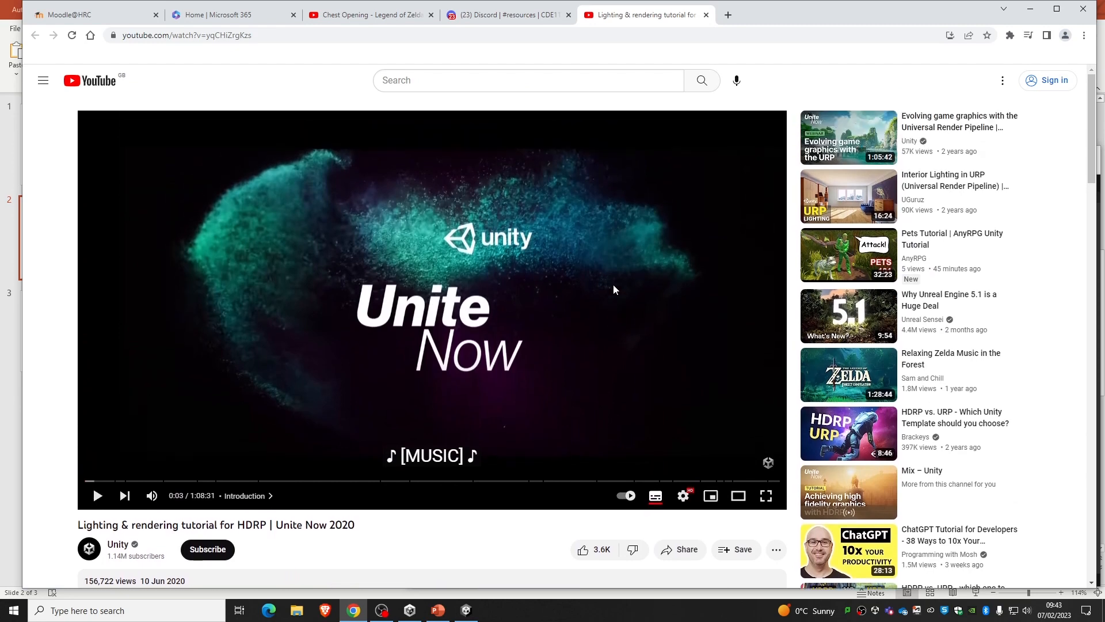
scroll(613, 285, "down", 4)
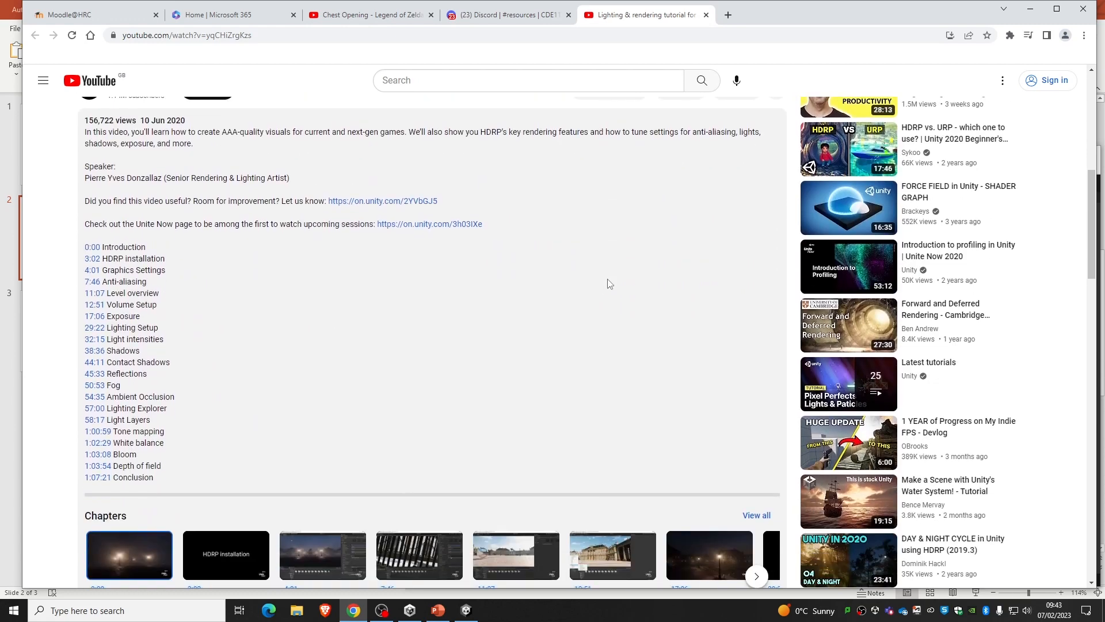
scroll(610, 284, "up", 1)
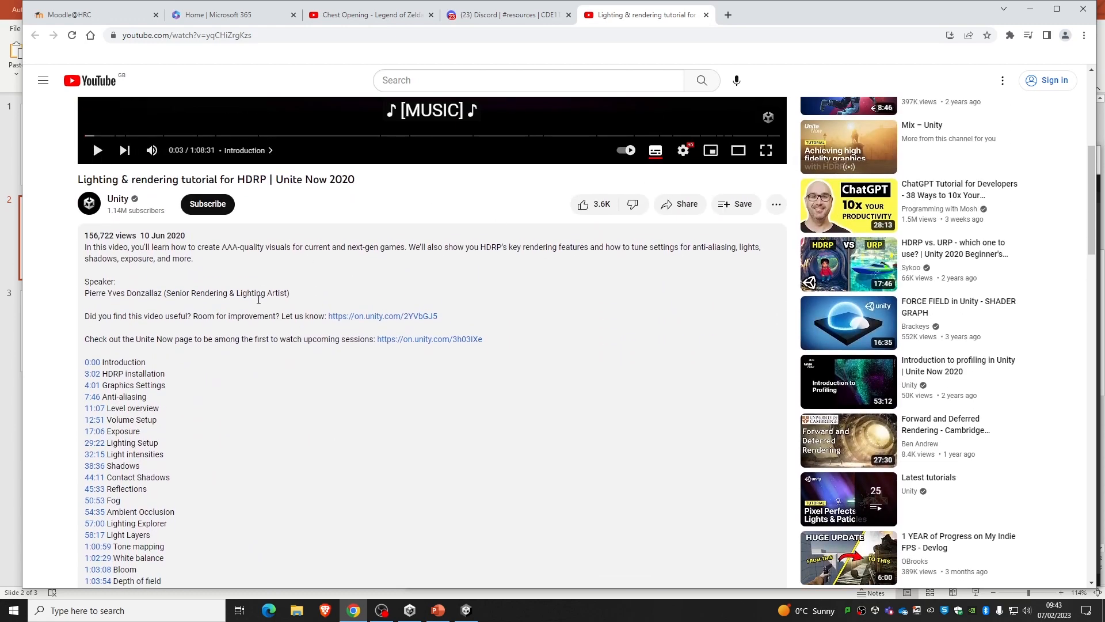
scroll(268, 305, "down", 2)
scroll(268, 305, "up", 1)
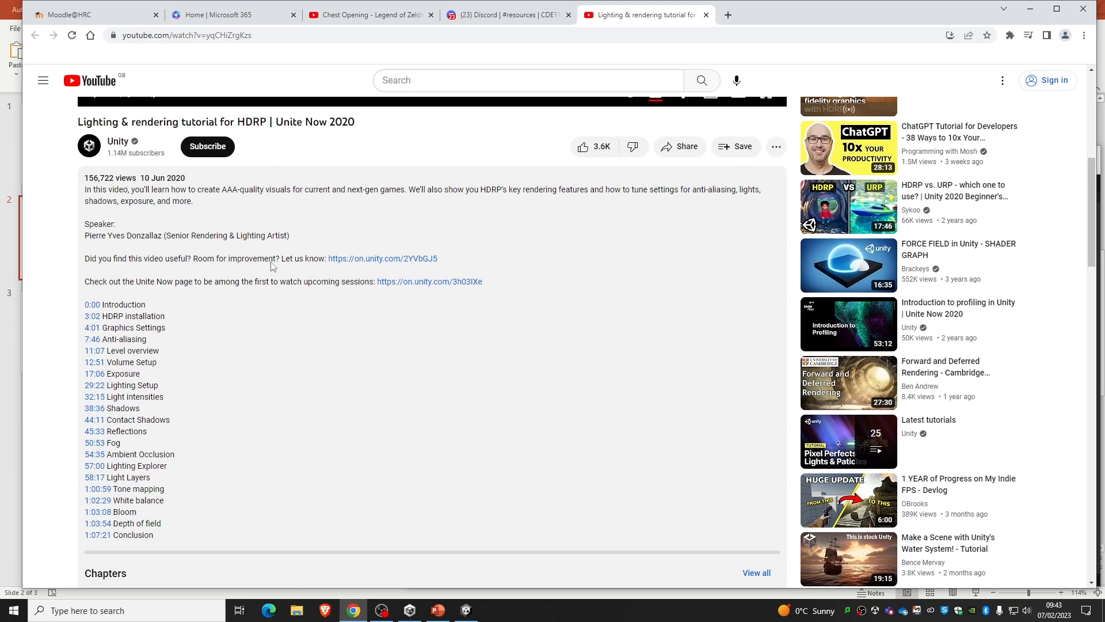
scroll(148, 292, "down", 1)
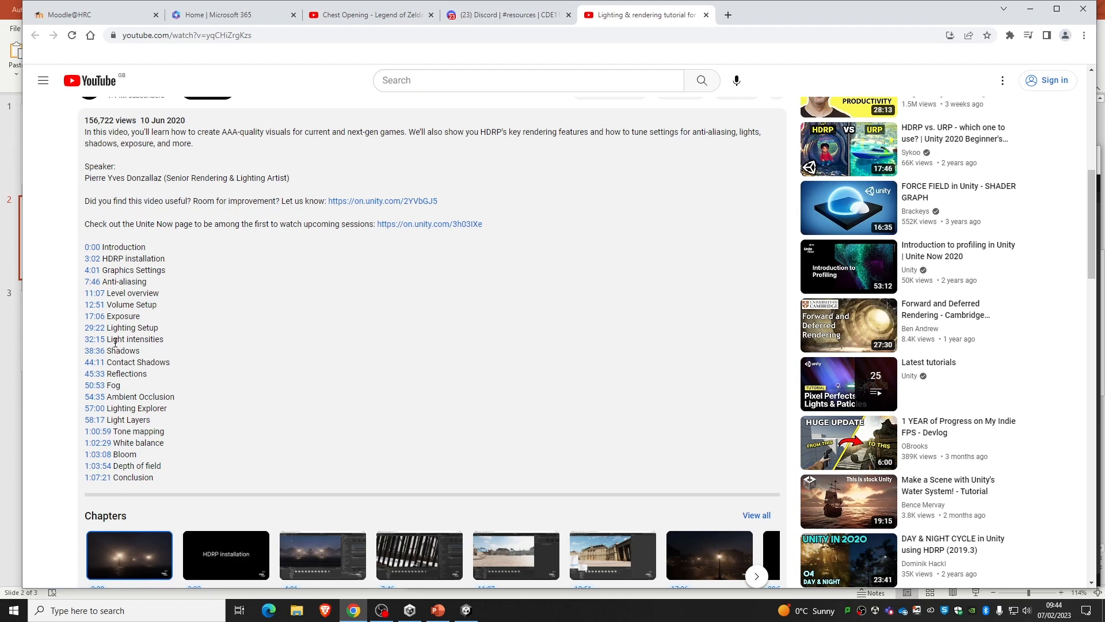
scroll(169, 292, "up", 1)
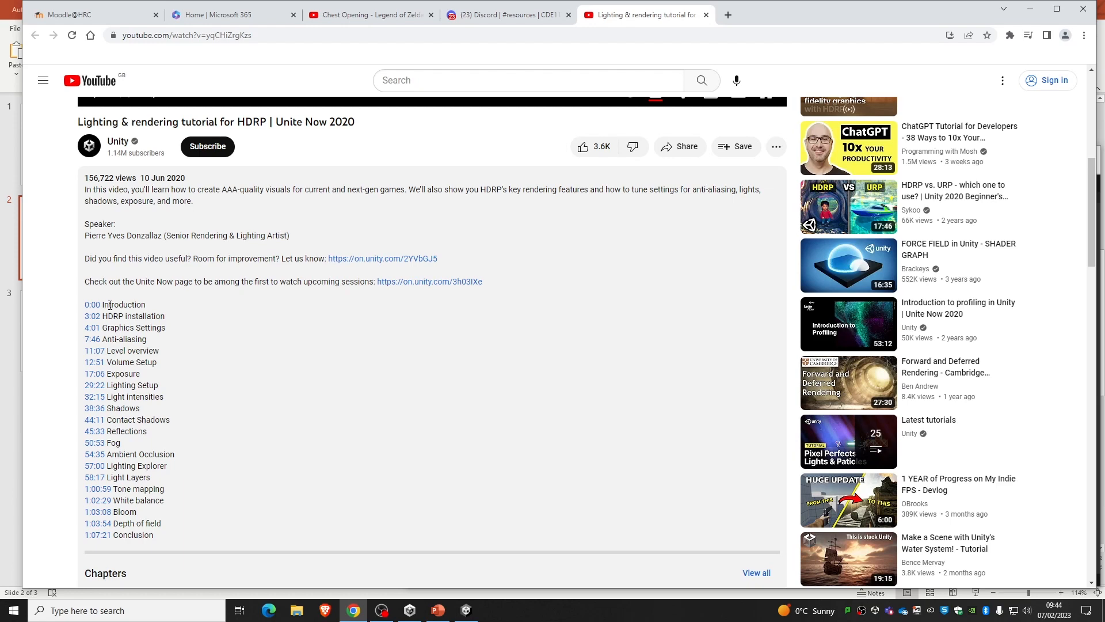
Jump to the Light intensities chapter at 32:15 with subtitles turned off, and pause the video there
left_click(94, 397)
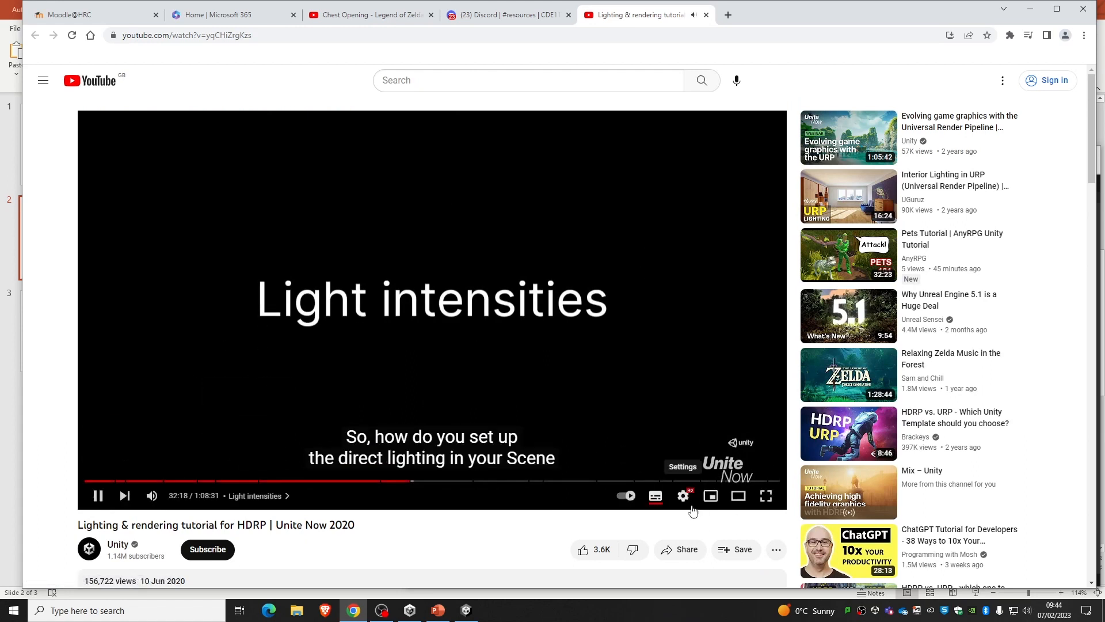
left_click(658, 503)
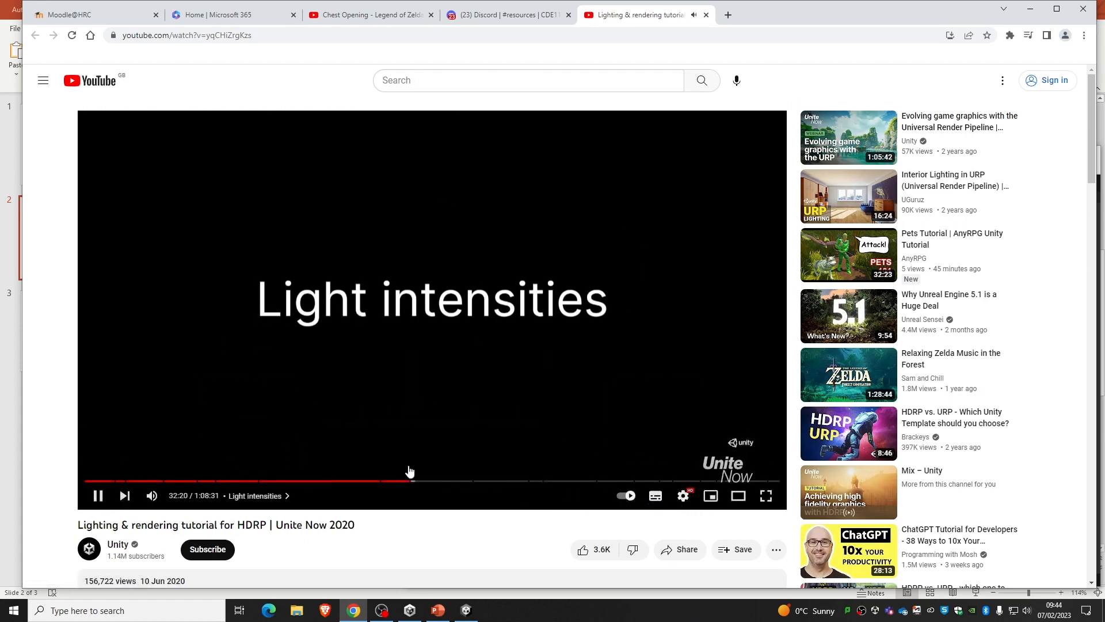
left_click(99, 499)
left_click_drag(327, 524, 365, 523)
left_click(367, 523)
scroll(368, 522, "down", 2)
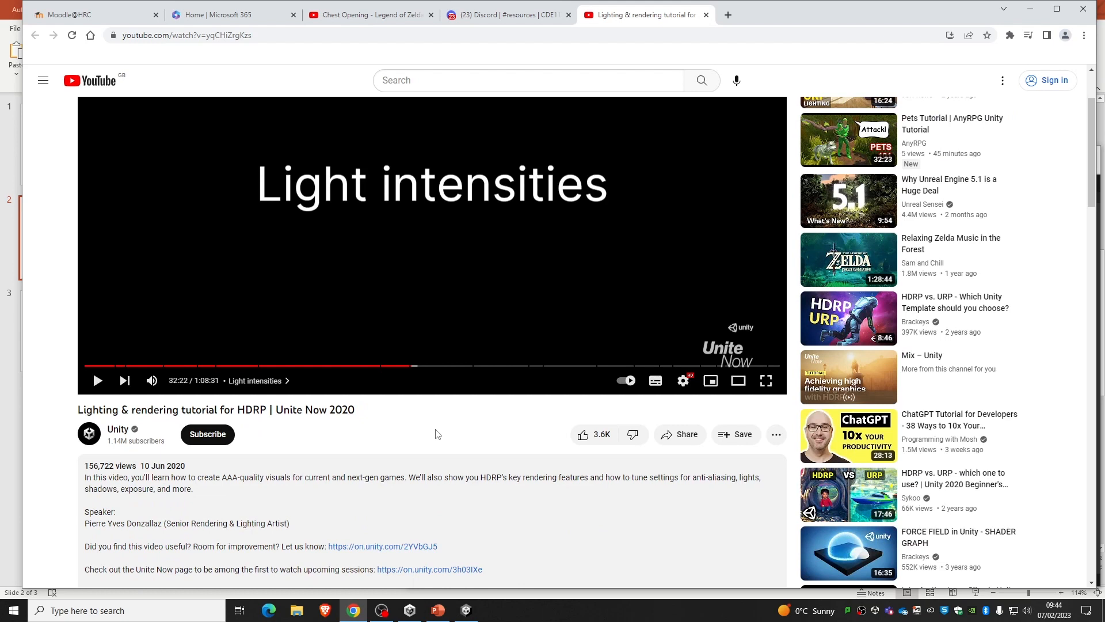
Switch to the Unity editor with the Cinematics project and maximize its window
left_click(464, 614)
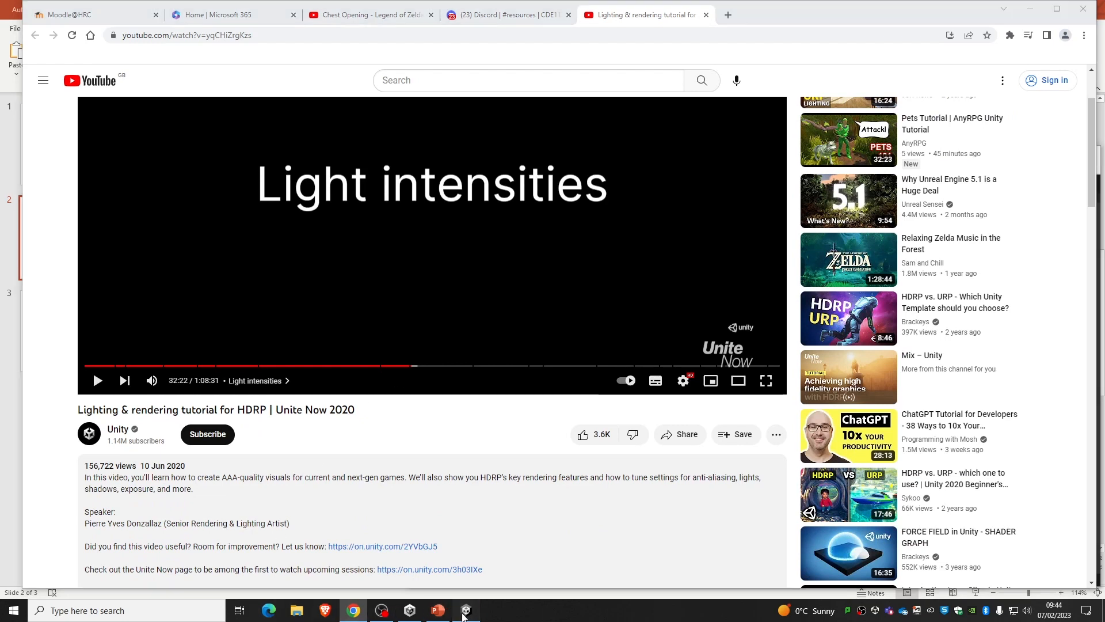
left_click(618, 200)
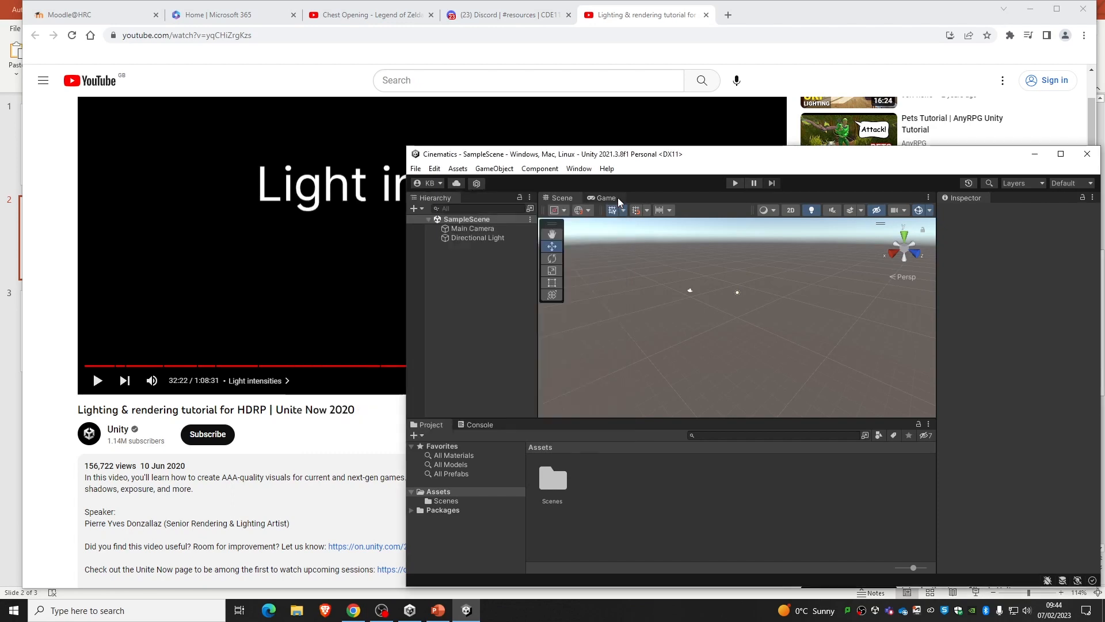
left_click_drag(624, 153, 278, 23)
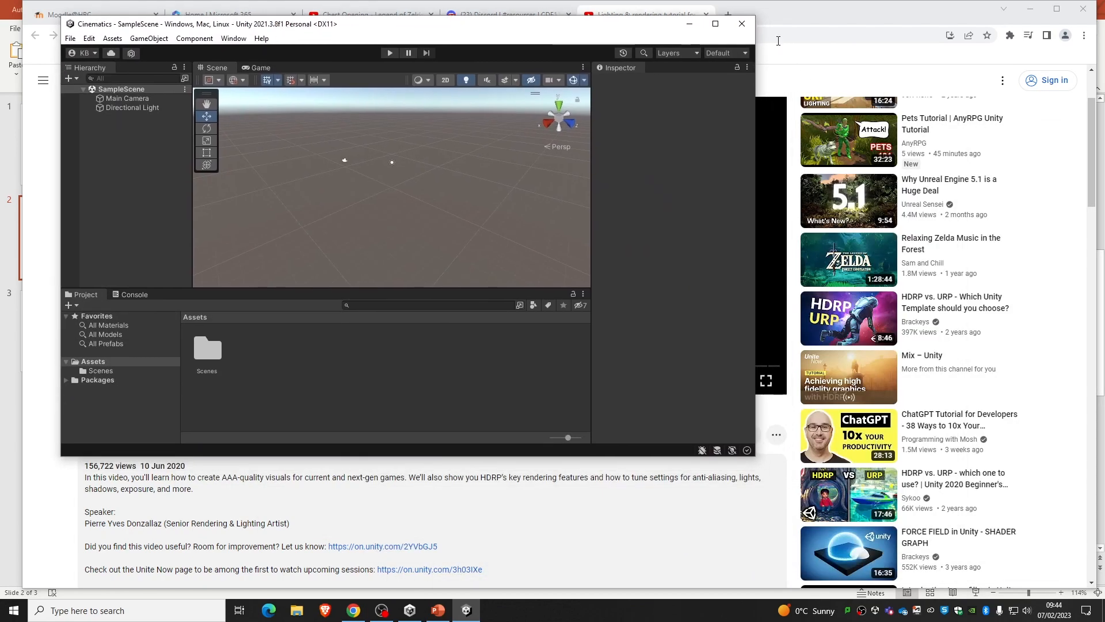
left_click(715, 24)
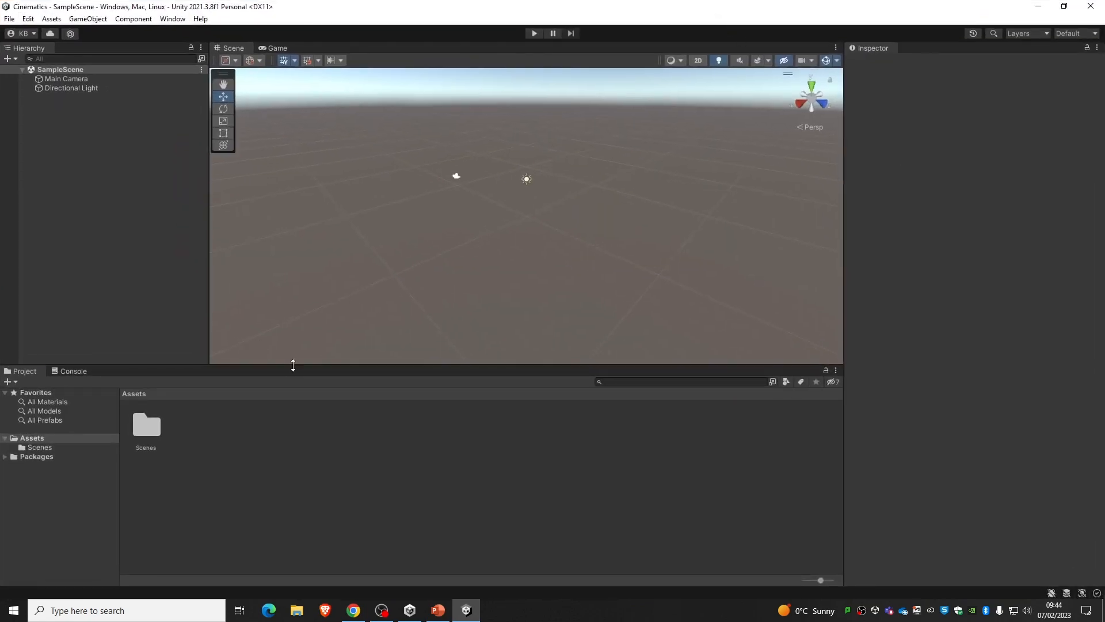
Change the editor's window layout to Tall
left_click_drag(293, 365, 294, 378)
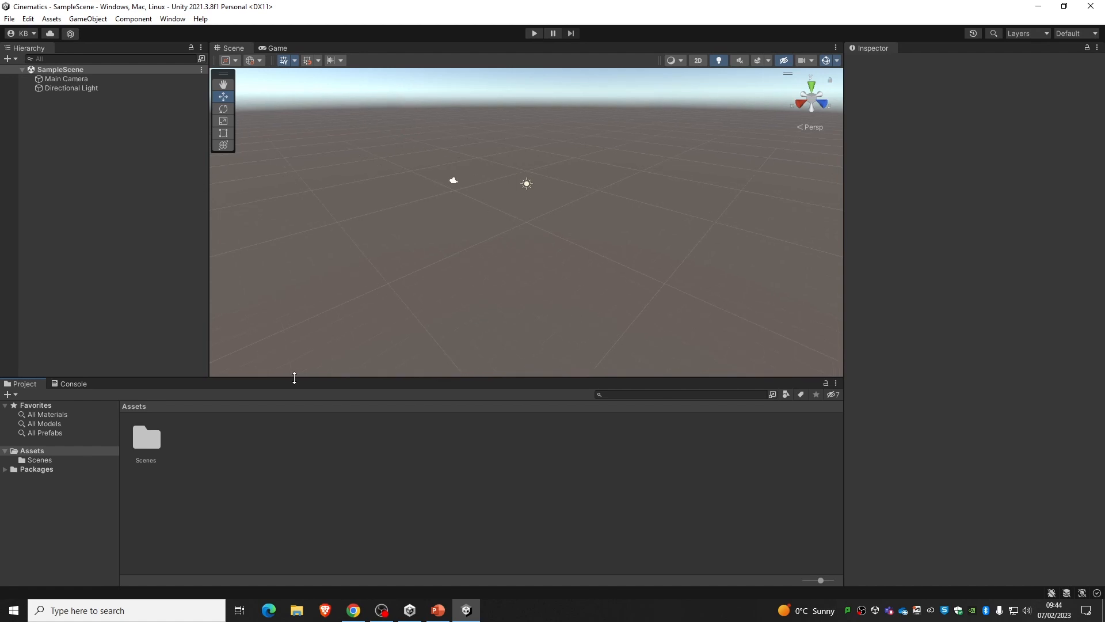
left_click(1088, 34)
left_click(1083, 86)
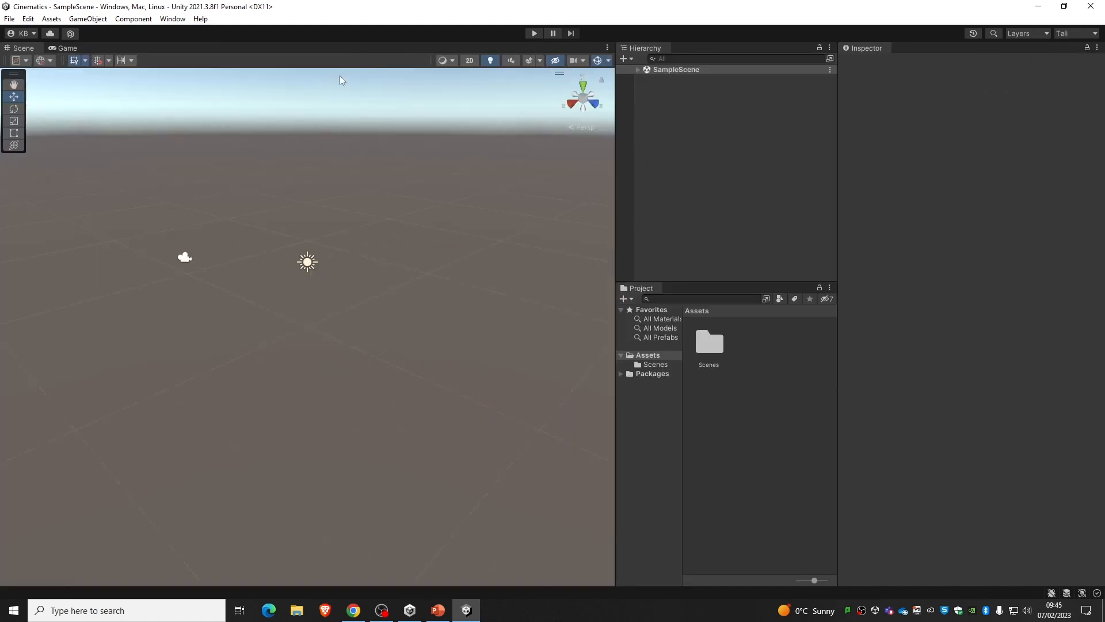
Dock the Game view beneath the Scene view and split the space about evenly between them
left_click_drag(64, 49, 173, 388)
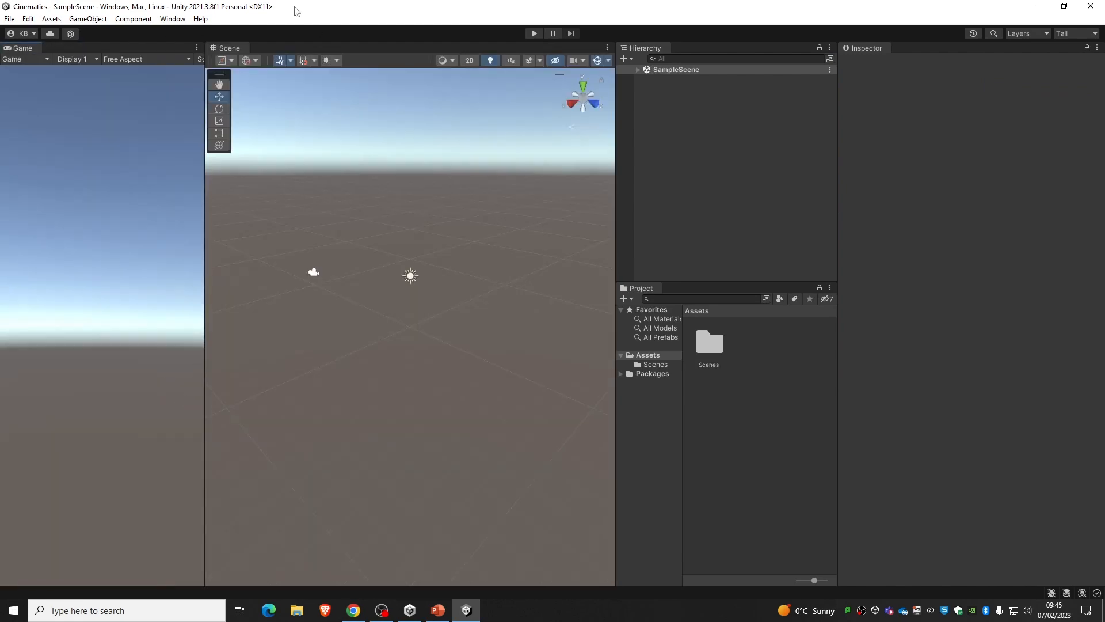
left_click_drag(34, 54, 338, 473)
left_click_drag(307, 406, 314, 336)
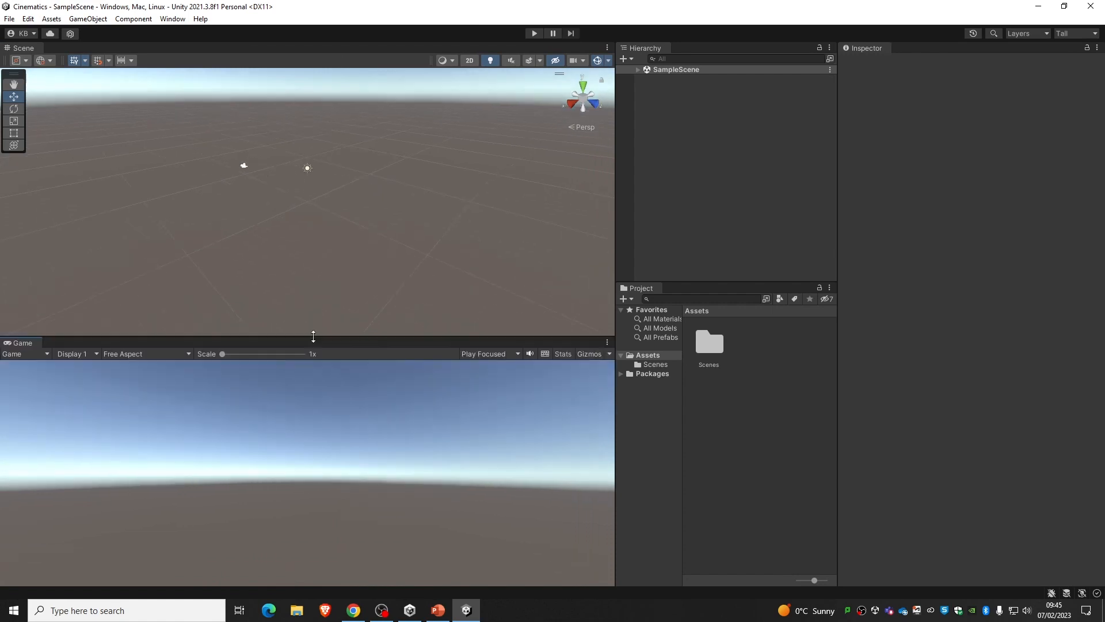
Add a 3D plane to SampleScene and name it Floor
left_click(639, 70)
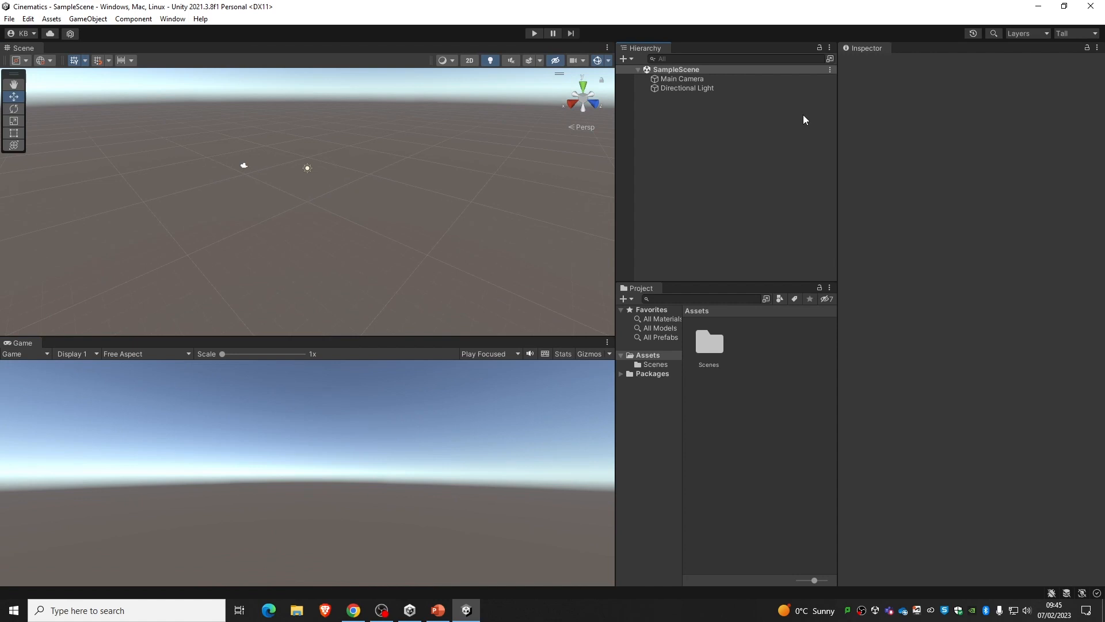
right_click(760, 150)
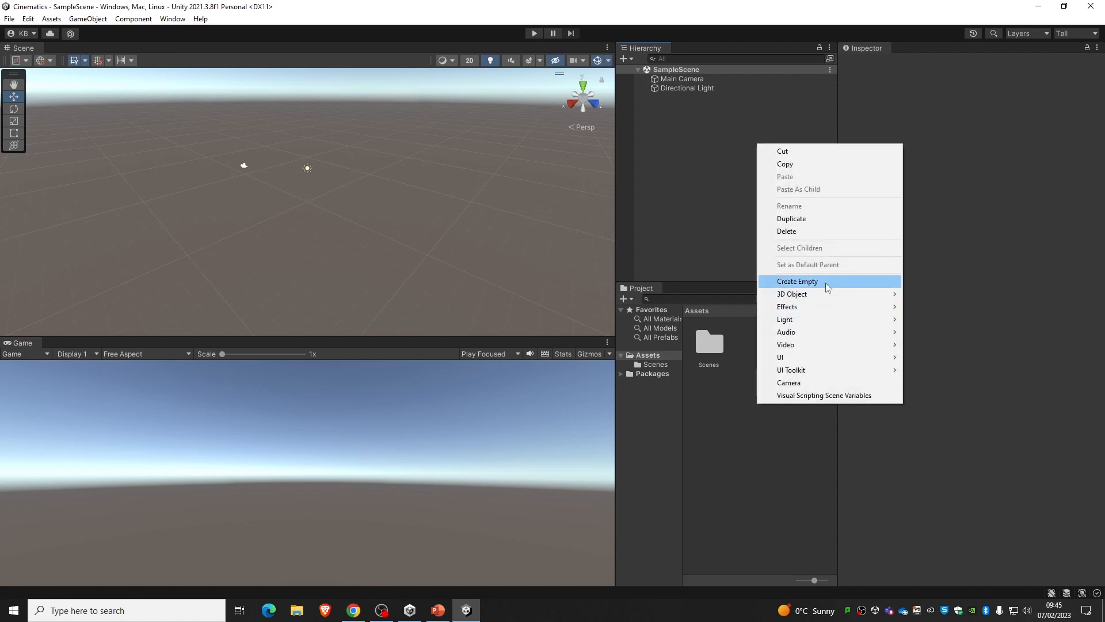
mouse_move(894, 297)
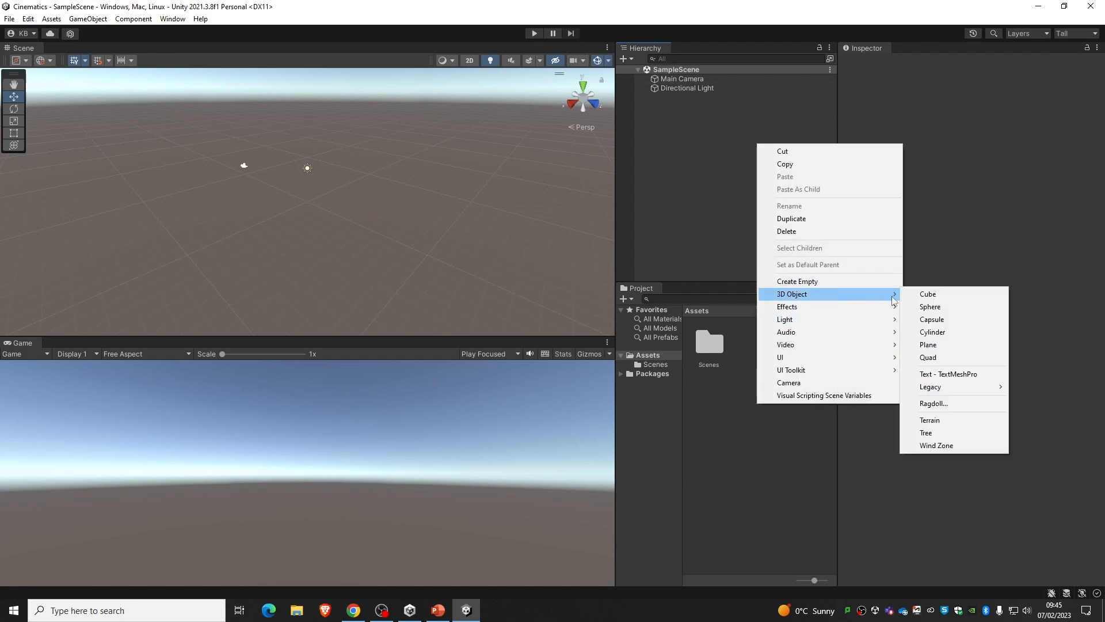
left_click(951, 348)
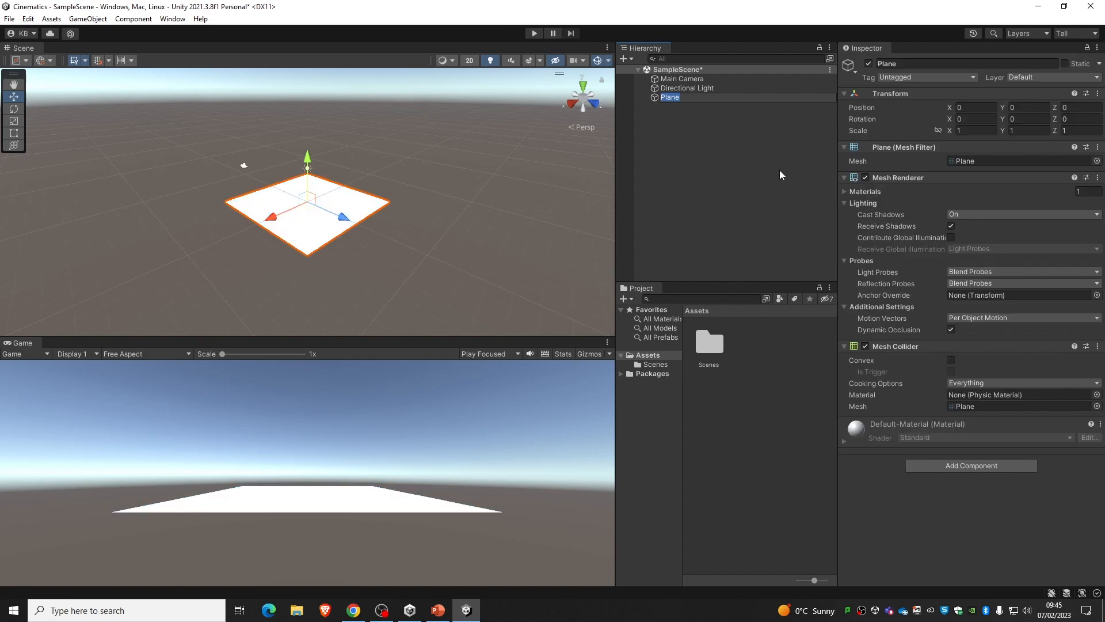
type("Floor")
key("Return")
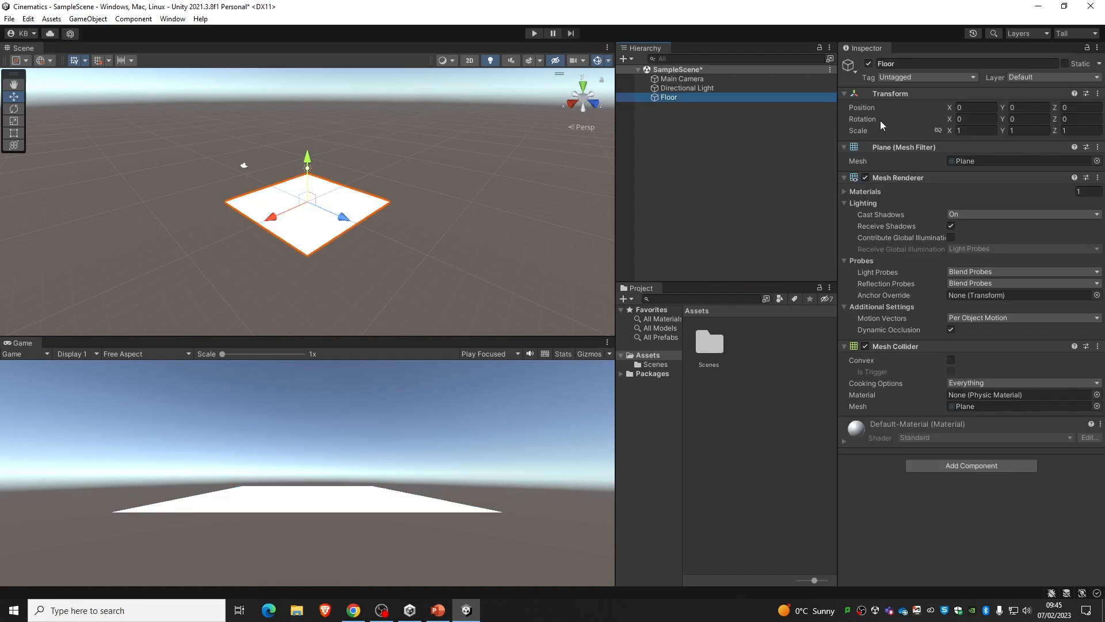
Scale the Floor plane uniformly to about 4.23 on all three axes, and deselect it
left_click(14, 121)
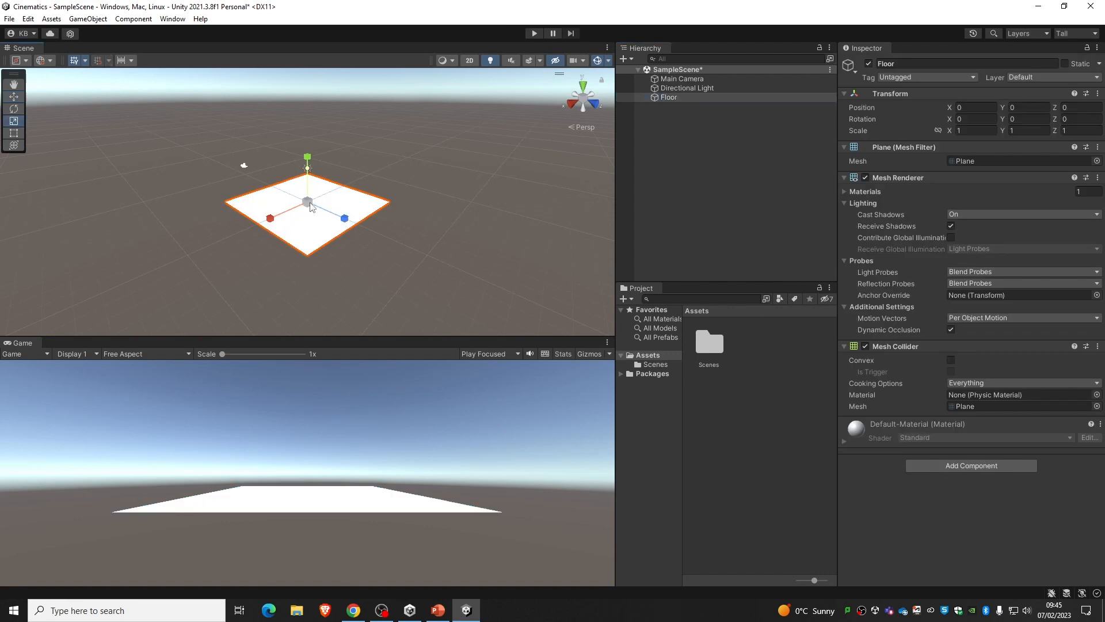
left_click_drag(307, 199, 461, 145)
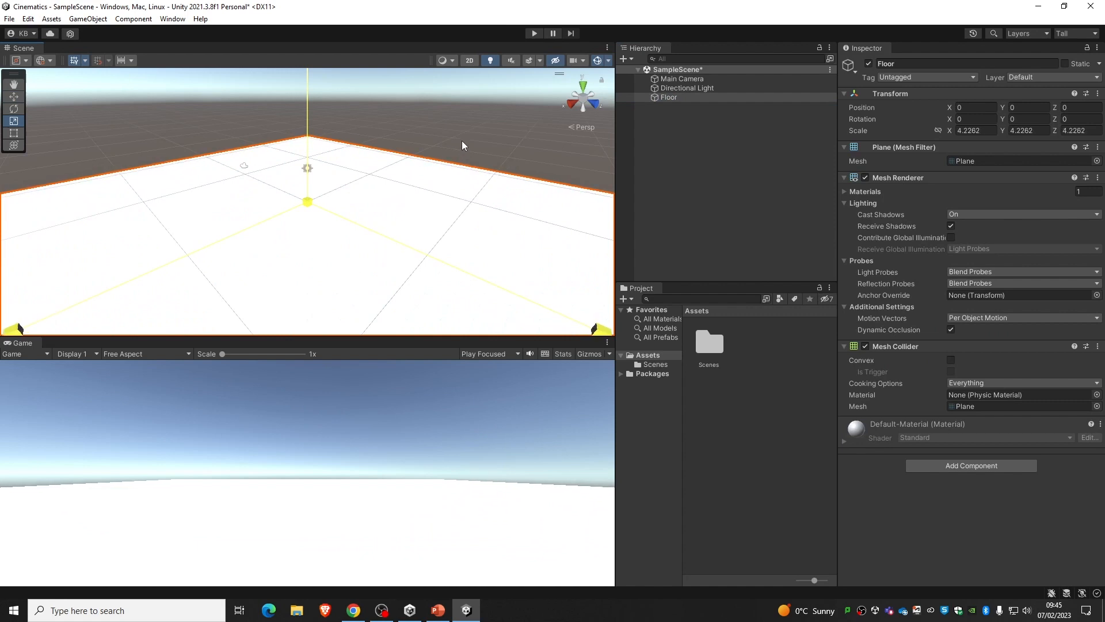
scroll(371, 200, "down", 5)
right_click_drag(370, 201, 468, 80)
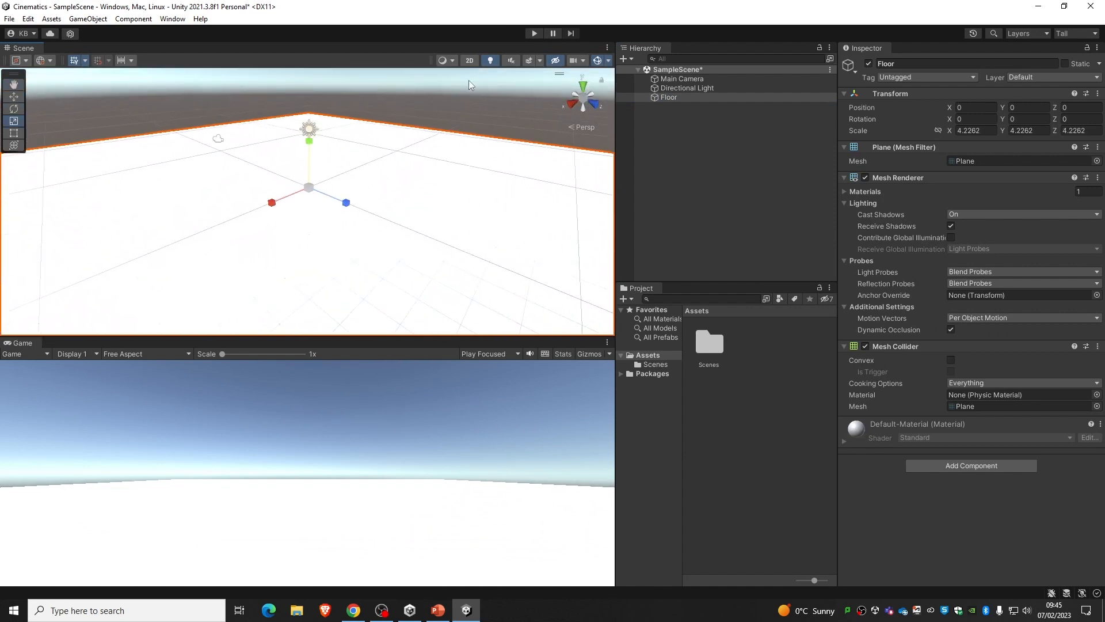
left_click(472, 105)
left_click(708, 96)
left_click(1078, 65)
left_click(709, 189)
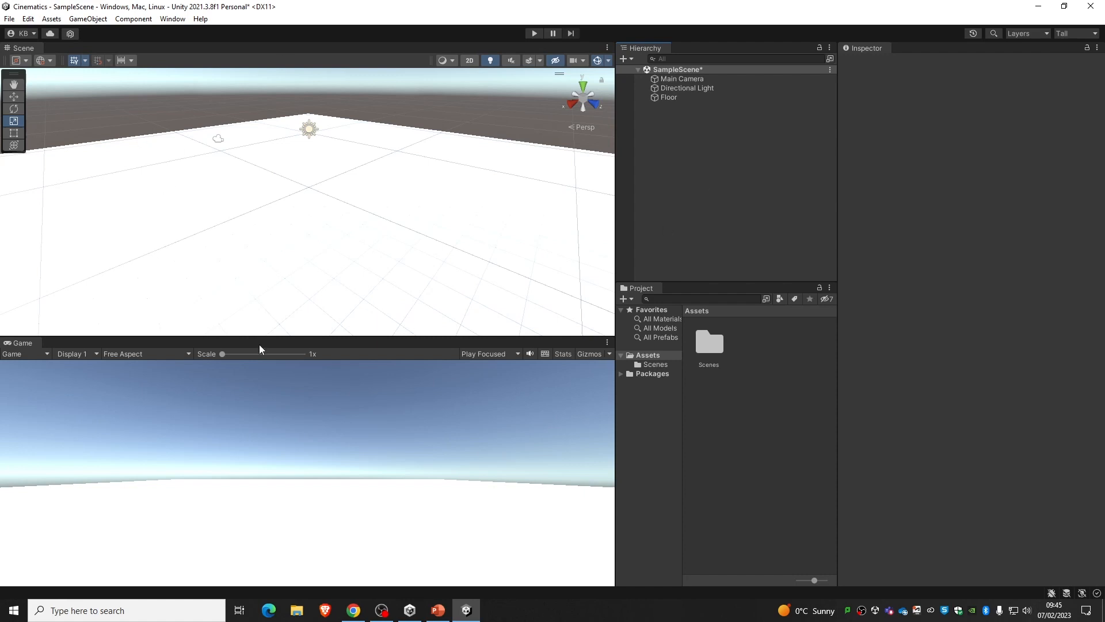
Add a cube to the scene and raise it onto the floor, to a Y position of about 0.52
right_click(720, 149)
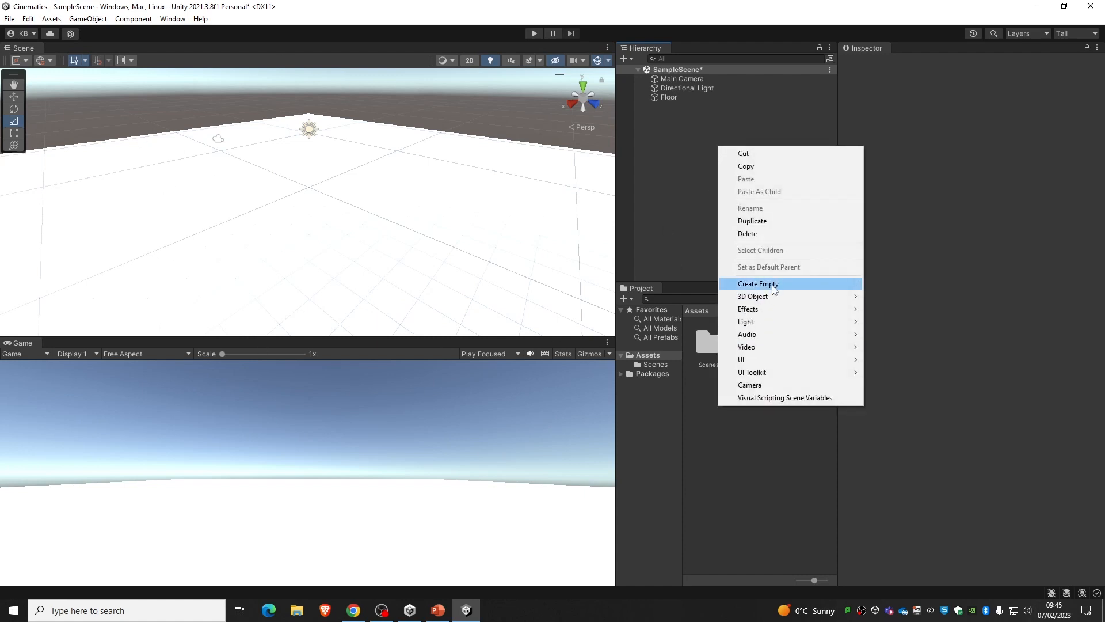
mouse_move(778, 300)
left_click(898, 299)
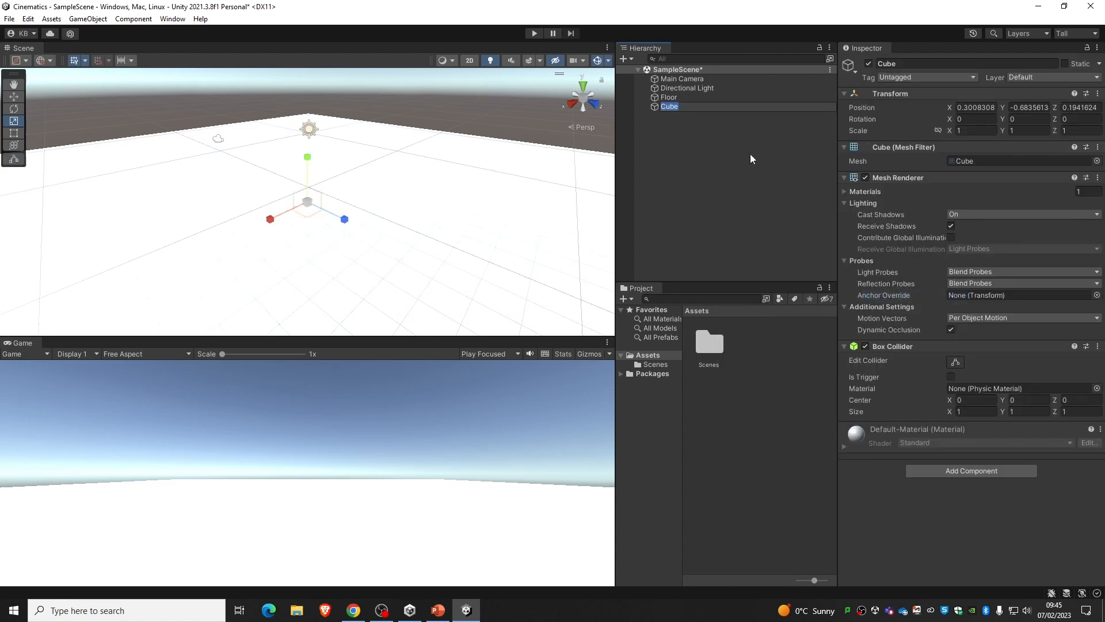
left_click(693, 119)
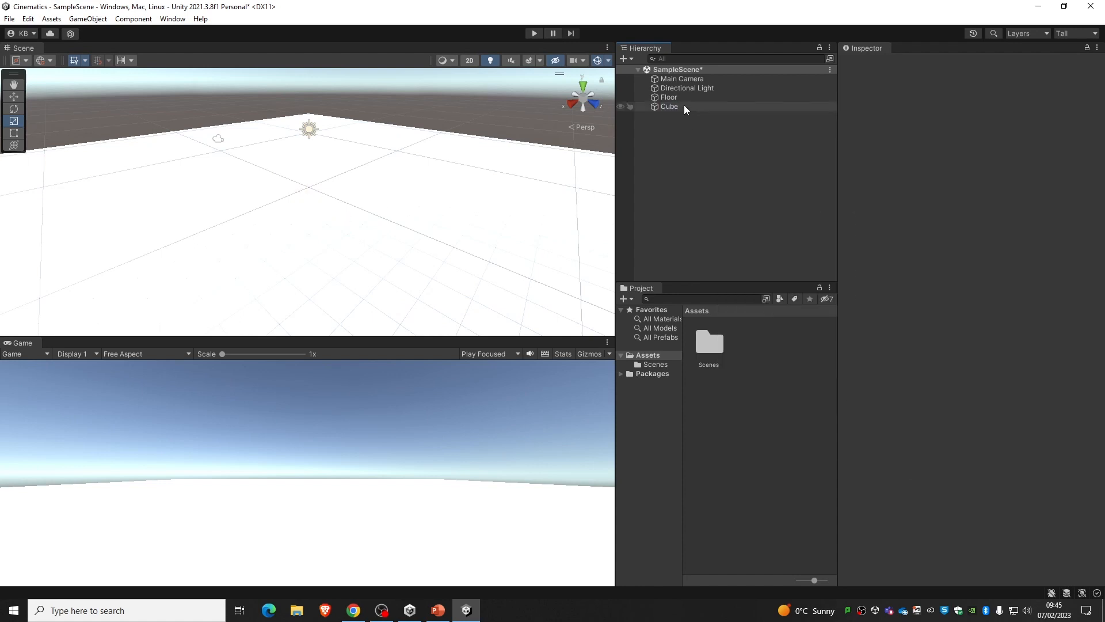
left_click(683, 106)
left_click(14, 96)
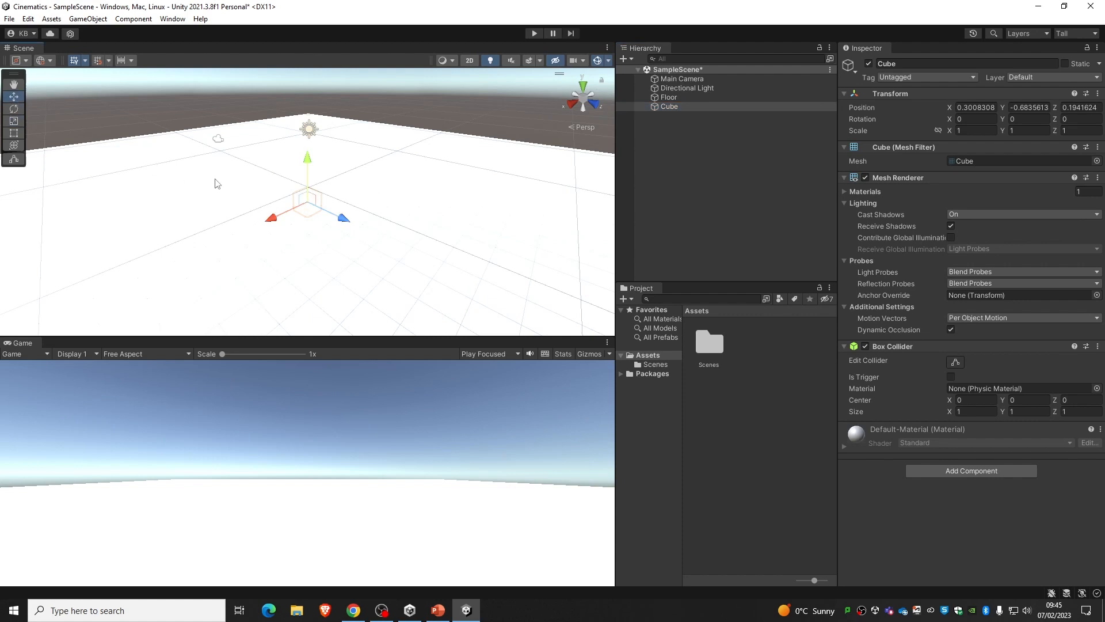
left_click_drag(303, 156, 304, 131)
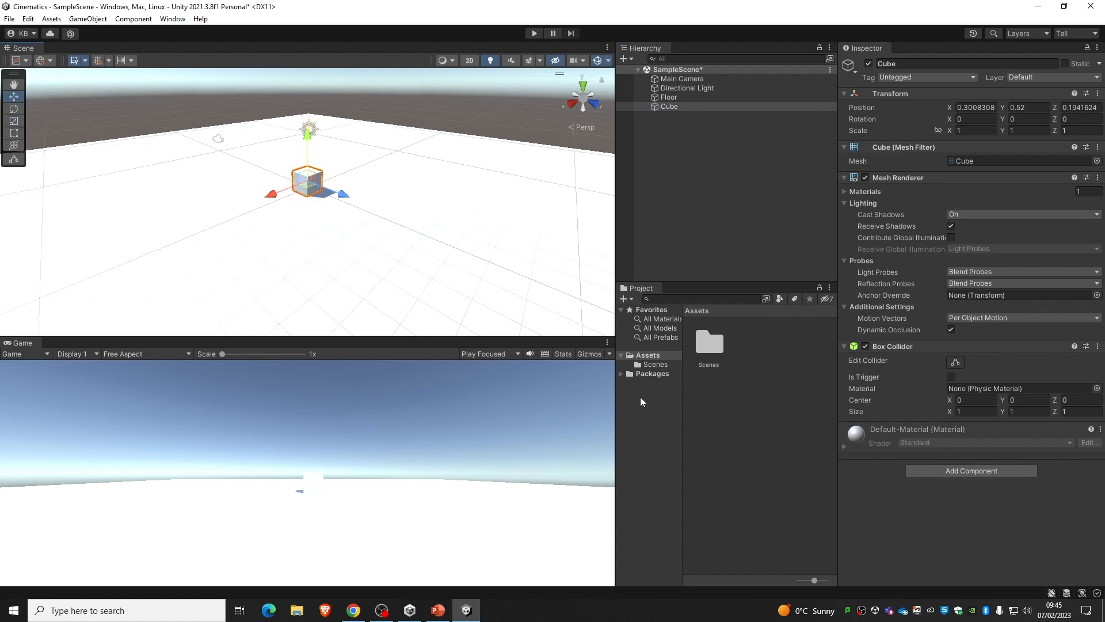
Create a material named Orange in the Assets folder and give it an orange albedo colour, about E77A11
right_click(750, 341)
mouse_move(782, 45)
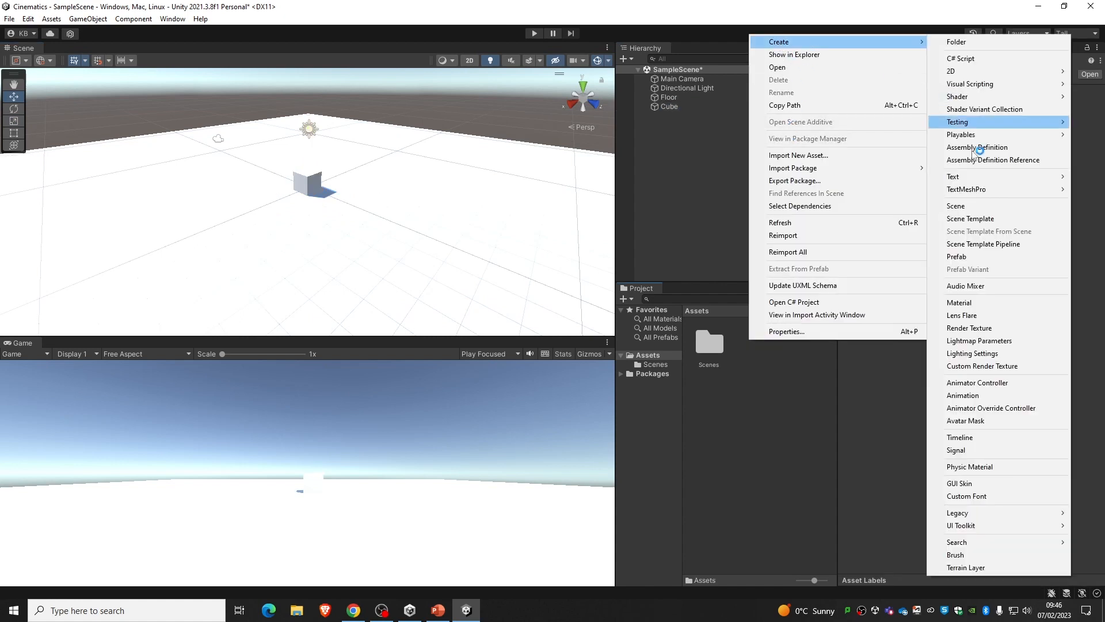
left_click(985, 309)
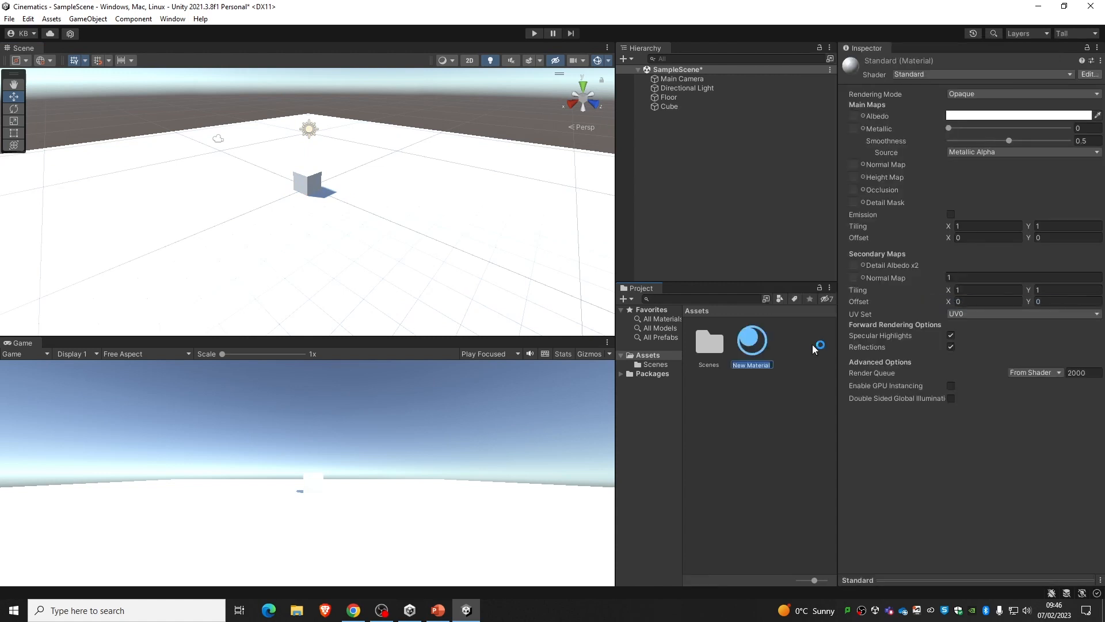
type("Orange")
key("Return")
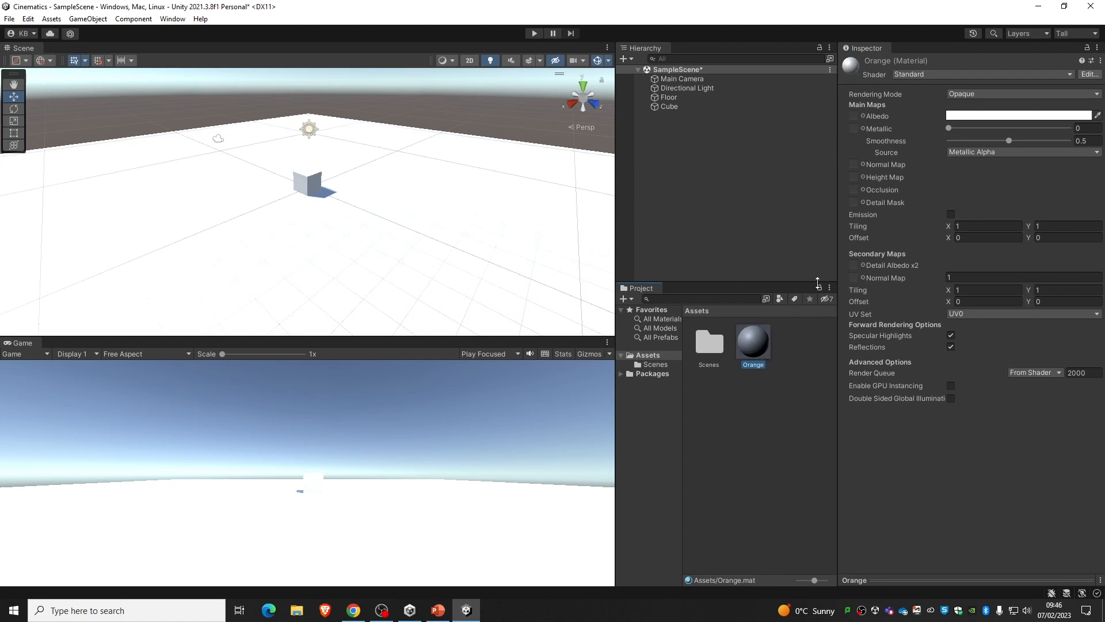
left_click(972, 116)
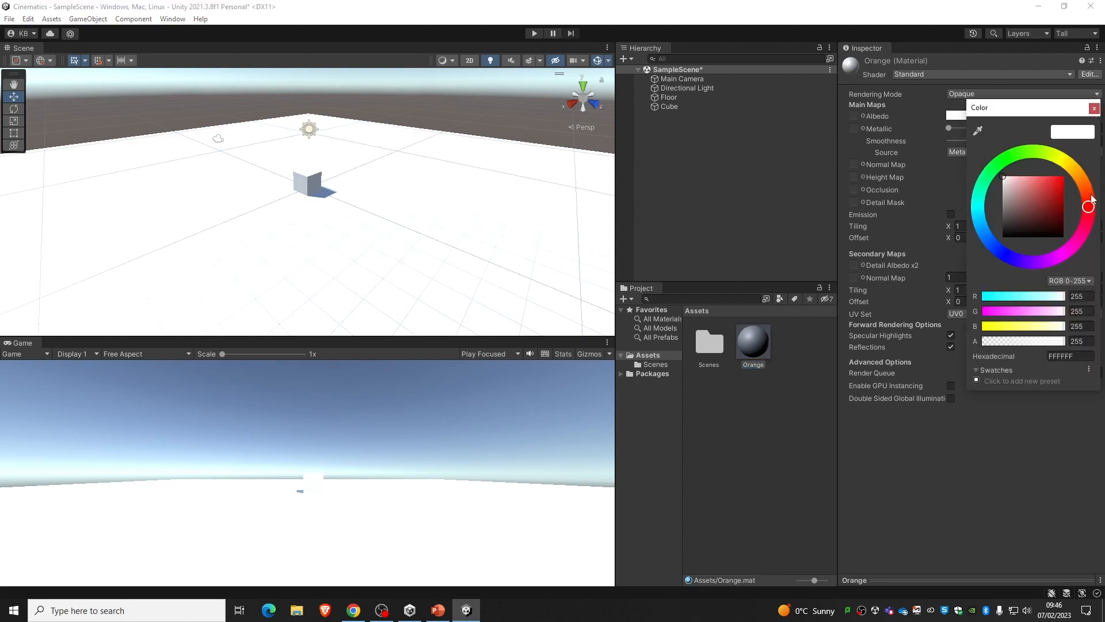
mouse_move(1092, 203)
left_mouse_down()
mouse_move(1084, 184)
mouse_move(1059, 183)
mouse_move(1082, 179)
left_mouse_up()
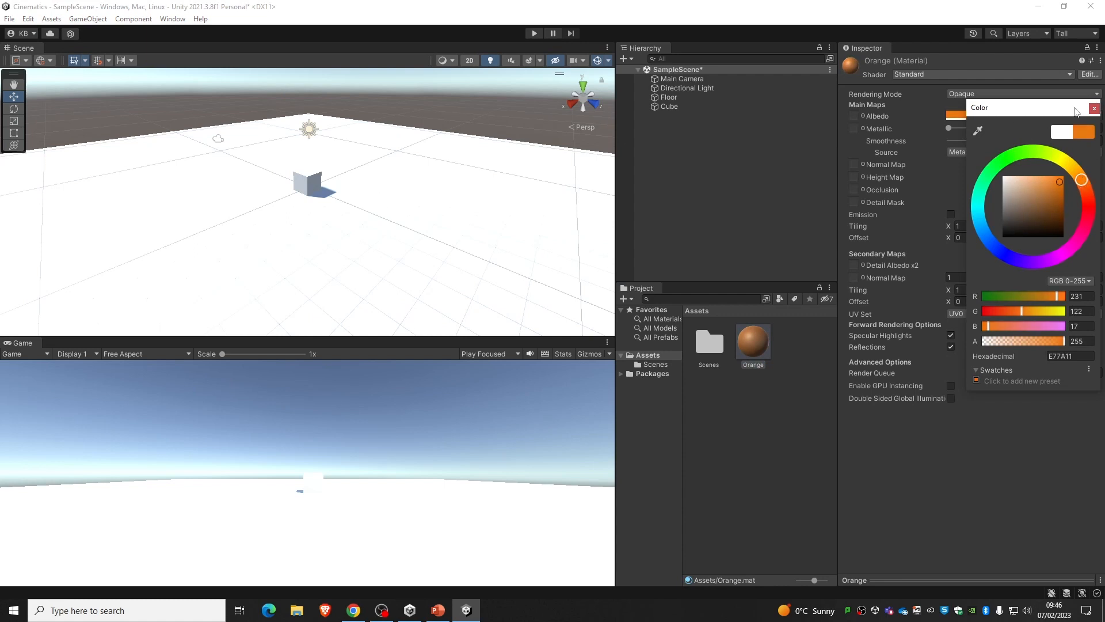
left_click(1094, 108)
Set the Orange material's Metallic and Smoothness to 0.9 and apply the material to the cube
left_click(1080, 127)
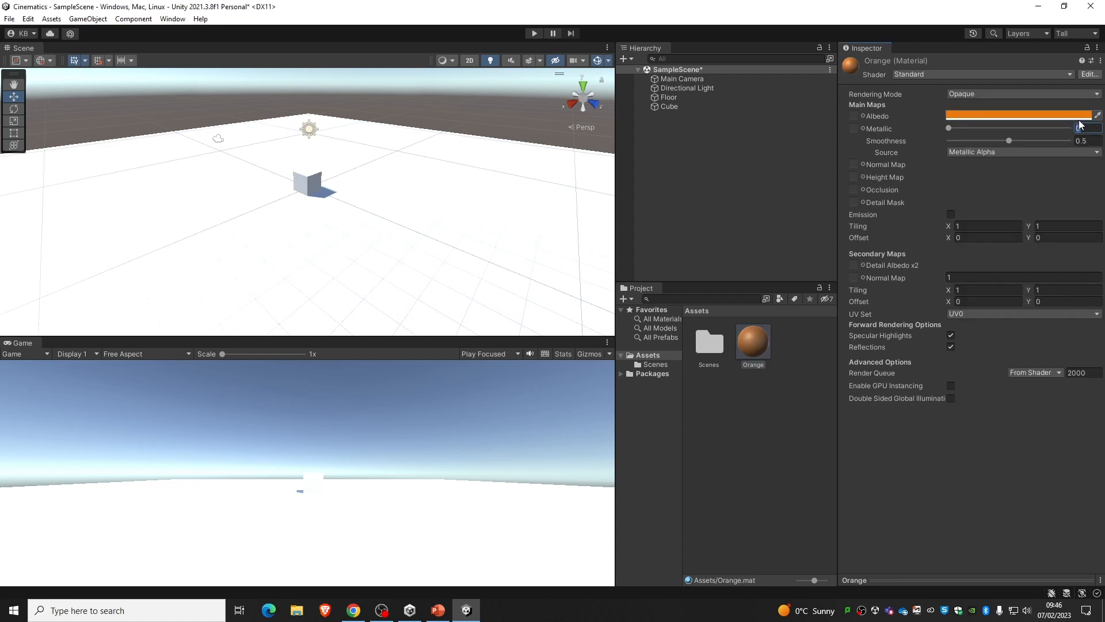
type(".9")
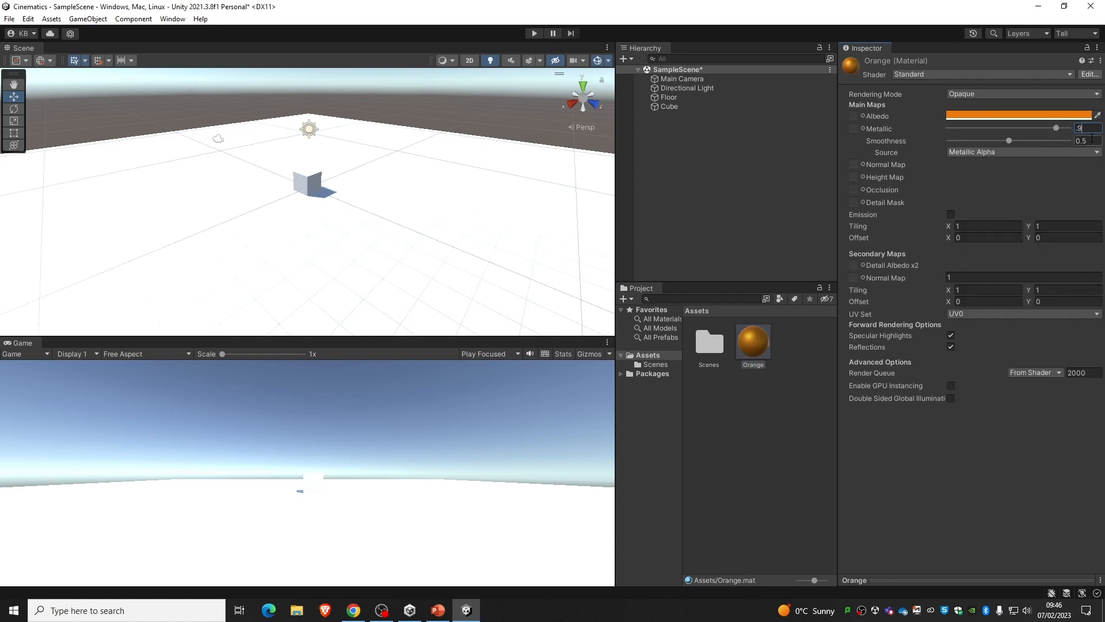
left_click(1096, 141)
type(".9")
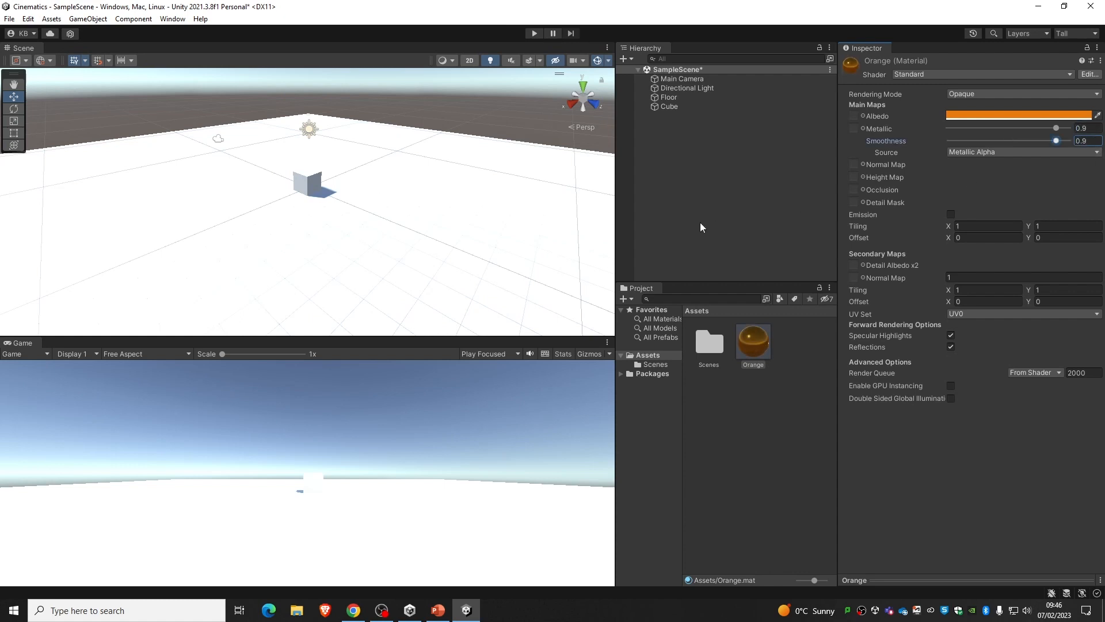
left_click_drag(739, 361, 309, 183)
Brighten the Orange material's albedo to about FB820D and reduce its Smoothness to about 0.29
left_click_drag(1056, 140, 972, 143)
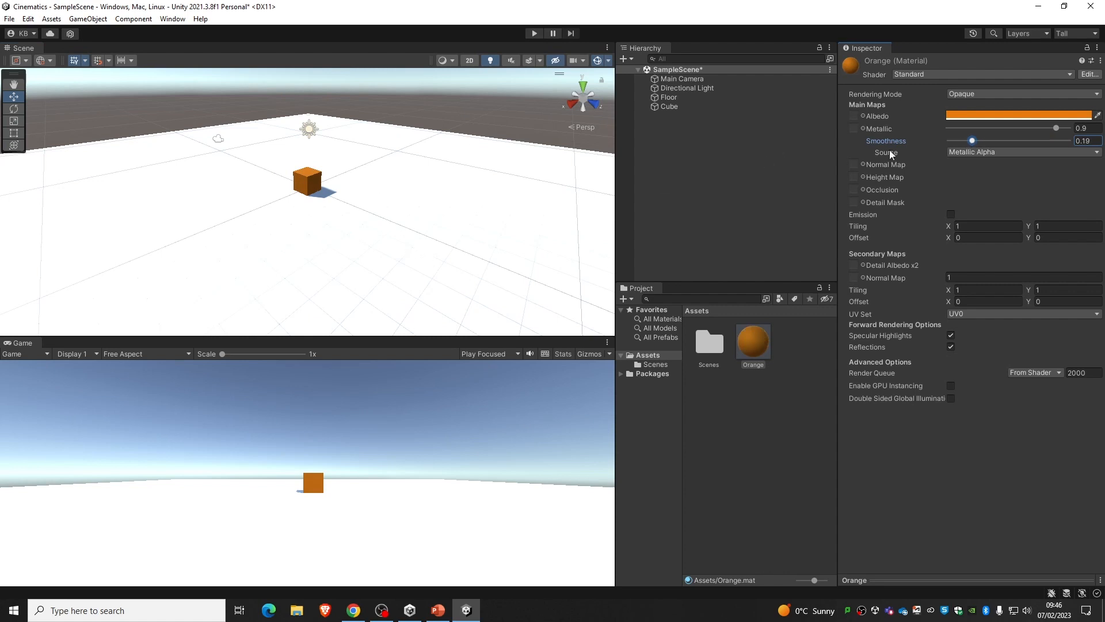
left_click(1001, 113)
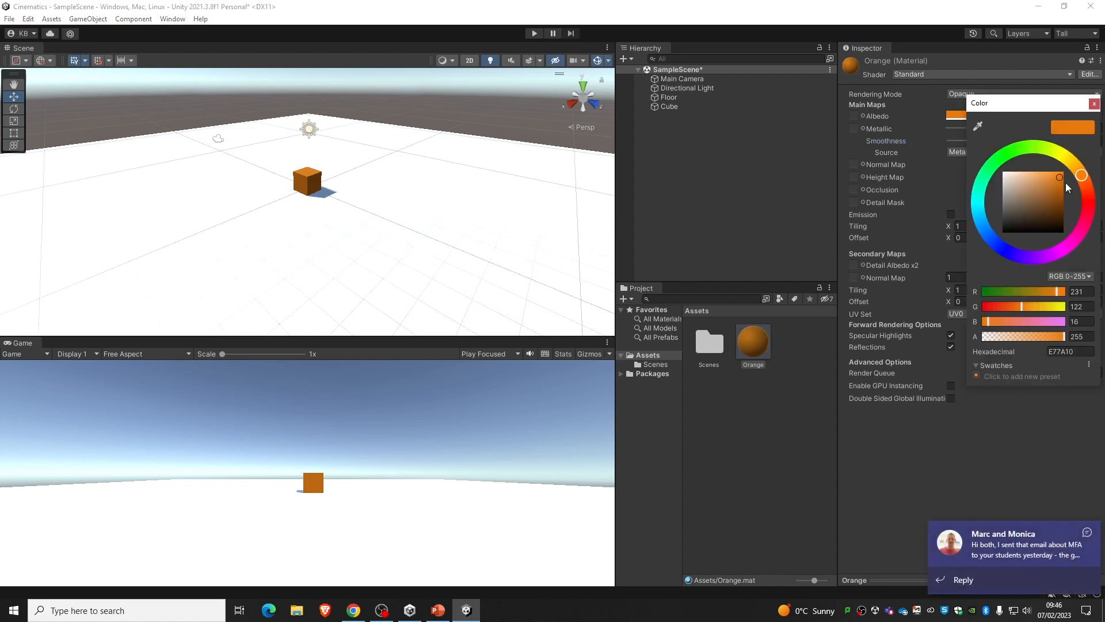
left_click_drag(1062, 178, 1061, 173)
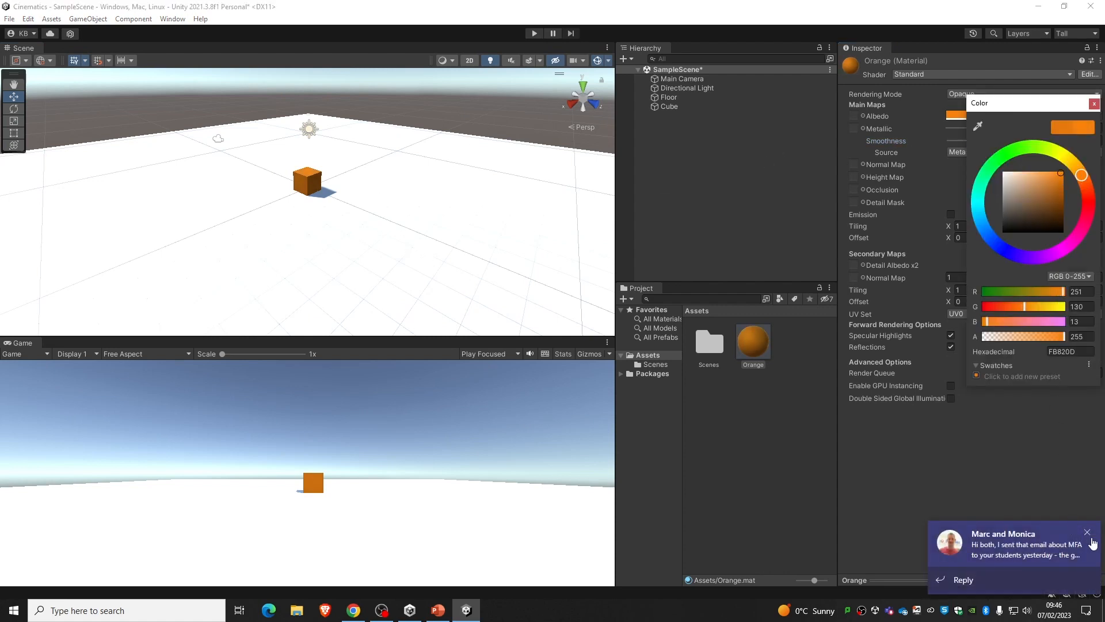
left_click(1088, 534)
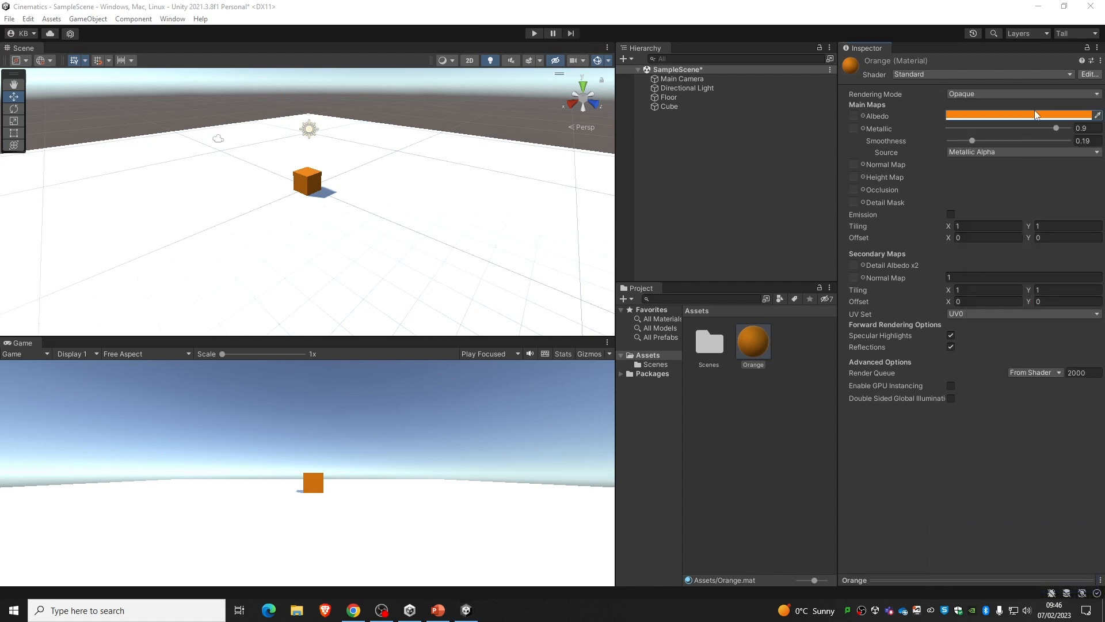
left_click_drag(977, 141, 986, 141)
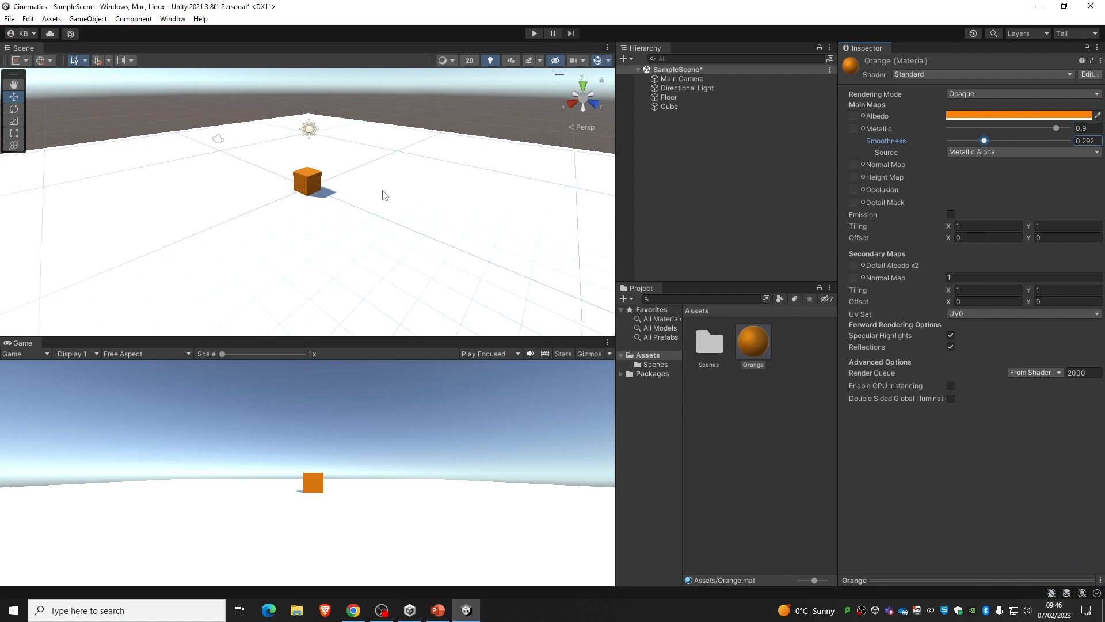
Align the Main Camera with the current Scene view
left_click(684, 79)
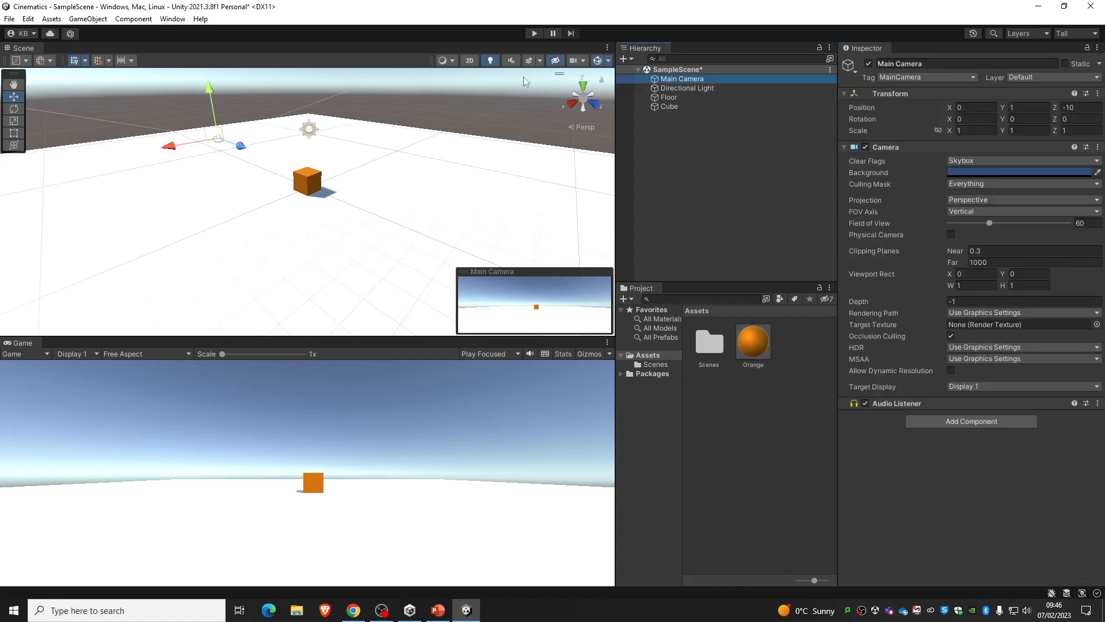
left_click(87, 19)
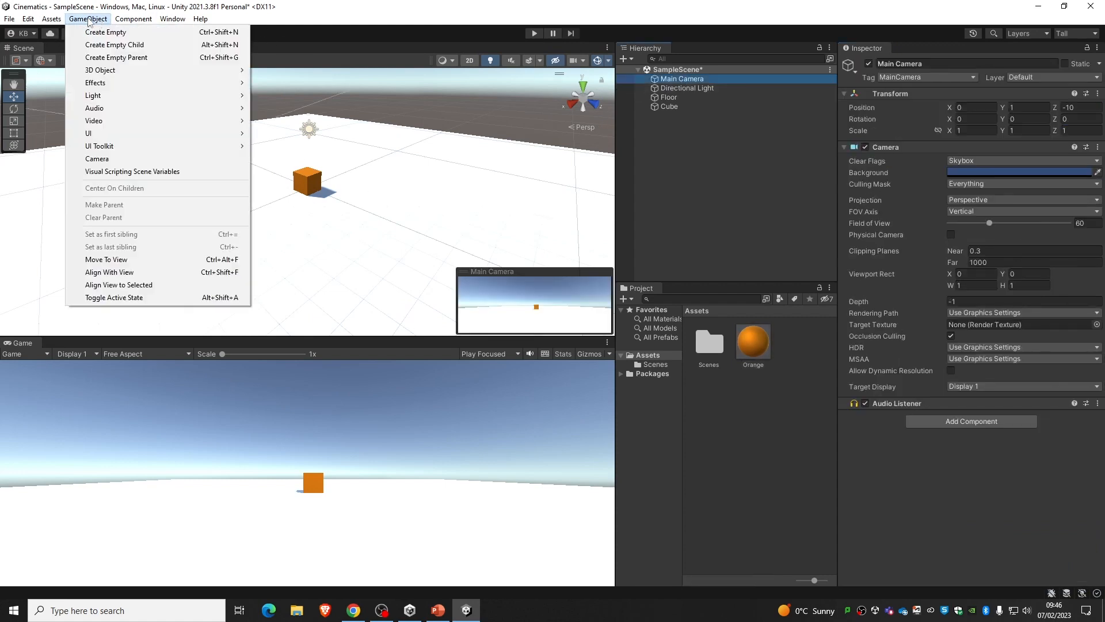
left_click(141, 272)
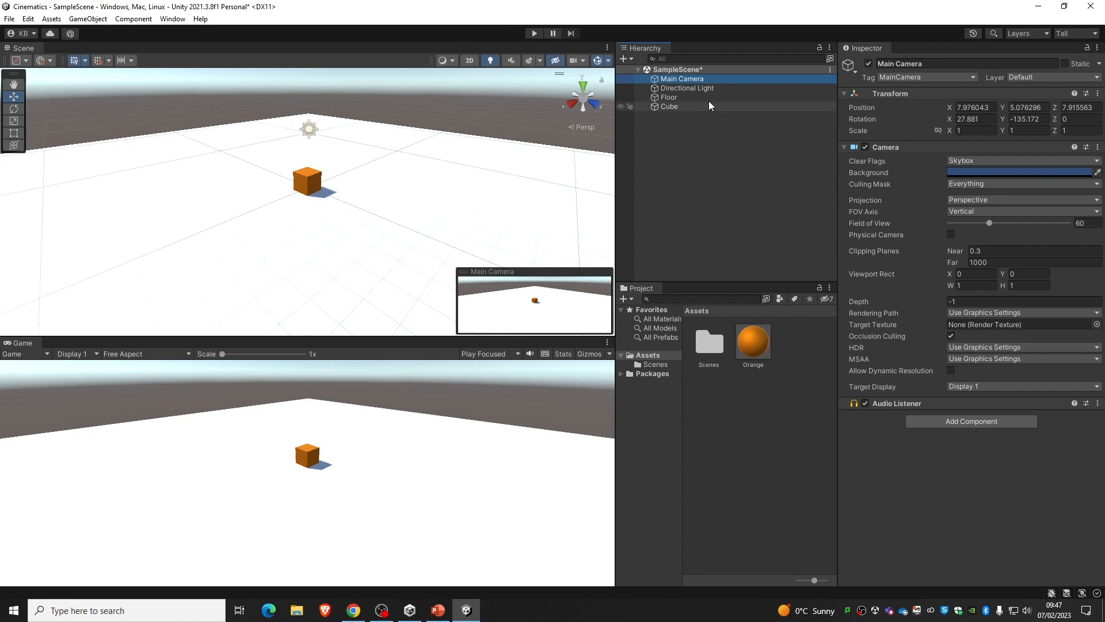
Create an empty game object at the scene's root level and name it Timeline
left_click(710, 134)
right_click(687, 133)
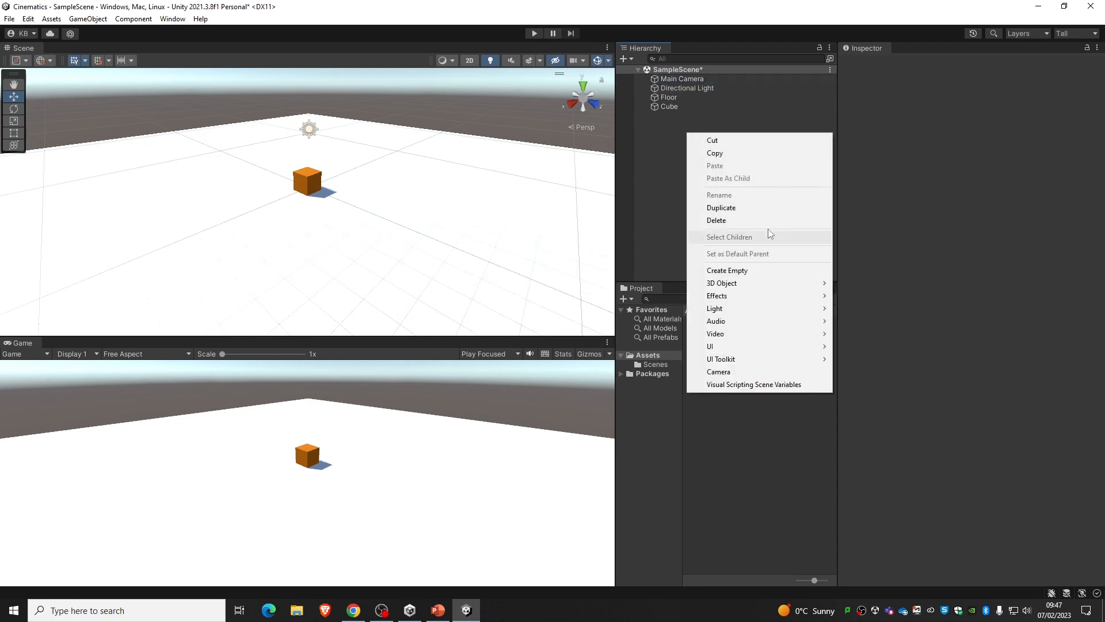
left_click(763, 271)
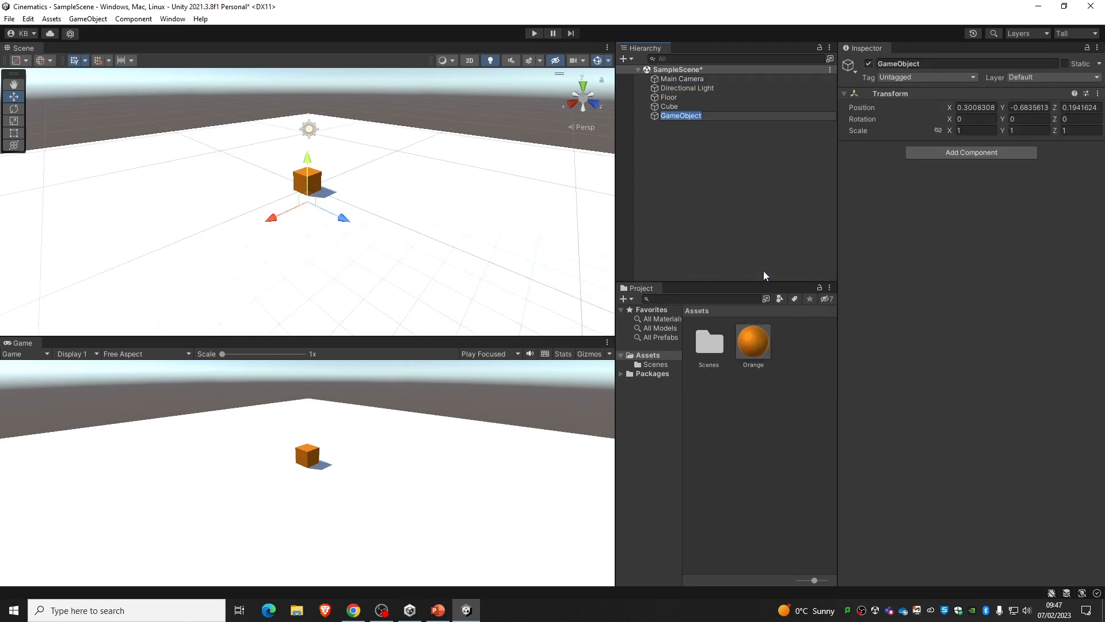
type("Tim")
type("eline")
key("Return")
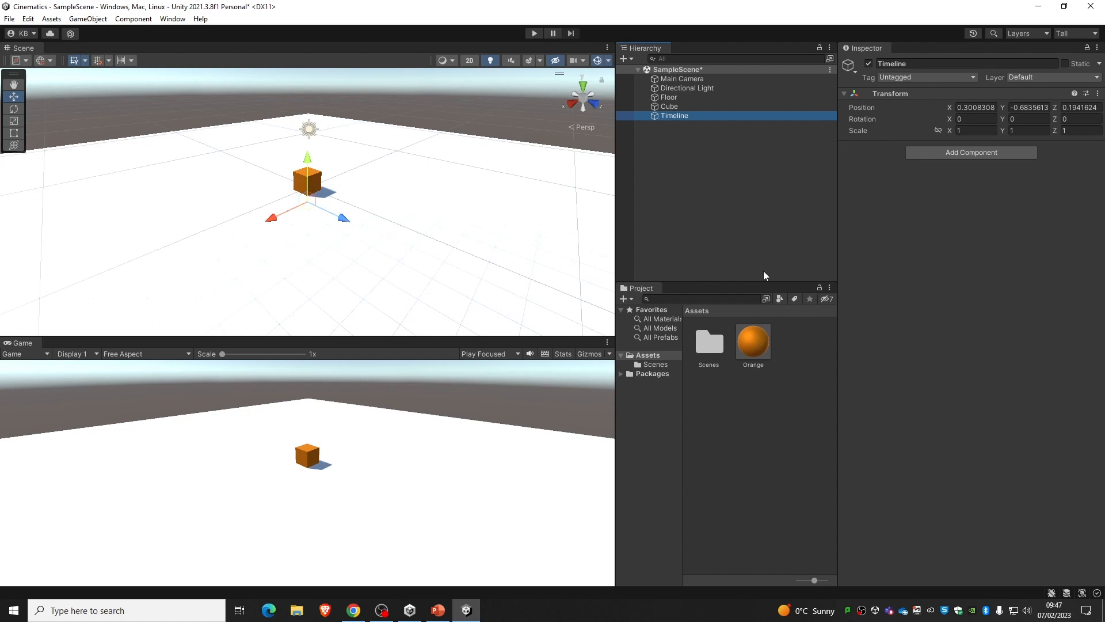
Set the Timeline object's position to 0, 0, 0 and leave that object selected
left_click(975, 108)
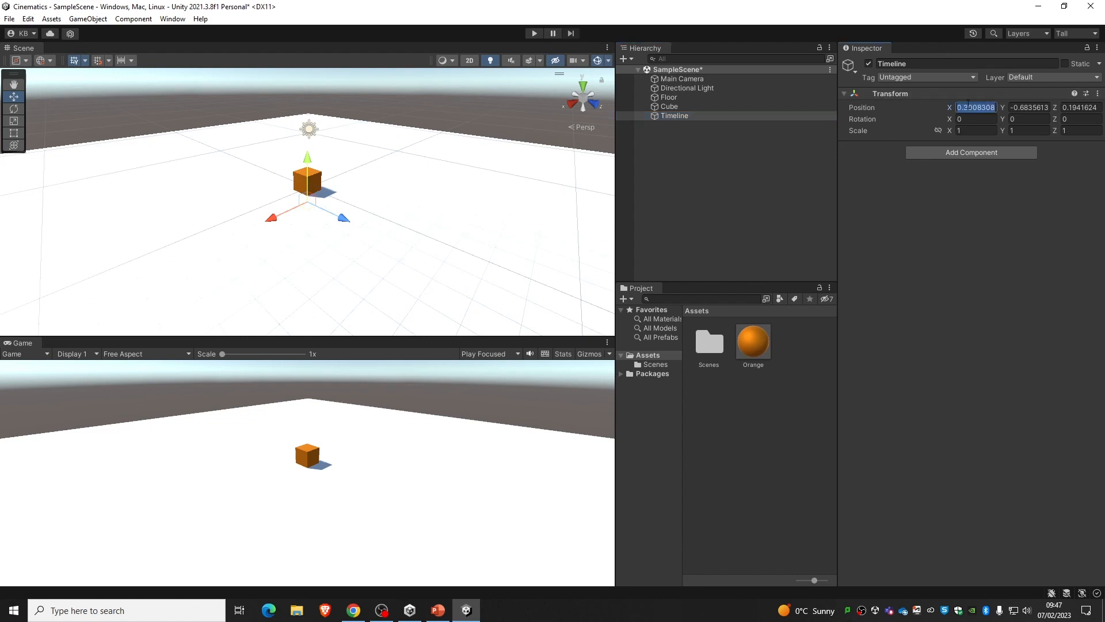
type("0")
key("Tab")
type("0")
key("Tab")
type("0")
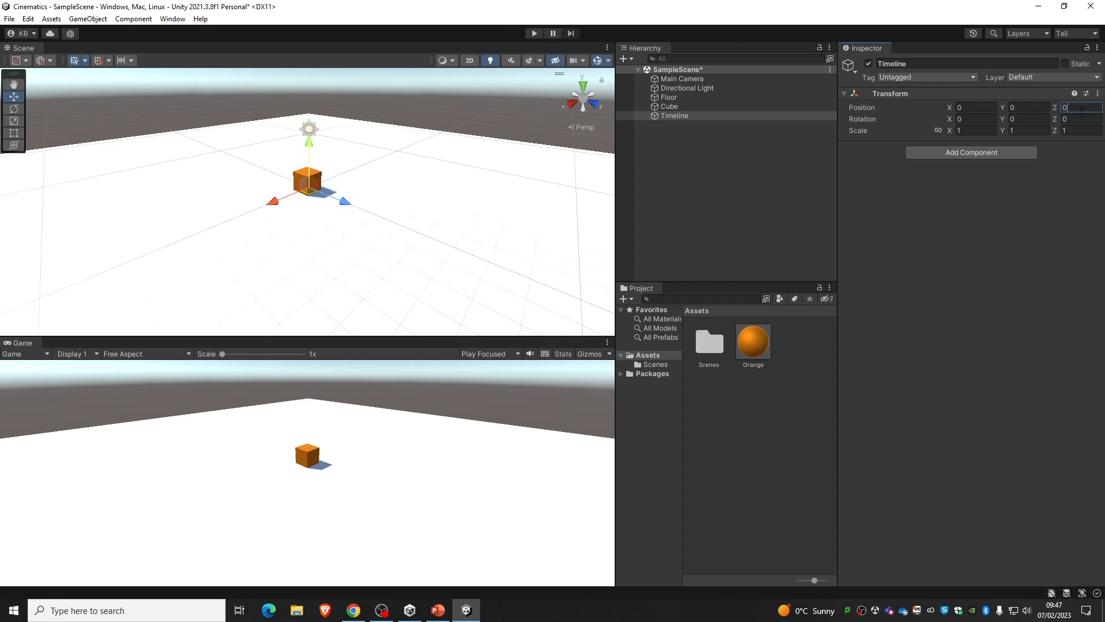
left_click(717, 105)
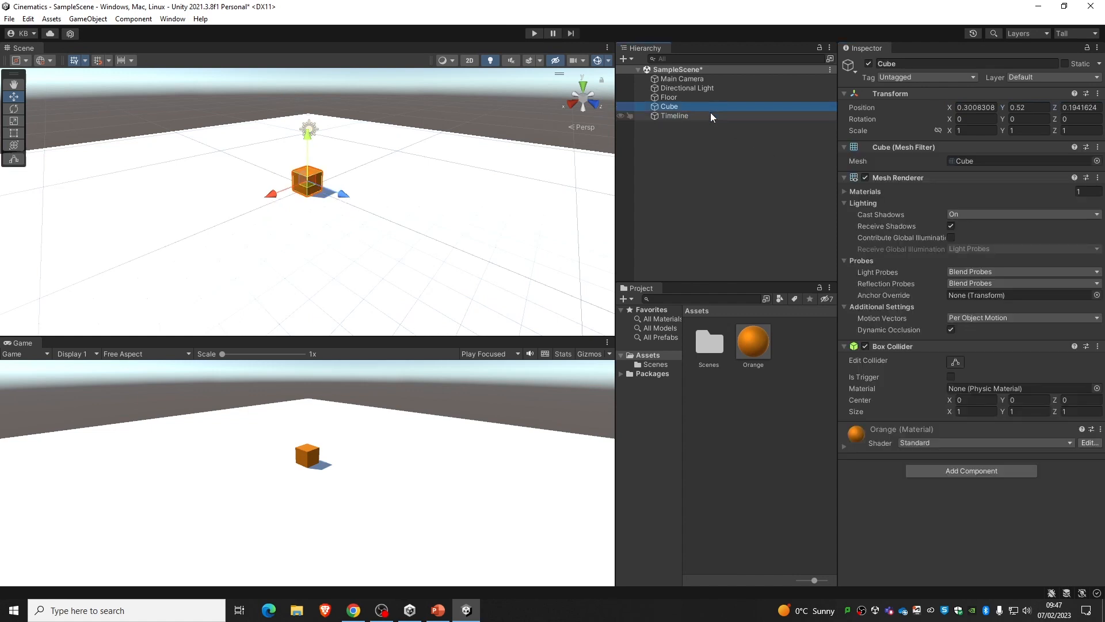
left_click(711, 115)
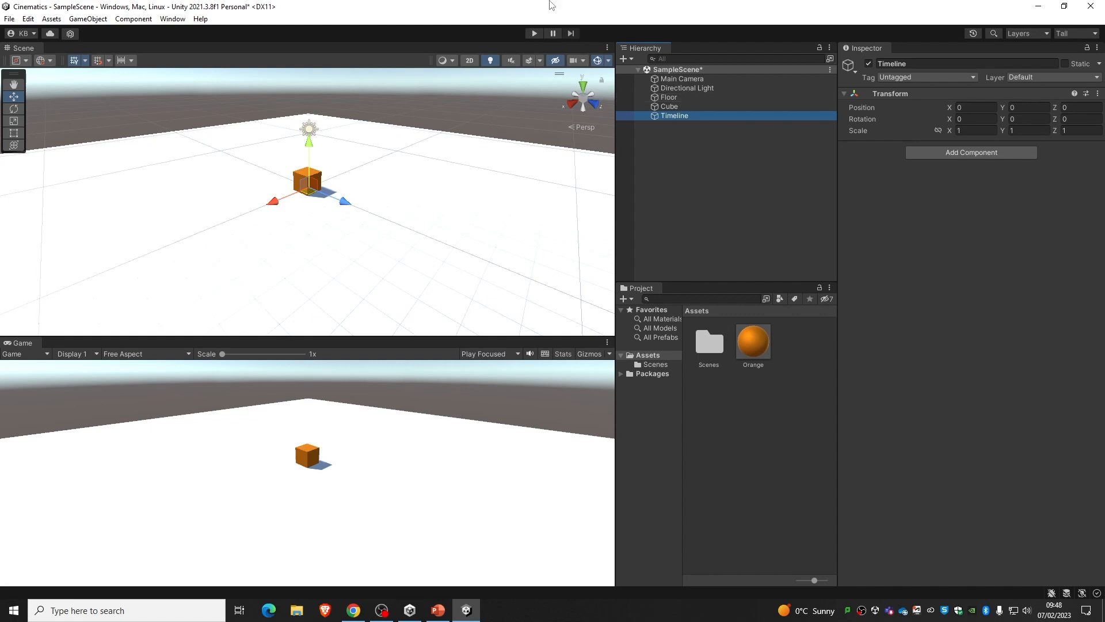
Open the Timeline sequencing window and dock it alongside the Game view
left_click(172, 19)
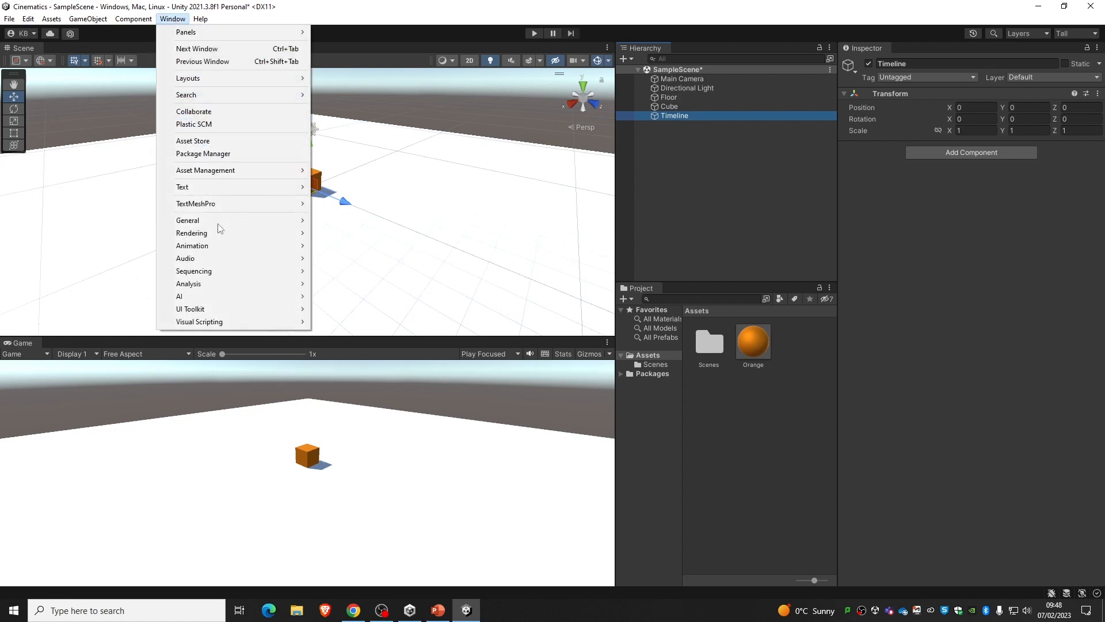
mouse_move(238, 271)
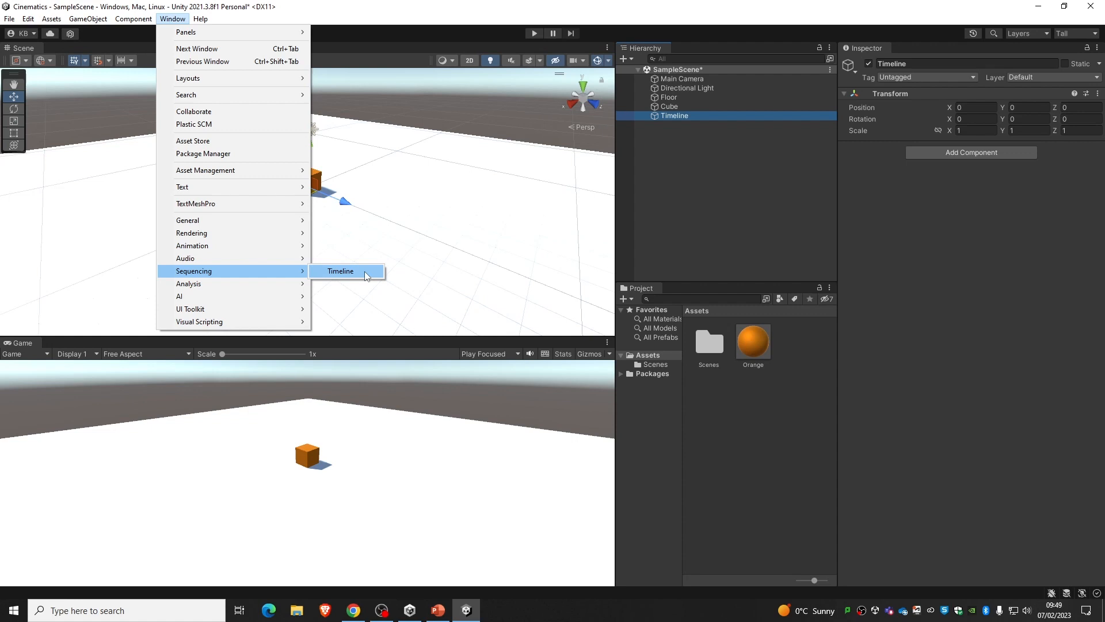
left_click(369, 272)
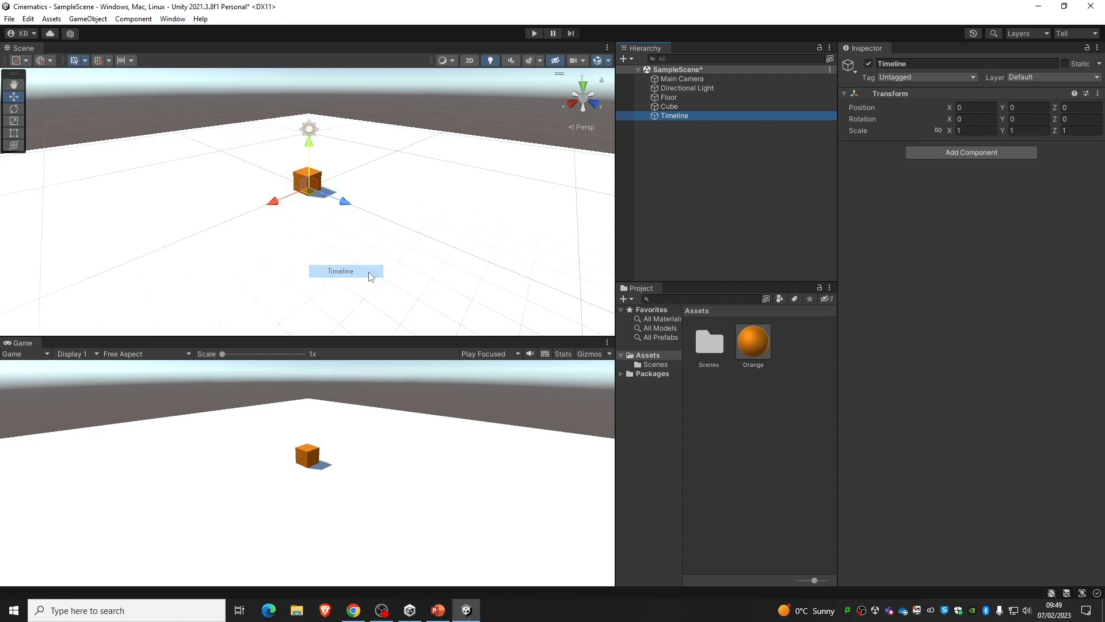
left_click_drag(69, 48, 119, 340)
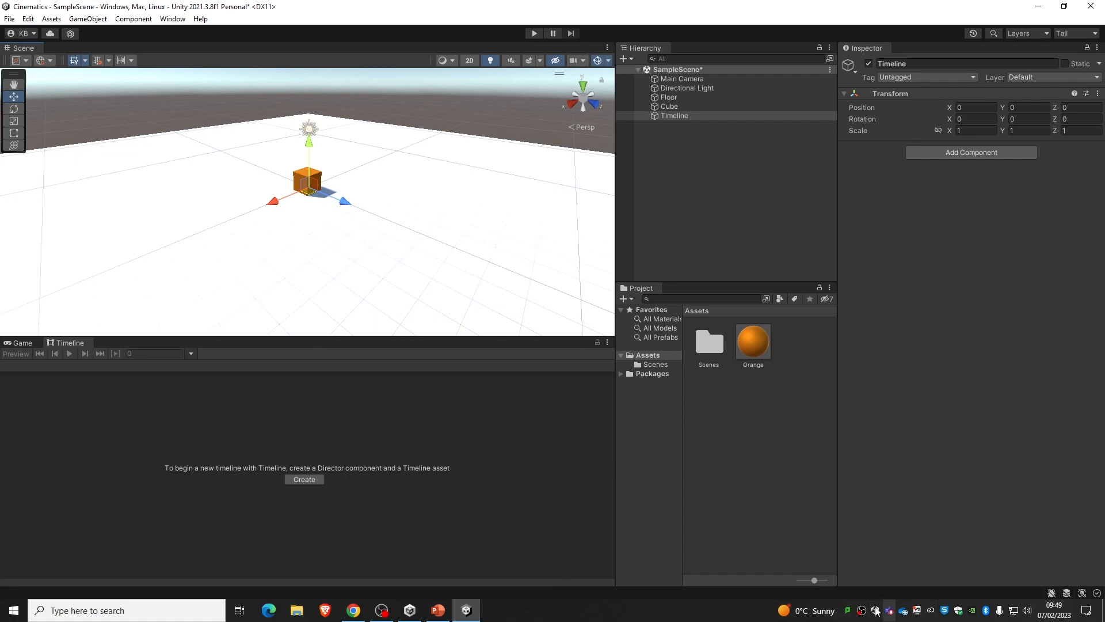
Close the Microsoft Teams window and quit Teams running in the background
left_click(892, 612)
right_click(893, 611)
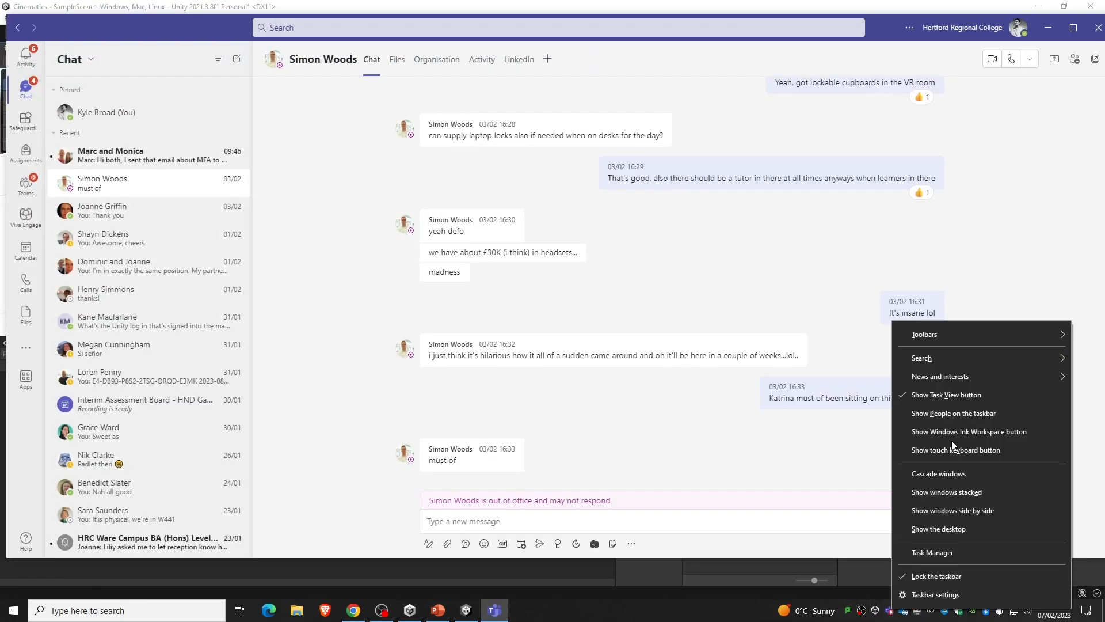
left_click(1099, 27)
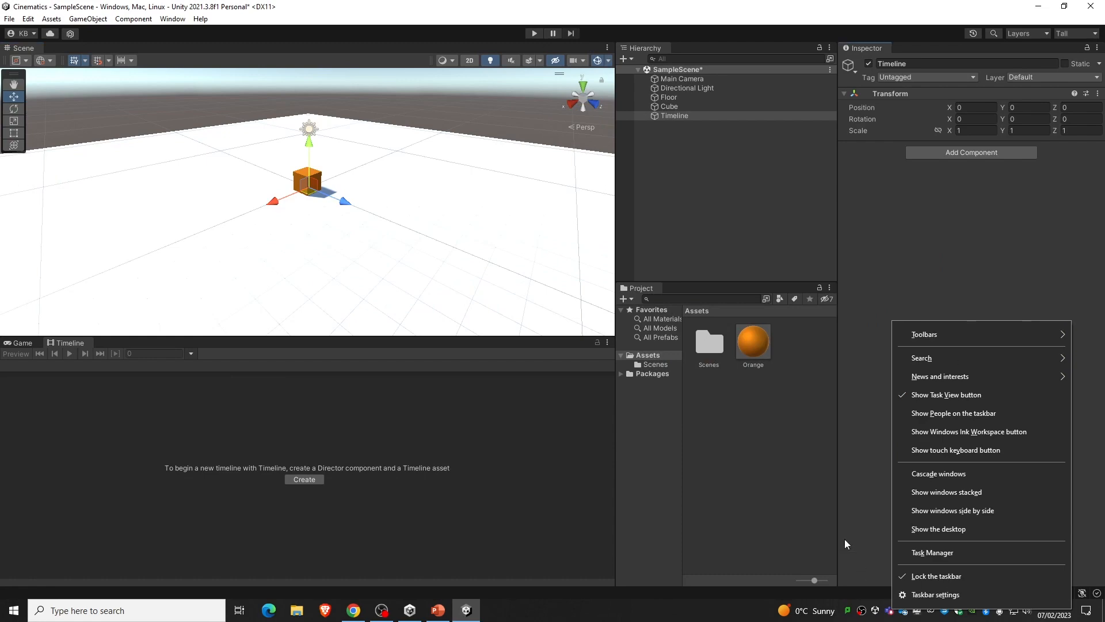
left_click(892, 613)
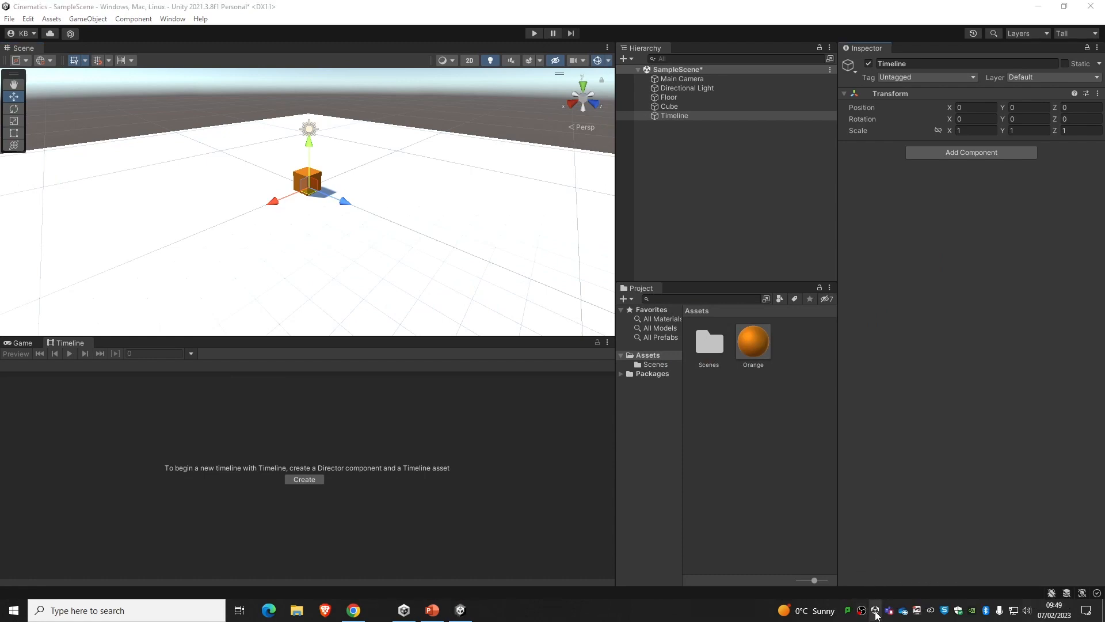
right_click(891, 614)
left_click(919, 600)
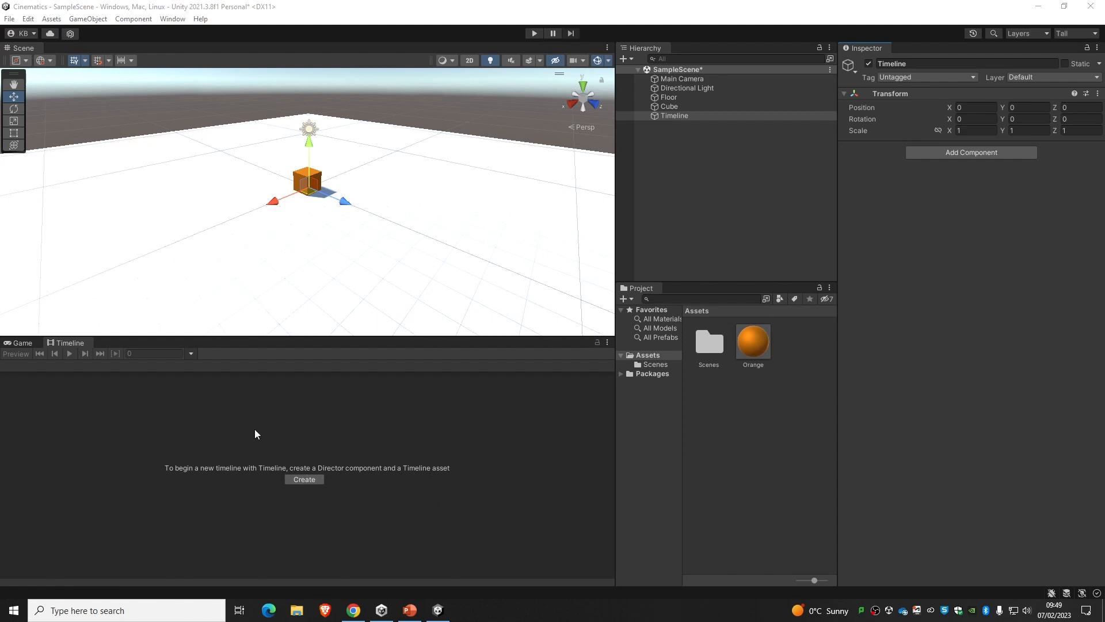
Start creating a Director component and Timeline asset for the Timeline object, adding a folder named Timeline inside the project's Assets folder
left_click(682, 116)
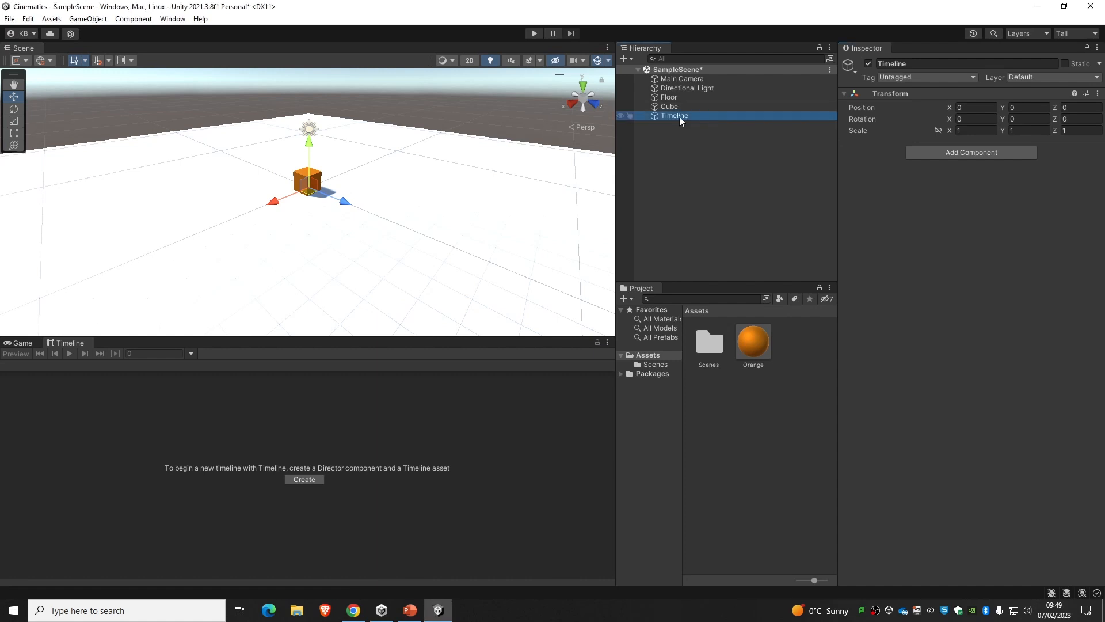
left_click(306, 480)
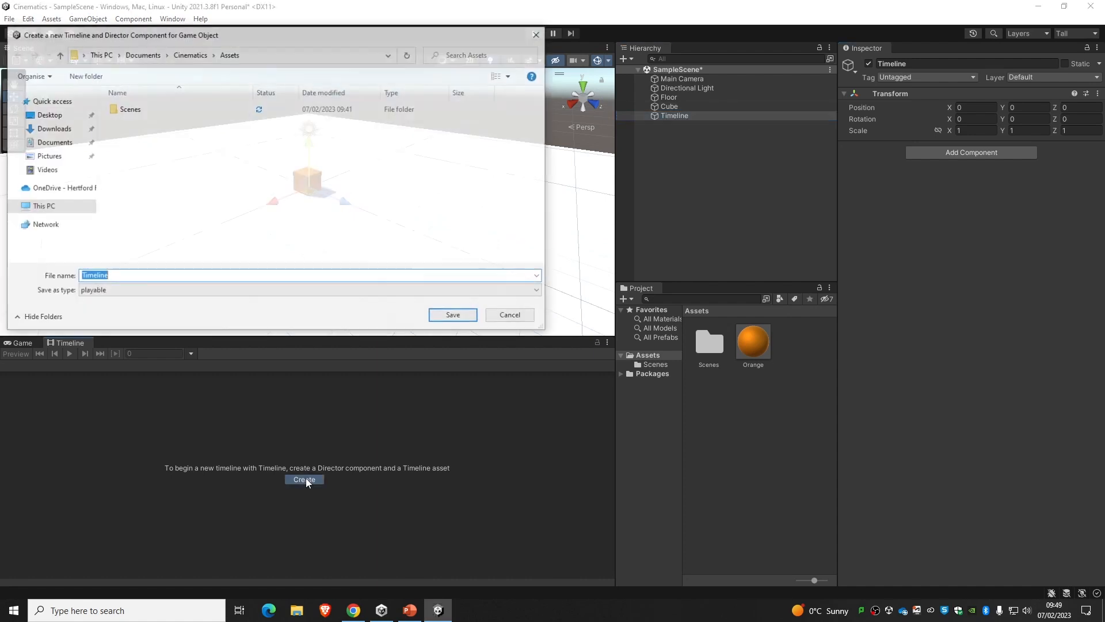
left_click_drag(335, 37, 459, 88)
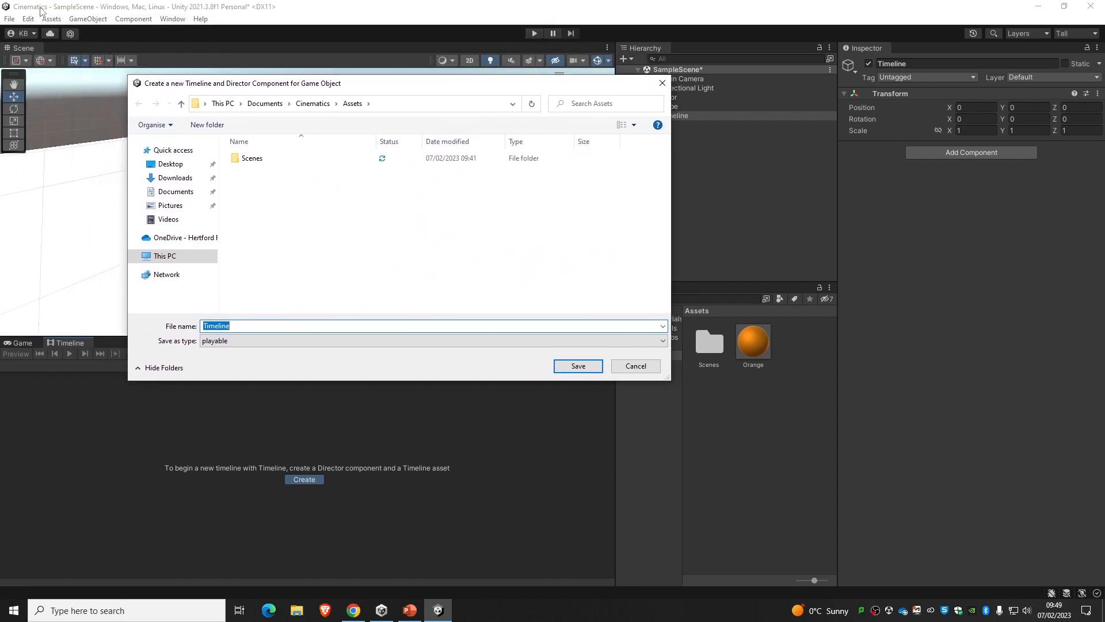
left_click(358, 105)
left_click(207, 125)
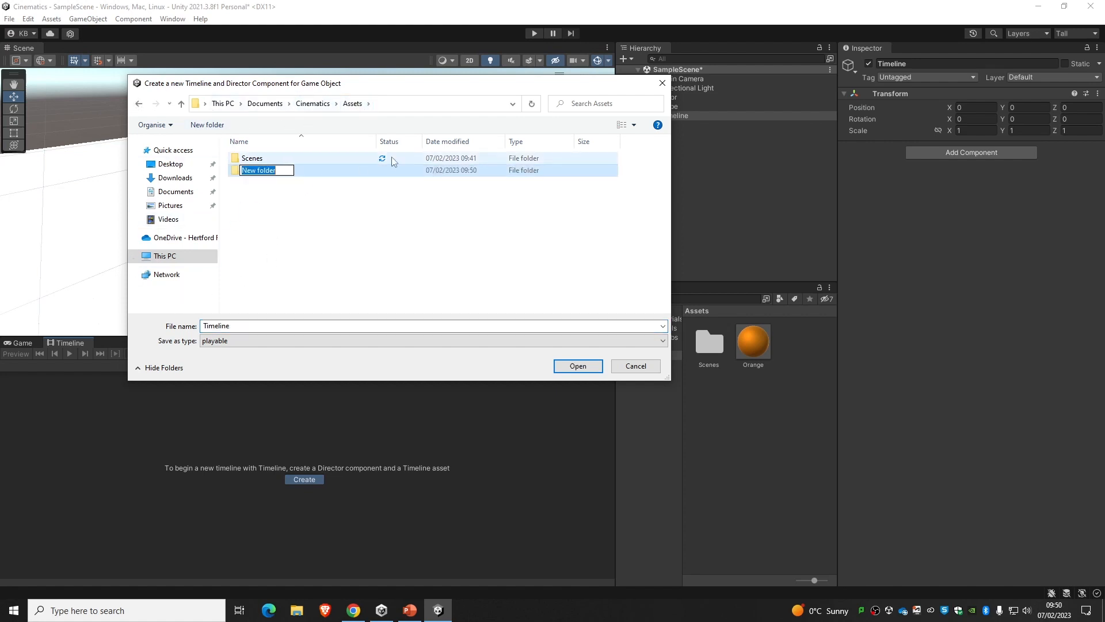
type("Timeline")
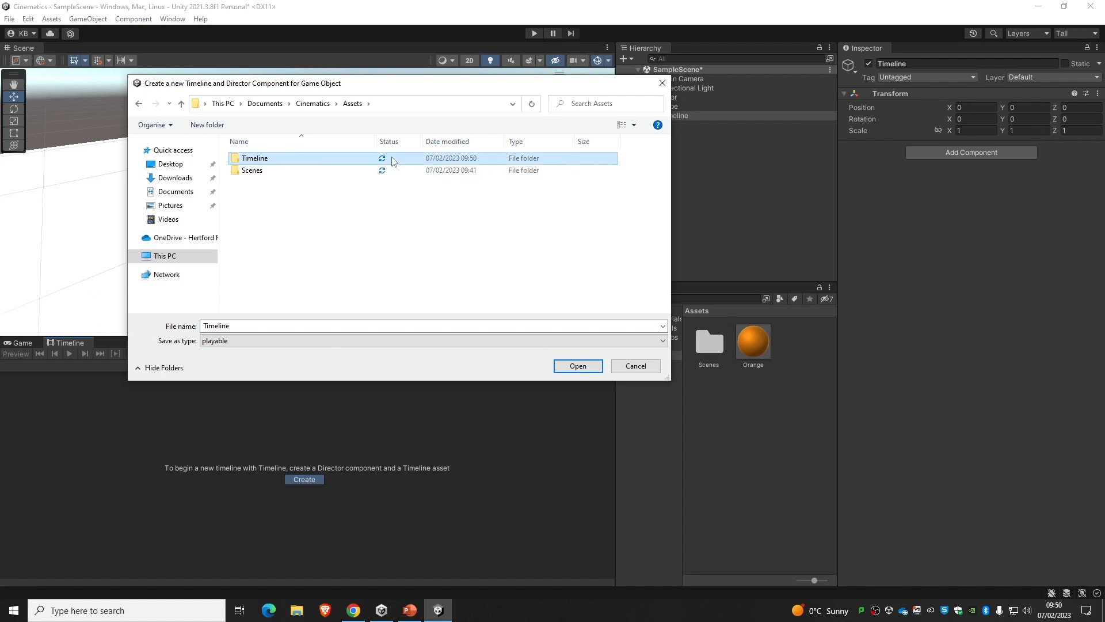
key("Return")
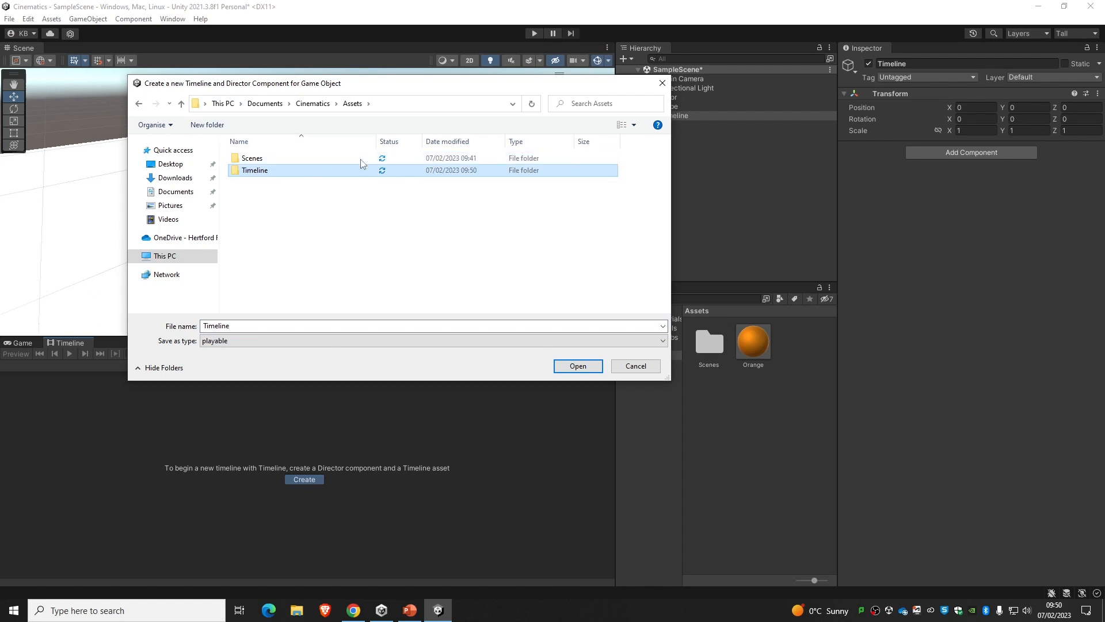
Save the new playable asset as Timeline inside the Timeline folder
left_click(273, 173)
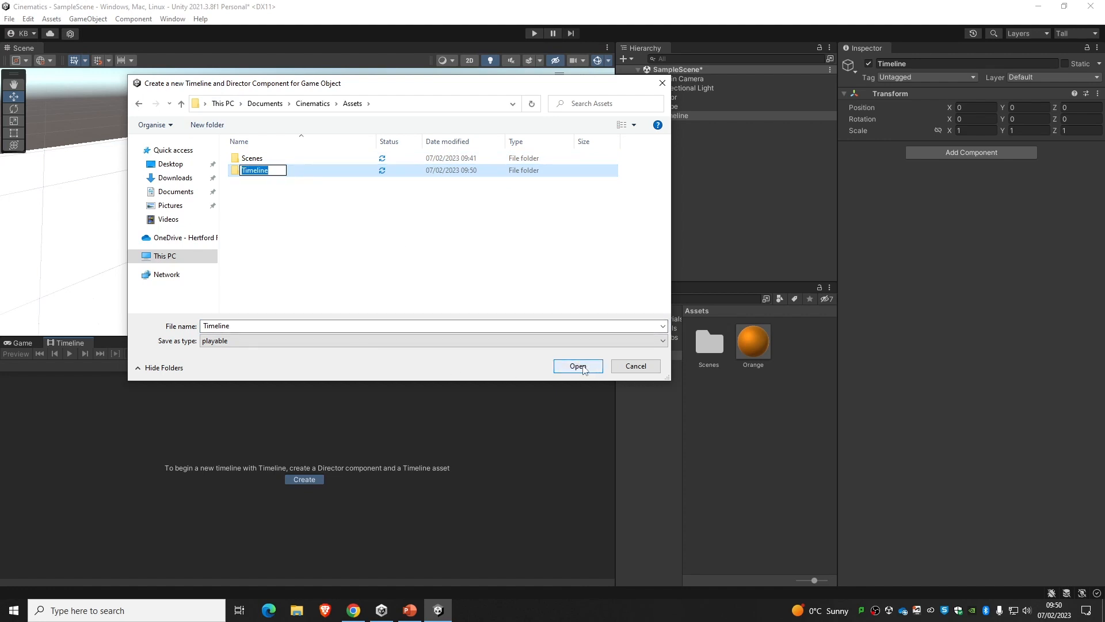
left_click(359, 268)
left_click(250, 174)
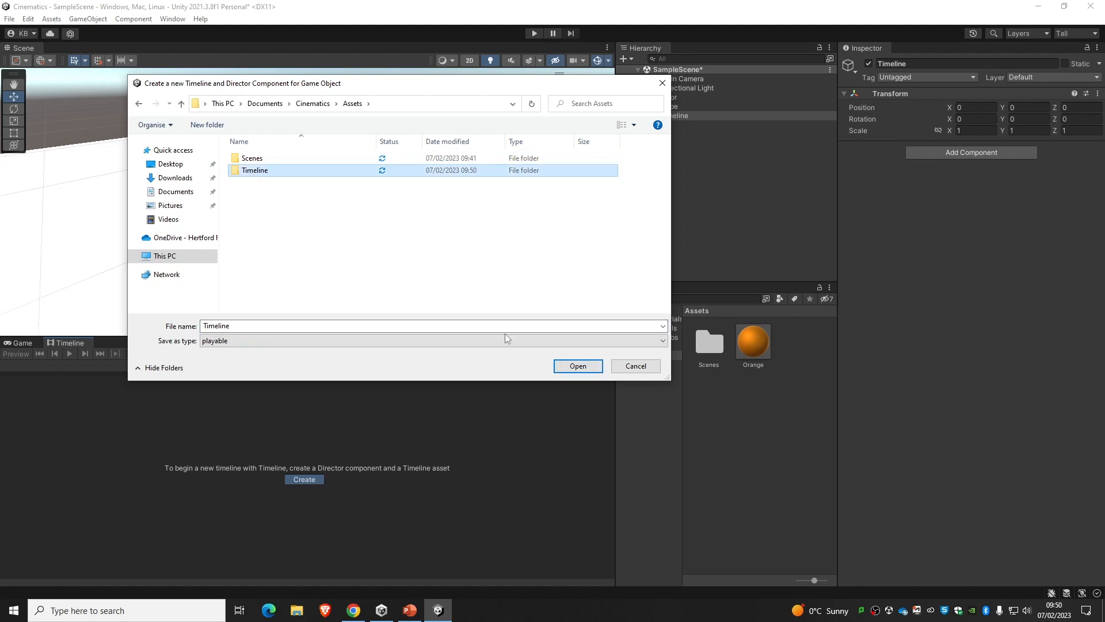
left_click(576, 367)
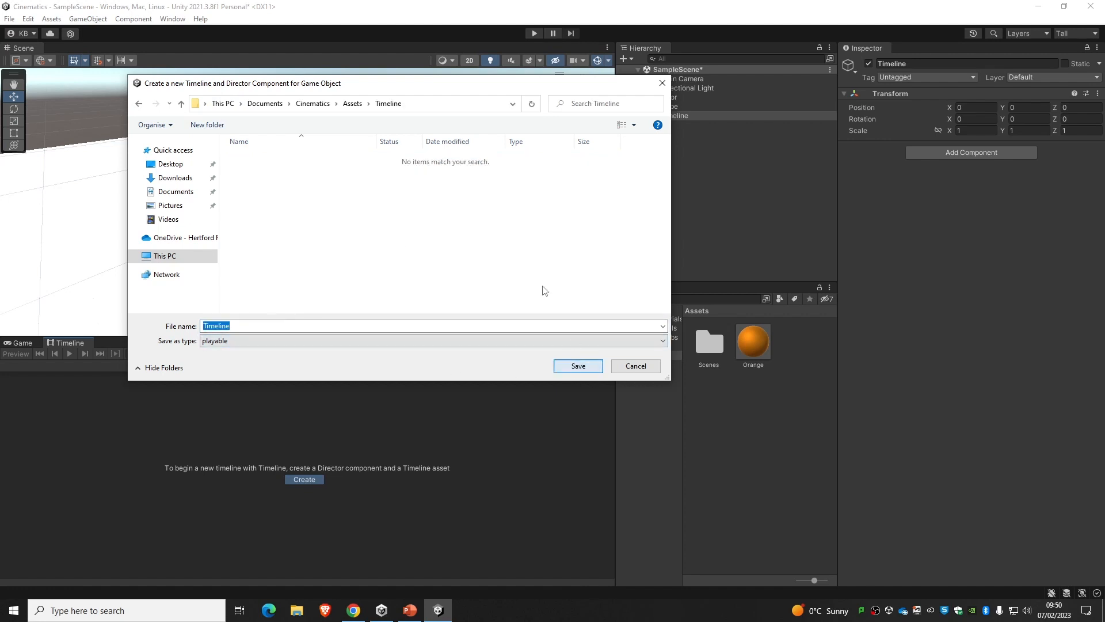
left_click(577, 367)
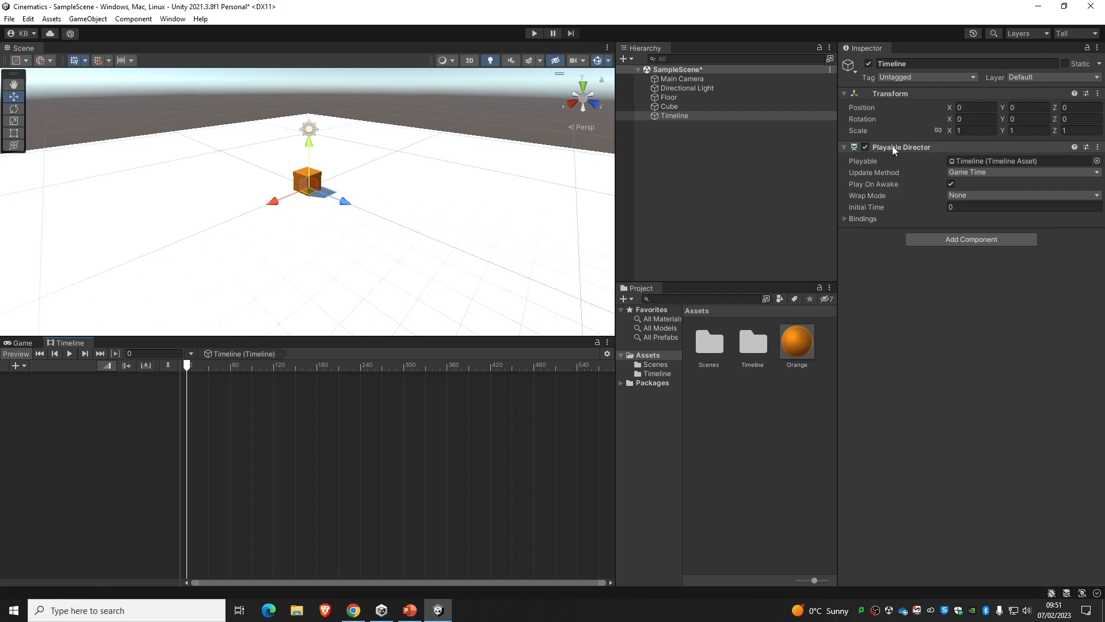
View the Wrap Mode options of the Timeline object's Playable Director
left_click(994, 196)
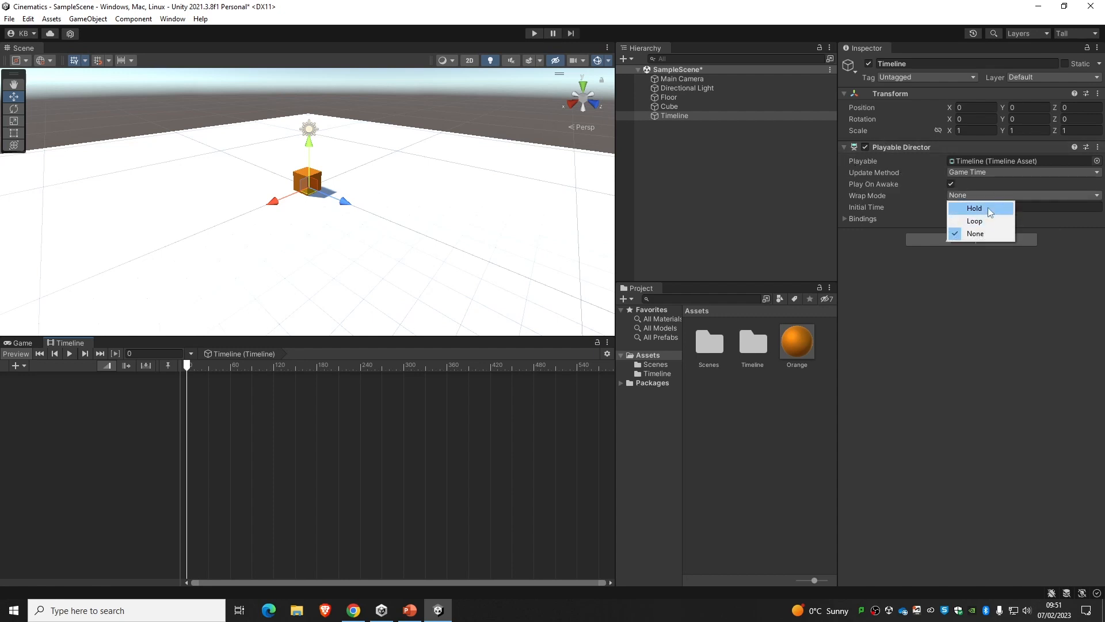
left_click(1004, 302)
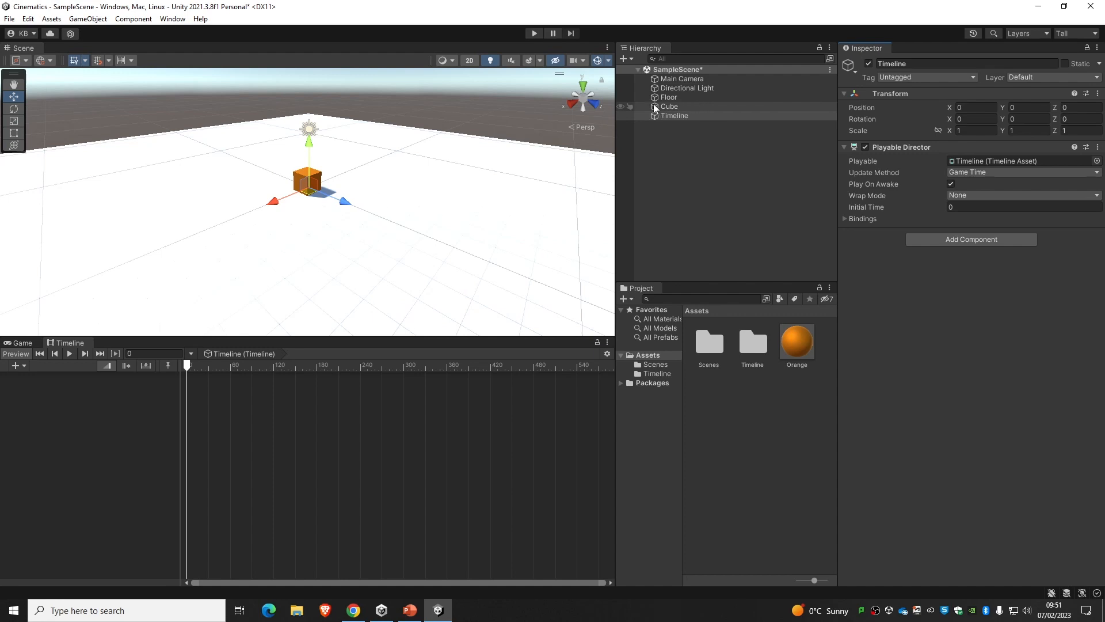
Add an animation track for the Cube to the timeline and check the contents of the Timeline asset folder
left_click_drag(654, 105, 83, 401)
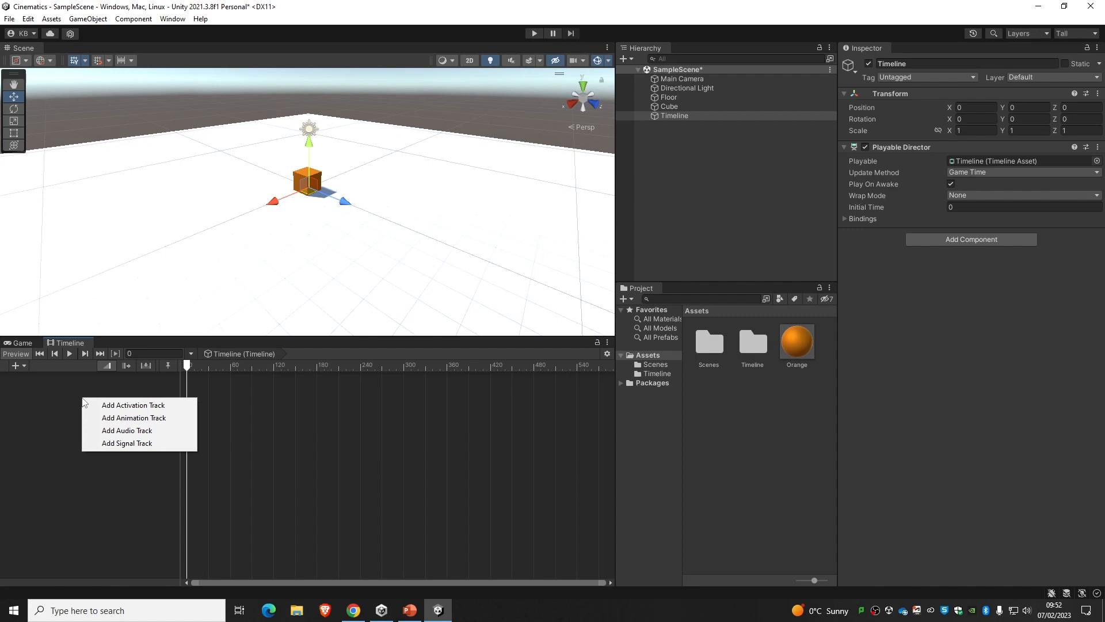
left_click(182, 418)
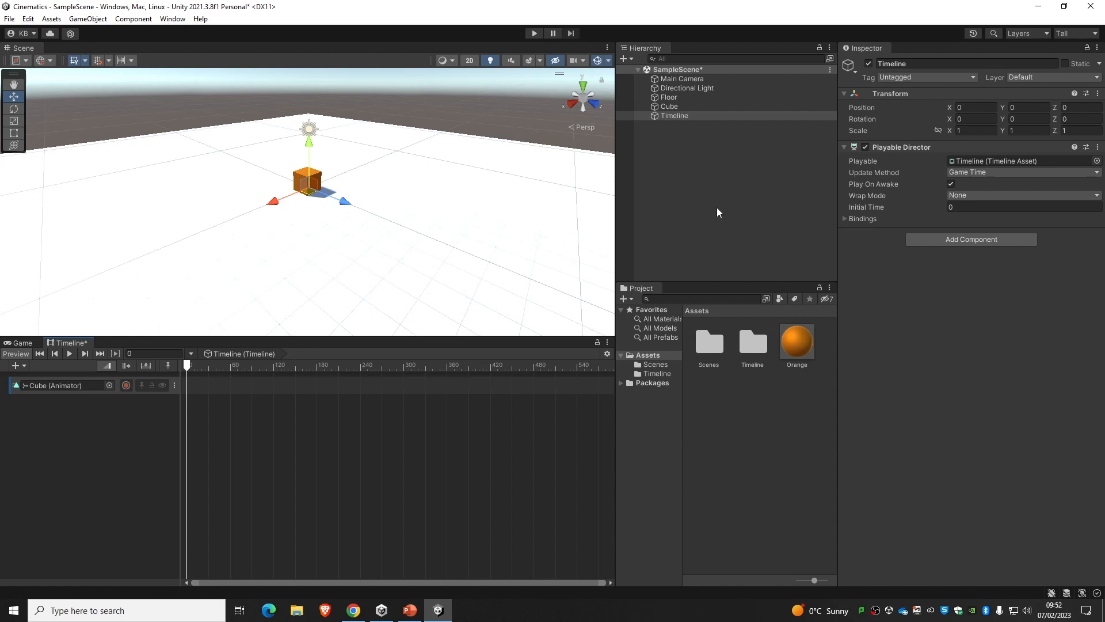
double_click(752, 341)
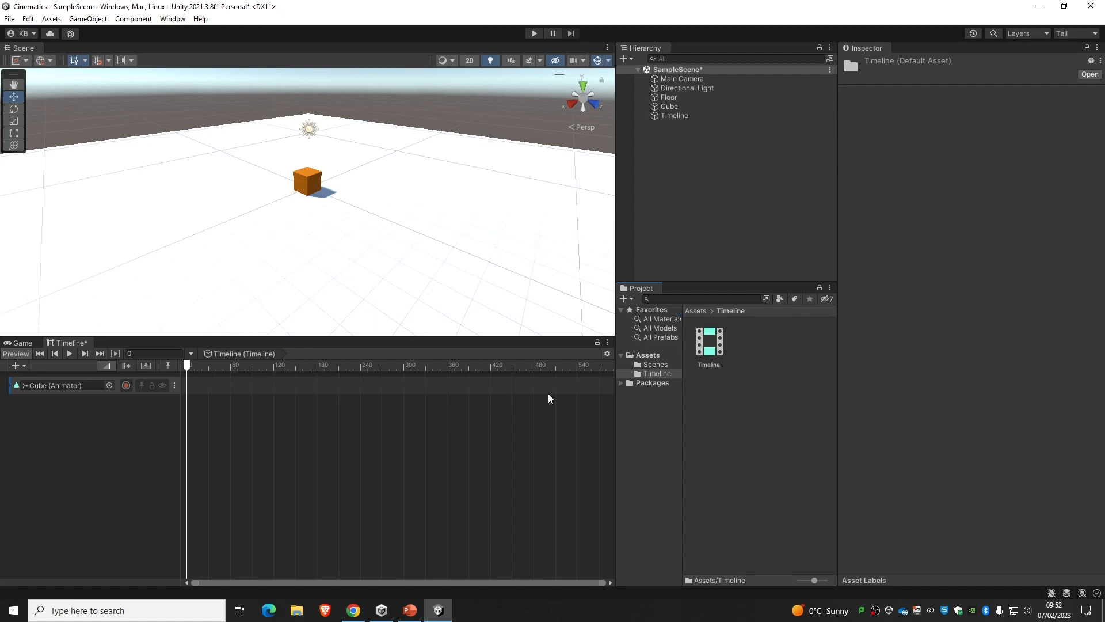
left_click(695, 311)
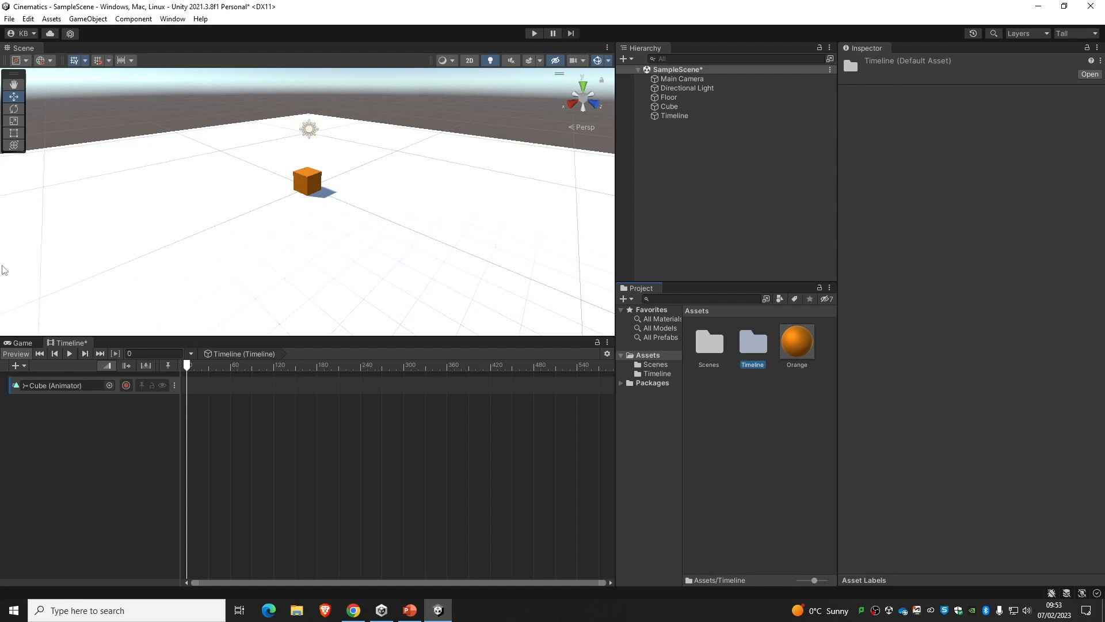
Start recording on the Cube's animation track and add a key for the Cube's position at frame 0
left_click(126, 386)
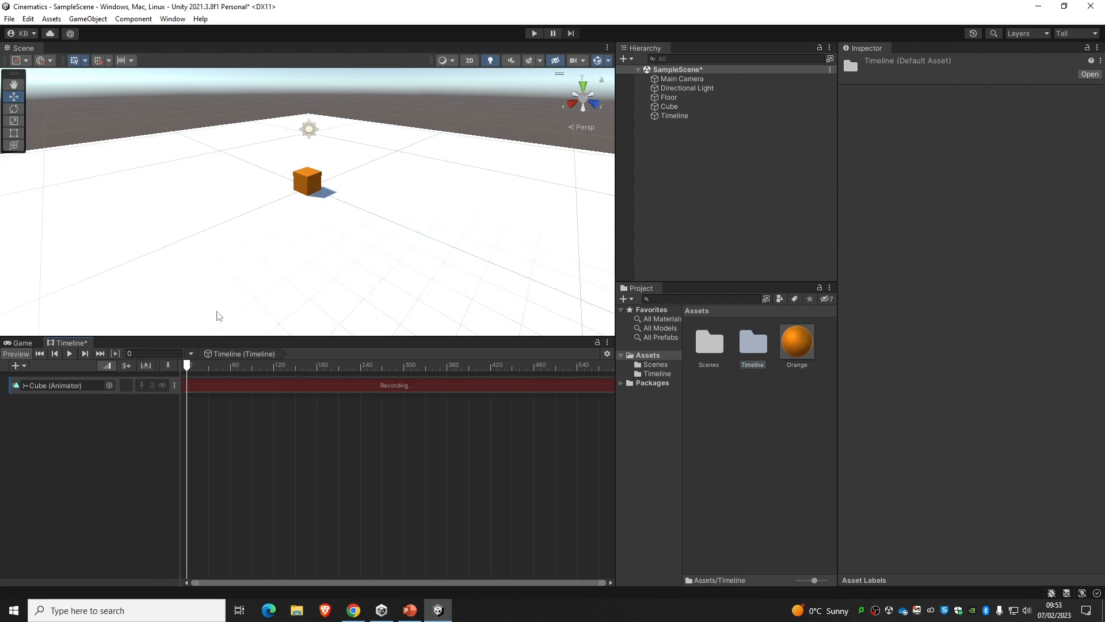
left_click(696, 107)
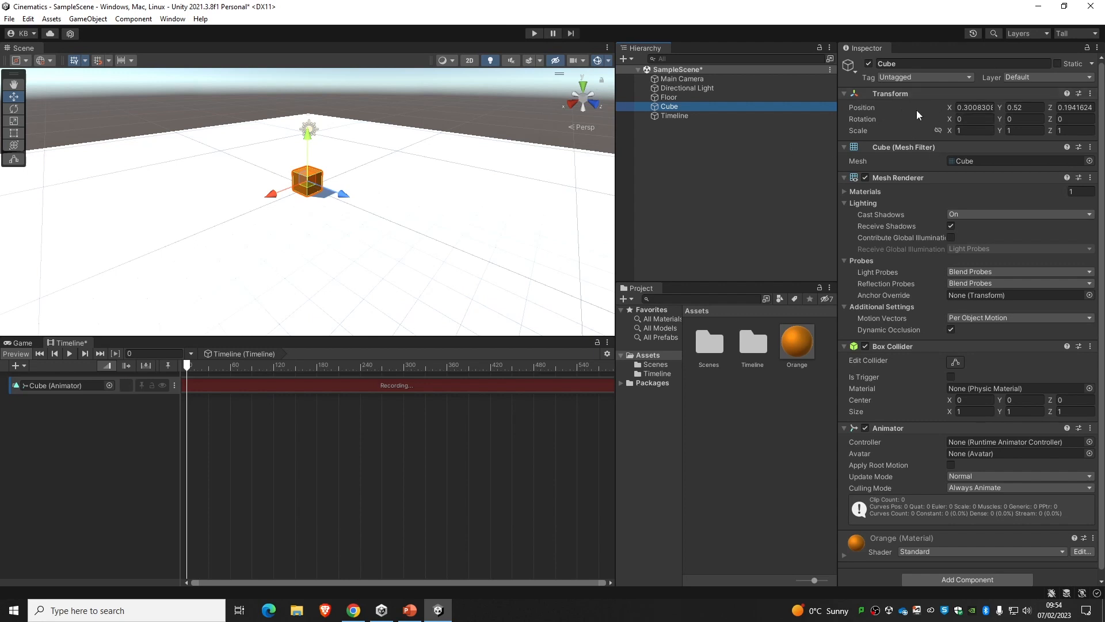
right_click(902, 109)
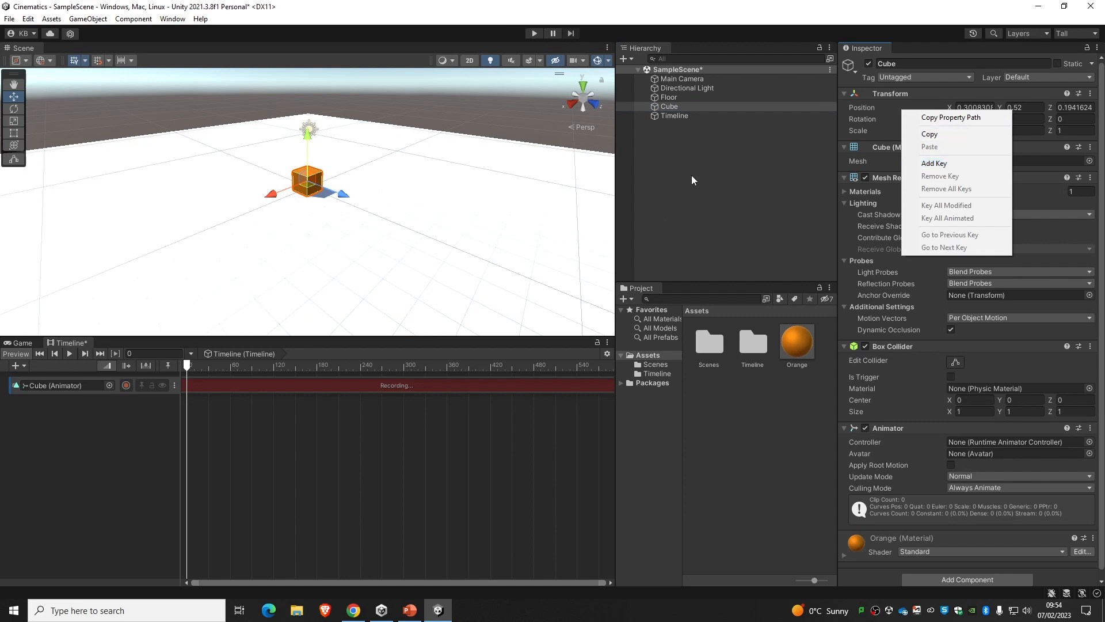
left_click(649, 216)
left_click(714, 115)
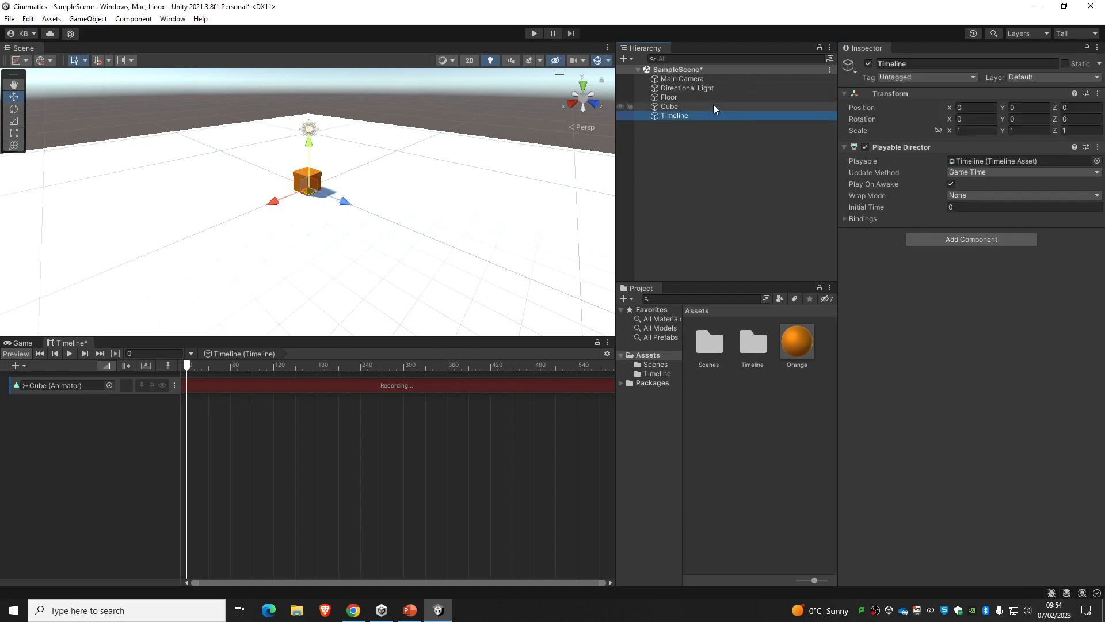
left_click(713, 106)
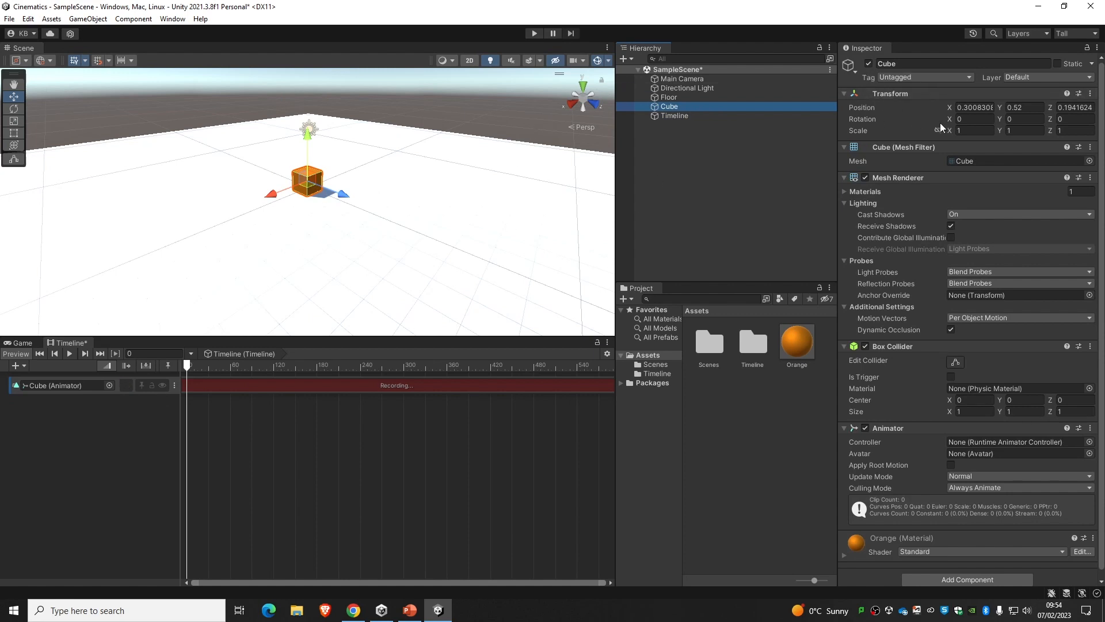
right_click(899, 116)
left_click(949, 165)
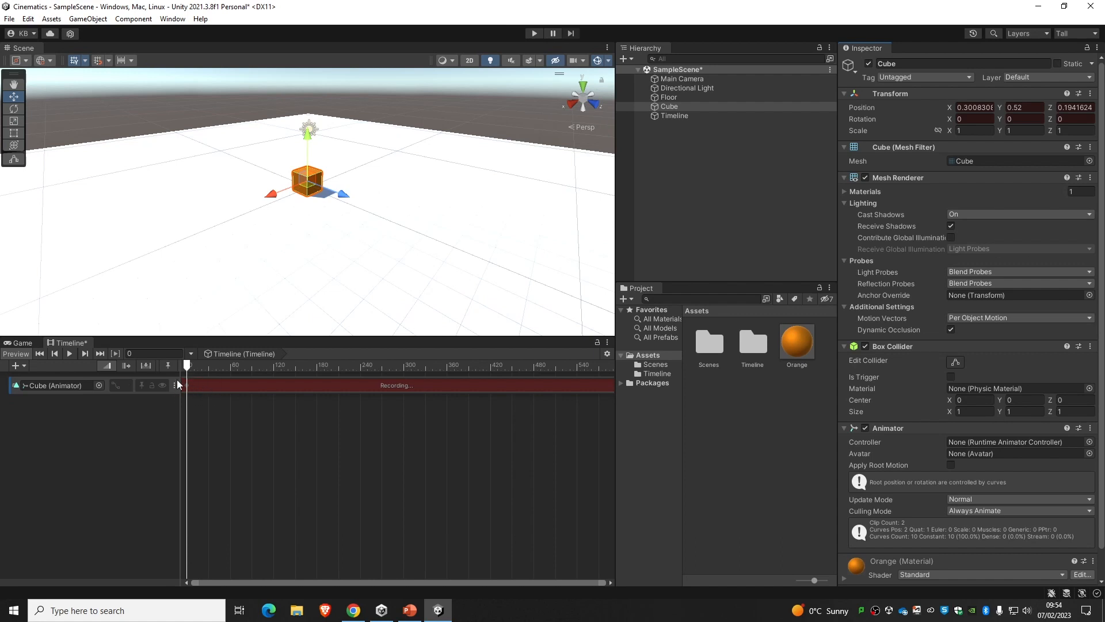
Switch the timeline ruler to seconds and add a key for the Cube's rotation at 8 seconds
left_click_drag(187, 366, 341, 365)
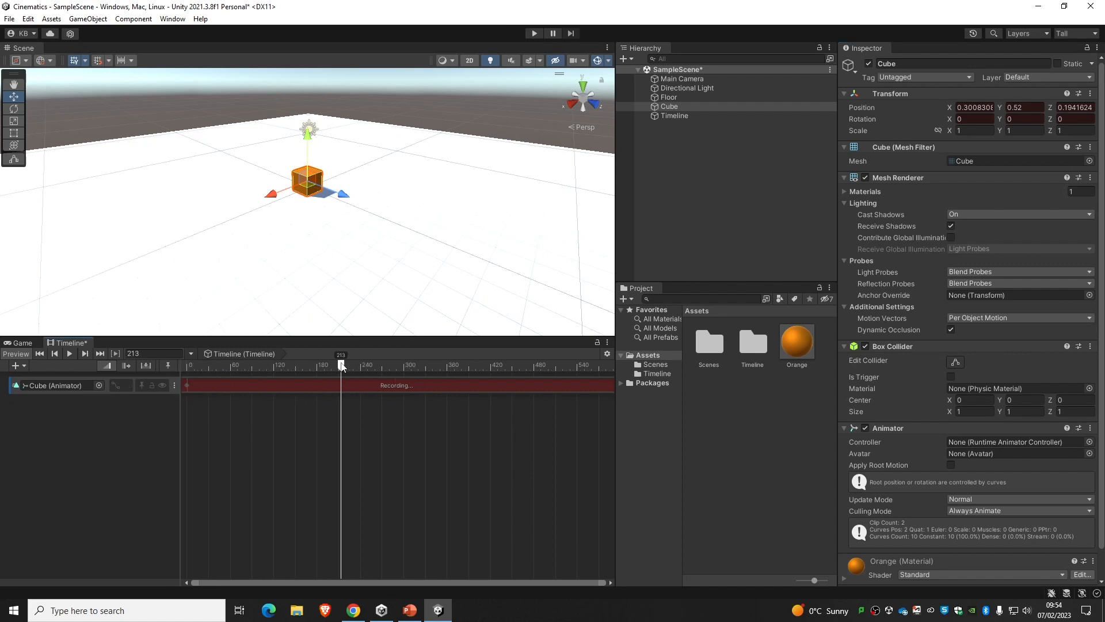
left_click(607, 354)
left_click(635, 409)
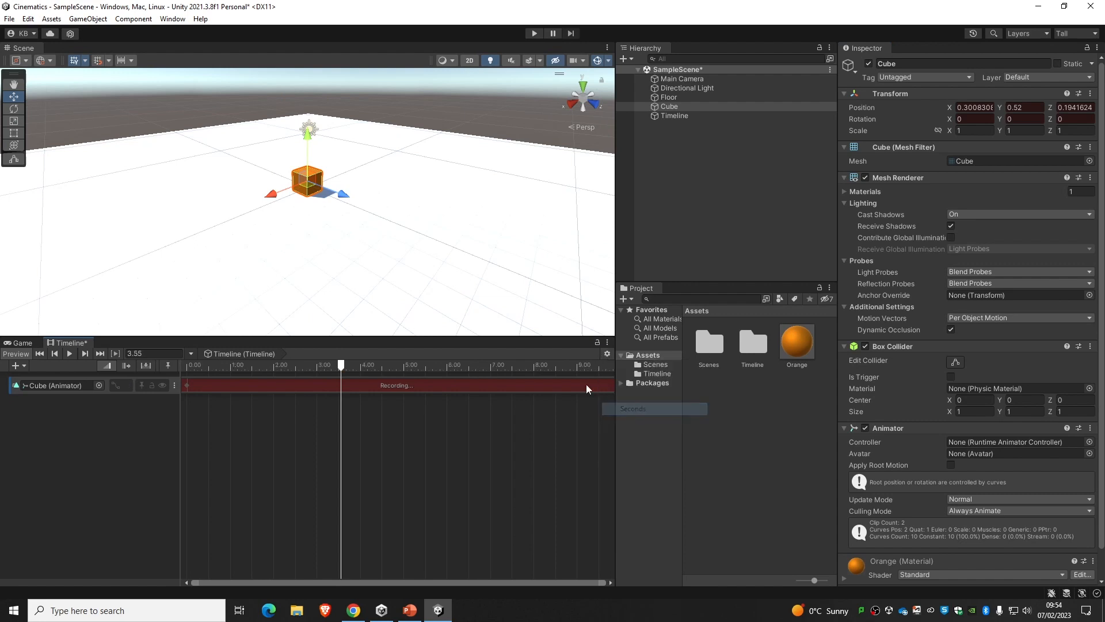
left_click_drag(341, 365, 535, 378)
right_click(905, 118)
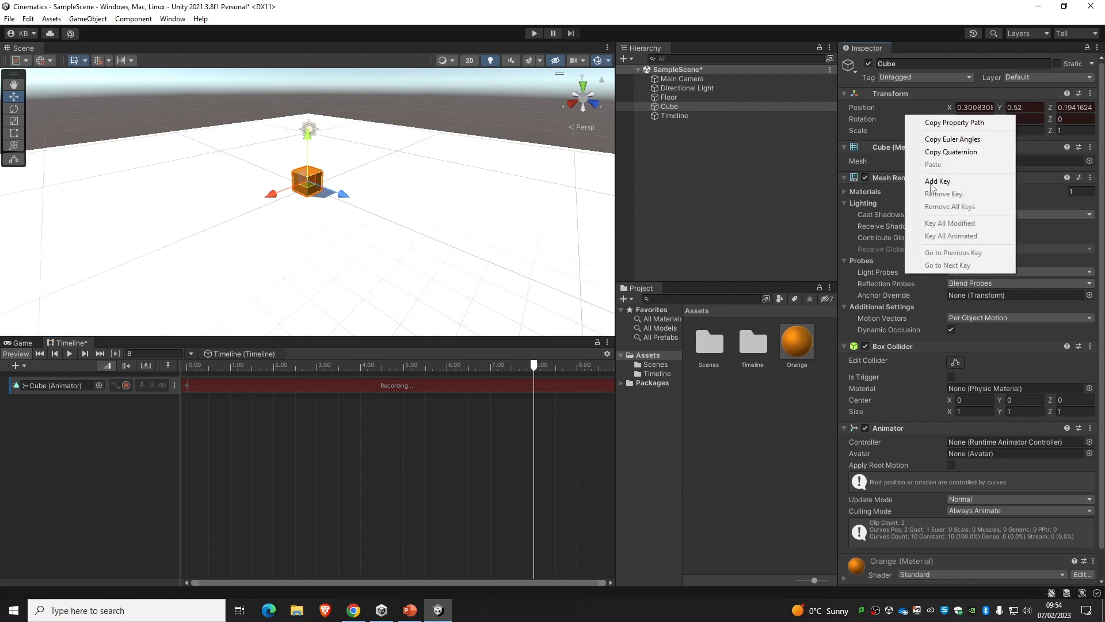
left_click(951, 183)
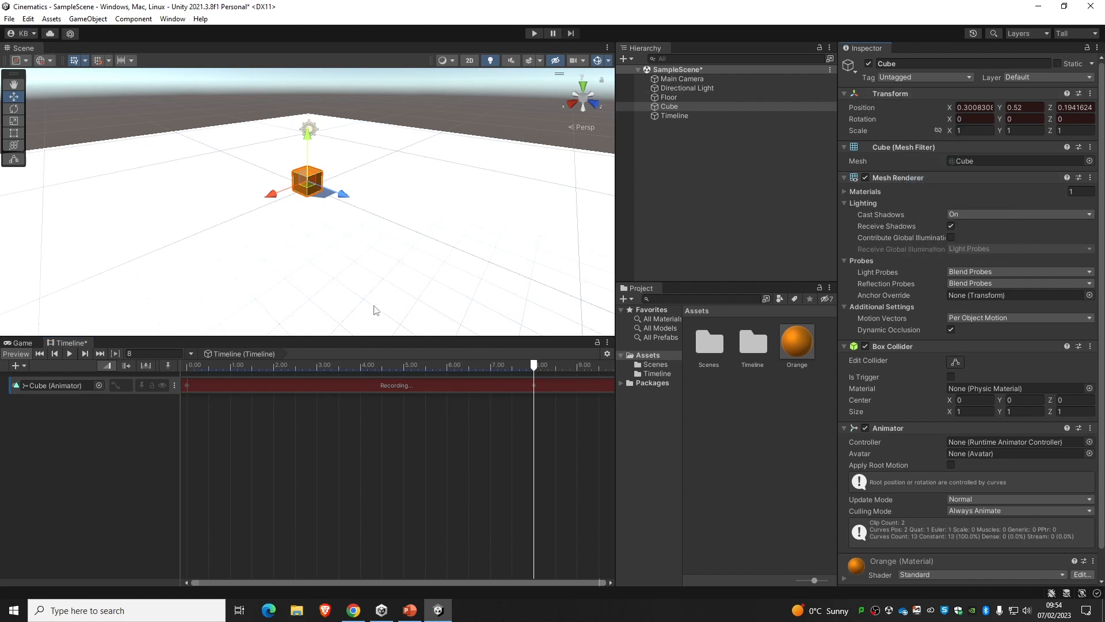
Check the timeline's unit settings and scrub the Cube's animation between 0 and about 8 seconds
left_click(607, 353)
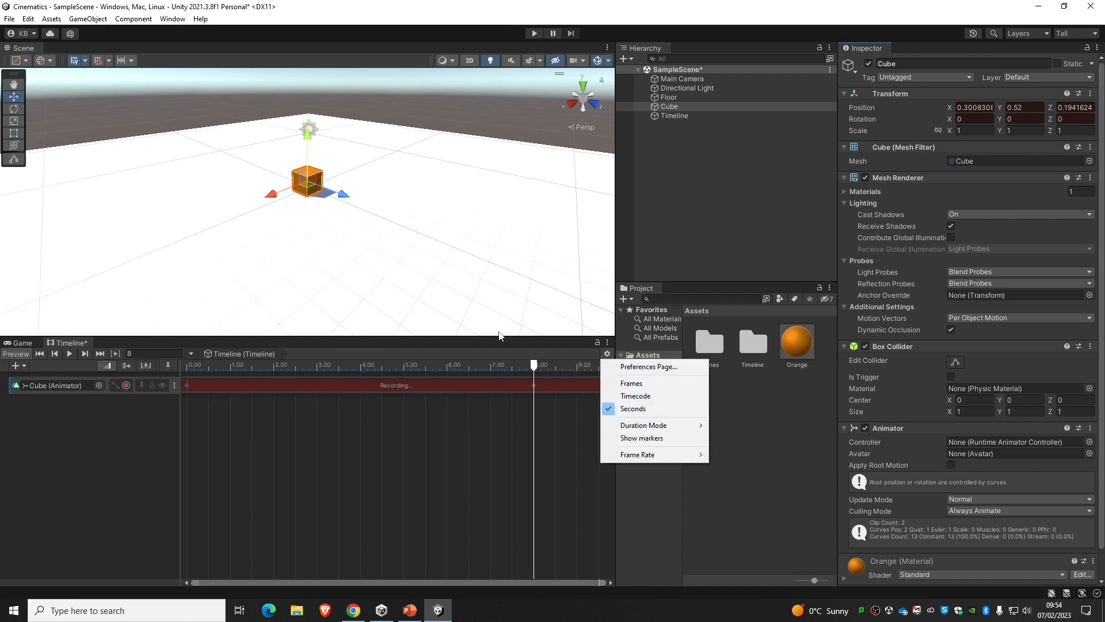
left_click(762, 430)
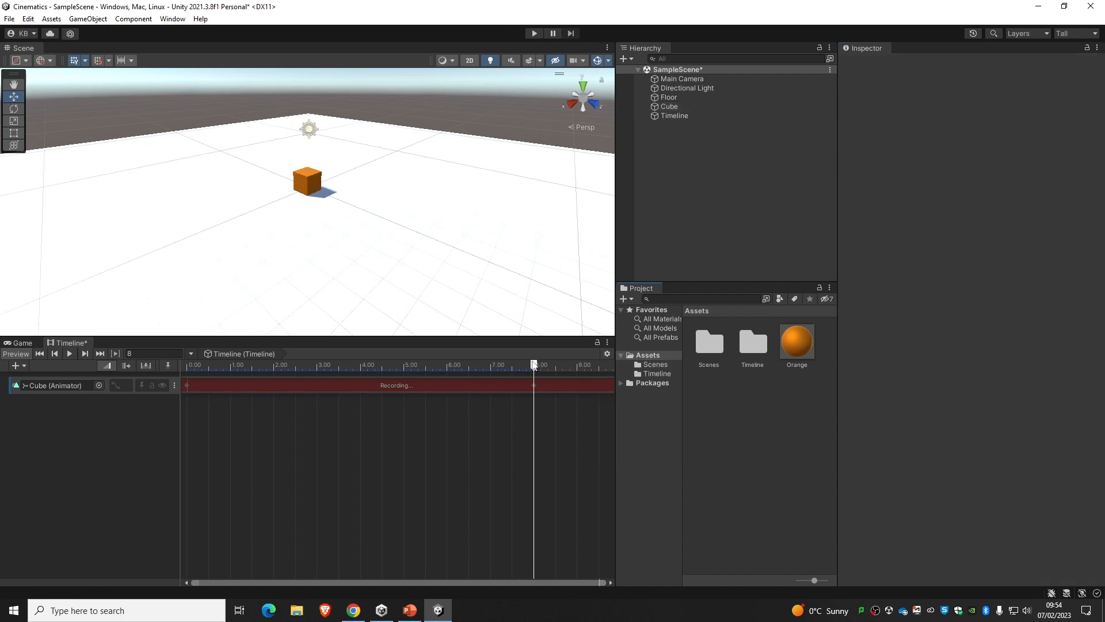
left_click_drag(534, 365, 187, 365)
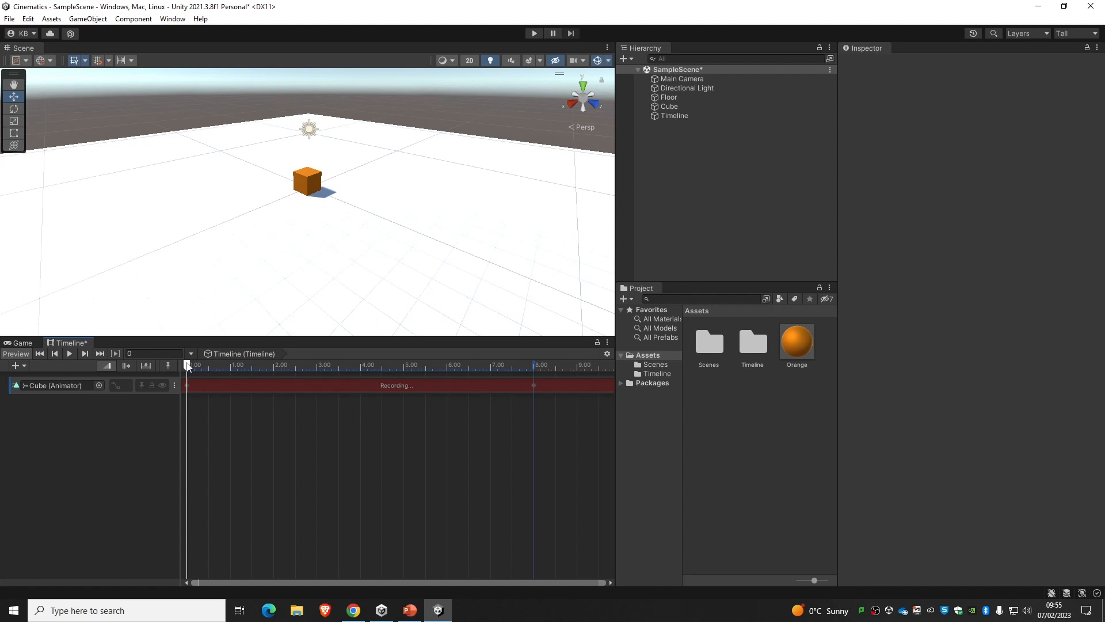
left_click_drag(187, 365, 533, 367)
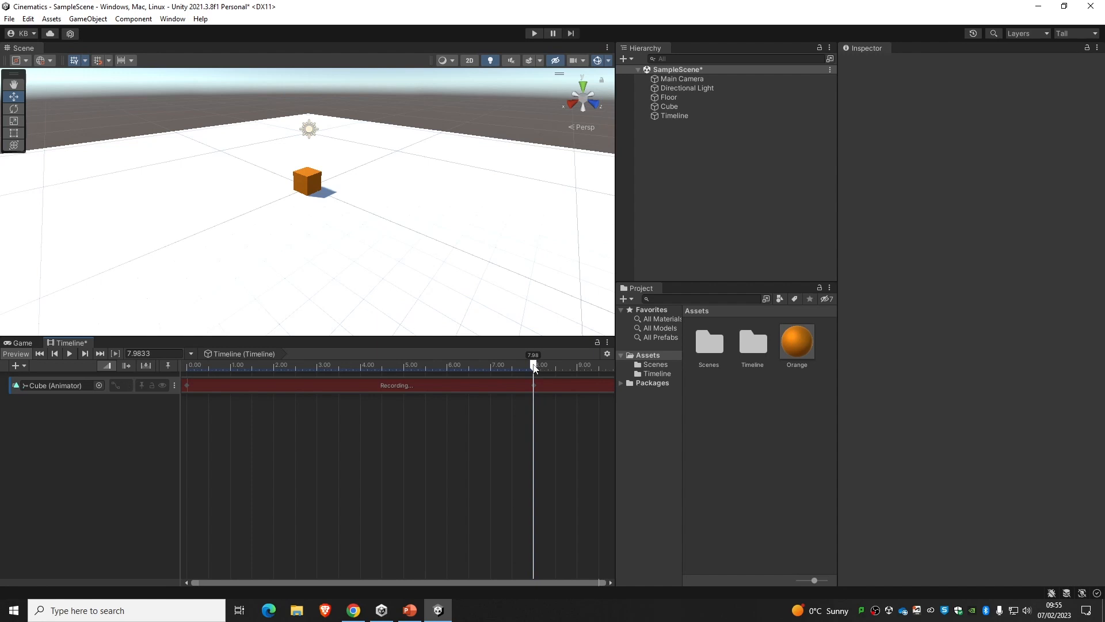
At 2 seconds, move the Cube along its Z axis to about -8.92 to record a position key
left_click_drag(534, 367, 275, 376)
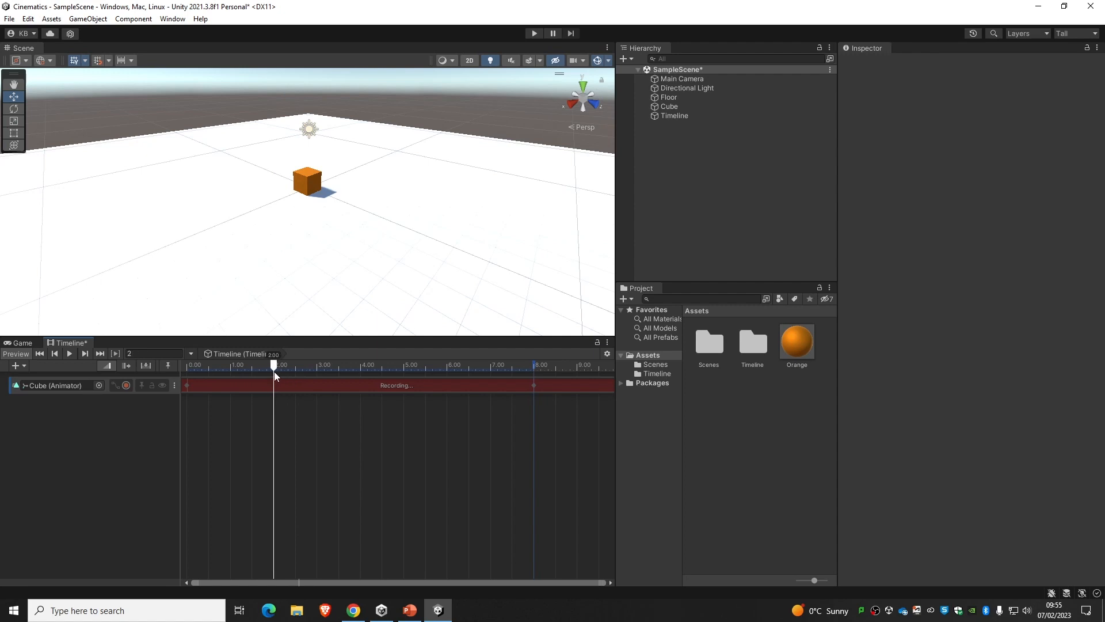
left_click(306, 168)
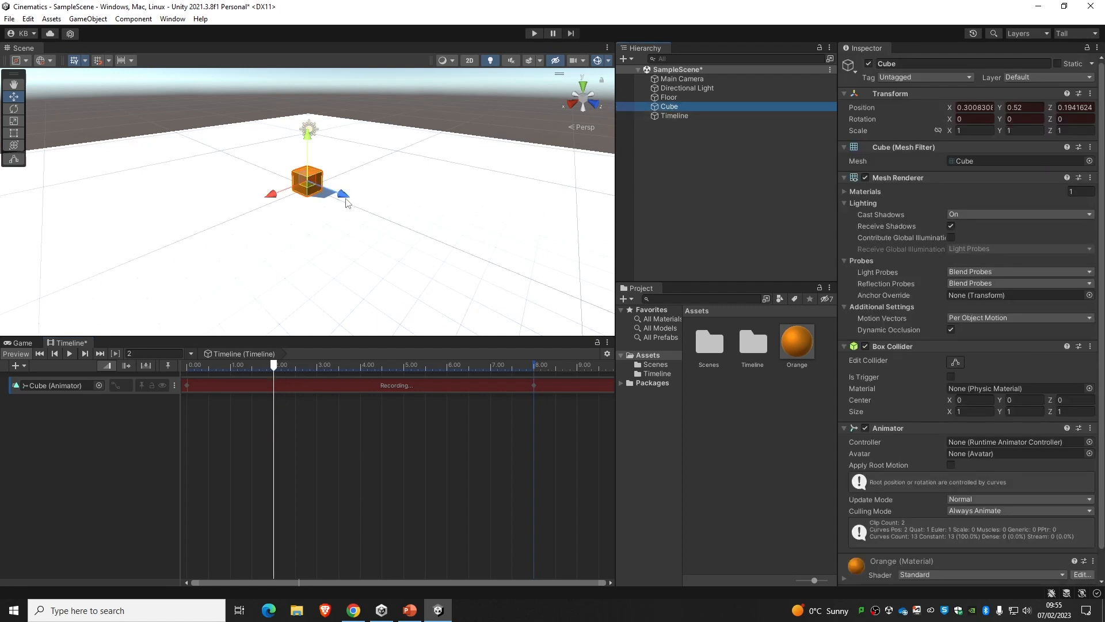
left_click_drag(346, 200, 230, 190)
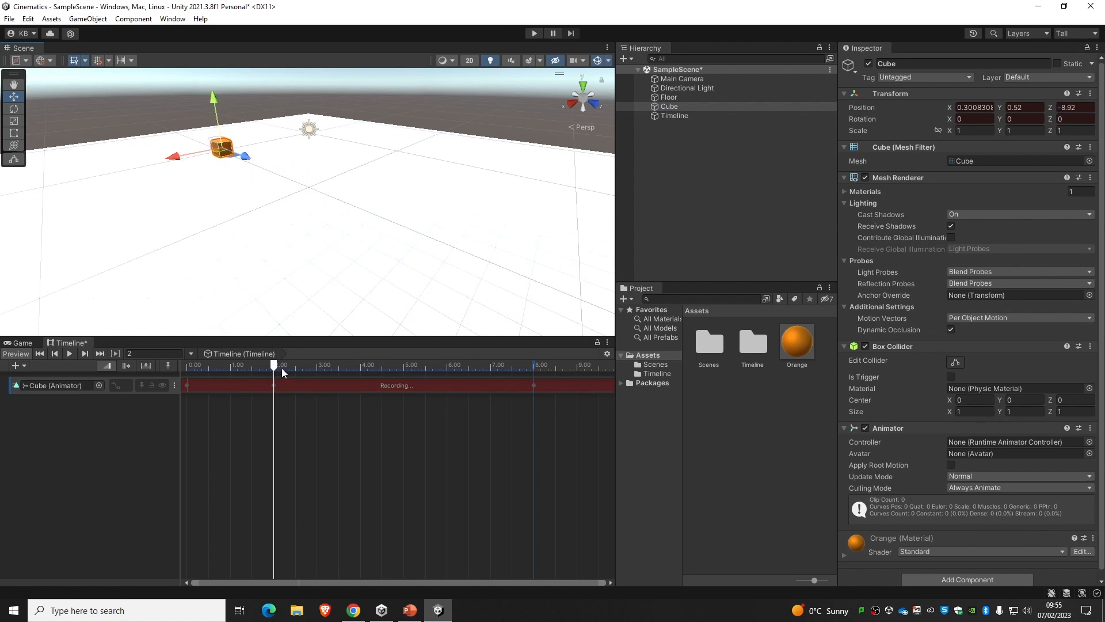
At about 5.12 seconds, move the Cube along its X axis to about -10.03 and stop recording
left_click_drag(282, 373, 408, 371)
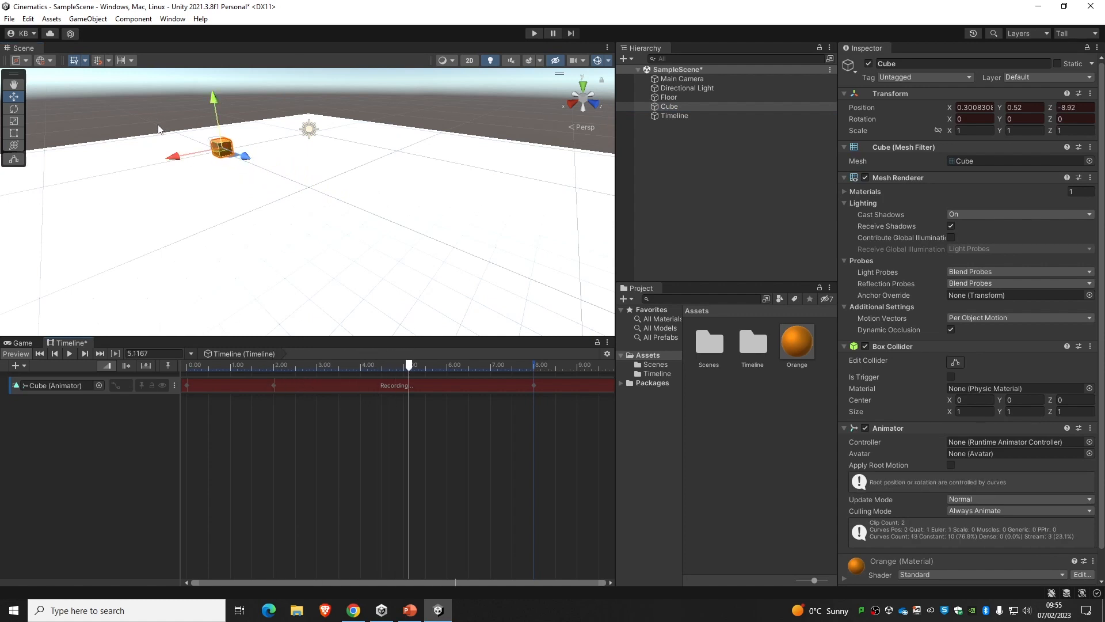
left_click_drag(173, 156, 279, 150)
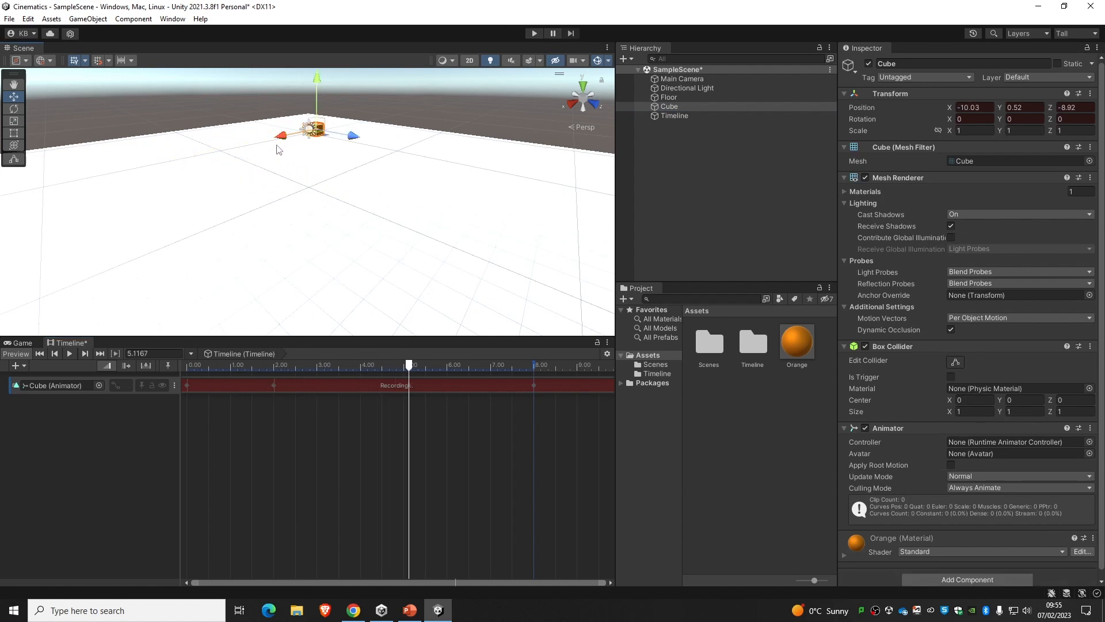
left_click(126, 385)
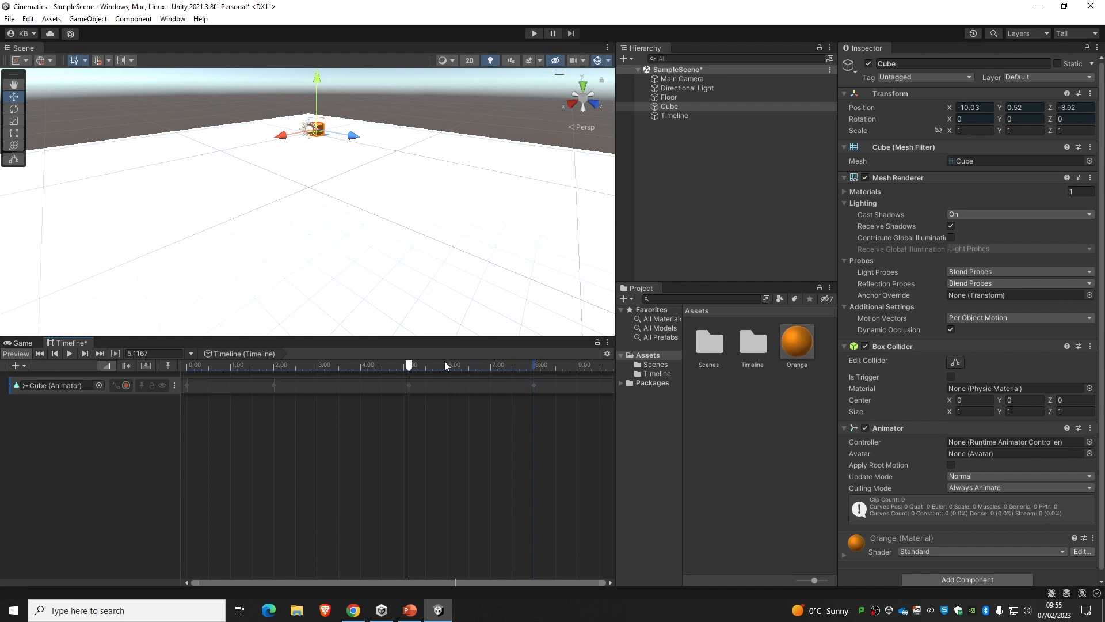
Resume recording, key the Cube's position at X 0, Y about 0.56, Z 0 at about 8.02 seconds, and stop recording
left_click_drag(409, 367, 533, 404)
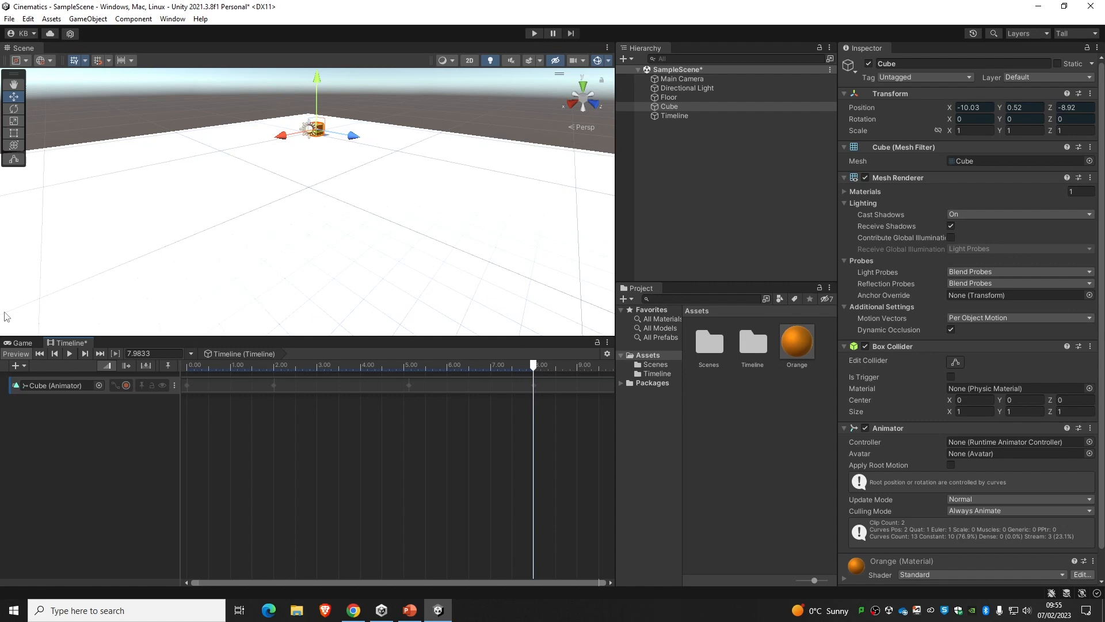
left_click(126, 386)
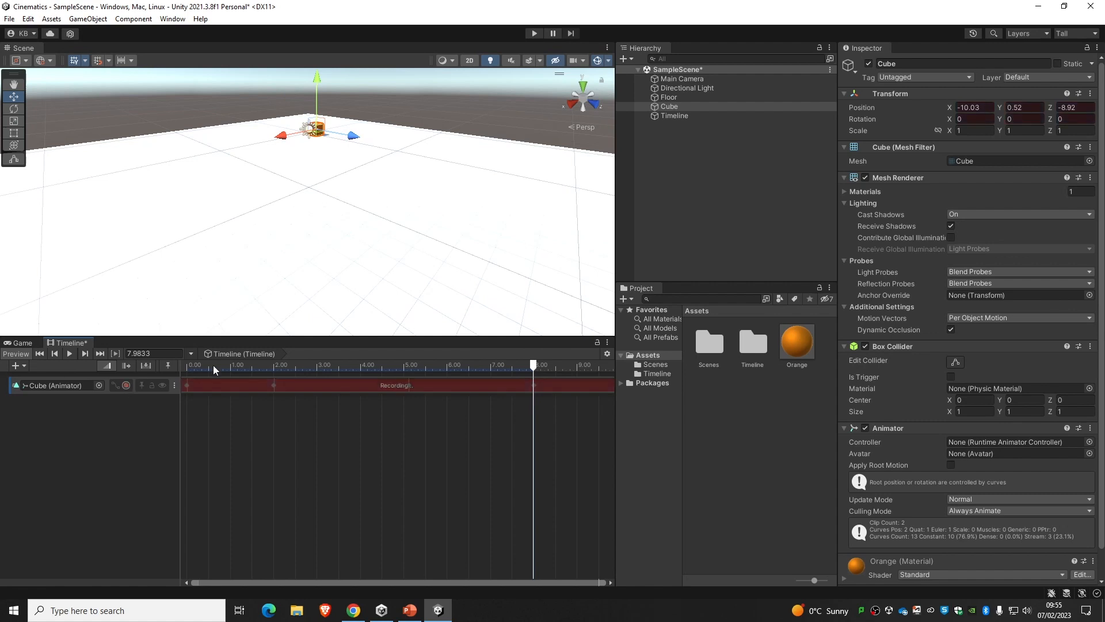
left_click(535, 362)
left_click(534, 384)
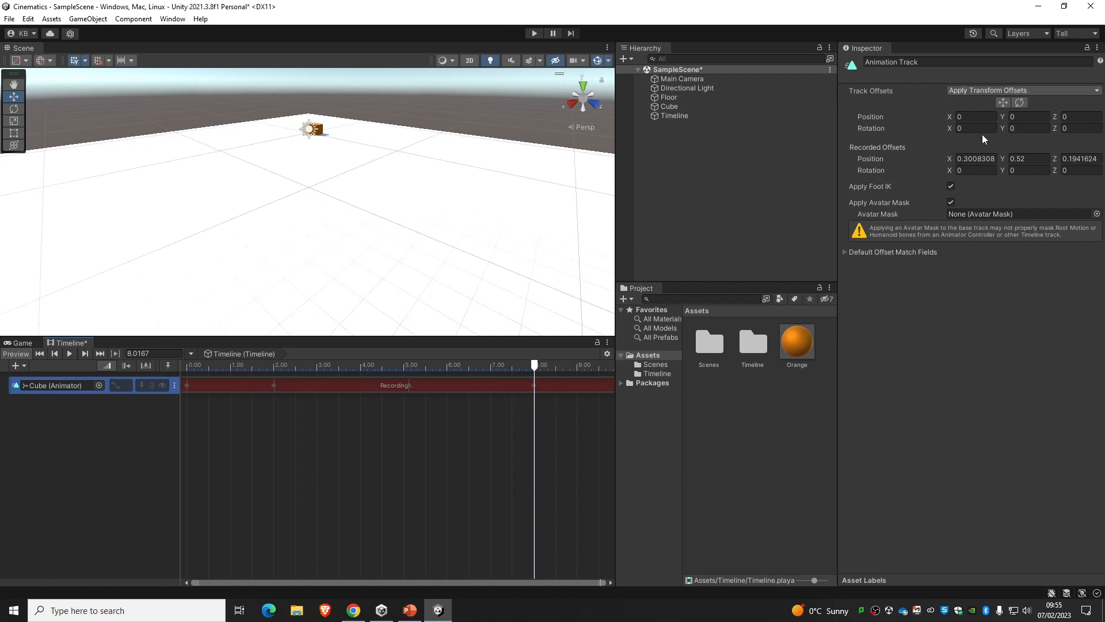
left_click(677, 106)
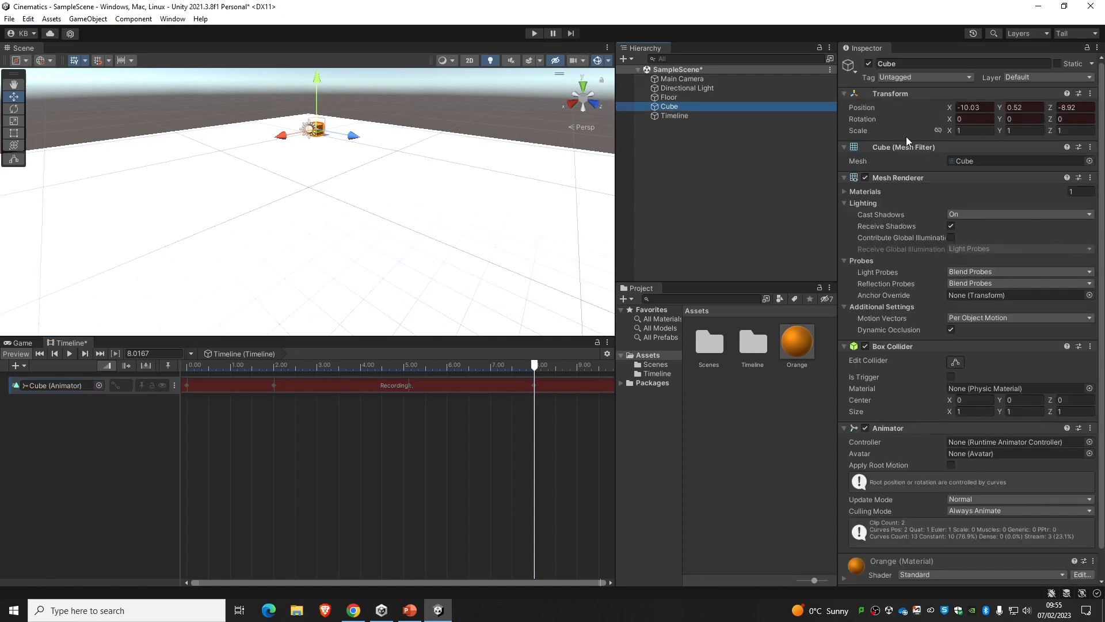
left_click(973, 107)
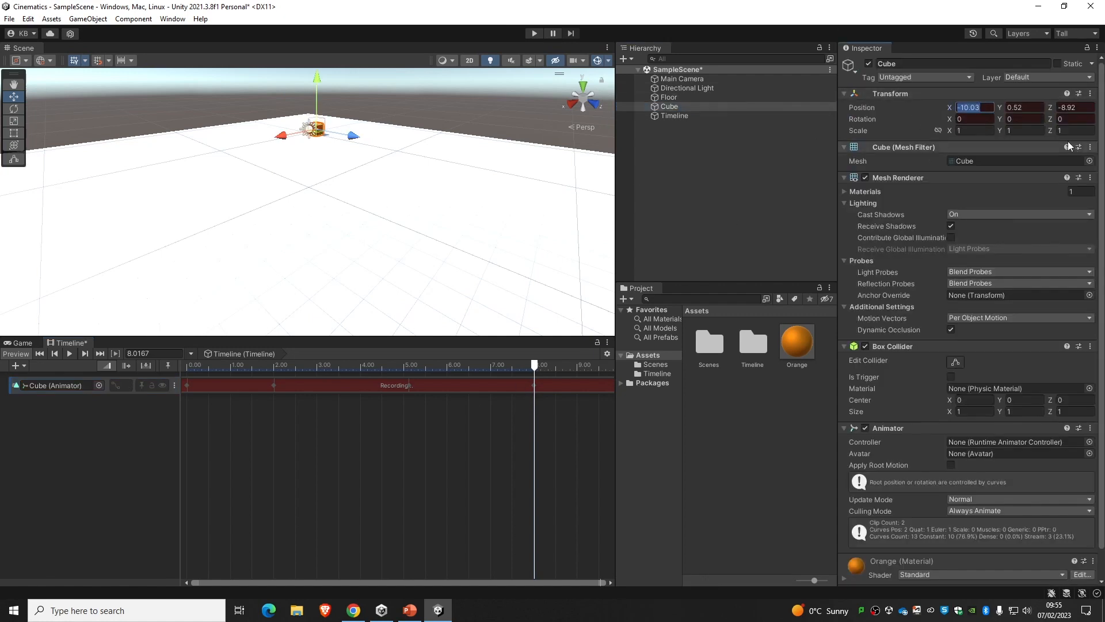
type("0")
key("Tab")
type("0")
key("Tab")
type("0")
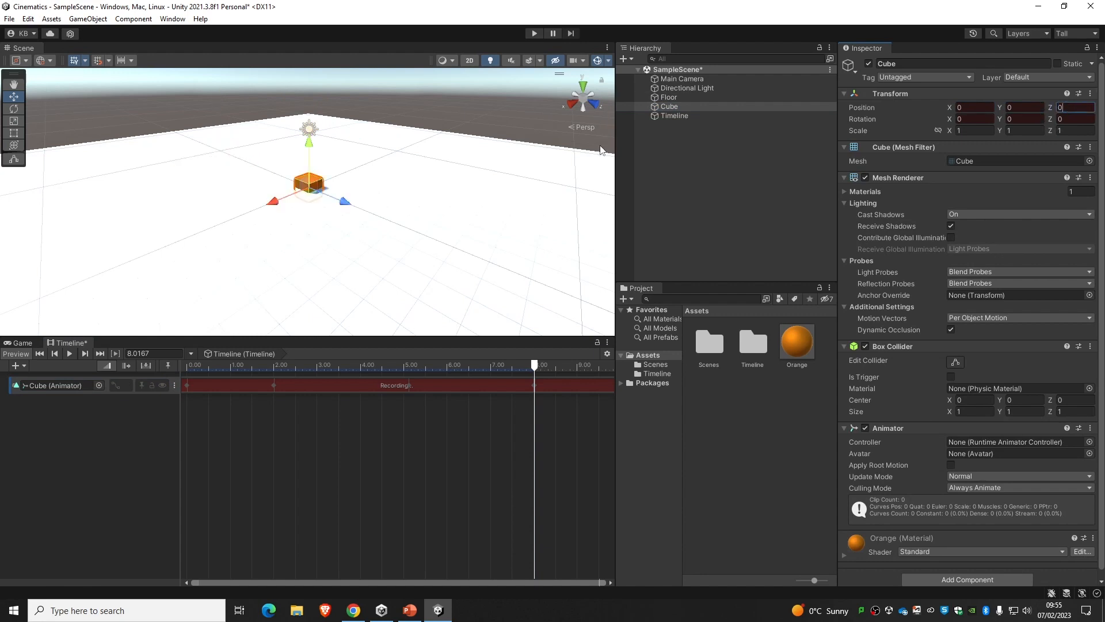
left_click_drag(309, 142, 309, 132)
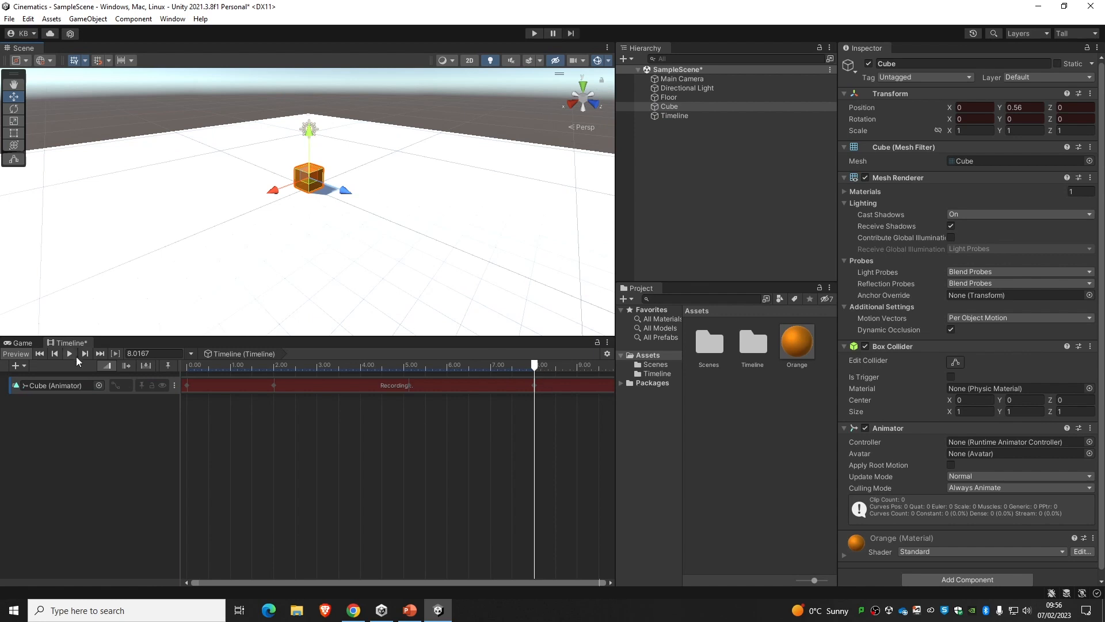
left_click(126, 385)
Play the Cube's recorded animation from the start of the timeline
left_click_drag(550, 364, 115, 370)
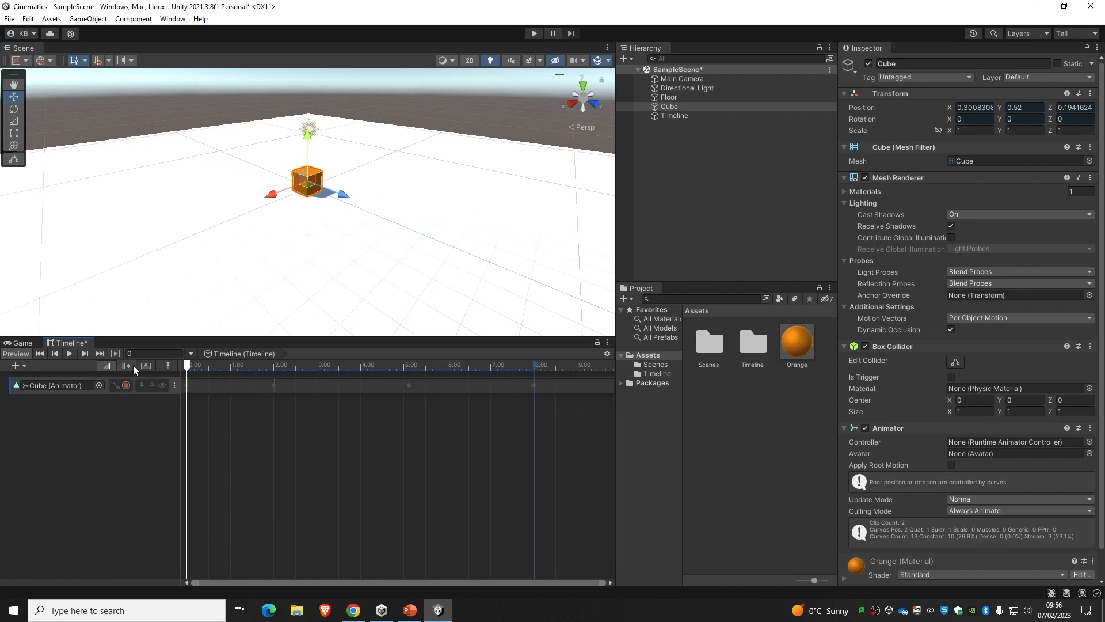
left_click(70, 353)
left_click(69, 354)
left_click(69, 353)
Open the Cube's recorded track in the Animation window, docked beside Timeline, with all its keys in view
double_click(390, 385)
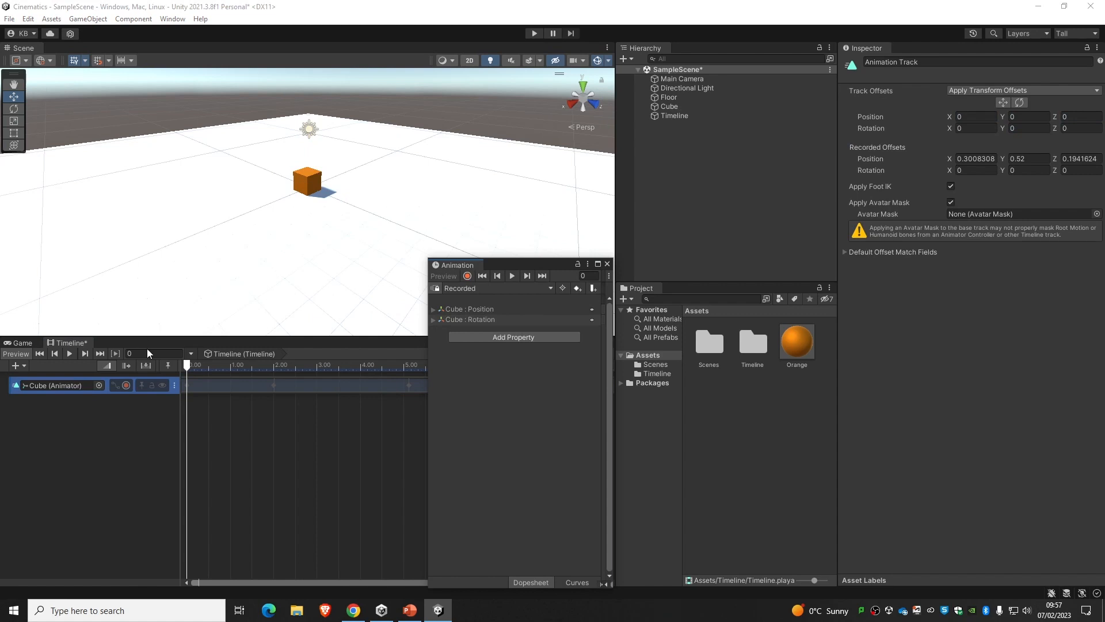
left_click_drag(454, 264, 182, 342)
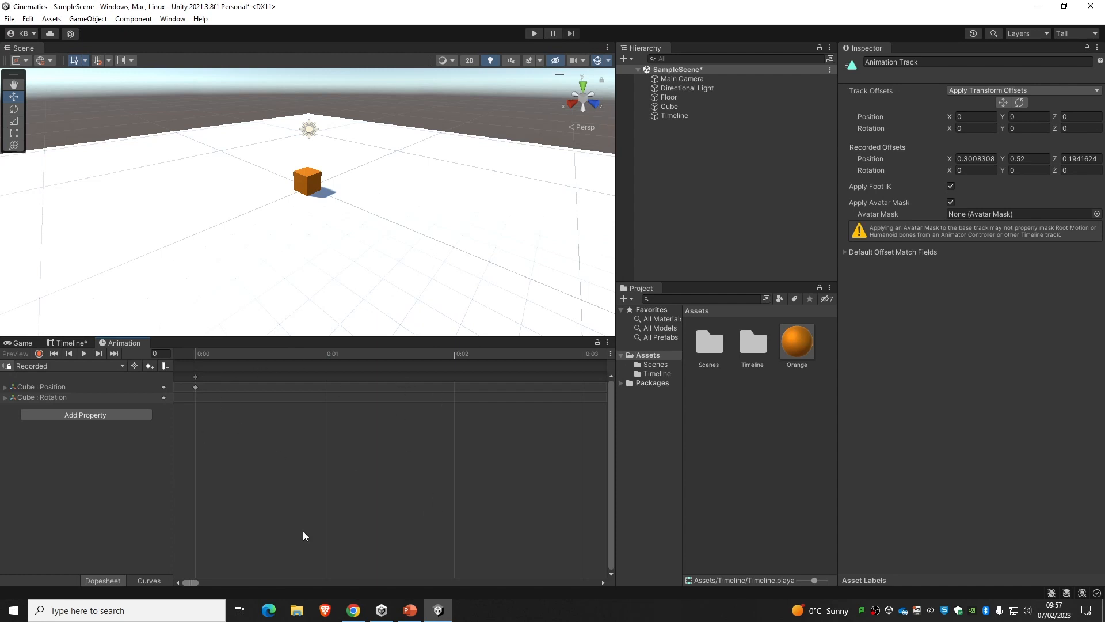
left_click_drag(191, 582, 651, 539)
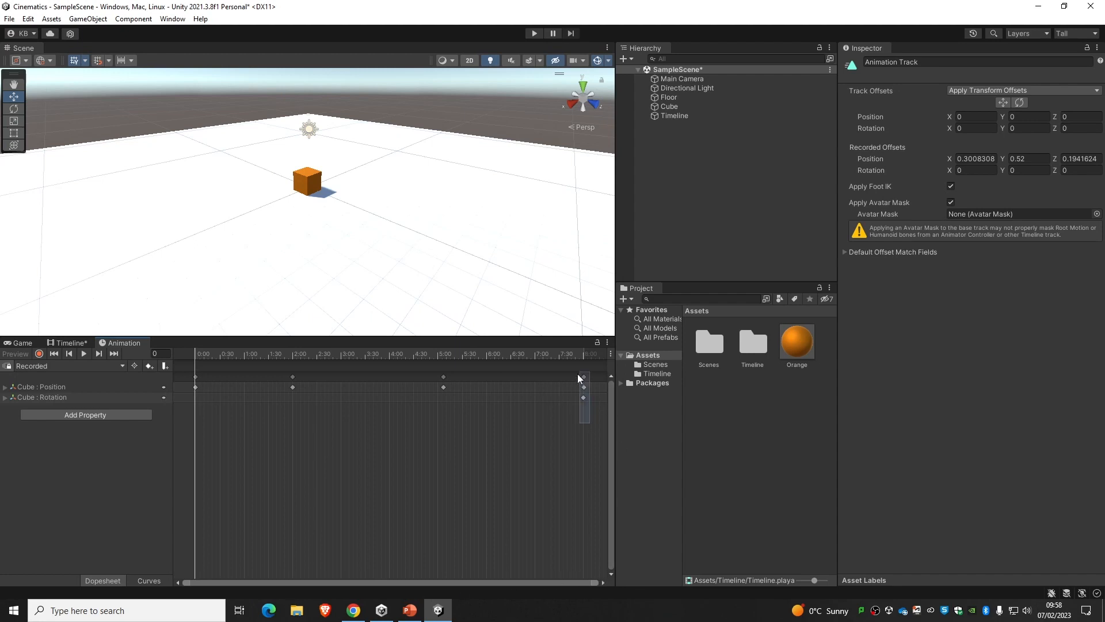
Select all of the Cube's position and rotation keys and compress them to end at about 3.87 seconds
left_click_drag(578, 374, 189, 361)
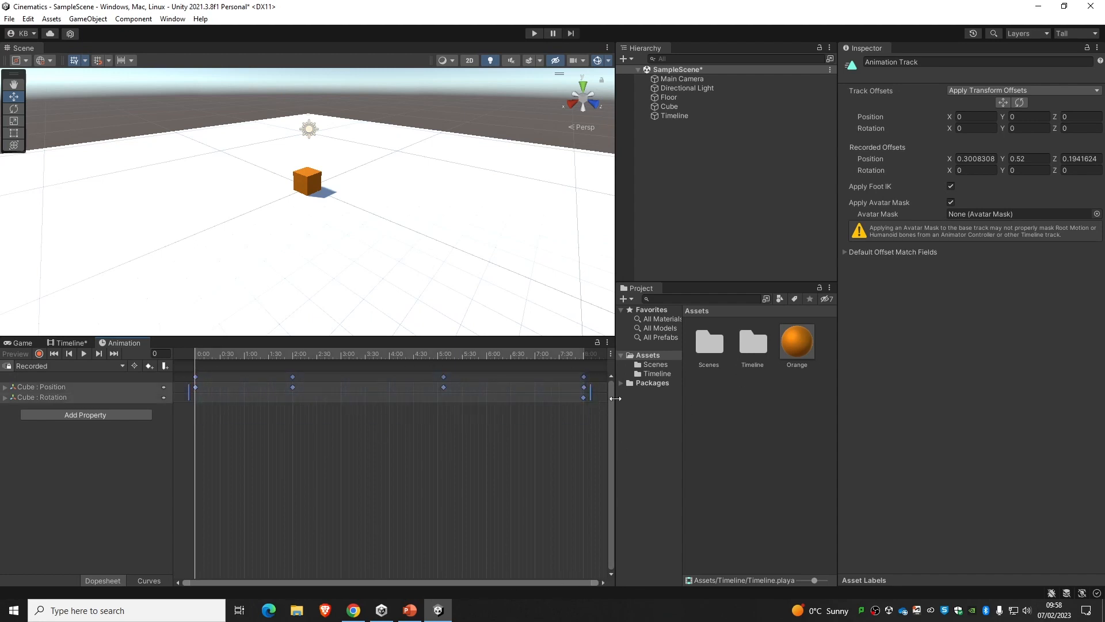
left_click_drag(590, 392, 387, 389)
left_click(416, 411)
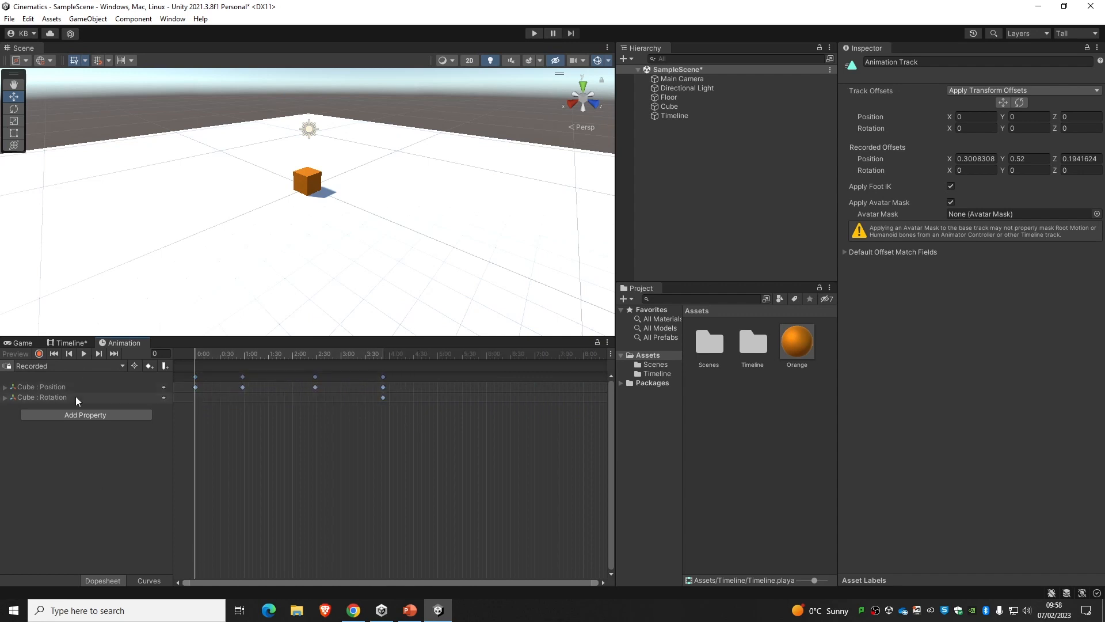
Play the shortened animation, then return to the timeline and scrub through it from 0 to about 4 seconds and back
left_click(84, 353)
left_click(68, 343)
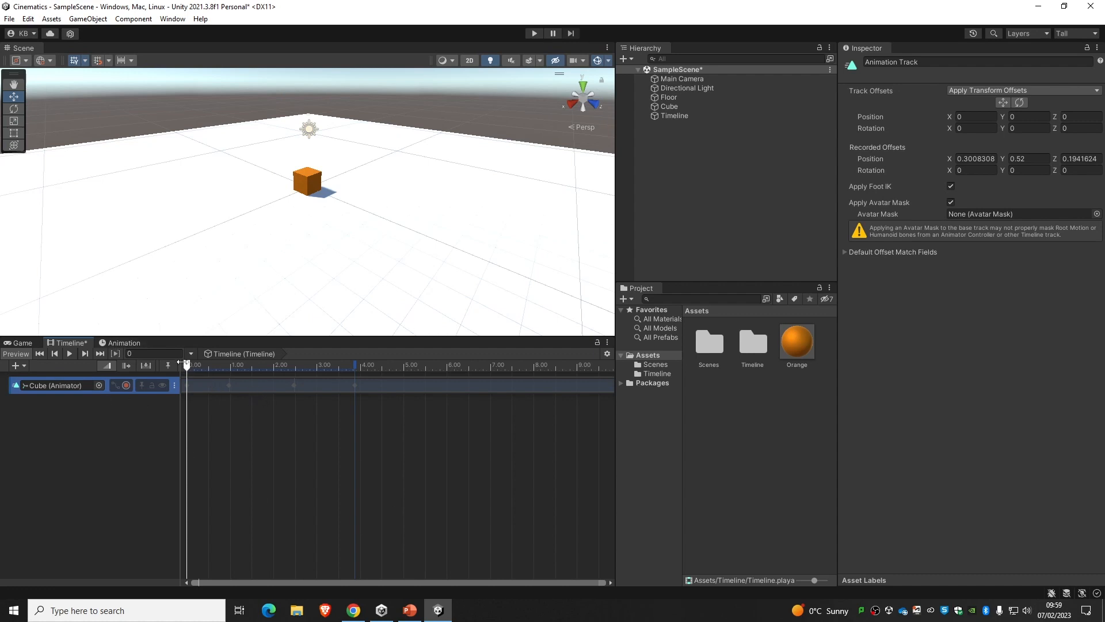
left_click_drag(186, 363, 364, 387)
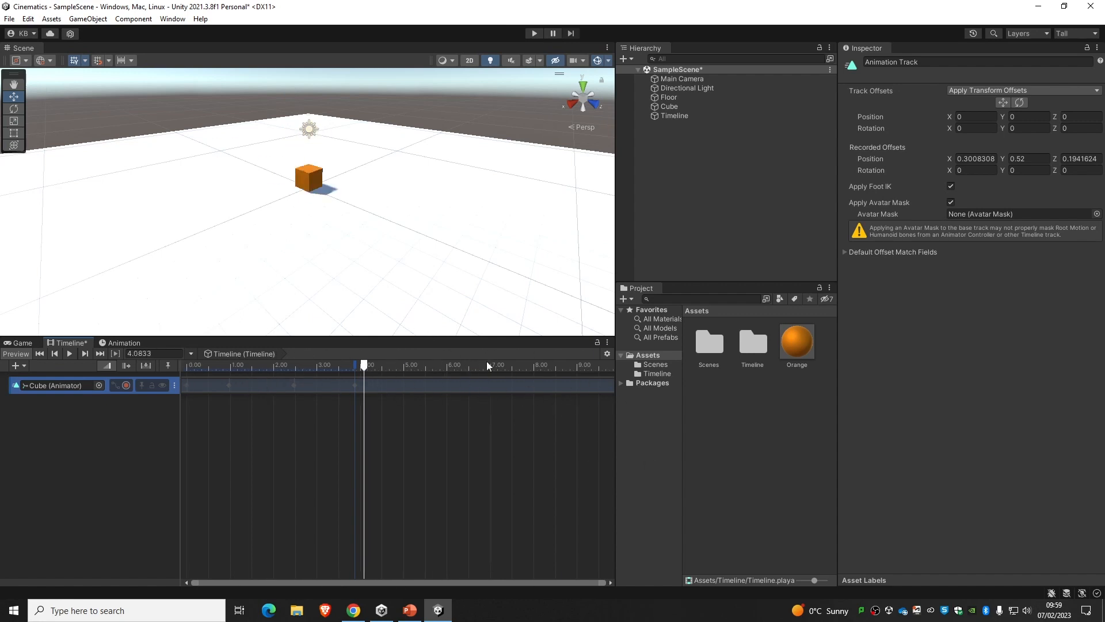
left_click_drag(364, 367, 173, 380)
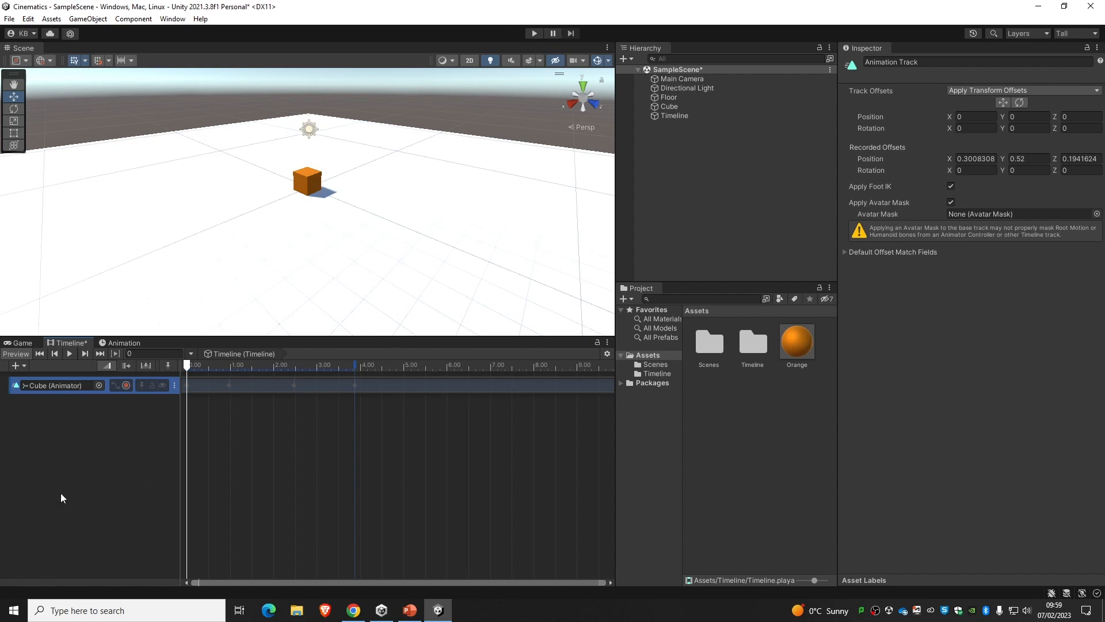
Try converting the Cube's recorded track to a clip track, check the Recorded clip's options and undo the conversion
right_click(462, 384)
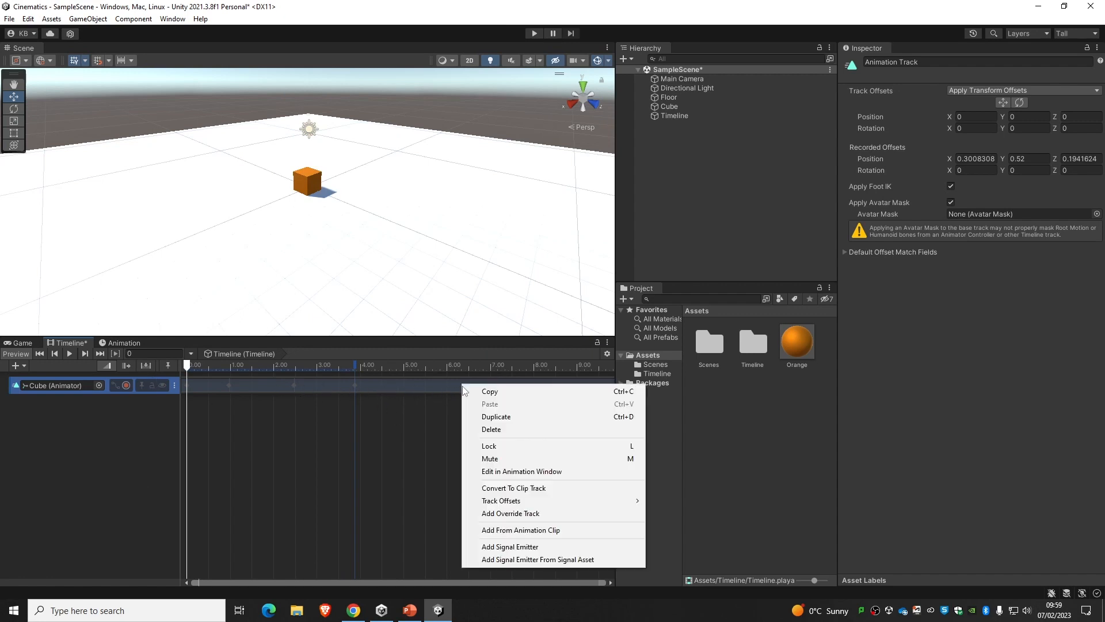
left_click(564, 489)
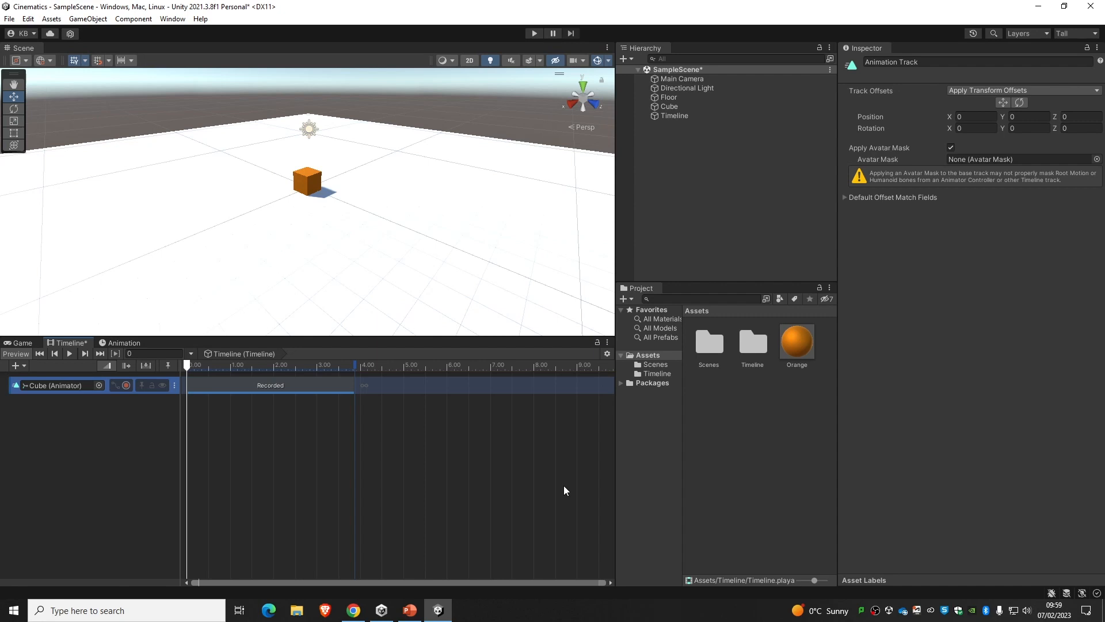
right_click(322, 384)
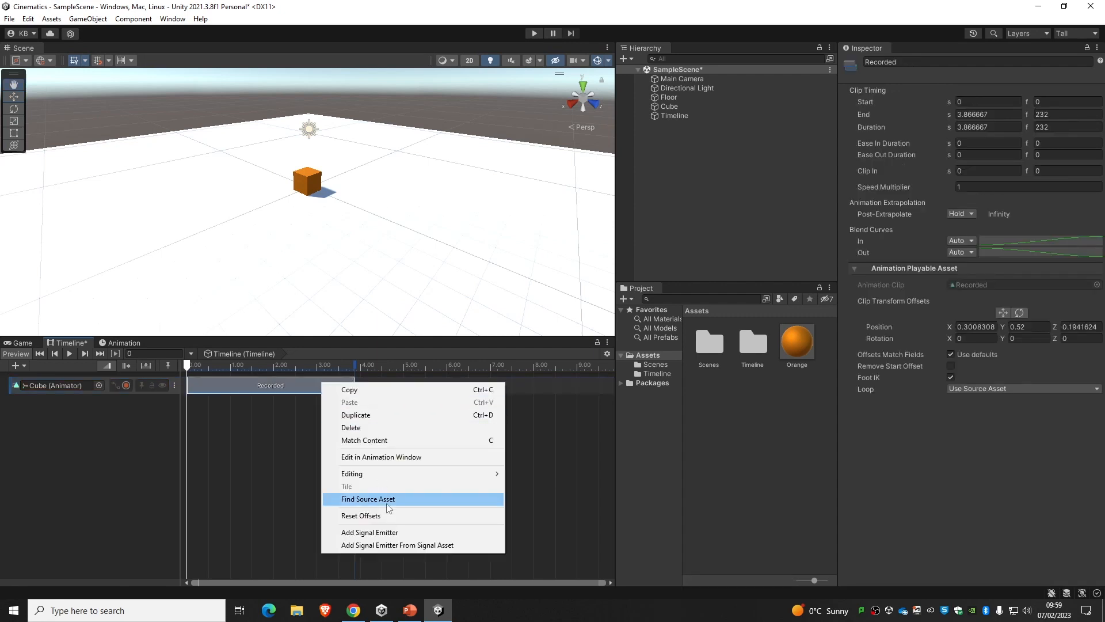
left_click(250, 441)
key("ctrl+z")
key("ctrl+z")
key("ctrl+z")
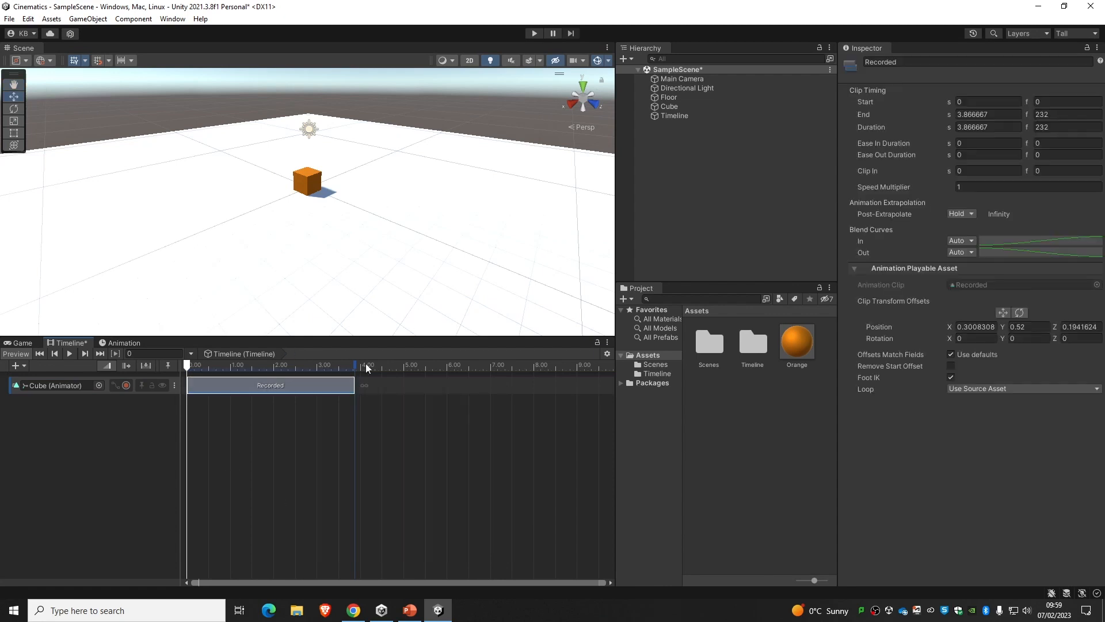
Convert the Cube's recorded track to a clip track and select the Recorded clip
right_click(396, 388)
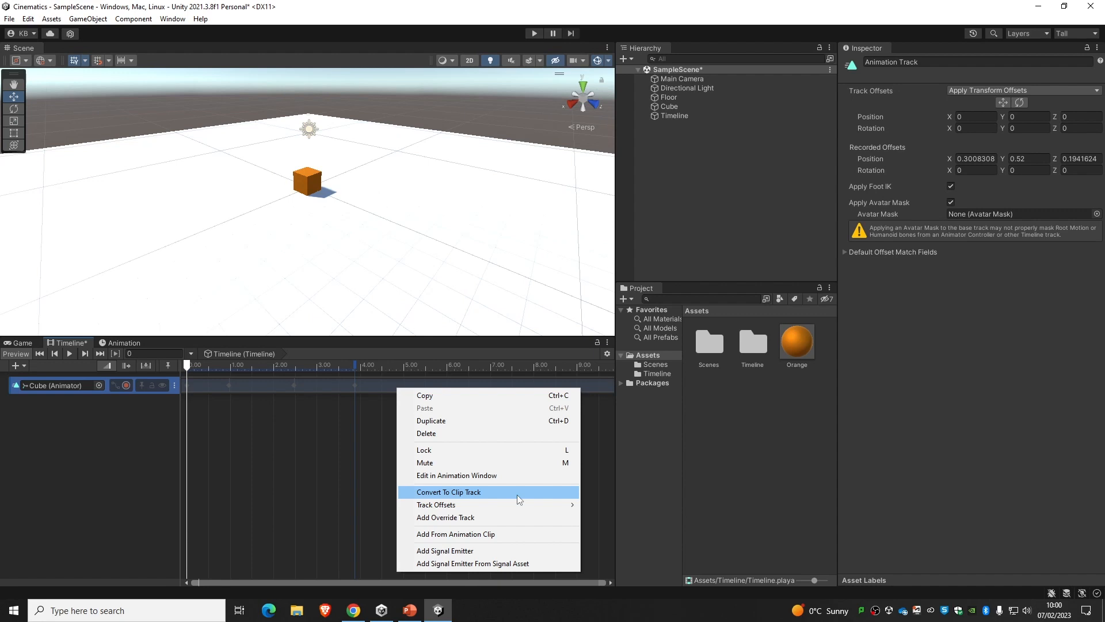
left_click(517, 493)
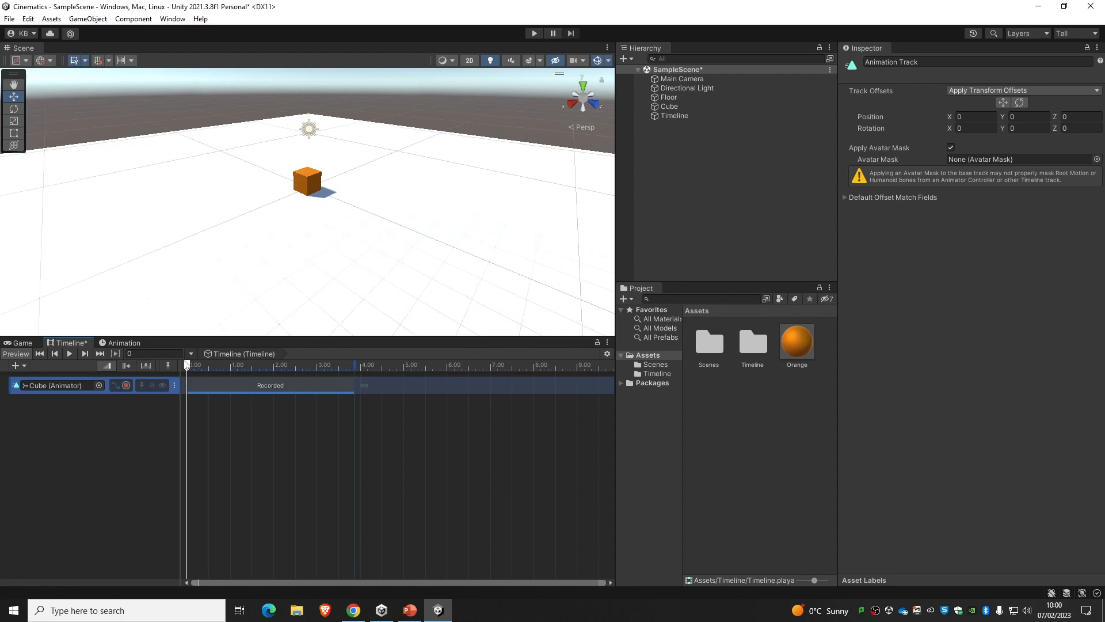
mouse_move(187, 367)
left_mouse_down()
mouse_move(390, 364)
mouse_move(188, 368)
left_mouse_up()
left_click(295, 386)
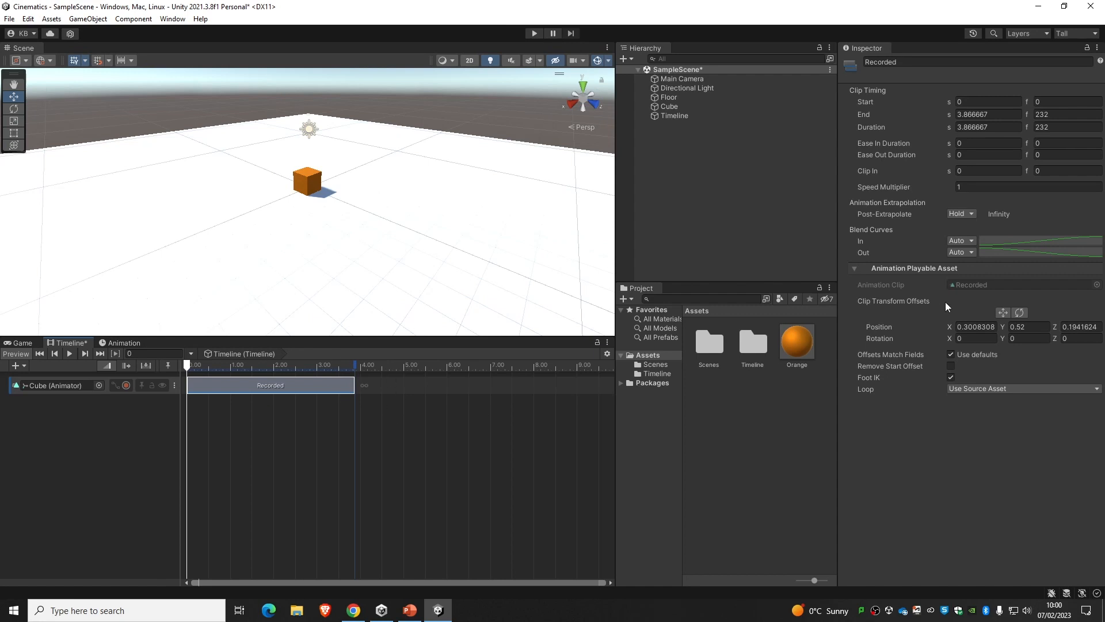
Try a speed multiplier of 0.5 on the Recorded clip, preview it, and restore the multiplier to 1
left_click(976, 187)
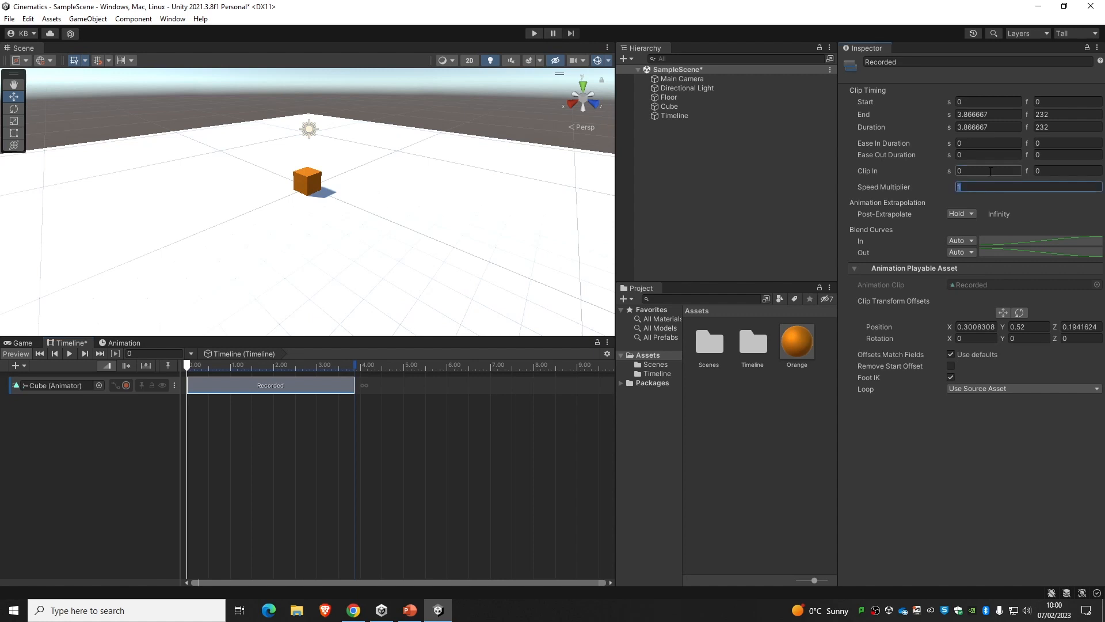
type(".5")
key("Return")
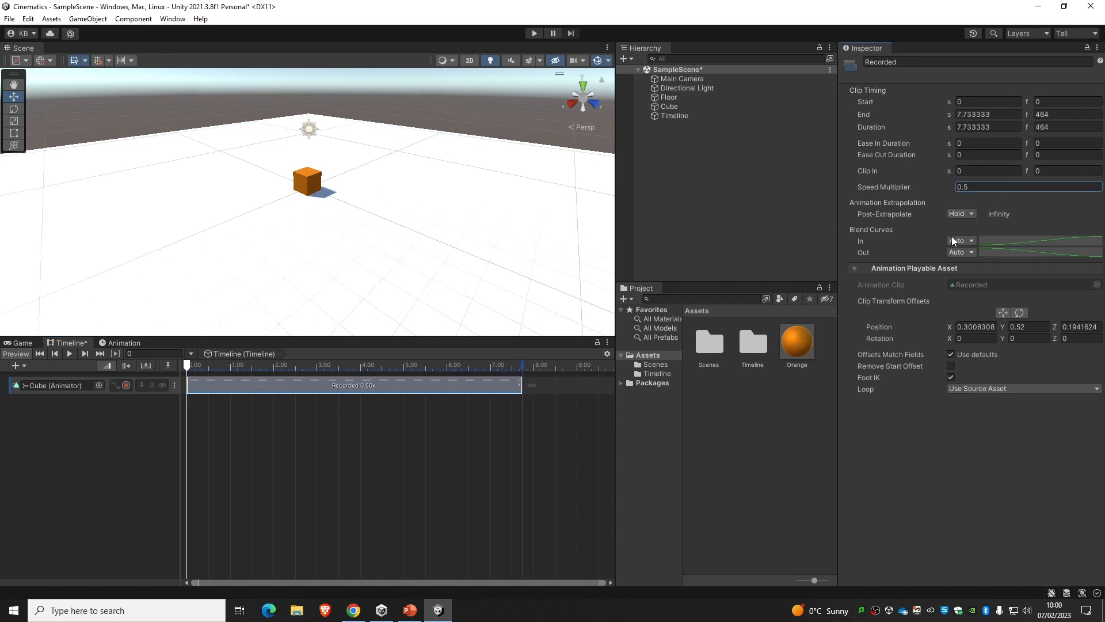
left_click(69, 352)
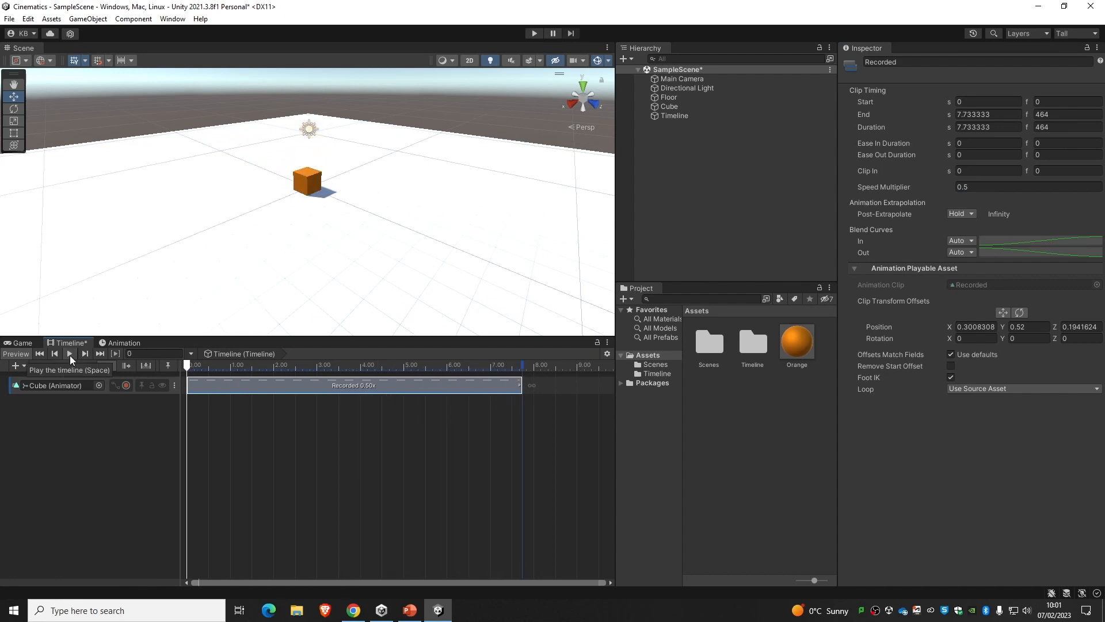
left_click(985, 185)
type("1")
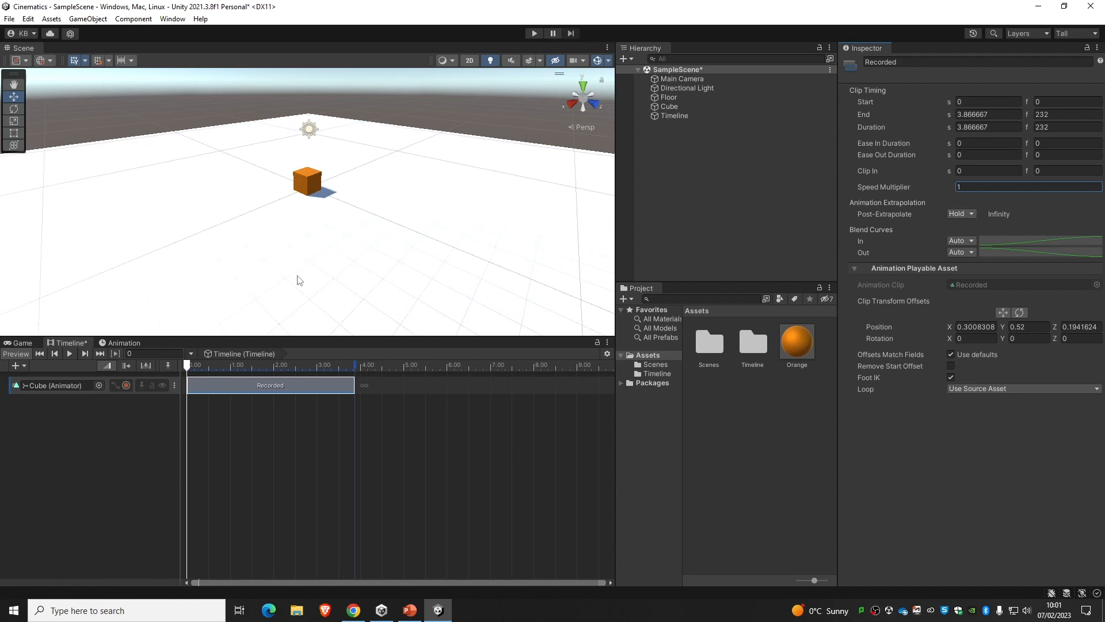
Start recording on the Cube's track at about 4.03 seconds and add a key for the Cube's position
left_click(386, 385)
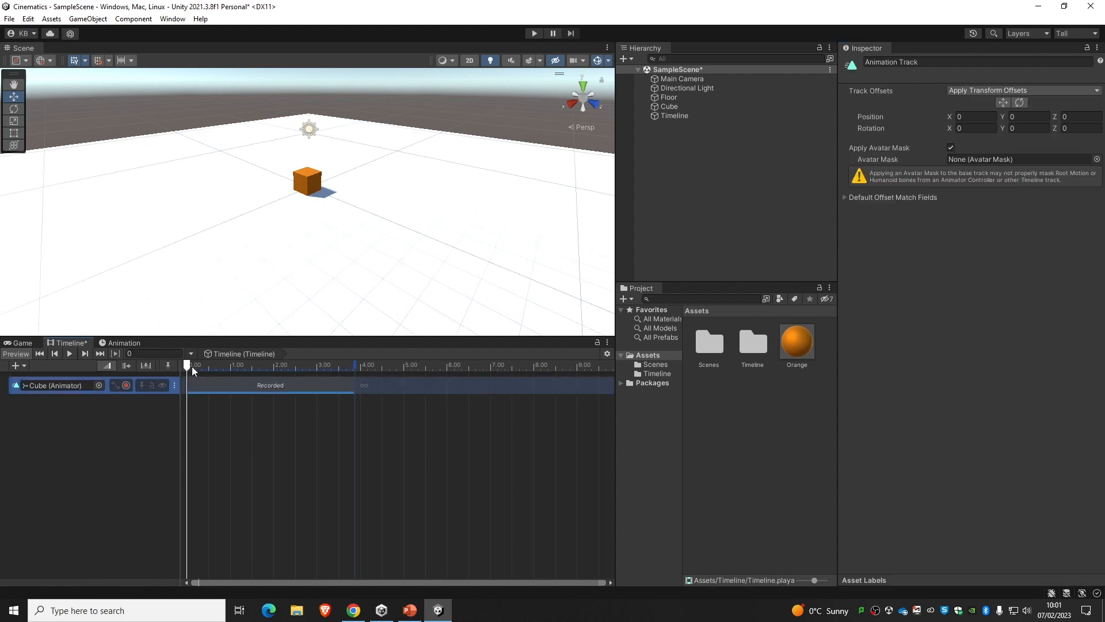
left_click_drag(192, 366, 364, 375)
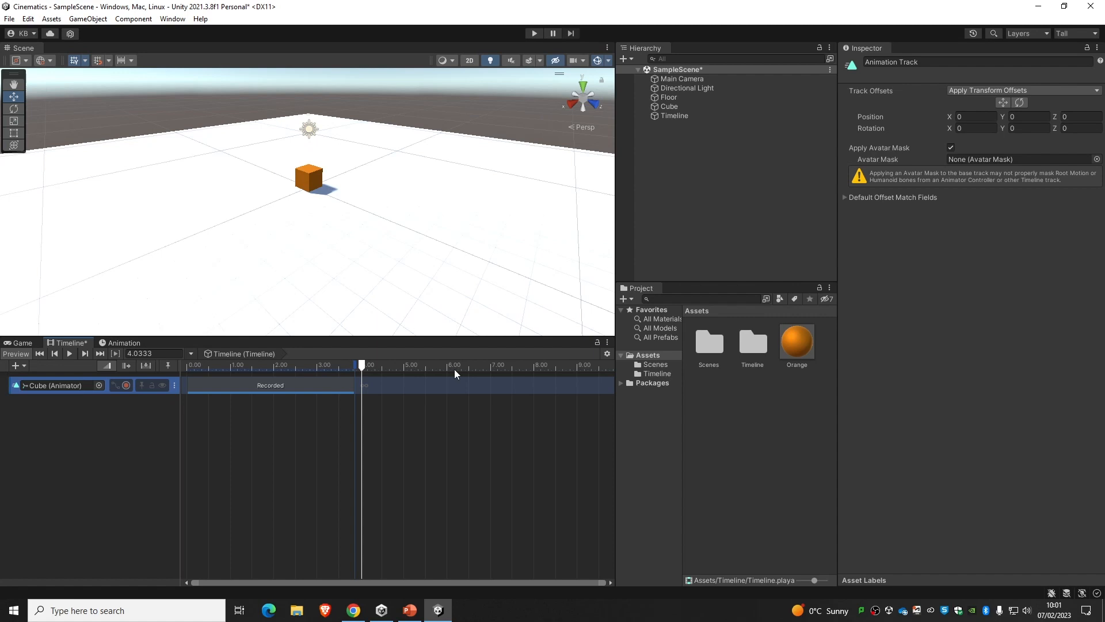
left_click(126, 385)
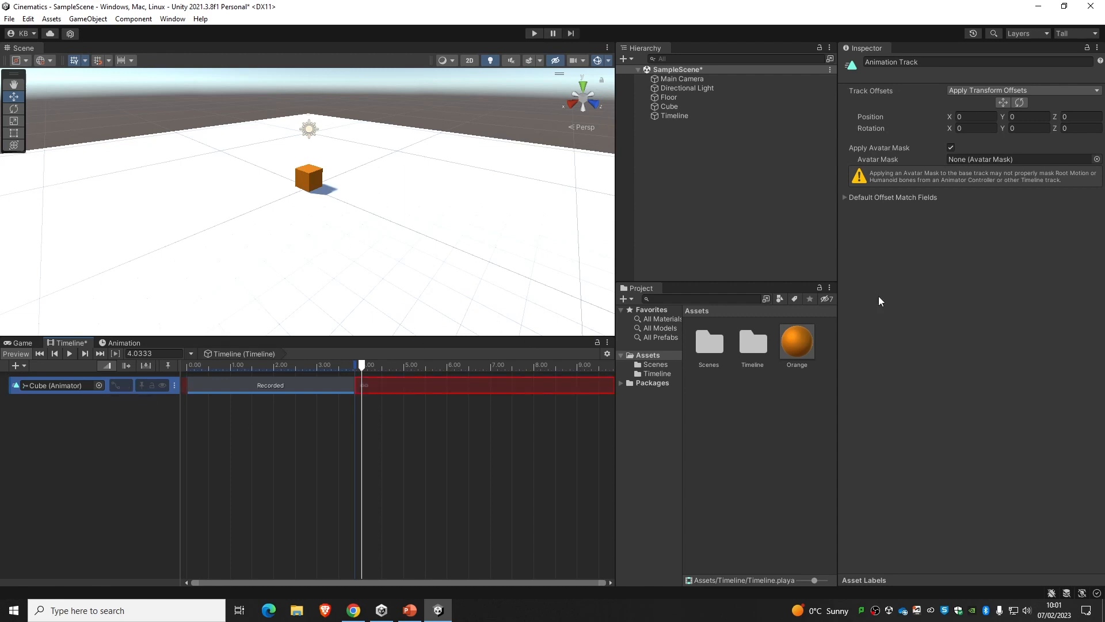
left_click(735, 109)
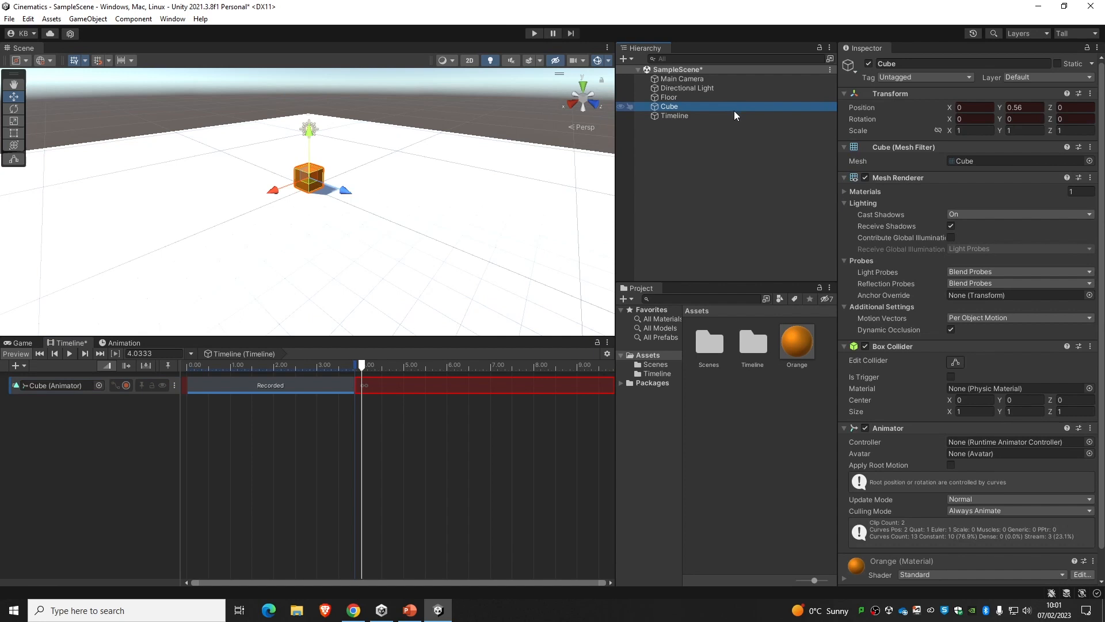
right_click(901, 111)
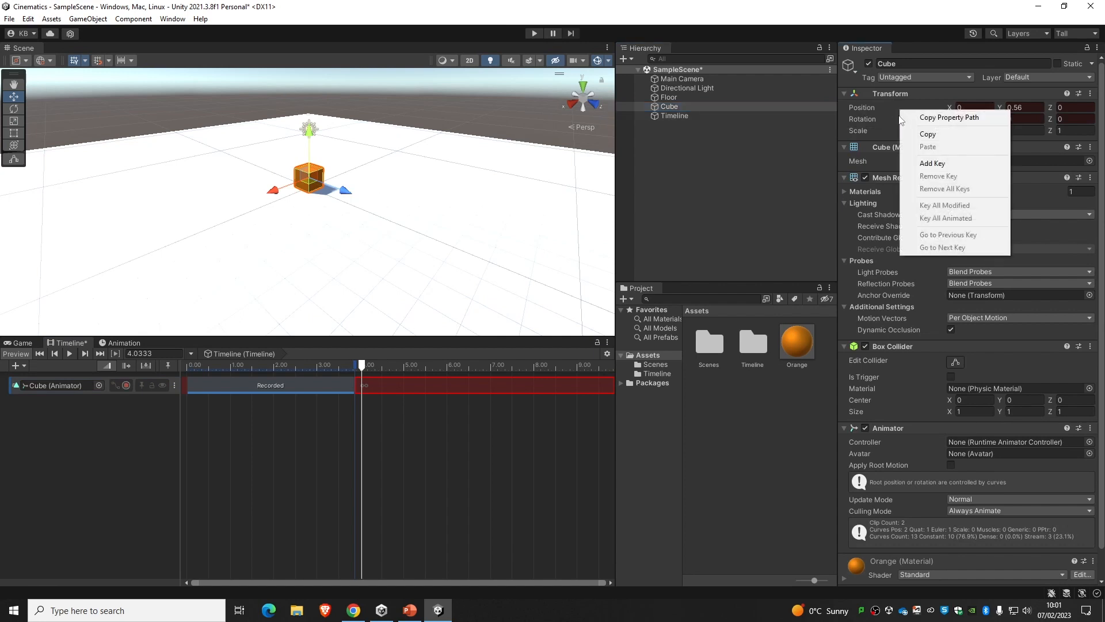
left_click(926, 165)
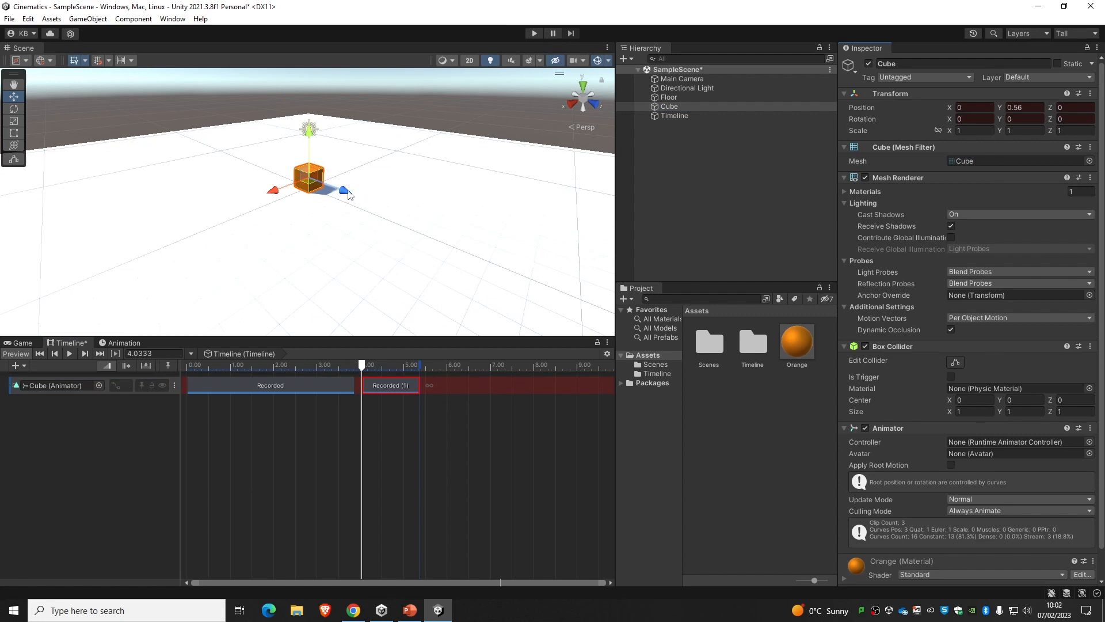
Record the Cube moved to Z -9.04 at 4.7 seconds and to X -9.13, Z -1.96 at about 5.58 seconds
left_click_drag(362, 365, 391, 368)
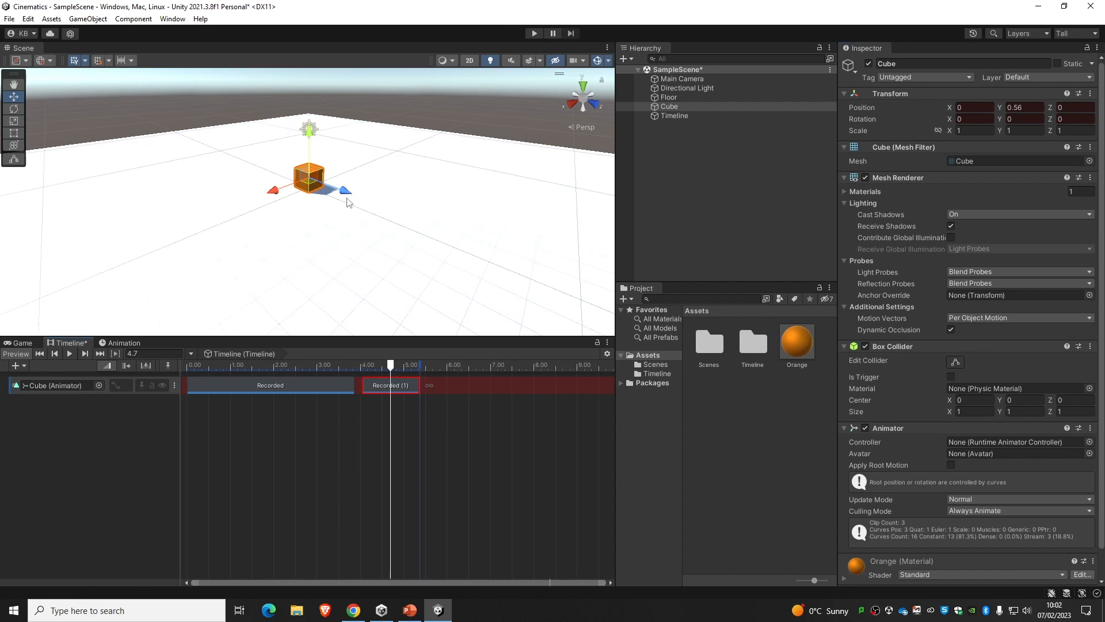
left_click_drag(346, 192, 249, 156)
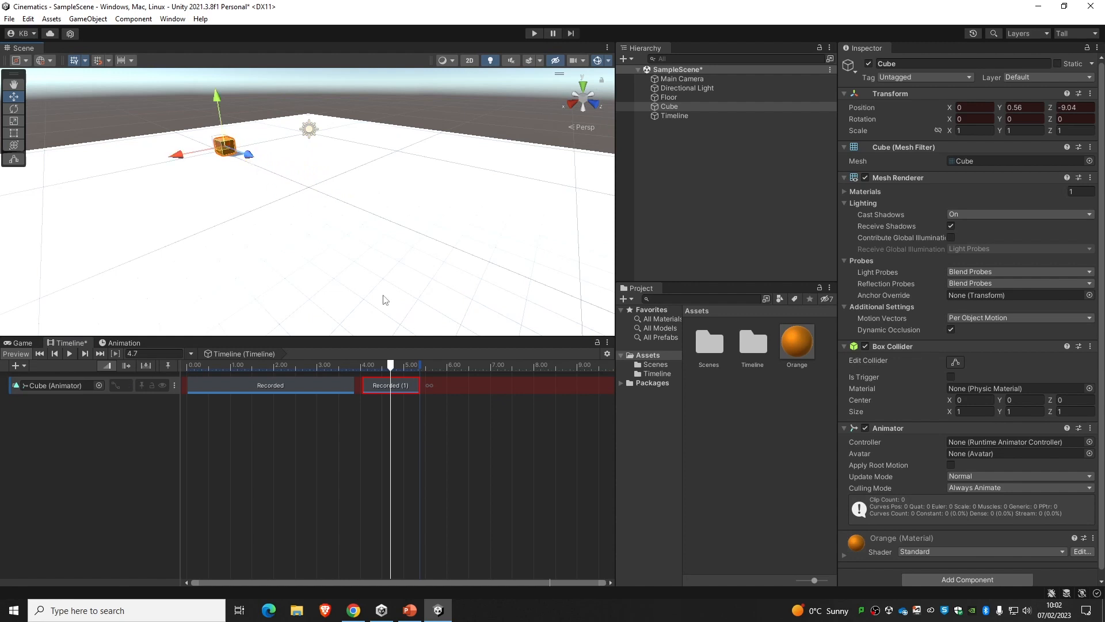
left_click_drag(396, 364, 429, 367)
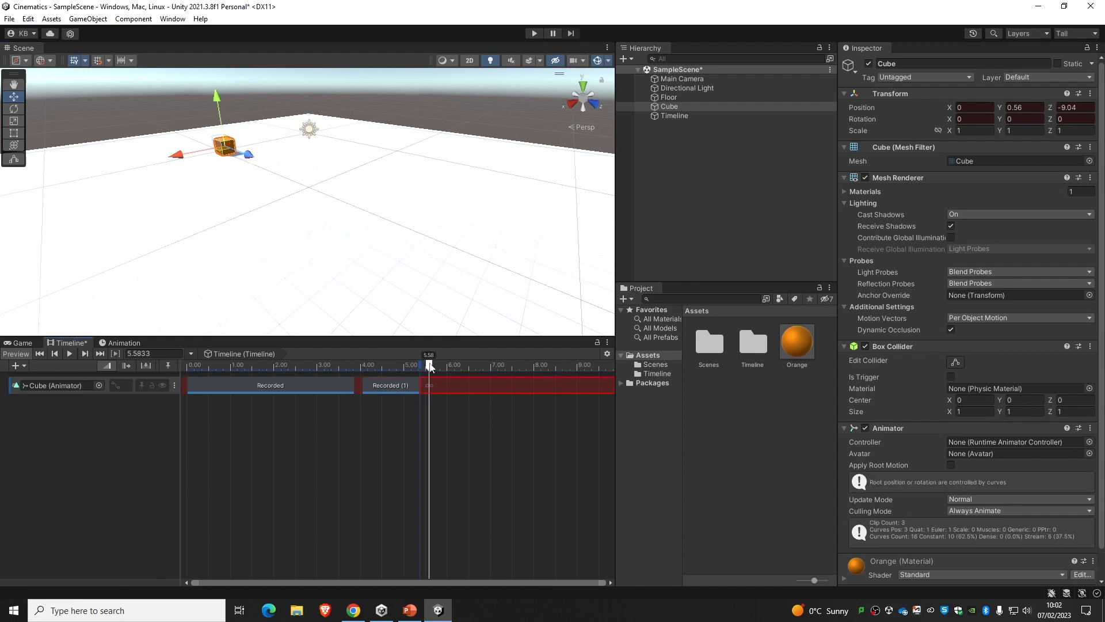
left_click_drag(176, 154, 277, 160)
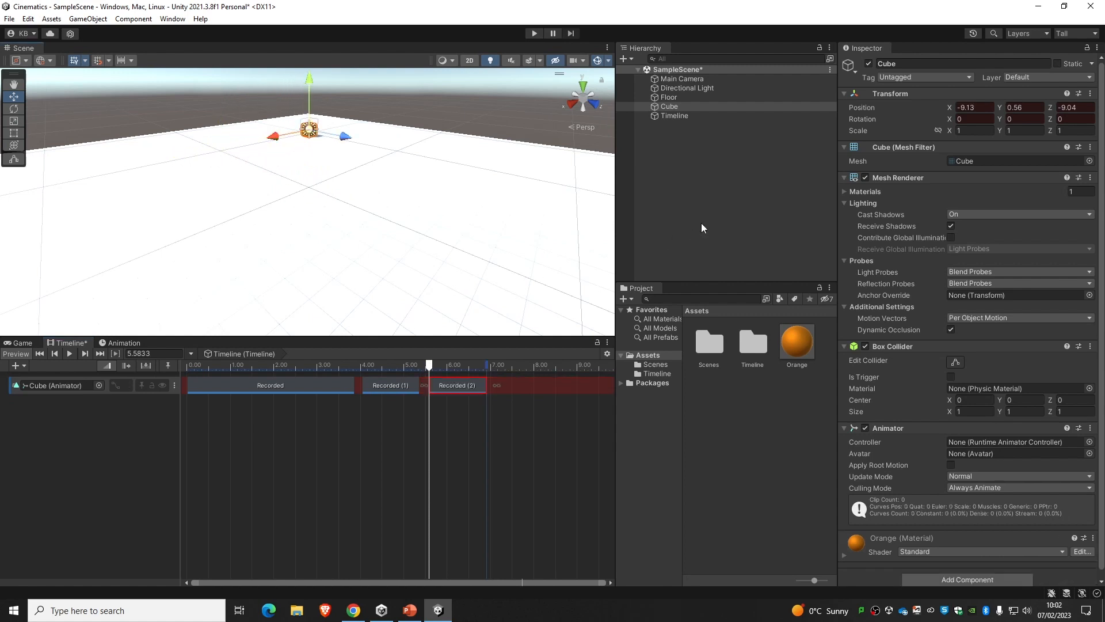
left_click_drag(345, 136, 408, 165)
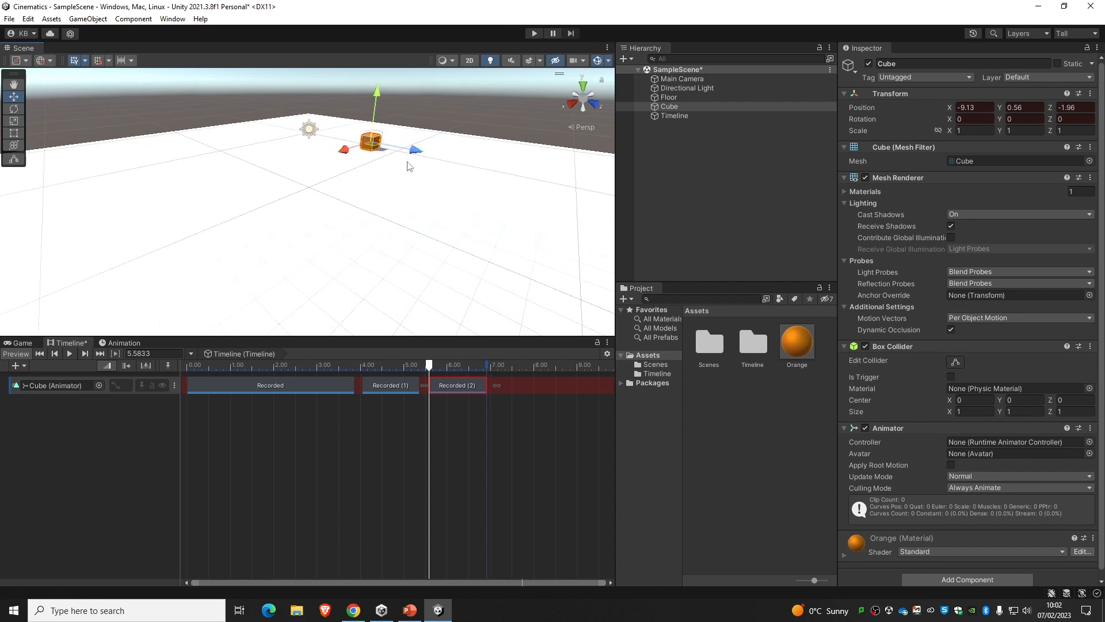
Undo the last Cube moves, stop recording and delete the Recorded (1) clip from the track
key("ctrl+z")
key("ctrl+z")
key("ctrl+z")
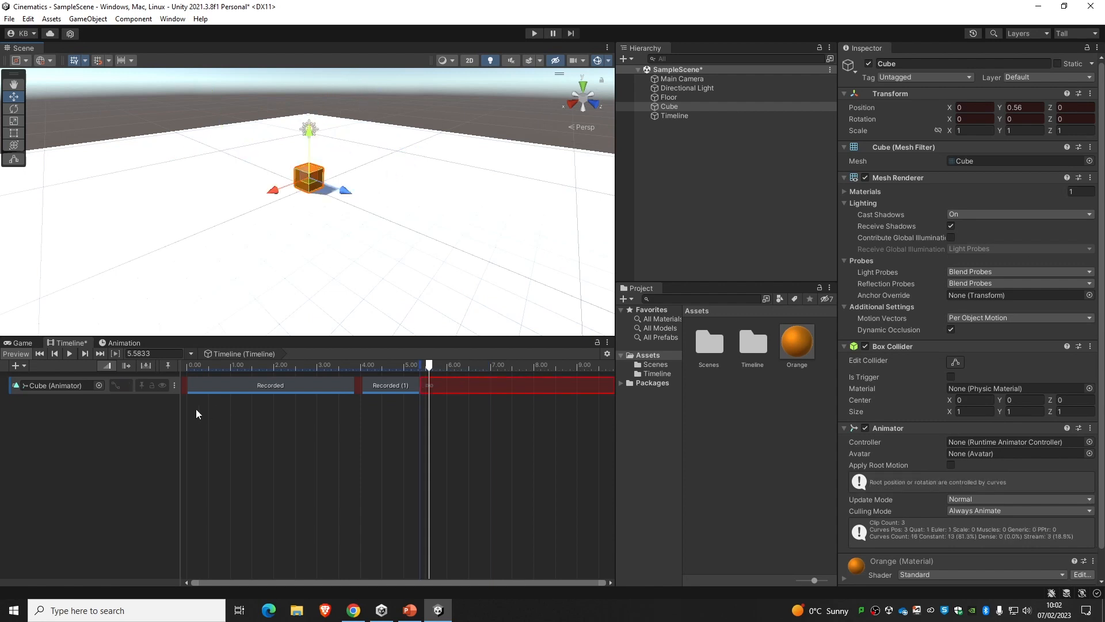
left_click(128, 386)
left_click(383, 385)
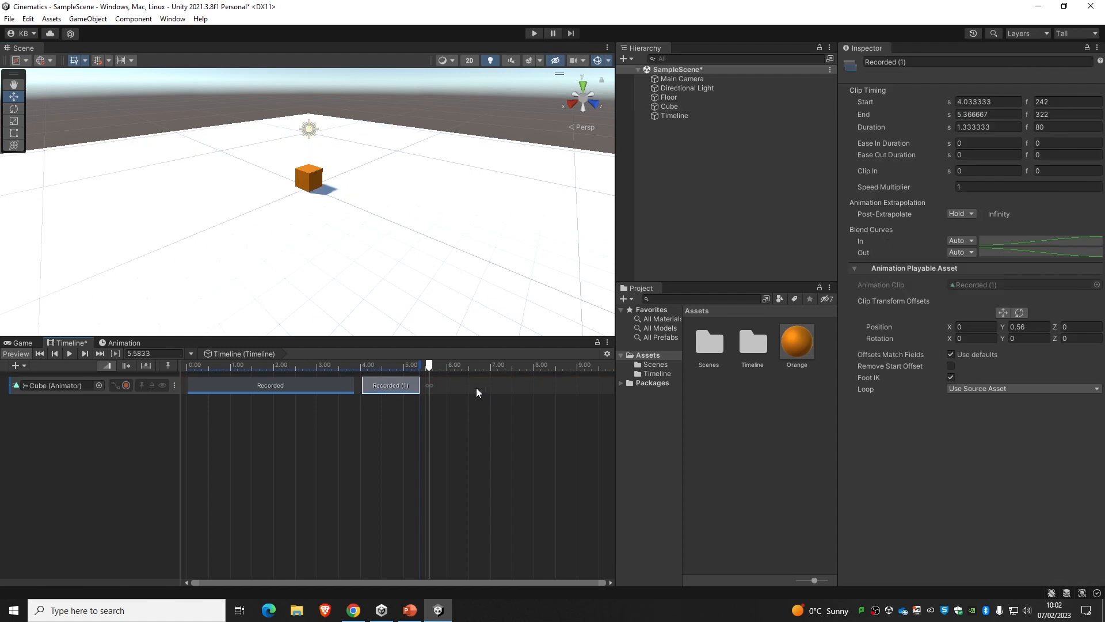
right_click(378, 385)
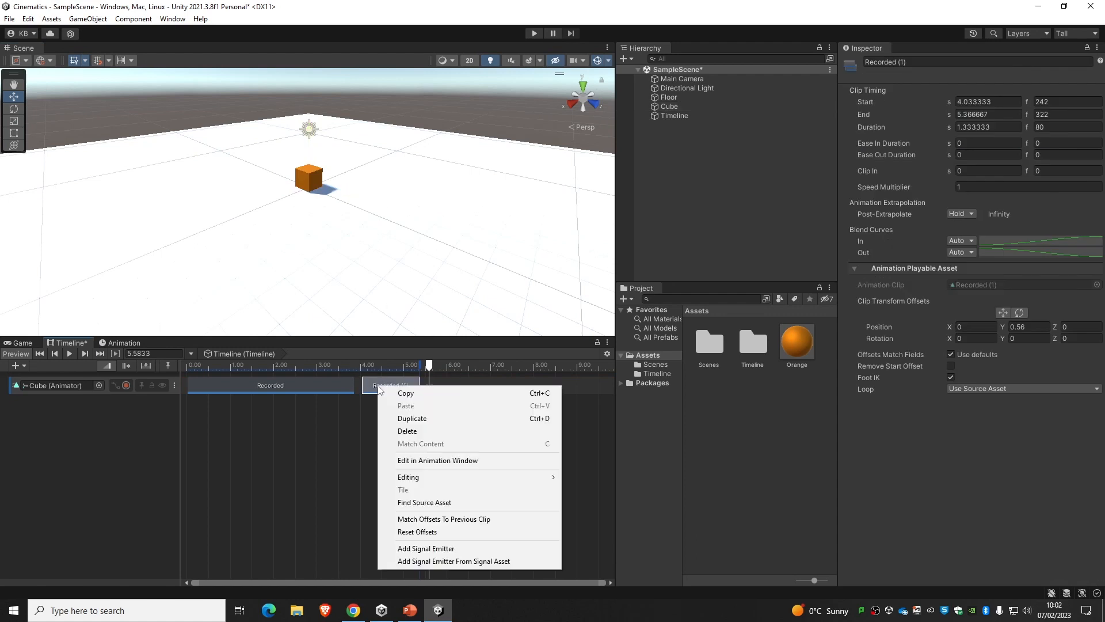
left_click(426, 431)
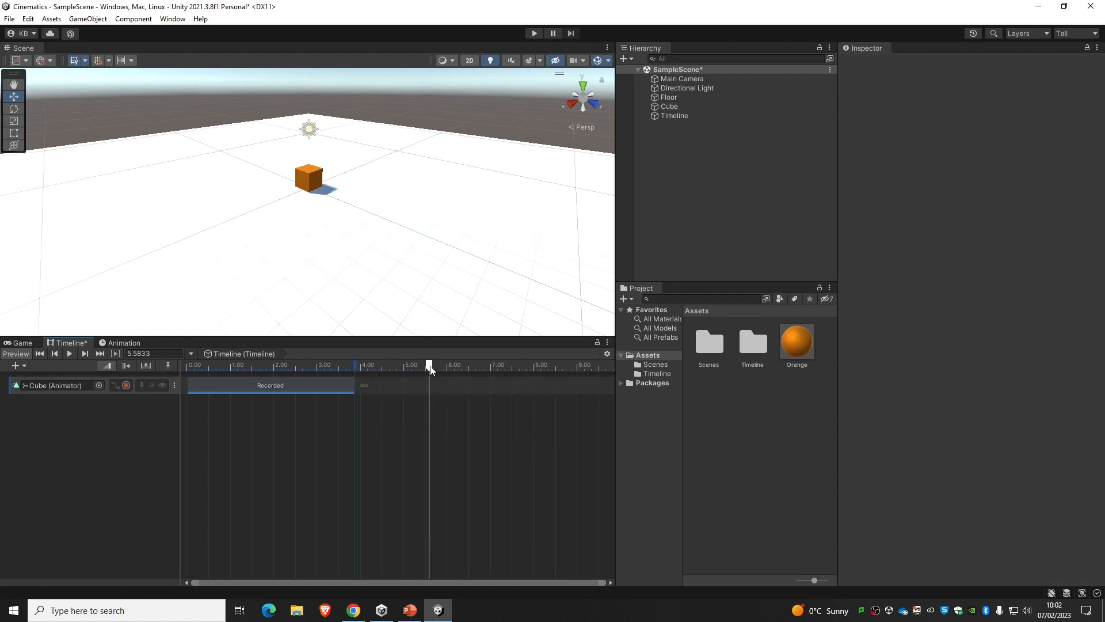
Start recording on the Cube's track at about 4.08 seconds and key the Cube's starting position there
left_click_drag(431, 370, 361, 369)
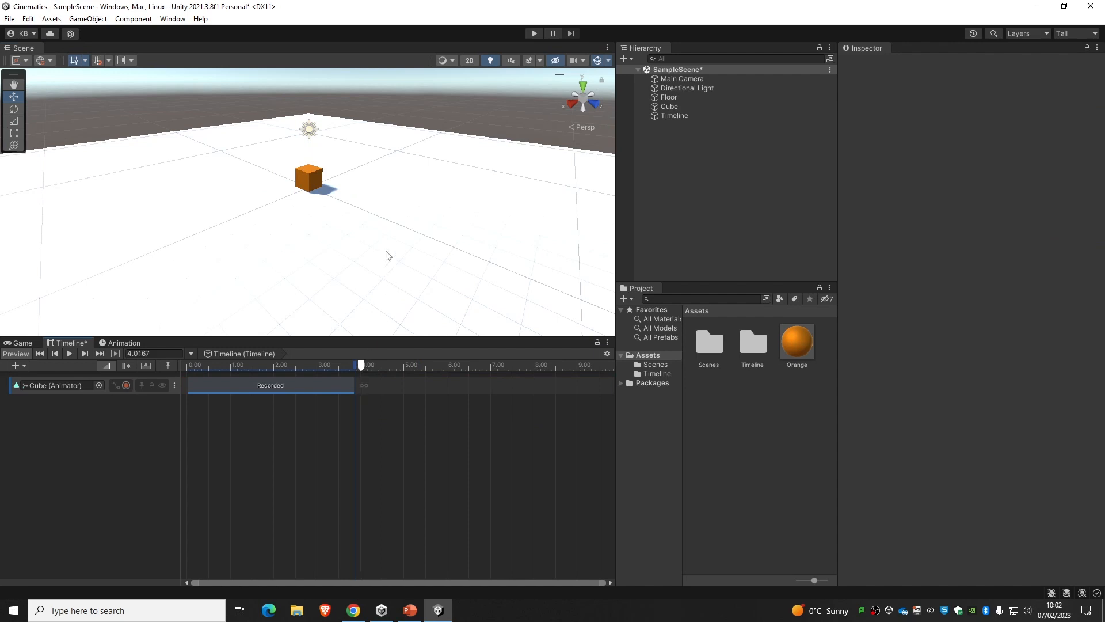
mouse_move(361, 367)
left_mouse_down()
mouse_move(426, 368)
mouse_move(364, 369)
left_mouse_up()
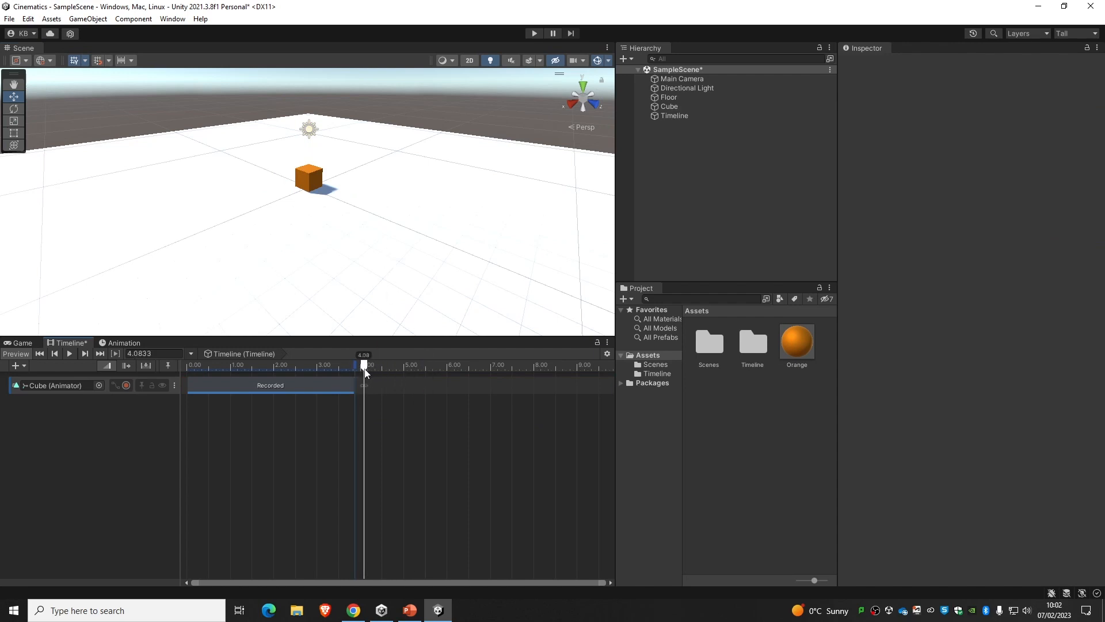
left_click(127, 386)
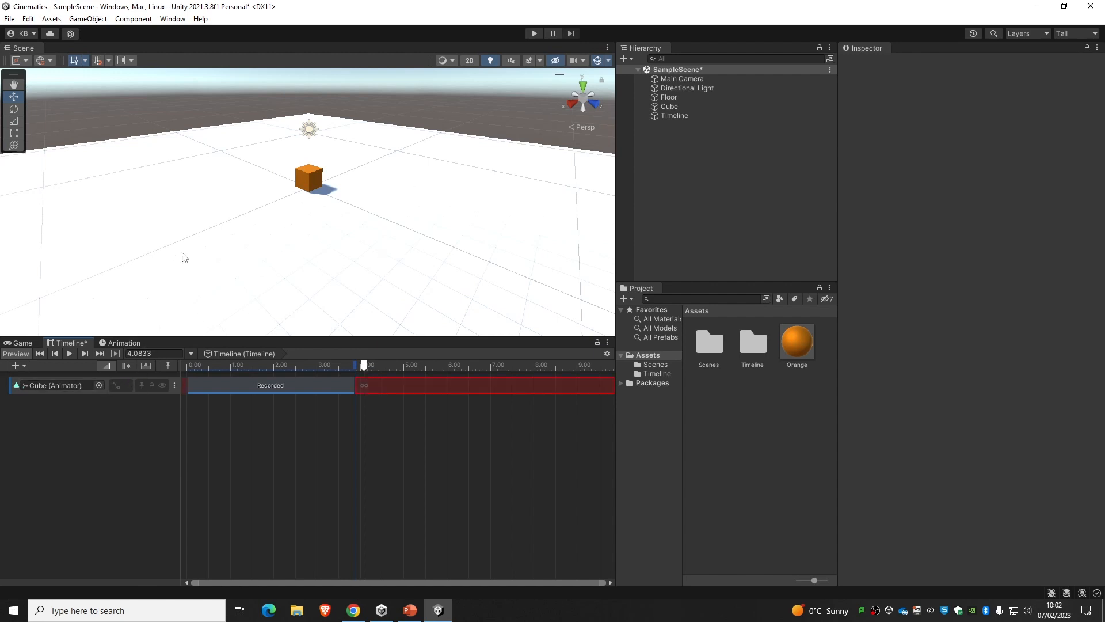
left_click(666, 107)
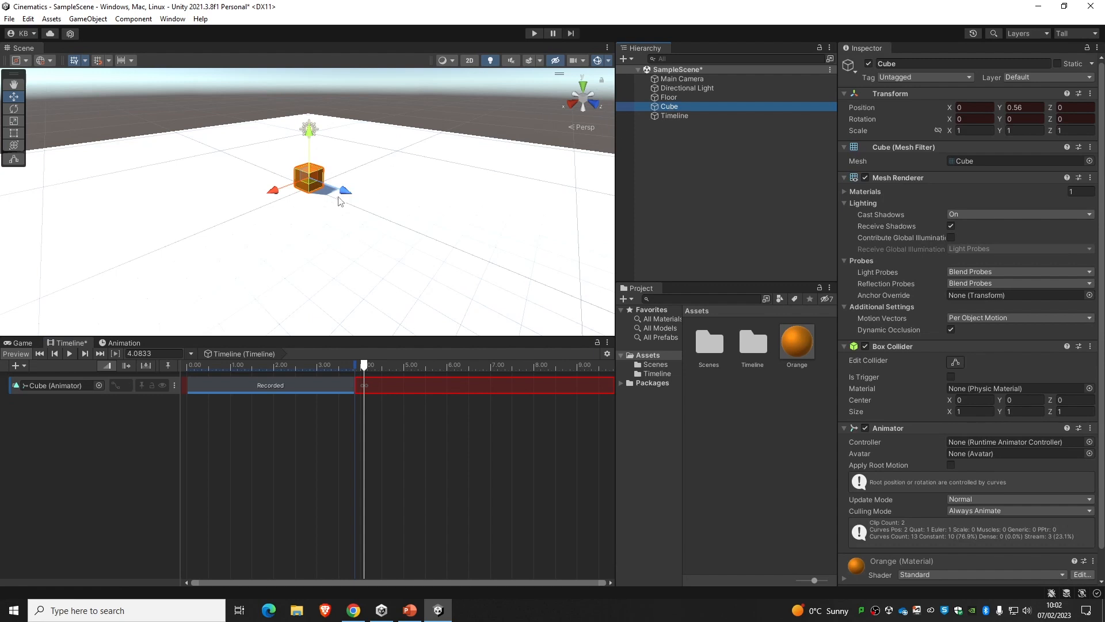
left_click_drag(344, 191, 344, 193)
Record the Cube moved to Z -7.1 at 4.8 seconds and lengthen the Recorded (1) clip to end at about 8.5 seconds
left_click_drag(368, 361, 395, 363)
left_click_drag(345, 197, 229, 173)
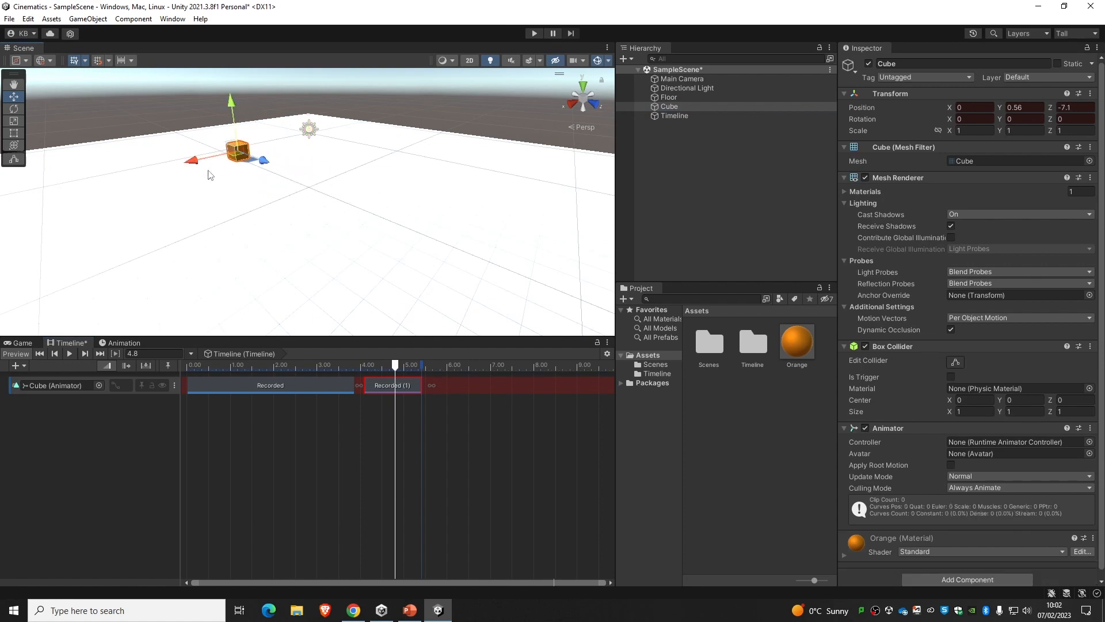
left_click(393, 363)
left_click_drag(422, 384, 554, 384)
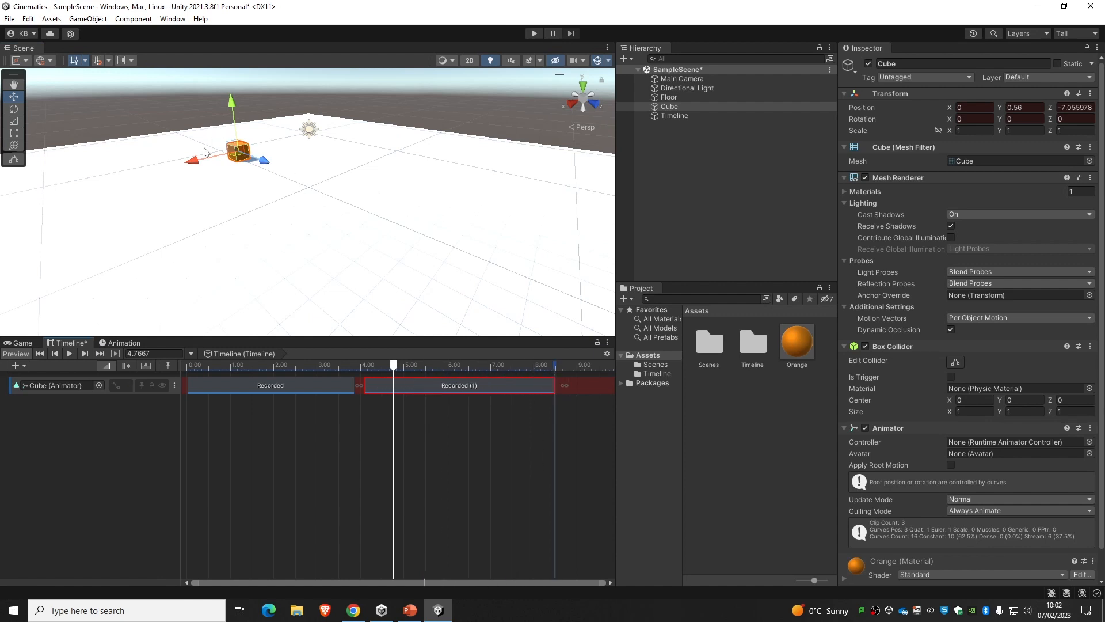
Record the Cube moved to X -6.27 at about 5.98 seconds and to Z 1.67 at about 7.53 seconds
left_click_drag(396, 366, 447, 366)
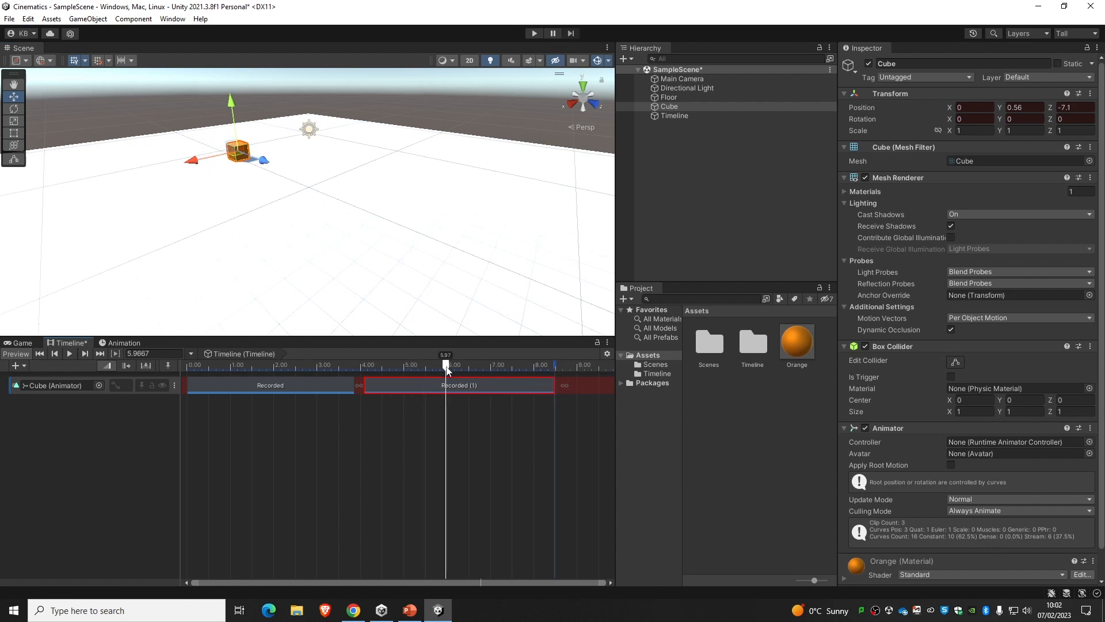
left_click_drag(220, 157, 268, 162)
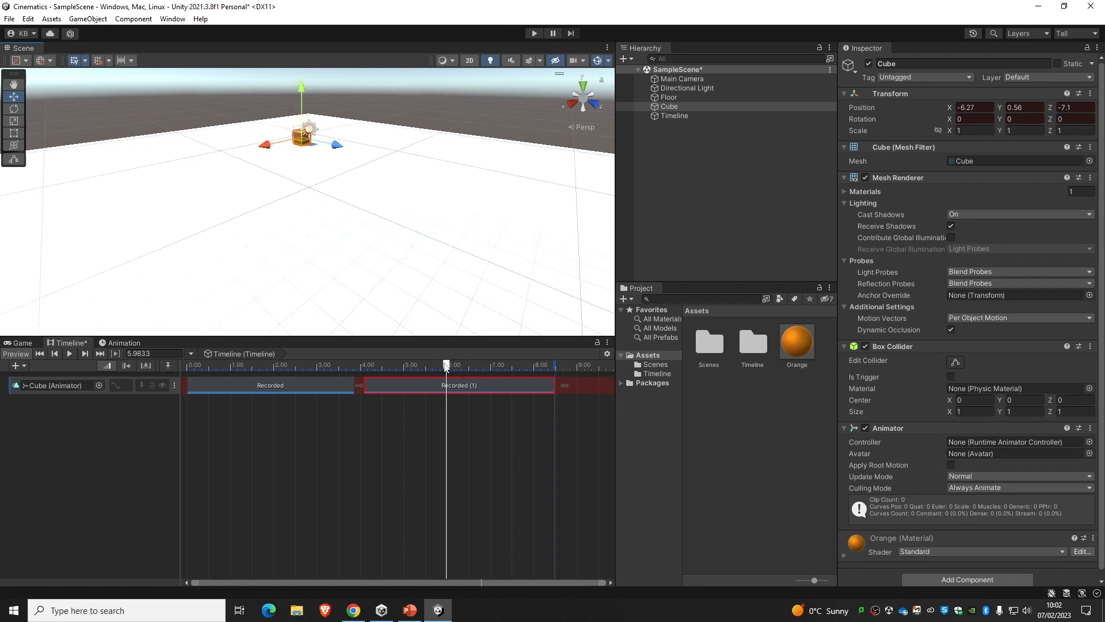
left_click_drag(447, 366, 514, 368)
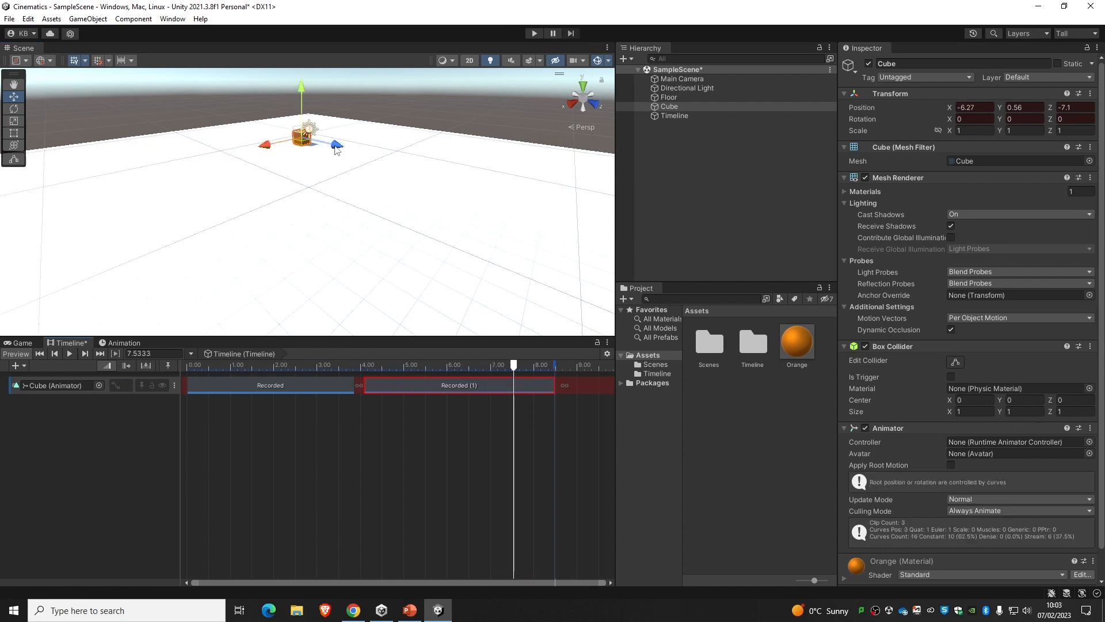
left_click_drag(337, 144, 431, 213)
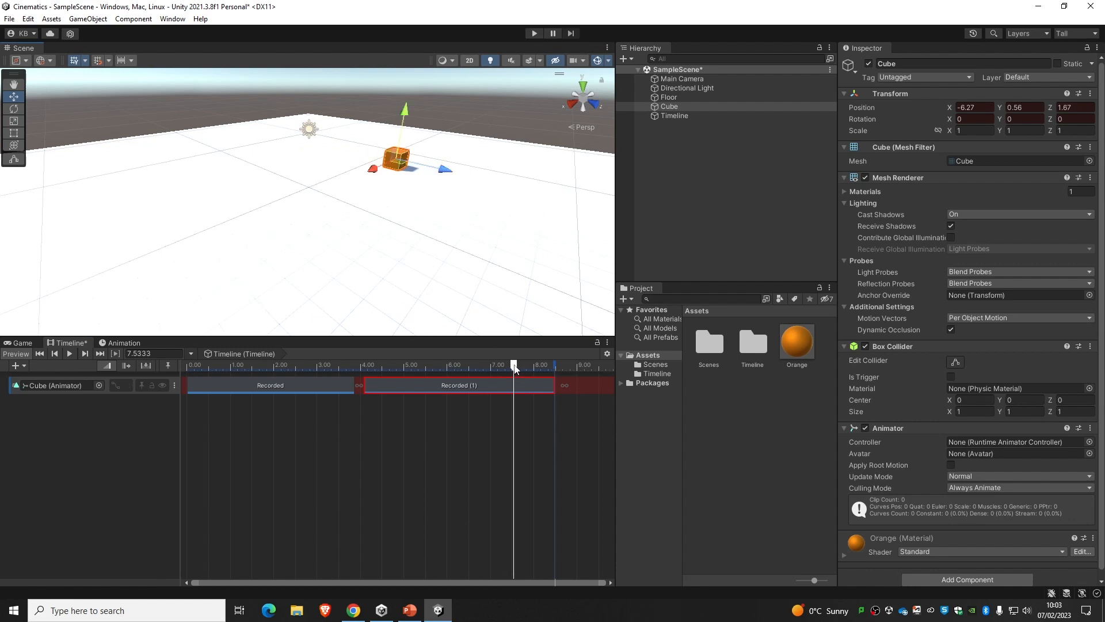
Set the Cube's position to X 0 and Z 0 at about 8.27 seconds in the recording
left_click_drag(514, 365, 547, 370)
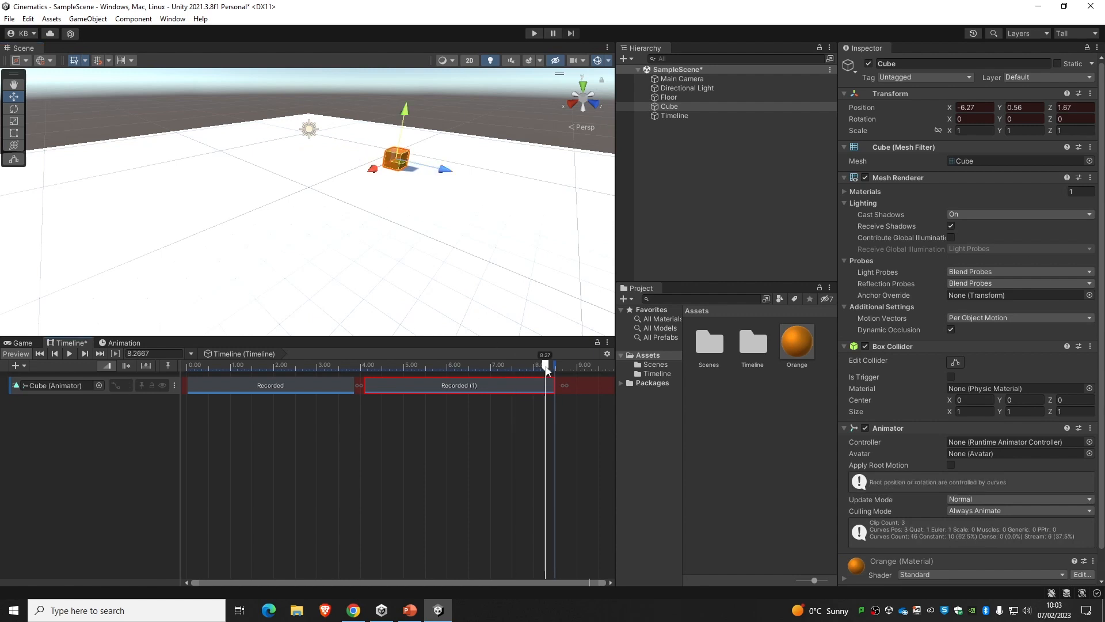
left_click(970, 108)
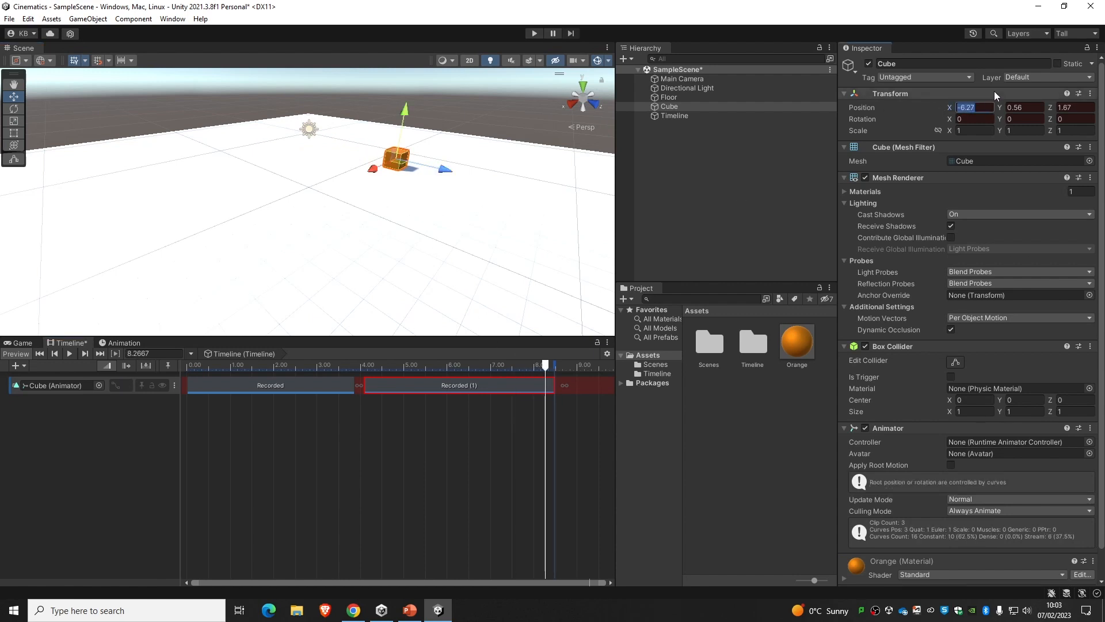
type("0")
left_click(1074, 107)
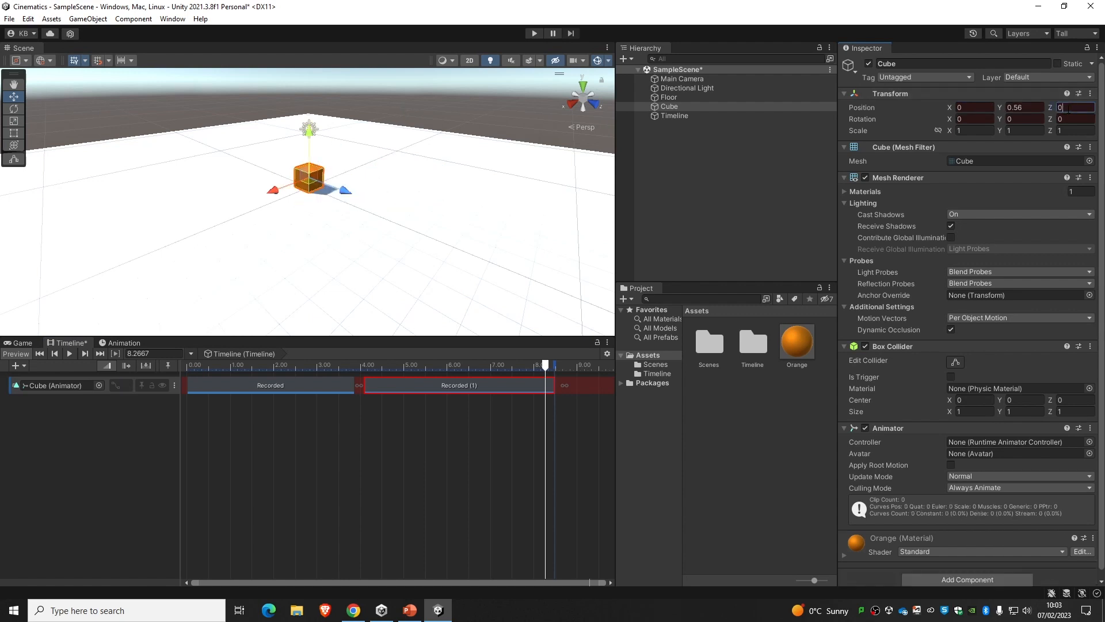
Finish entering the Cube's Z position of 0, stop recording on its track and return the playhead to 0 seconds
type("0")
left_click(126, 386)
left_click_drag(548, 369, 177, 374)
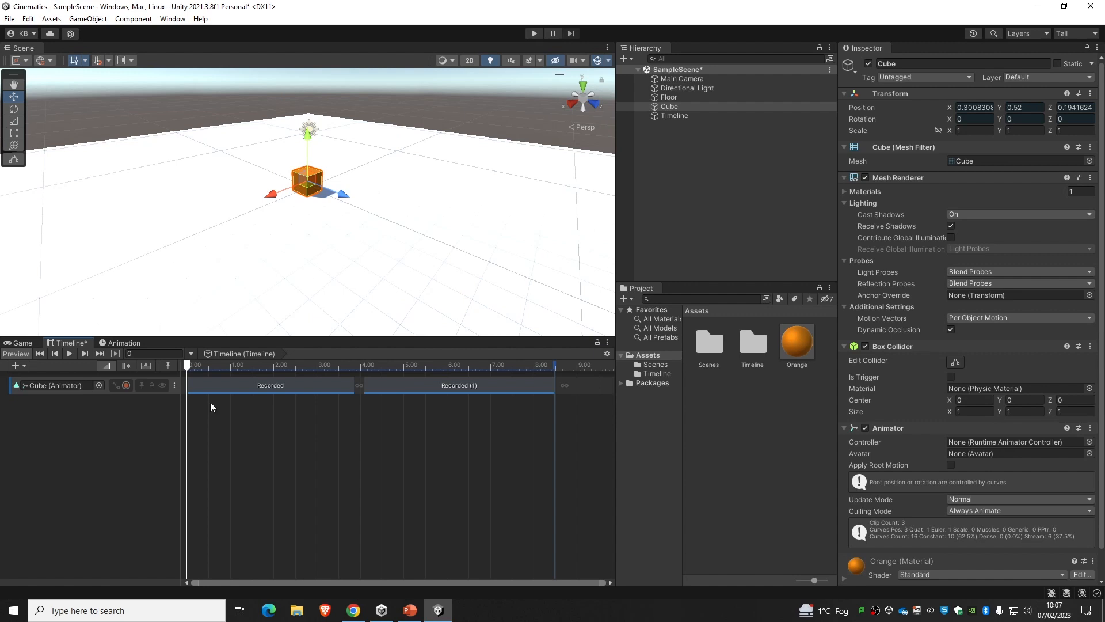
Overlap the Recorded (1) clip with the Recorded clip by moving it to start at 2.7 seconds, and preview the blend
left_click(340, 389)
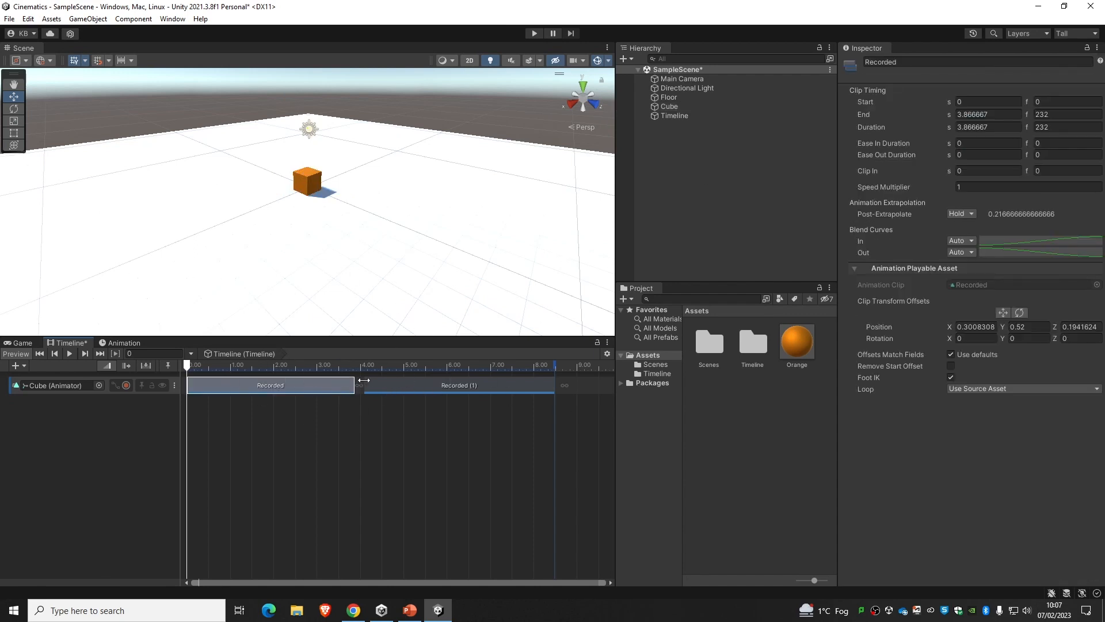
left_click(403, 382)
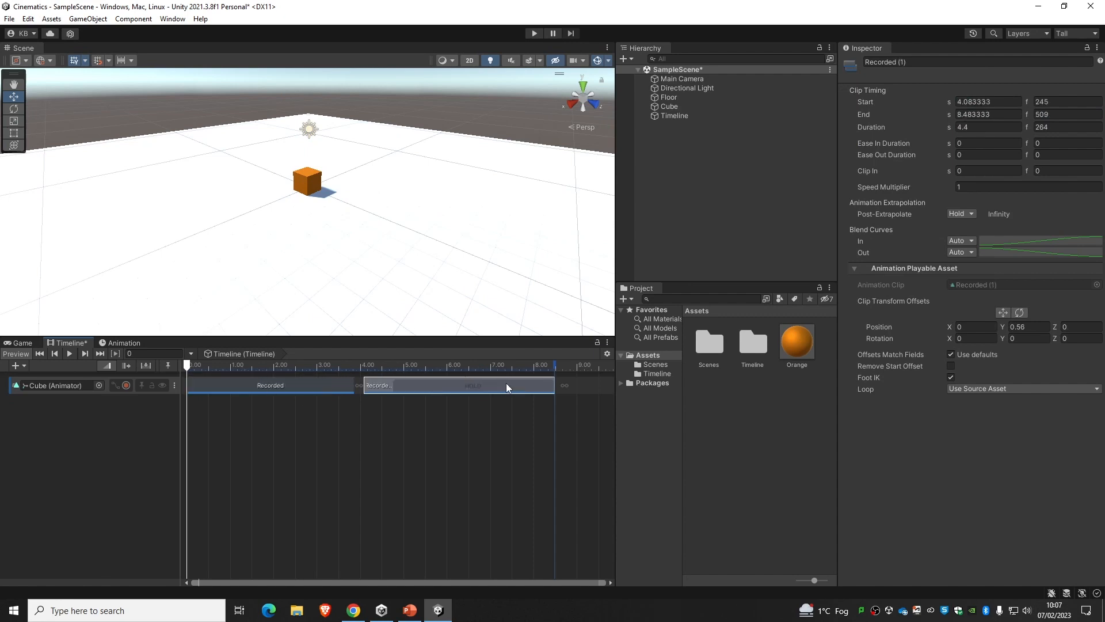
left_click_drag(504, 383, 449, 381)
left_click(277, 368)
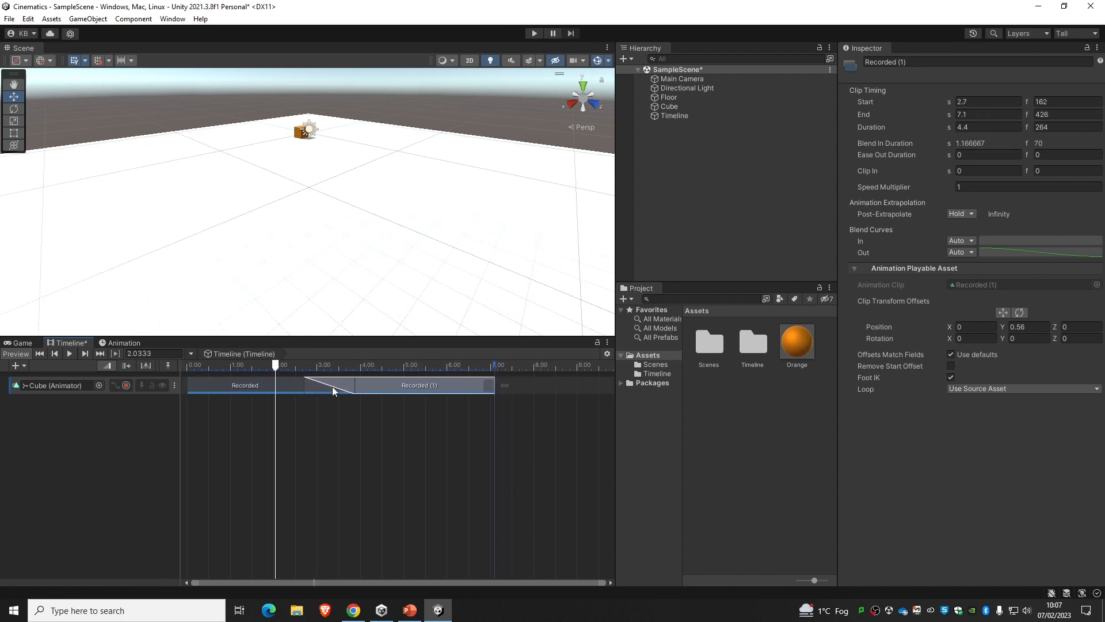
left_click(70, 353)
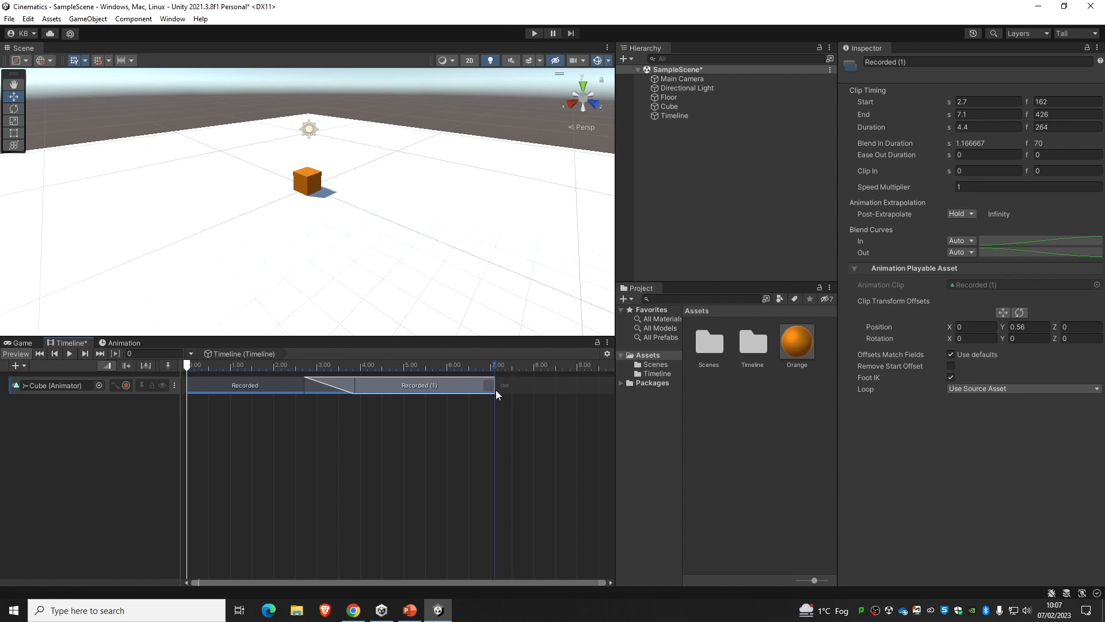
Give Recorded (1) an ease-out of about 0.76 seconds and Recorded an ease-in of about 0.72 seconds, and preview the timeline
left_click_drag(492, 385, 464, 384)
left_click_drag(190, 383, 214, 380)
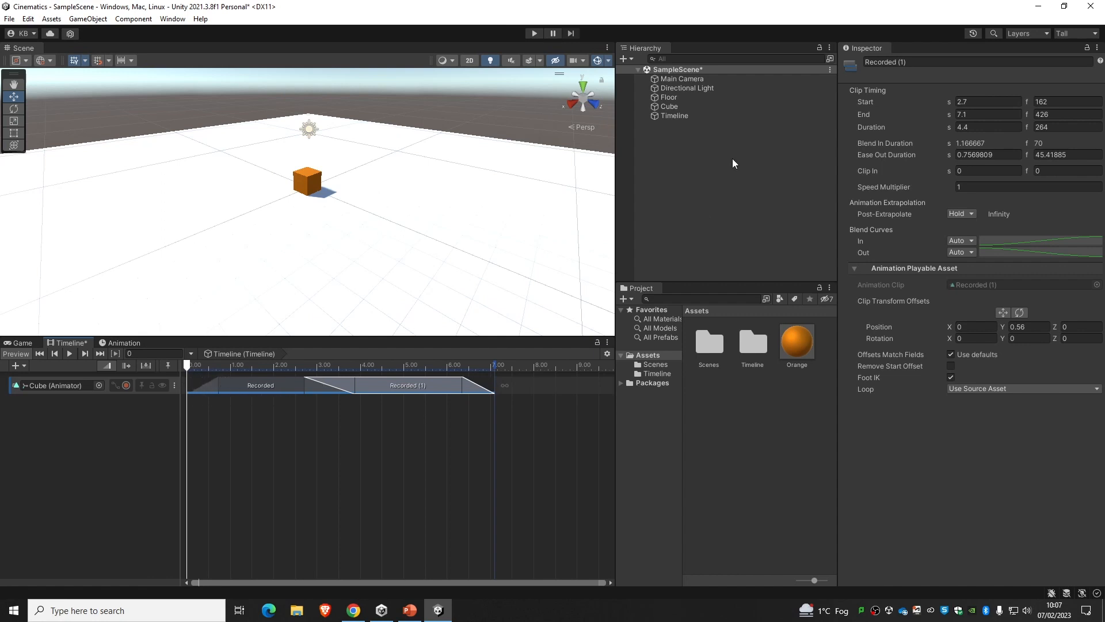
left_click(69, 353)
left_click(72, 352)
Separate the two clips by moving Recorded (1) to start at about 4.12 seconds
left_click(485, 386)
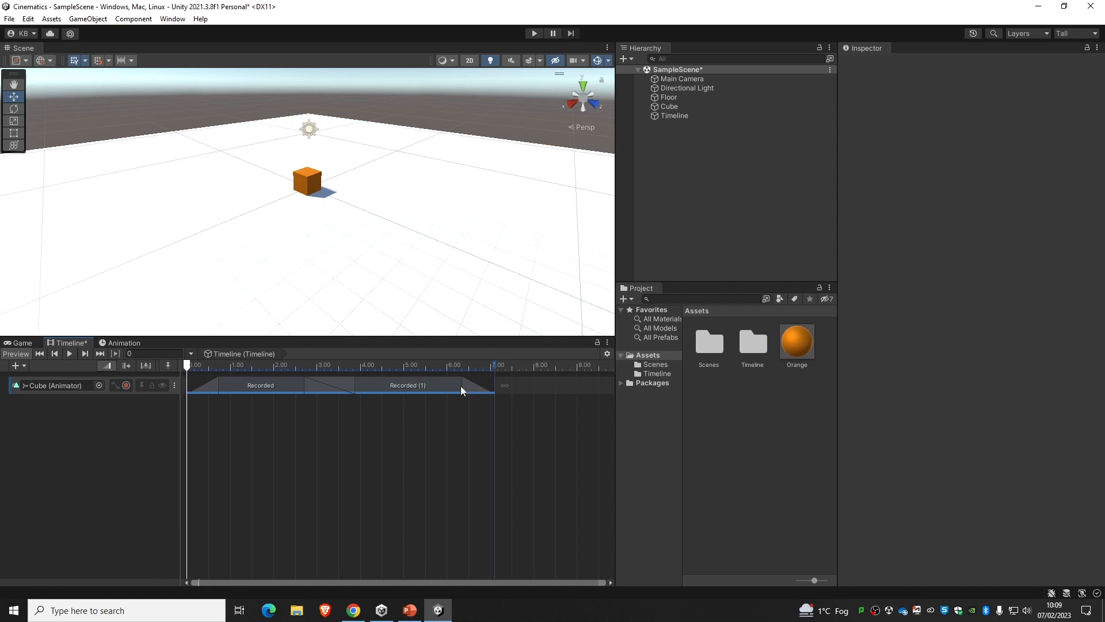
left_click(464, 386)
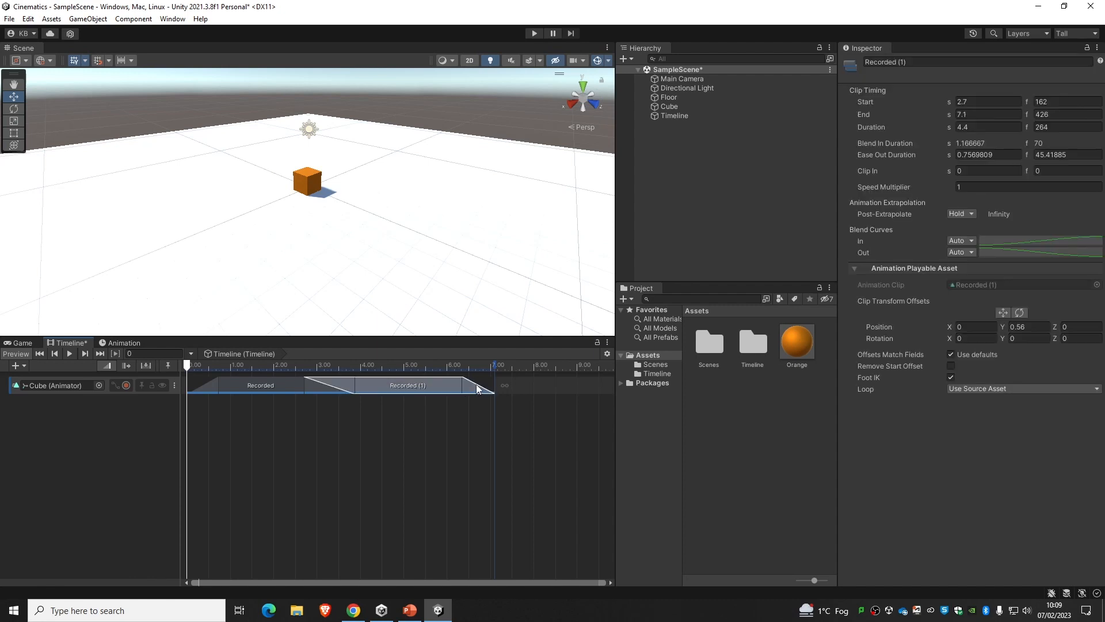
left_click_drag(477, 388, 539, 394)
left_click(494, 389)
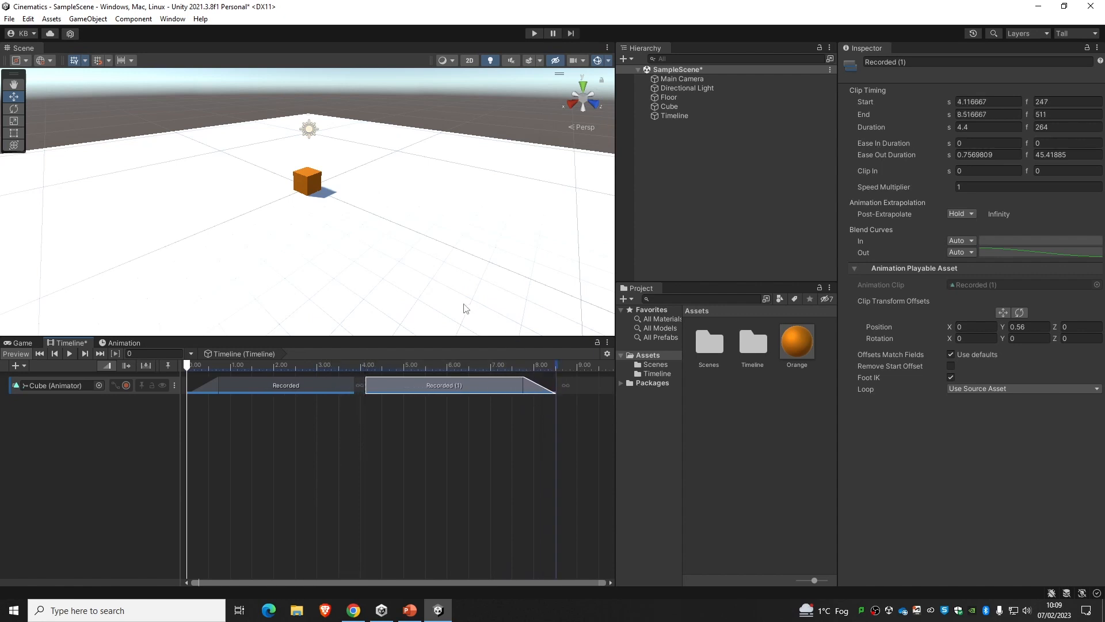
Widen the gap between the clips by moving Recorded (1) to start at 4.8 seconds
left_click(421, 409)
left_click(415, 382)
right_click(415, 385)
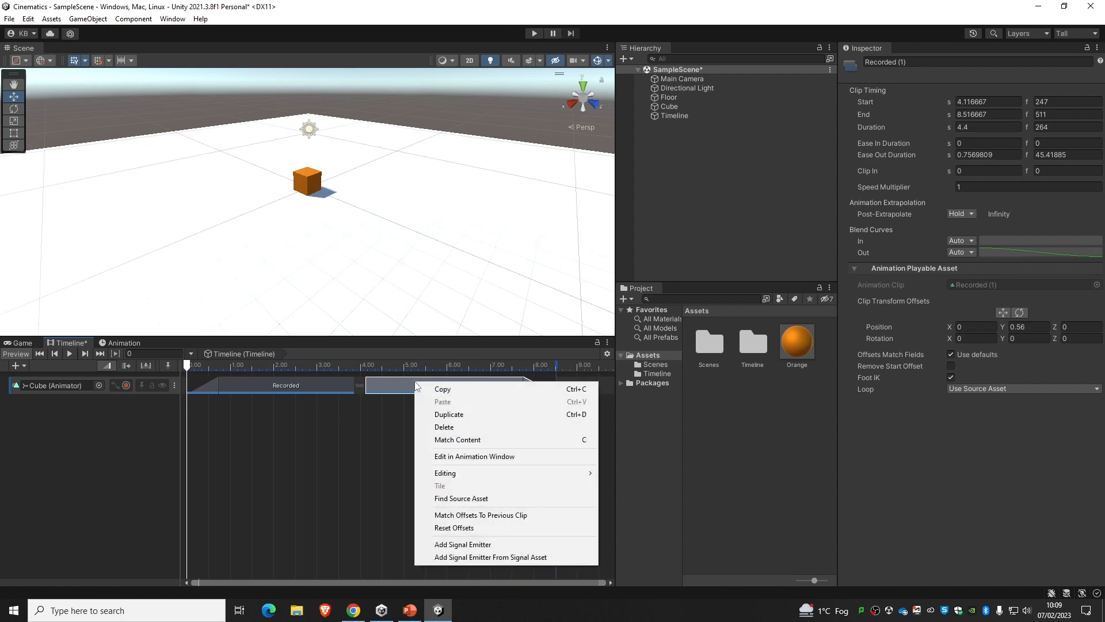
left_click(652, 437)
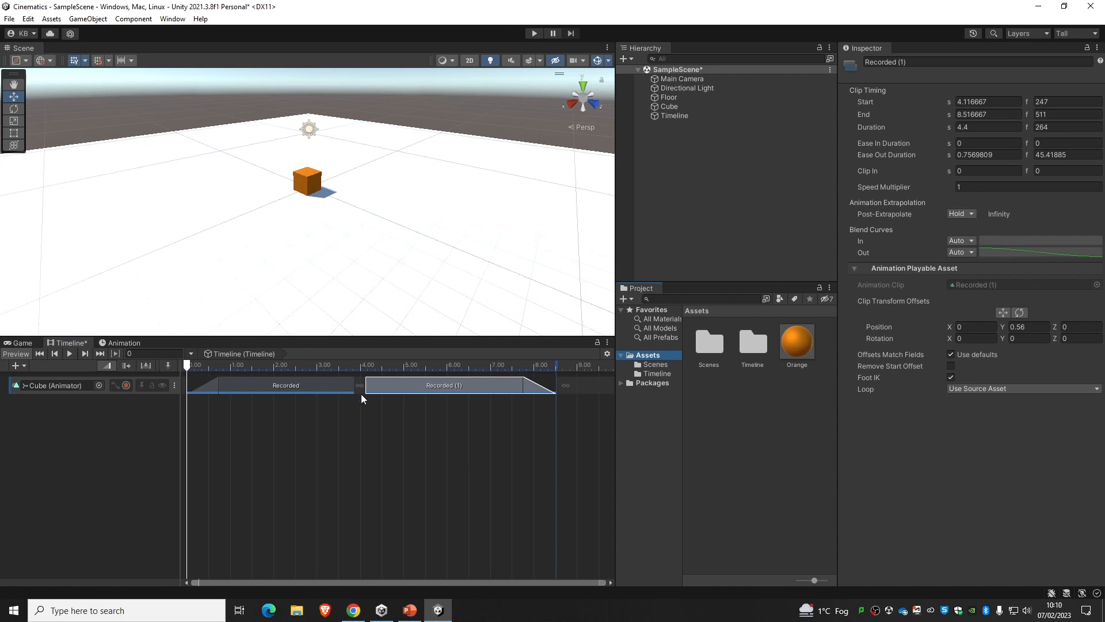
left_click_drag(388, 387, 417, 386)
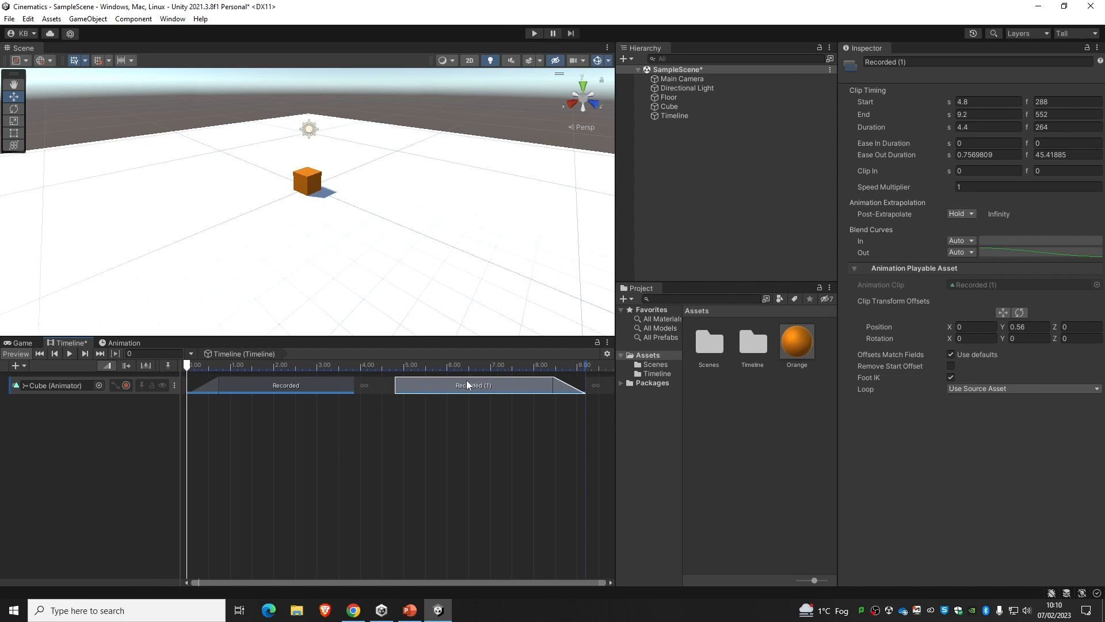
Match the Recorded (1) clip's offsets to the previous clip and preview the timeline
left_click(298, 384)
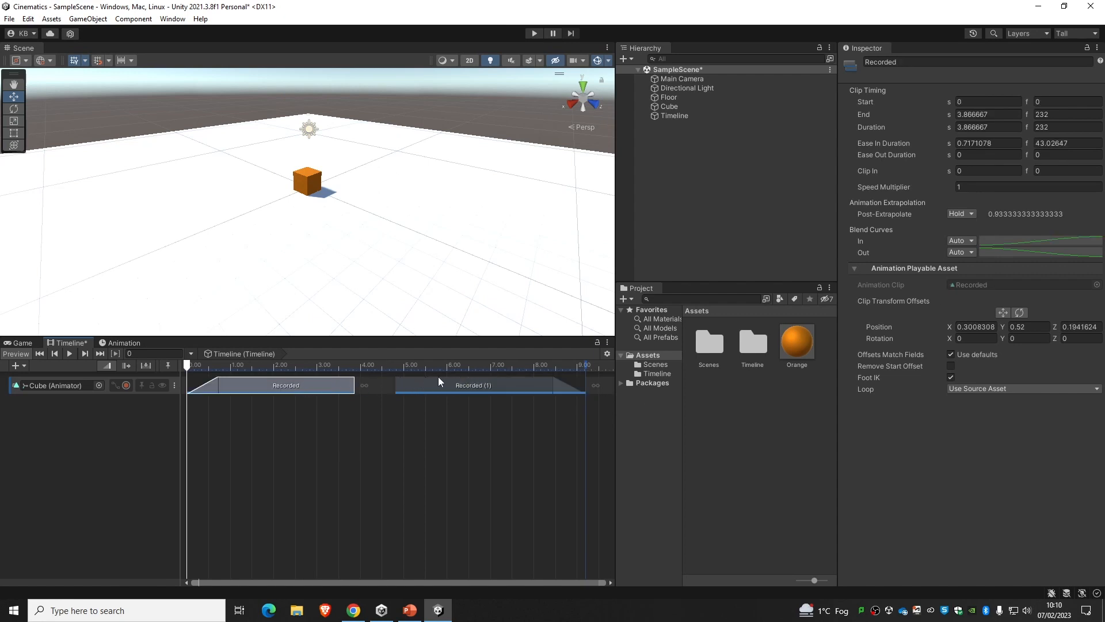
left_click(466, 384)
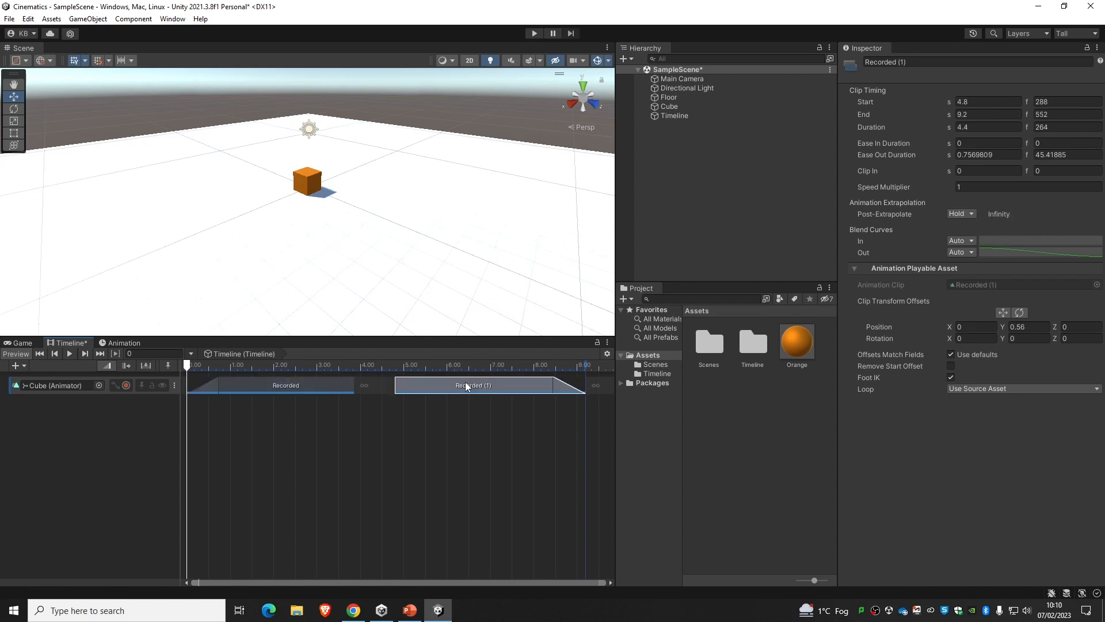
left_click(318, 387)
right_click(317, 387)
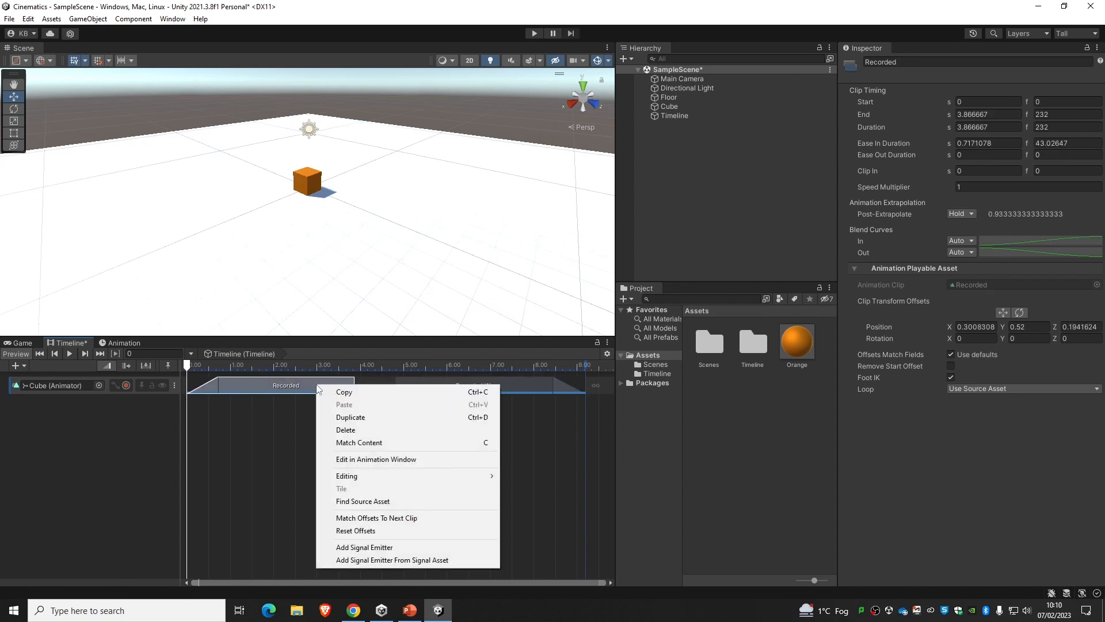
left_click(446, 518)
left_click(516, 386)
right_click(513, 386)
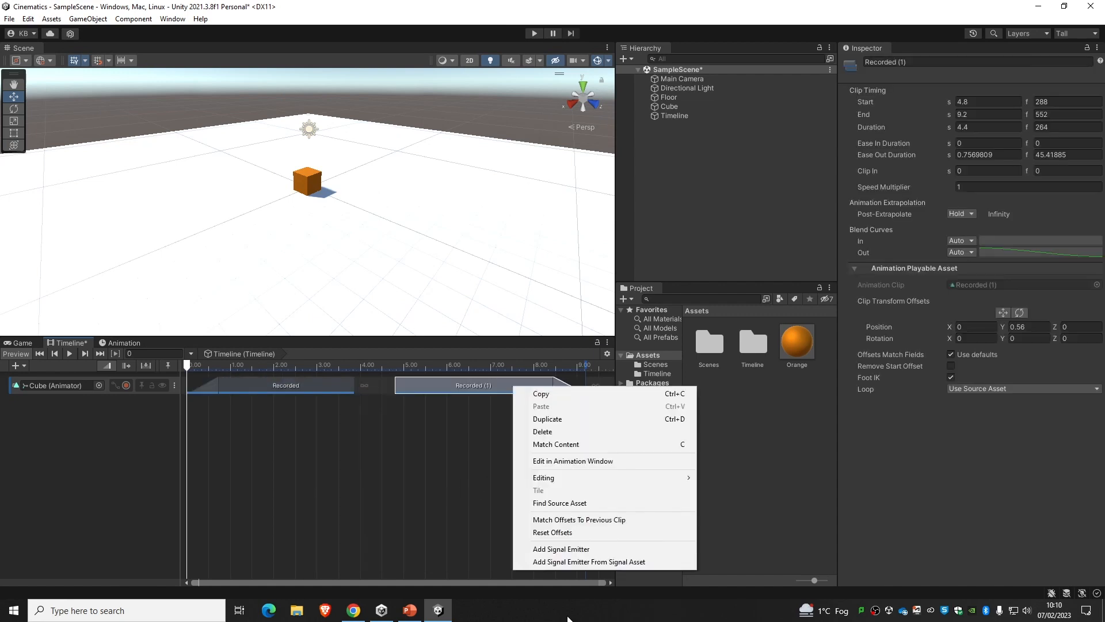
left_click(666, 516)
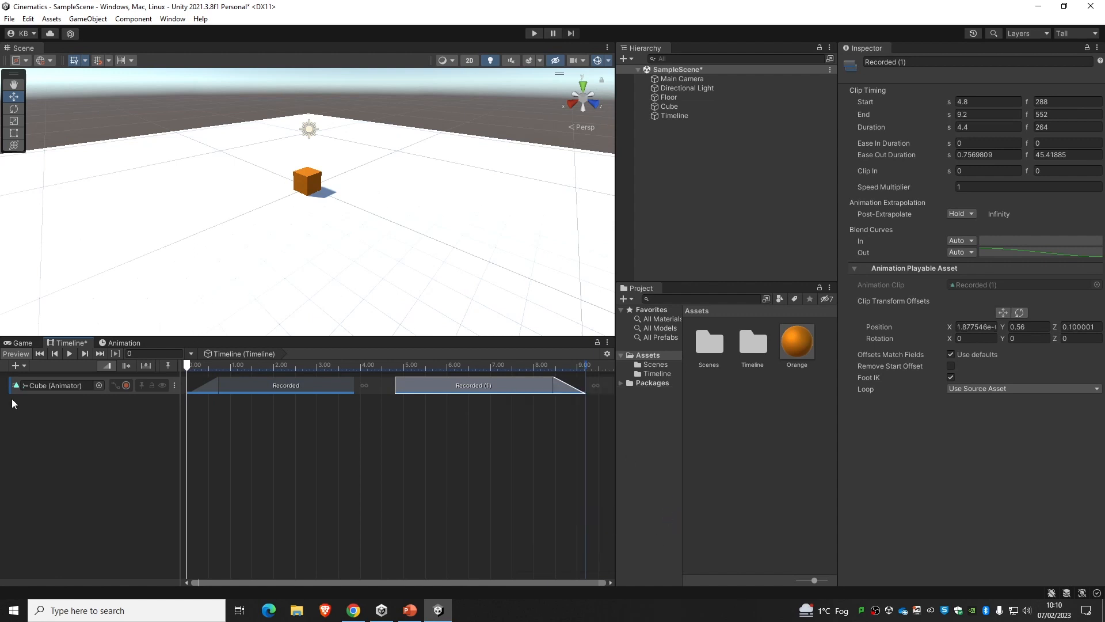
left_click(70, 352)
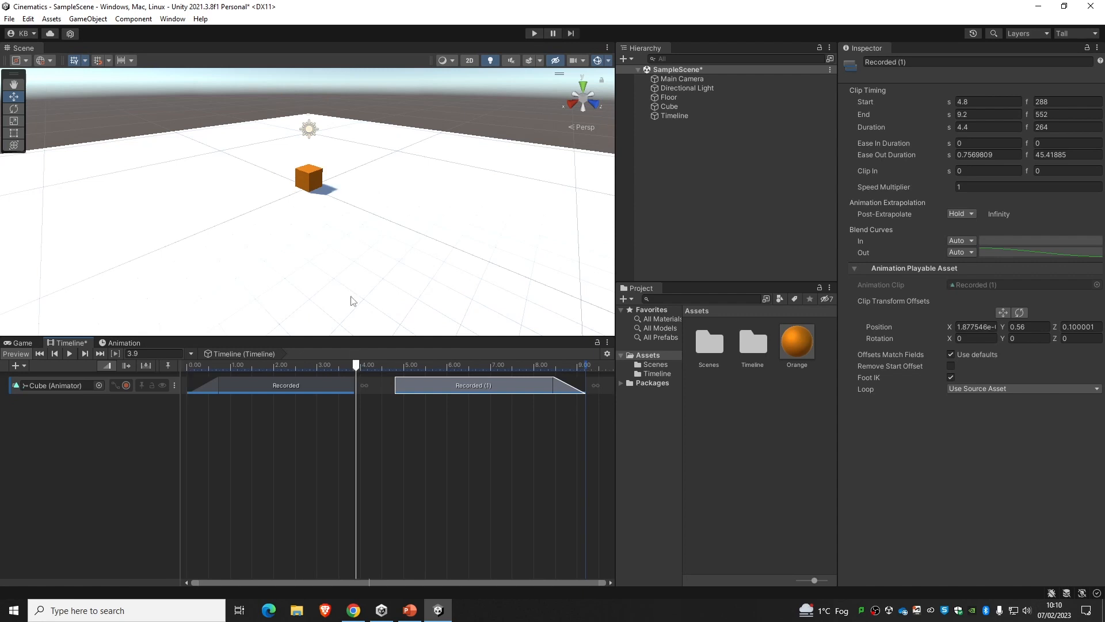
Move the Cube to Z -5.47 without recording, reselect the Timeline object and scrub the playhead to about 4.73 seconds
left_click(681, 105)
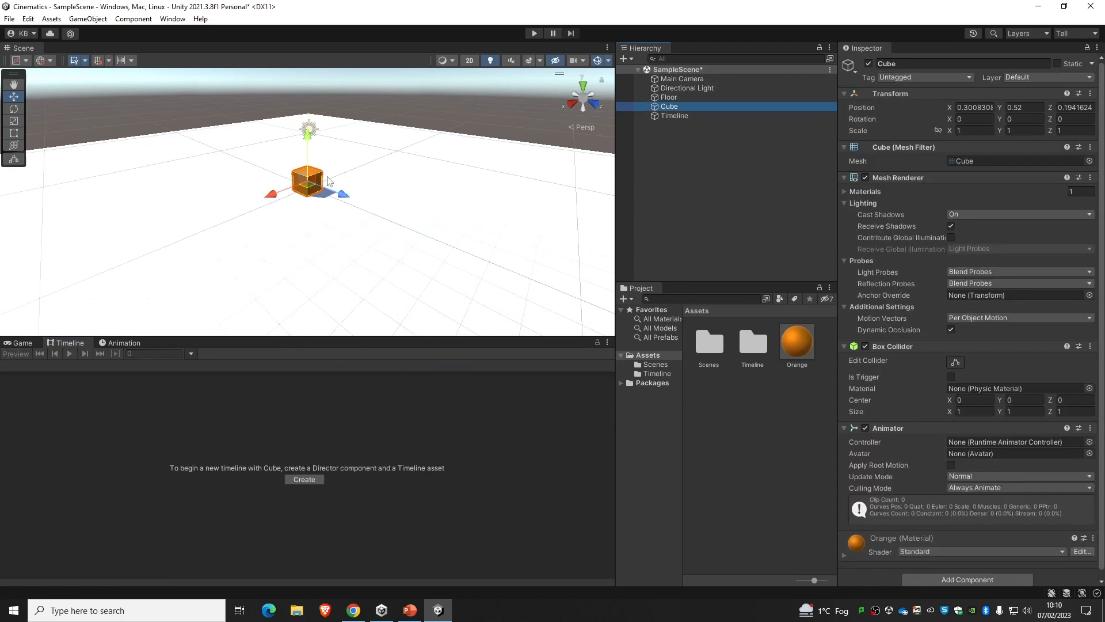
left_click_drag(344, 194, 239, 152)
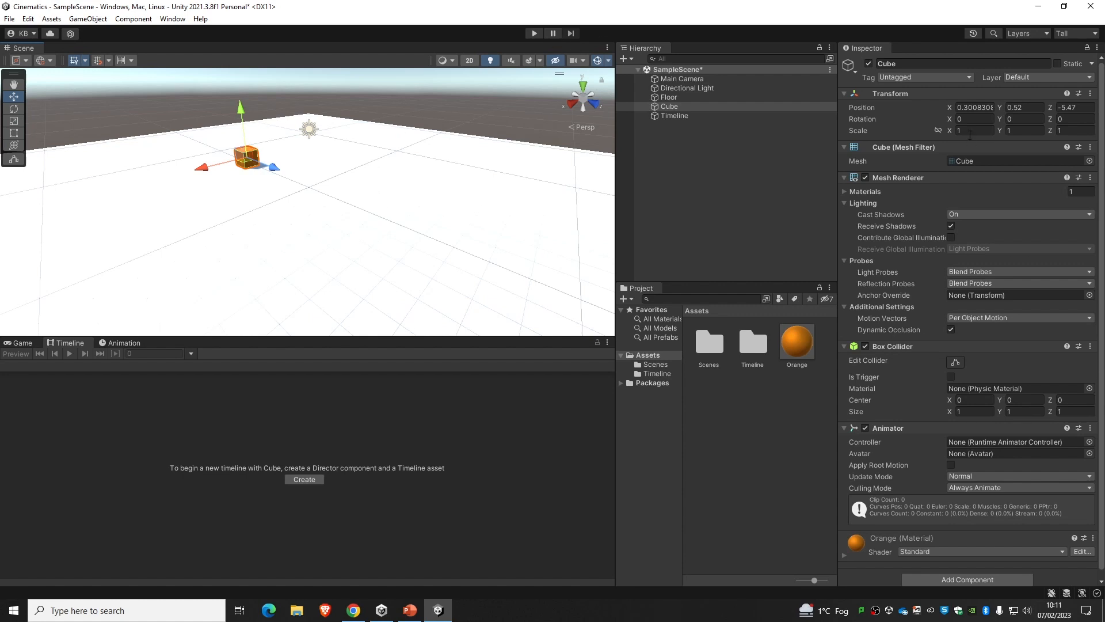
left_click(735, 117)
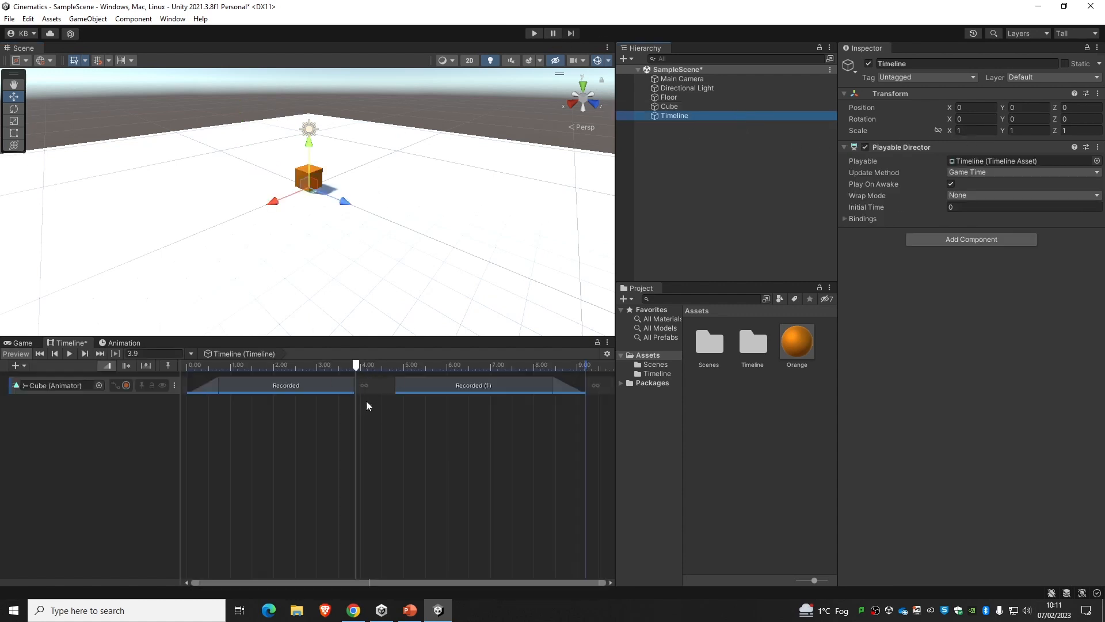
left_click_drag(365, 369, 392, 369)
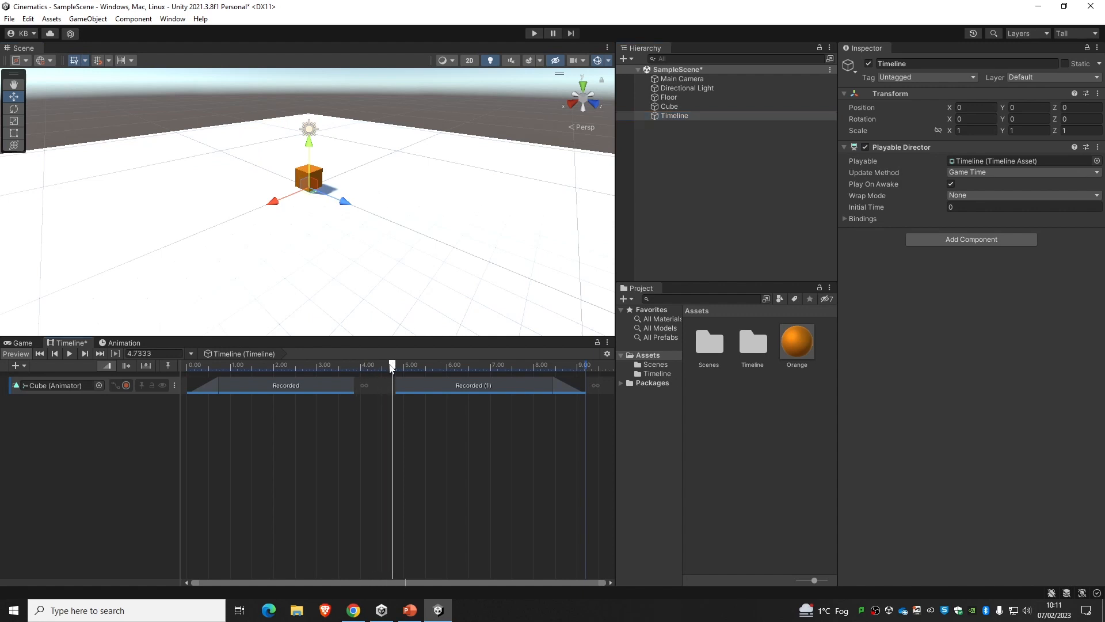
Delete the Recorded (1) clip from the Cube's track
left_click(299, 385)
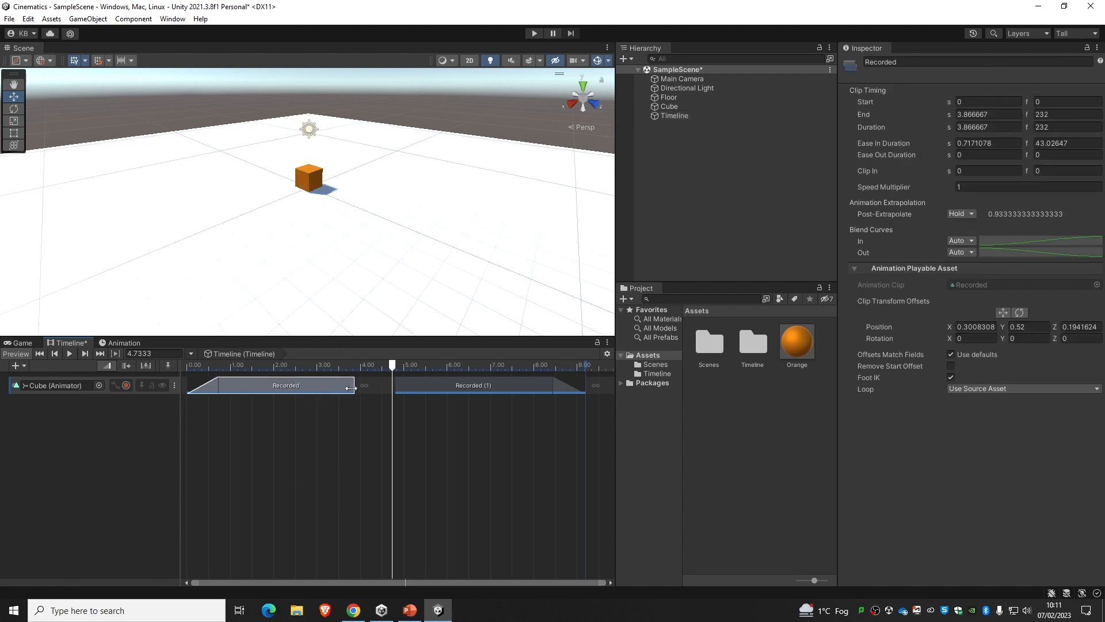
left_click(435, 383)
right_click(435, 383)
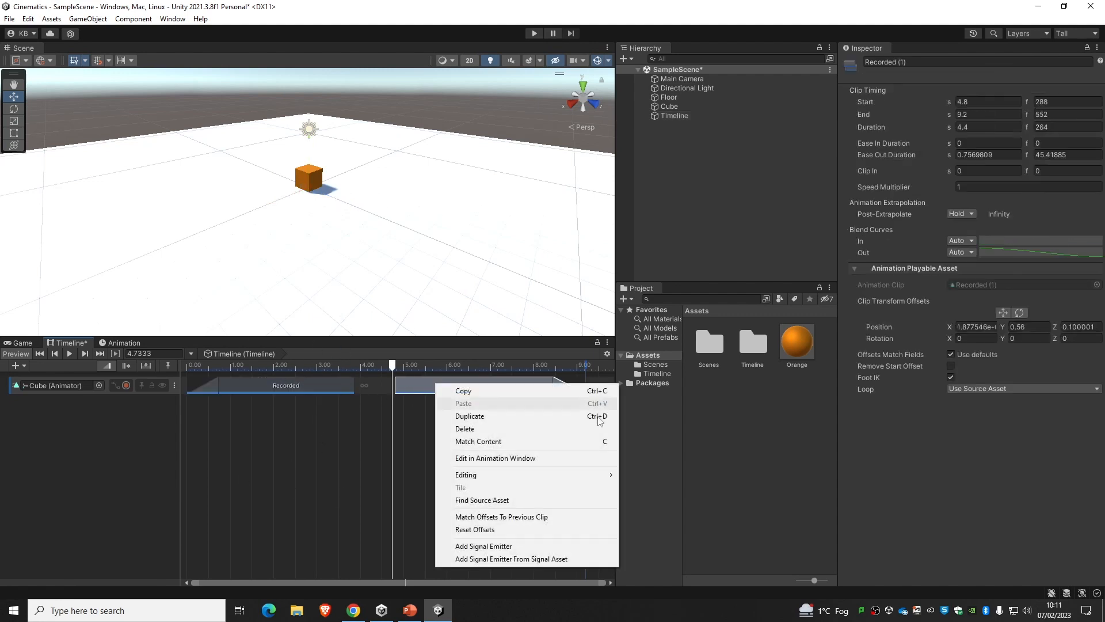
left_click(498, 429)
Place the playhead at 4.2 seconds and switch recording on the Cube's track on and back off
left_click_drag(392, 365, 369, 367)
left_click(130, 380)
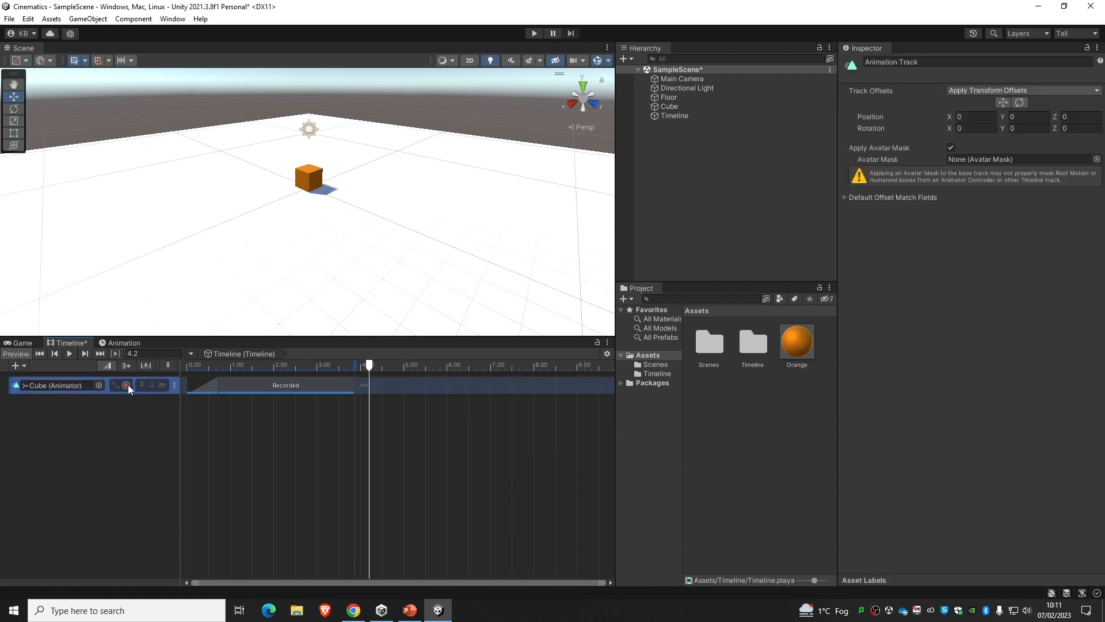
left_click(127, 384)
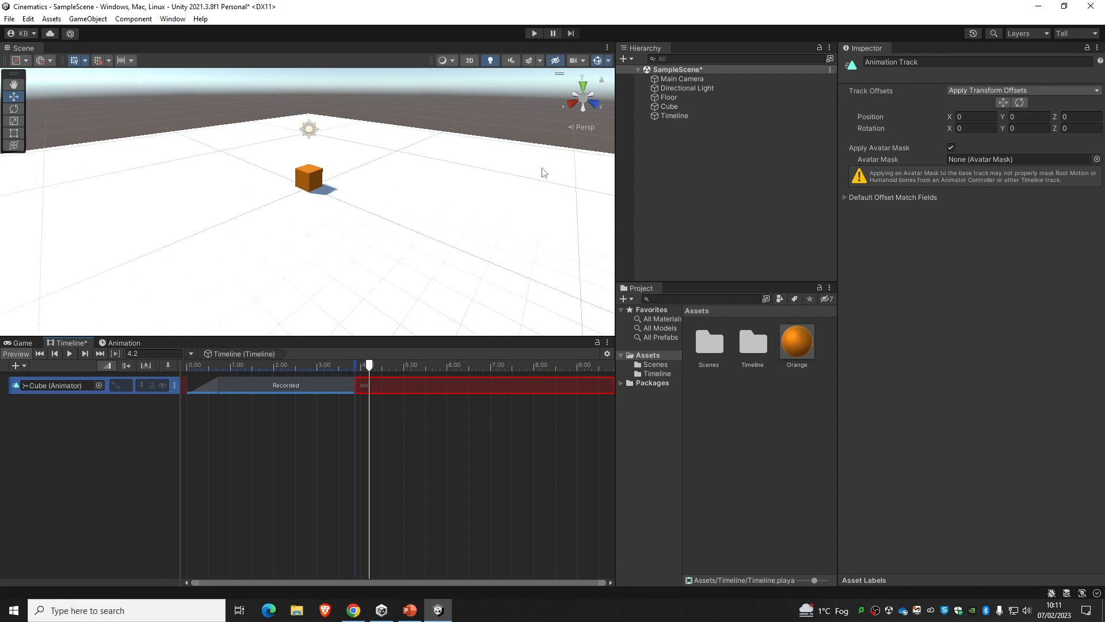
left_click(126, 384)
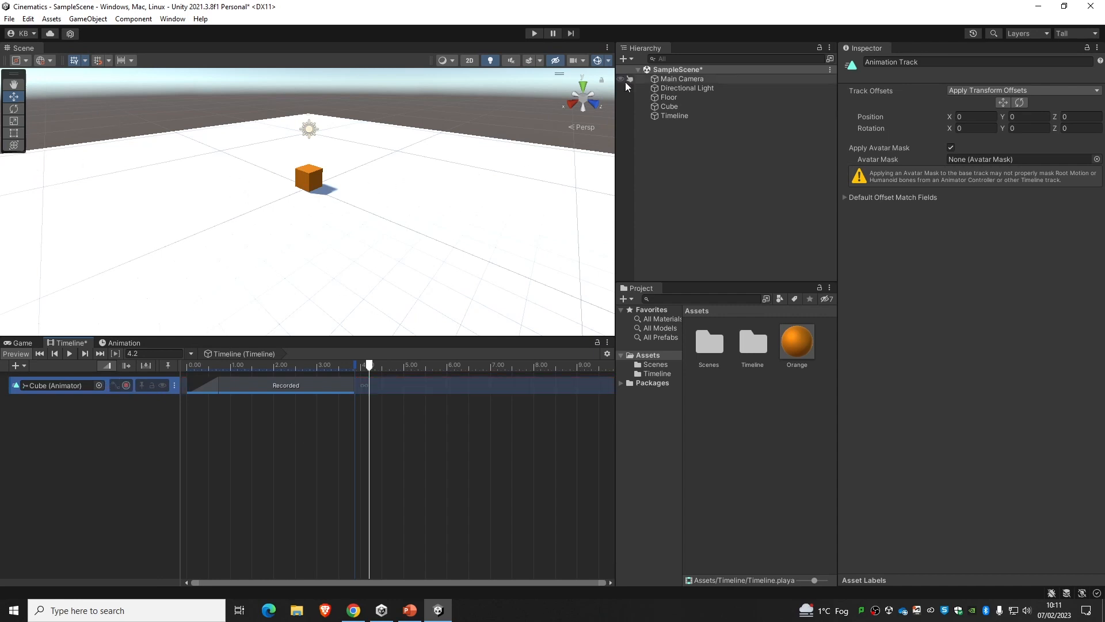
Move the Cube to Z -0.59 outside of recording and reselect the Timeline object
left_click(670, 107)
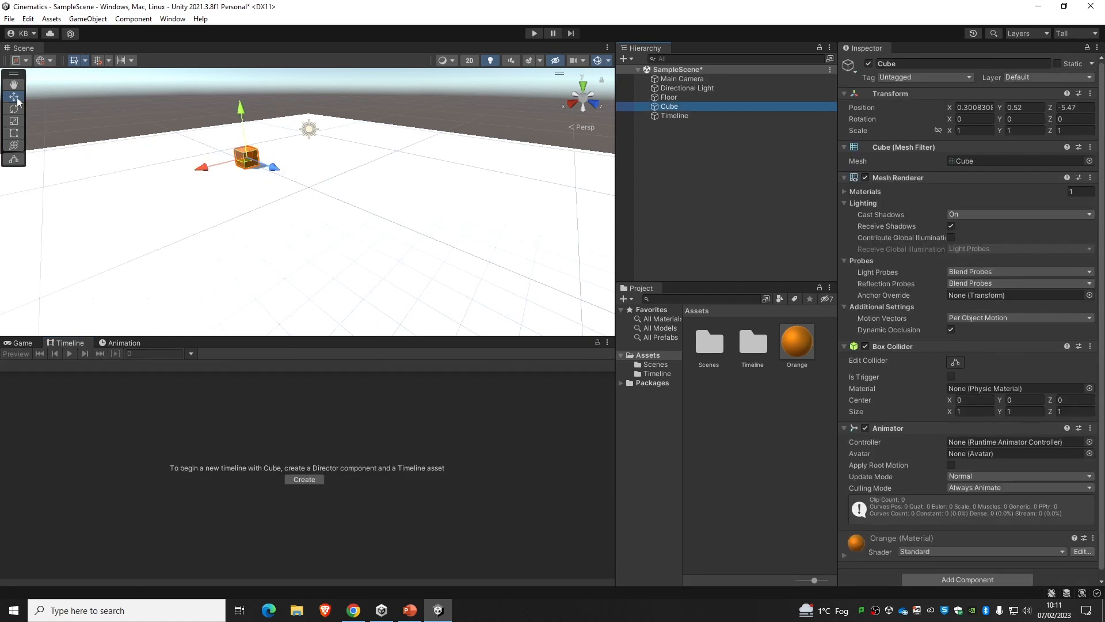
left_click(681, 116)
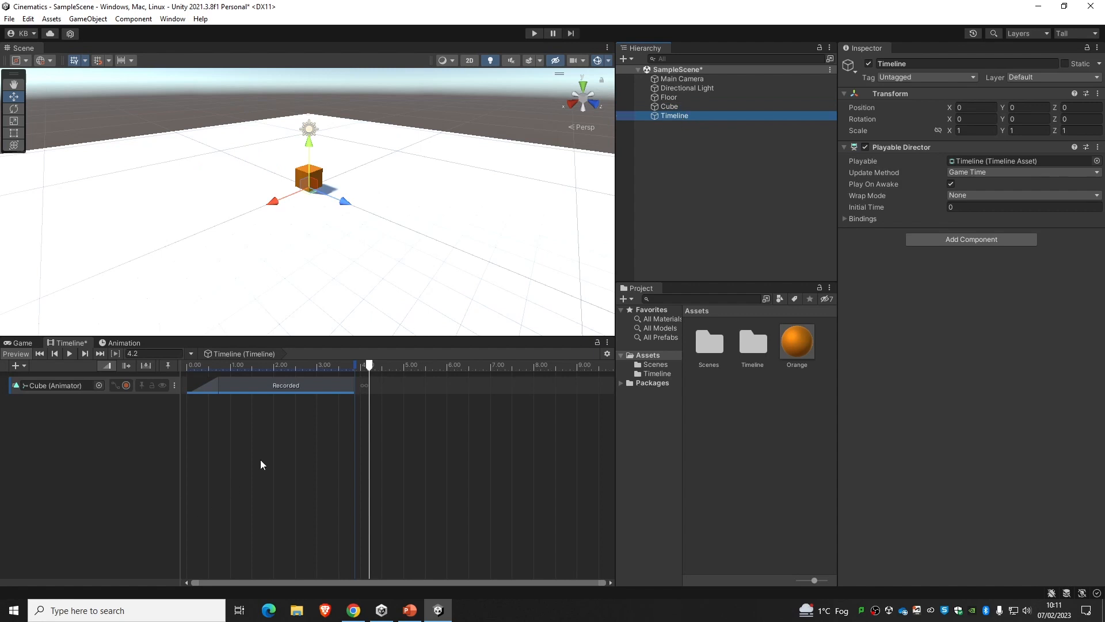
left_click(697, 106)
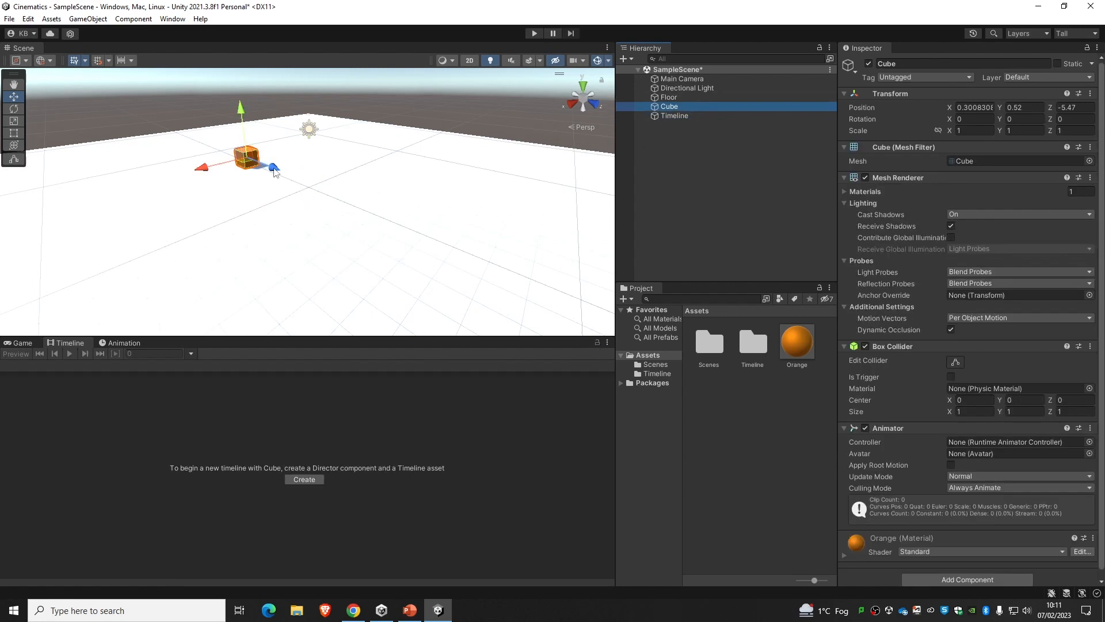
left_click_drag(274, 168, 330, 194)
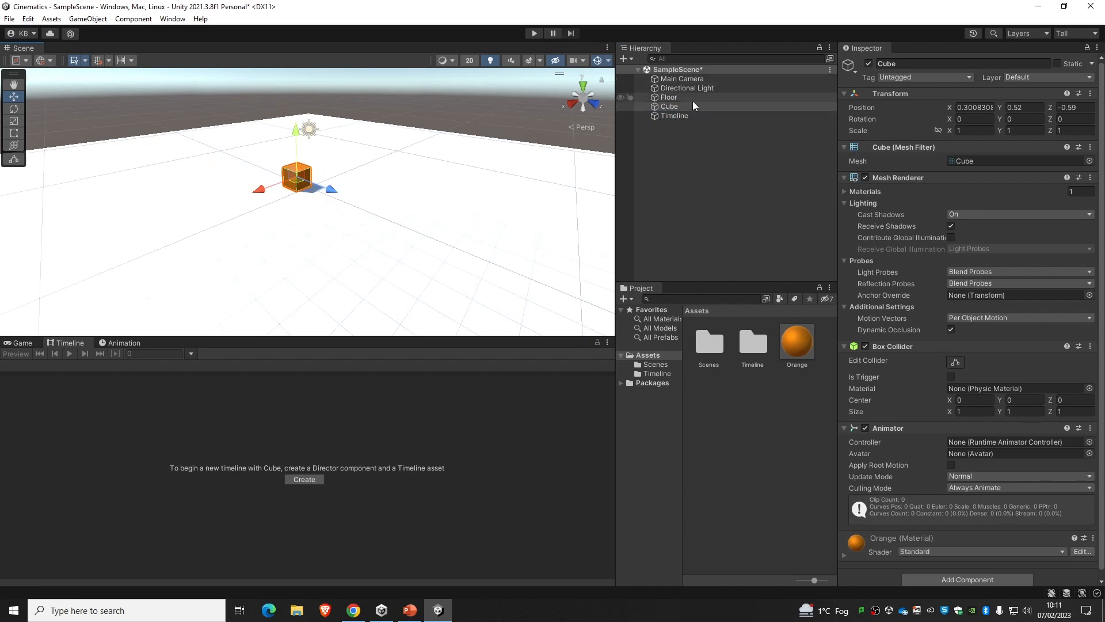
left_click(688, 115)
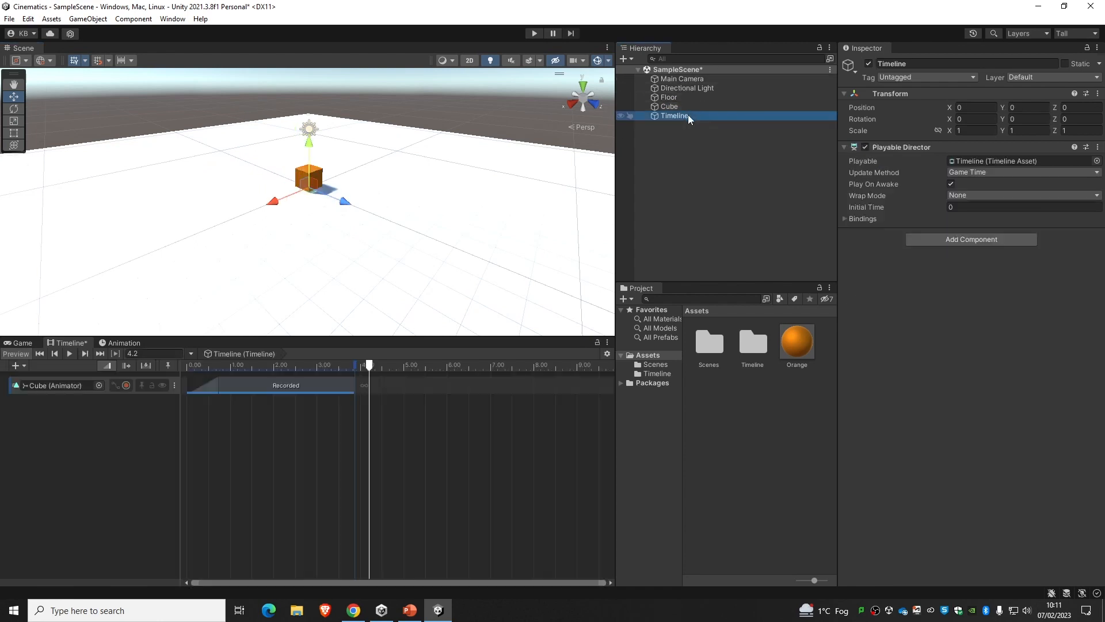
Start recording on the Cube's track at 4.2 seconds and undo the Timeline object's move along Z
left_click(126, 385)
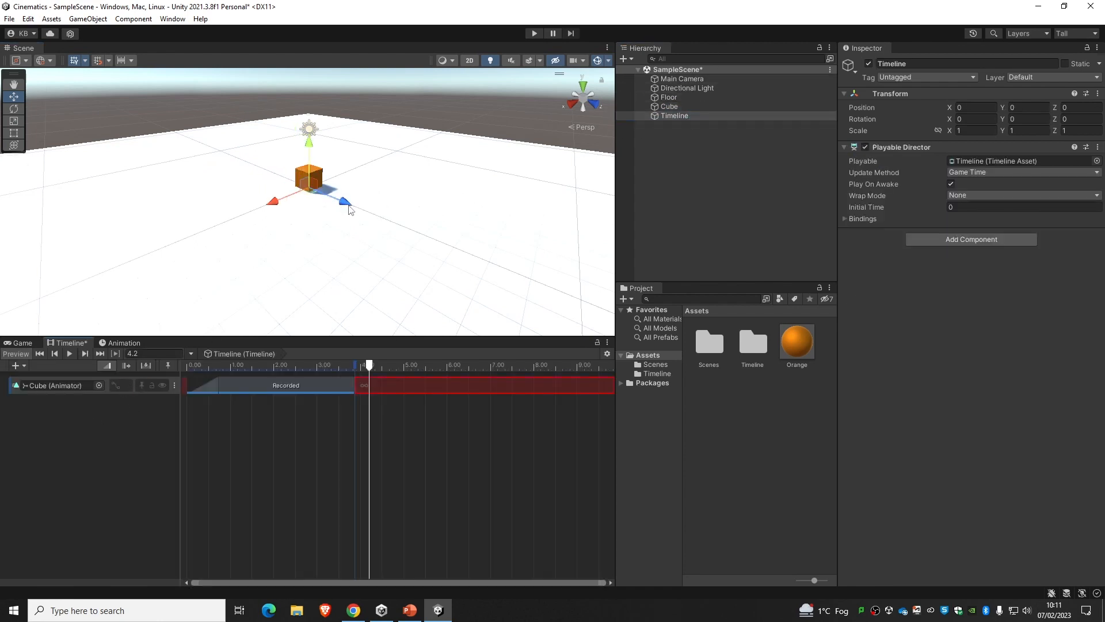
left_click_drag(348, 206, 465, 254)
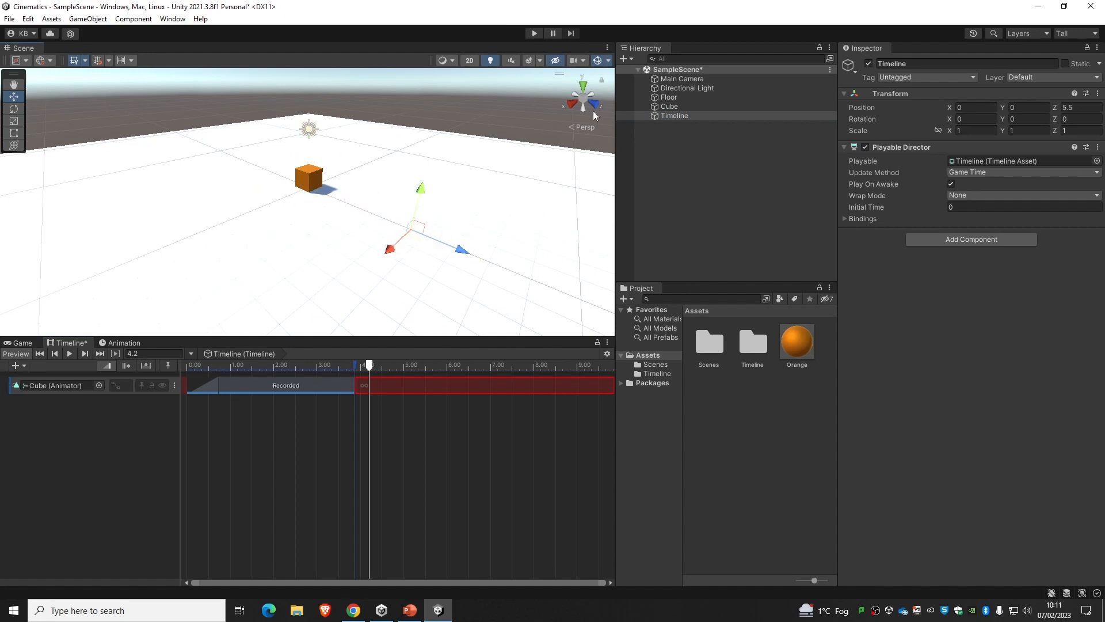
key("ctrl+z")
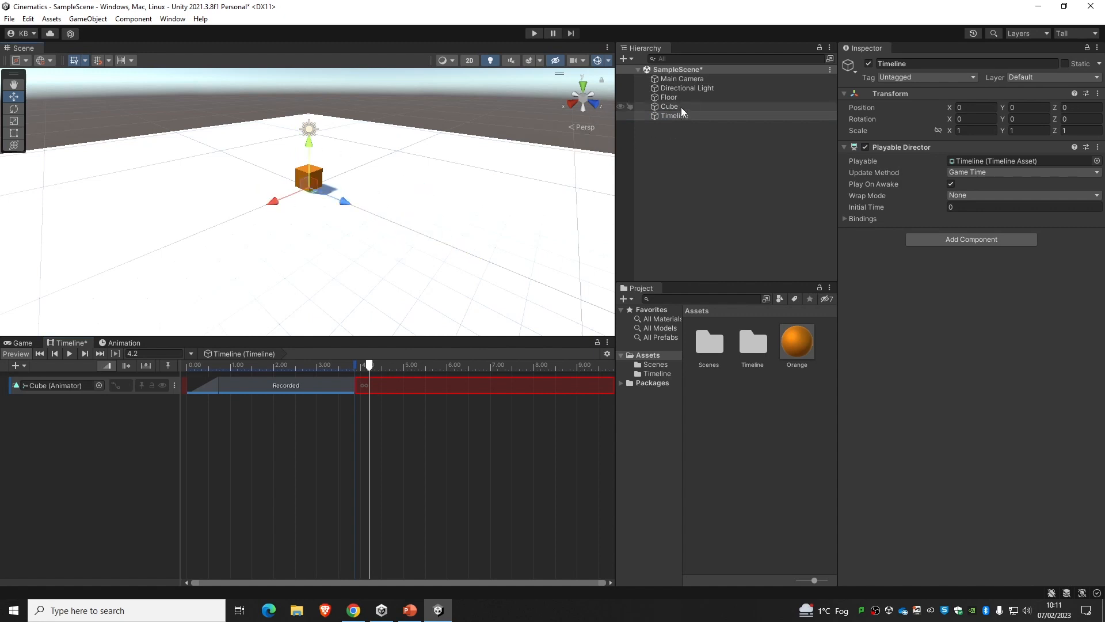
Key the Cube at Z 6.27 at 4.2 seconds and extend its new Recorded (1) clip to end at 8.9 seconds
left_click(680, 107)
left_click_drag(346, 191, 506, 232)
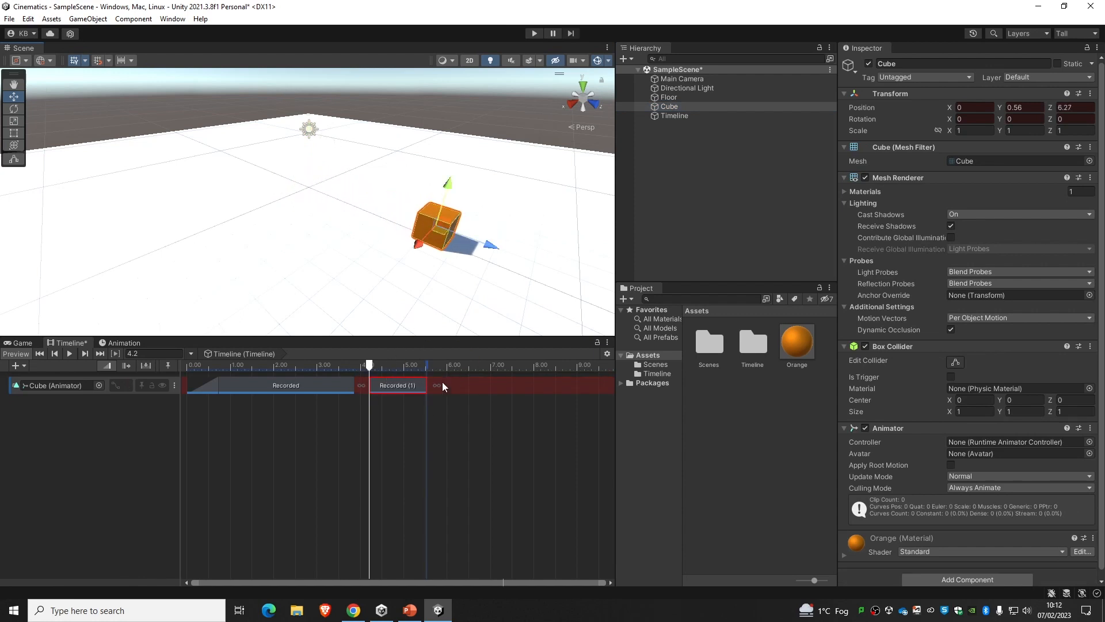
left_click_drag(425, 386, 573, 387)
Record the Cube at X -11.03 at 5.7167 seconds and at Z -8.55 at 7.2167 seconds
left_click_drag(375, 363, 435, 364)
left_click(417, 249)
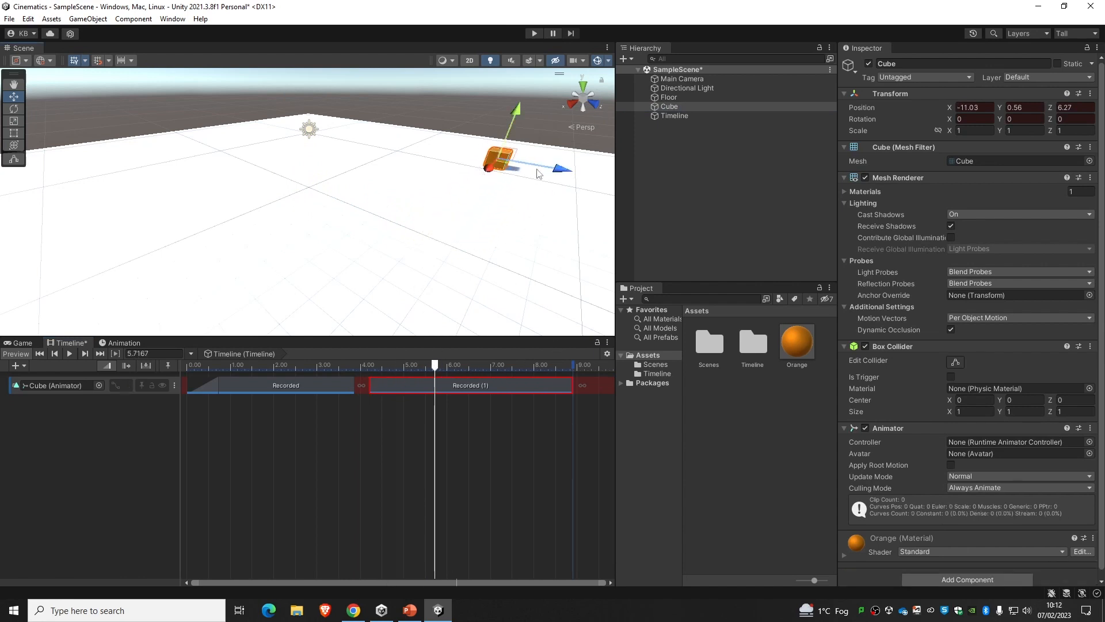
left_click_drag(436, 369, 499, 365)
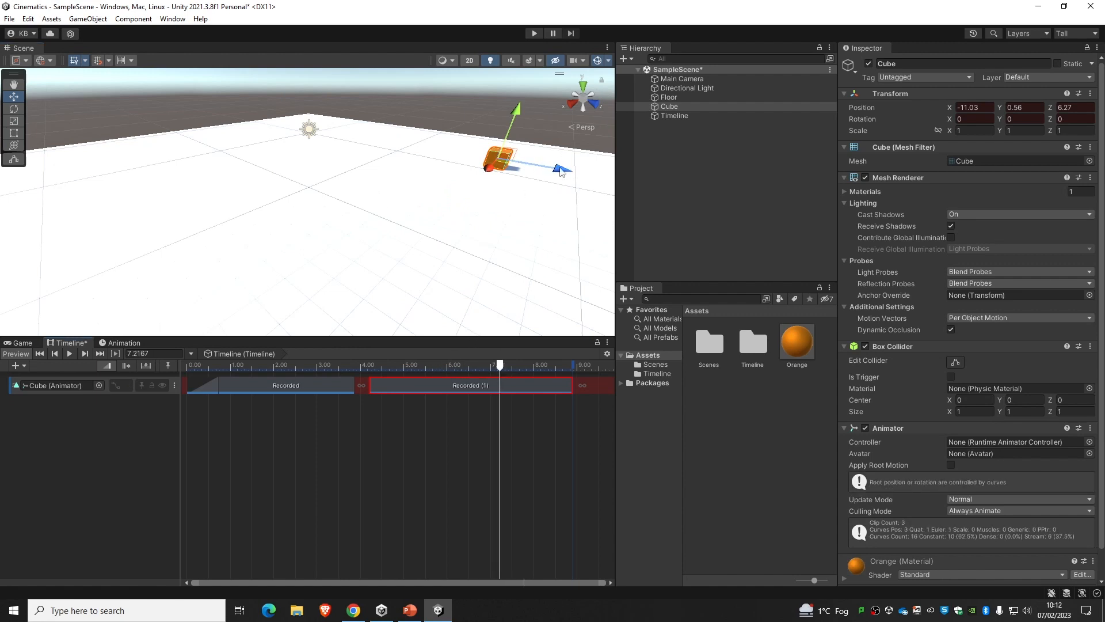
left_click_drag(561, 168, 358, 166)
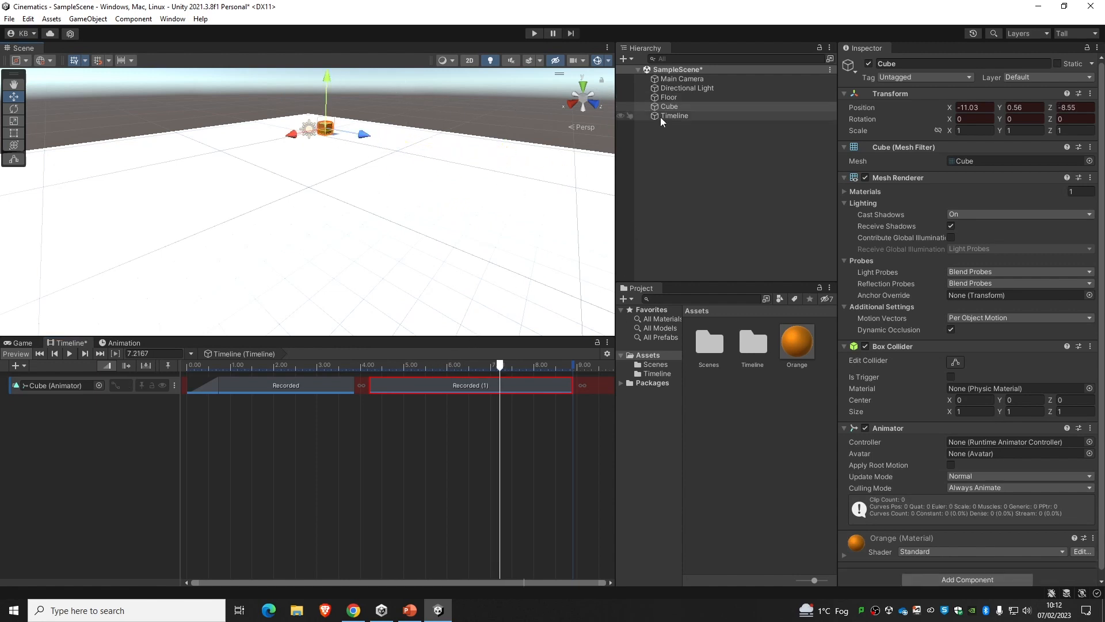
Record the Cube at X -0.96 at 8.4833 seconds and stop recording on its track
left_click_drag(499, 366, 556, 372)
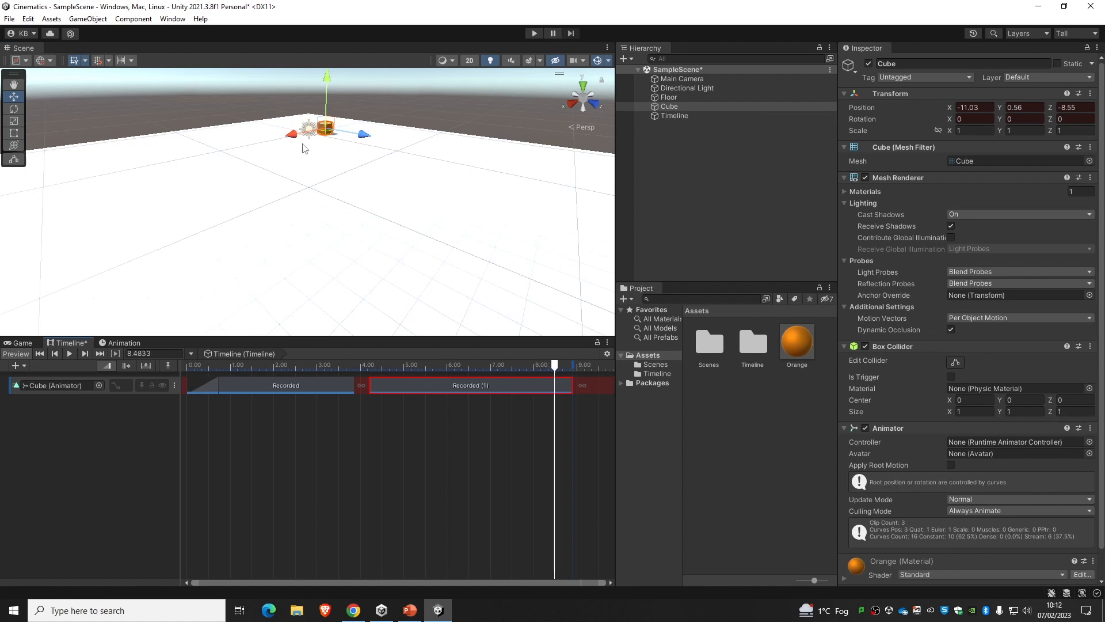
left_click_drag(290, 134, 208, 205)
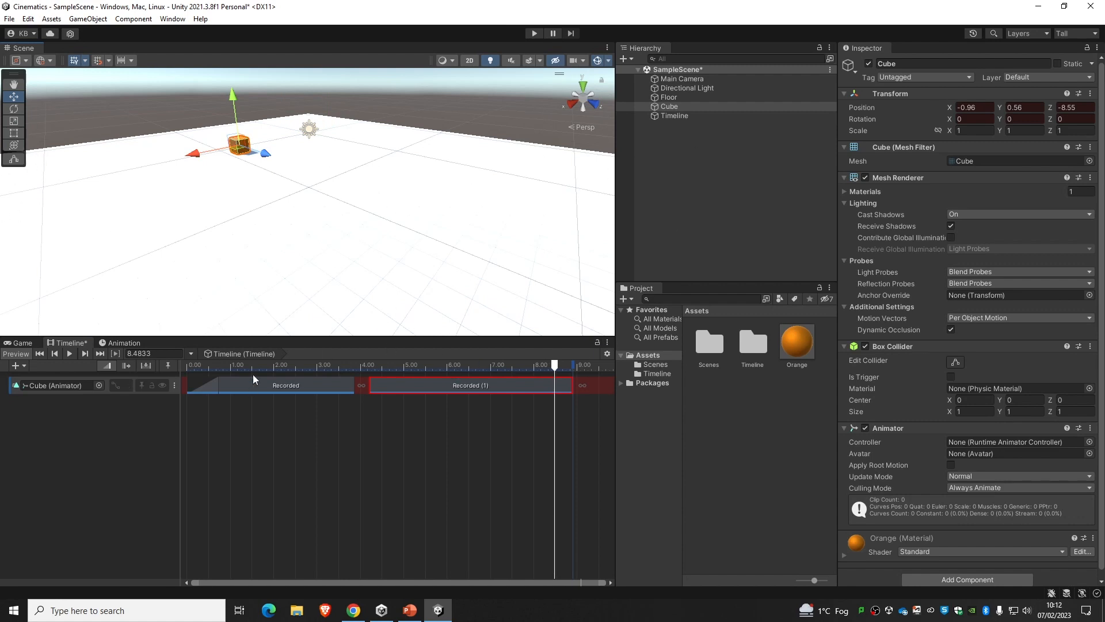
left_click(126, 385)
Open the Recorded (1) clip for keyframe editing and select the first keyframe of the Cube's position
double_click(492, 384)
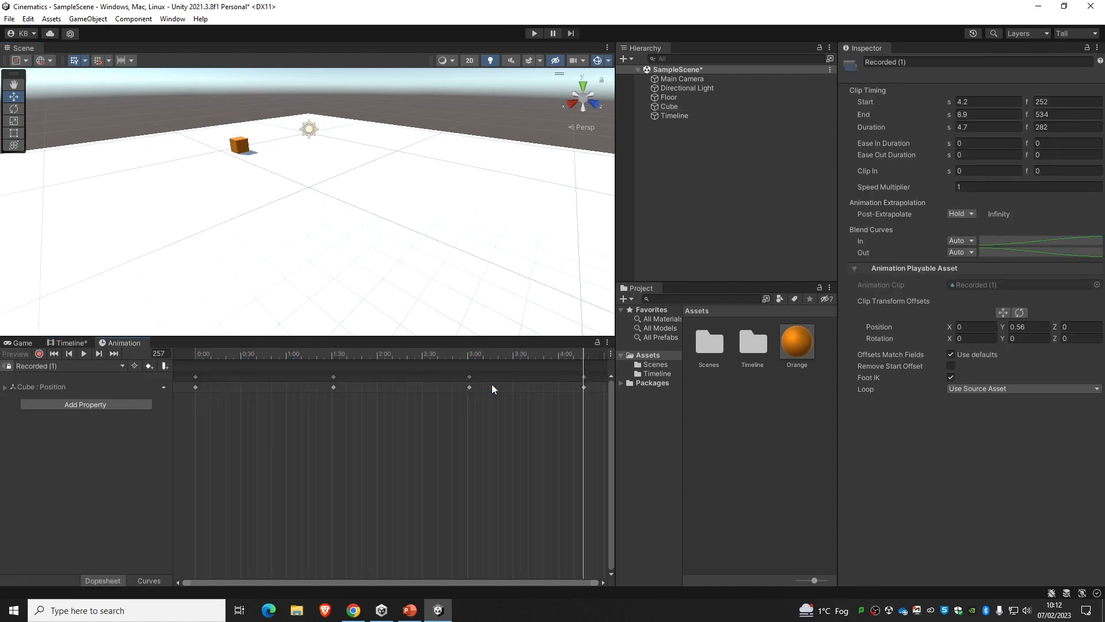
left_click(196, 387)
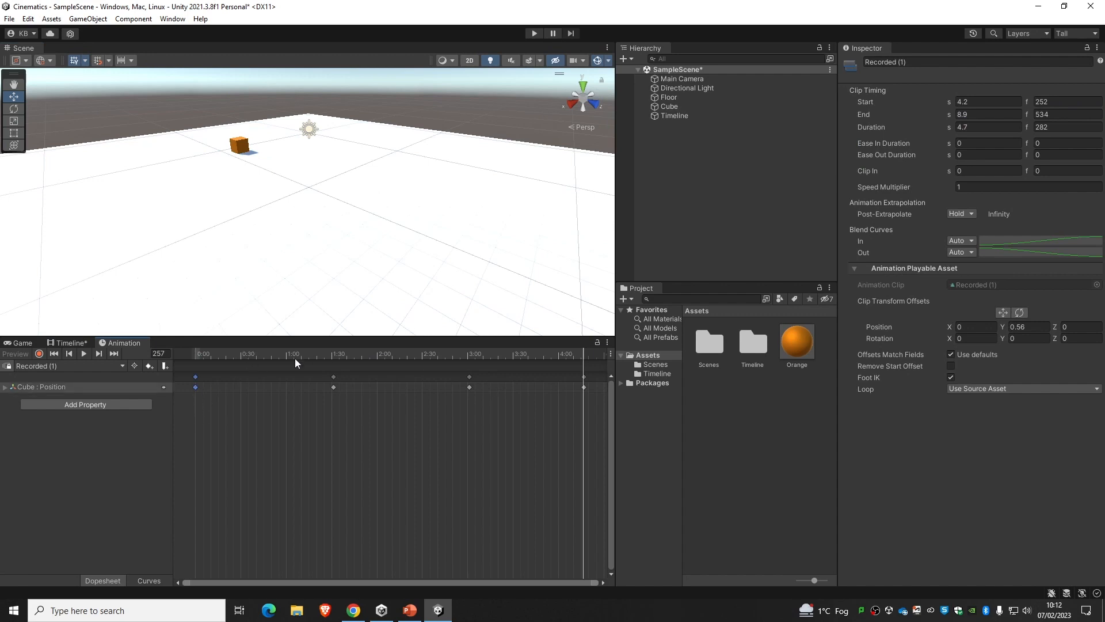
Replace the Recorded (1) clip's keyframe at frame 0 by recording the cube at X -11.03, Y 0.56 and about Z 5.82
left_click_drag(338, 354, 185, 353)
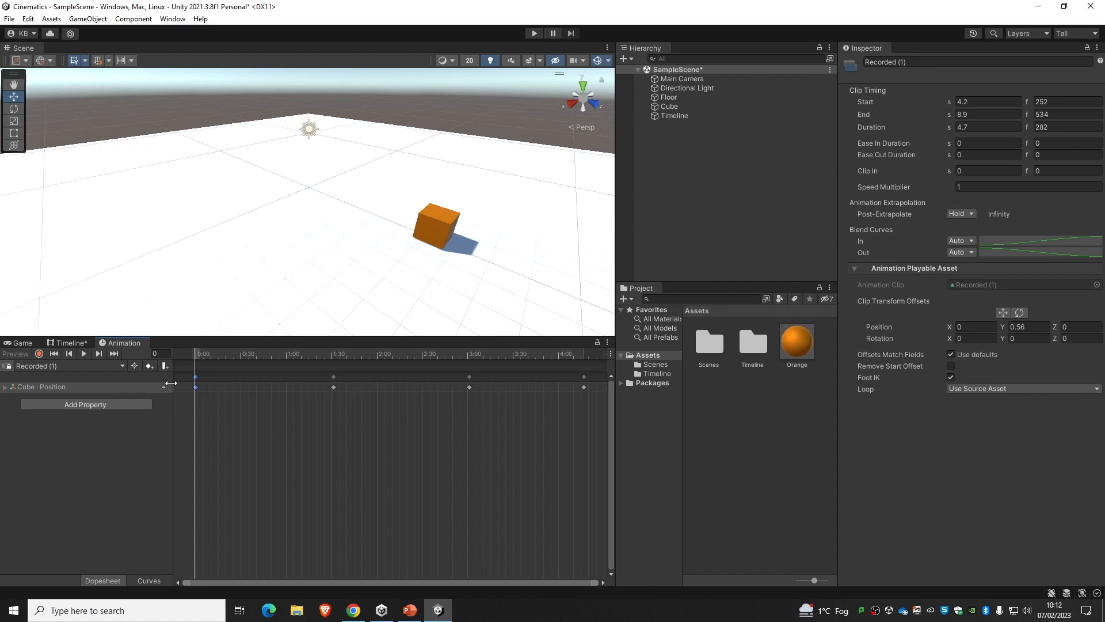
key("Delete")
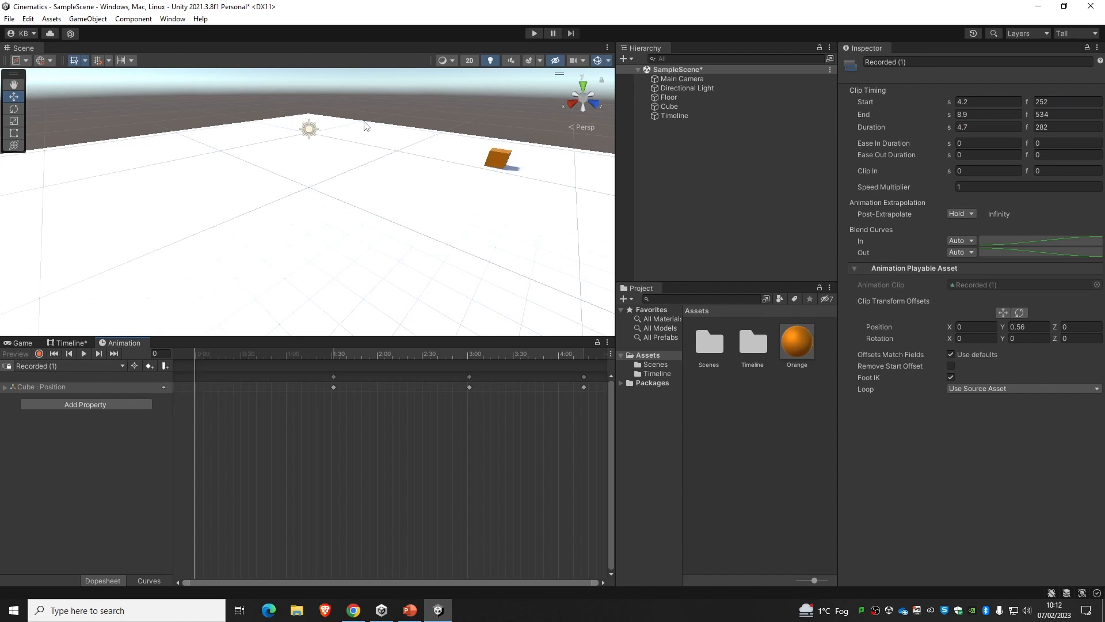
left_click(39, 352)
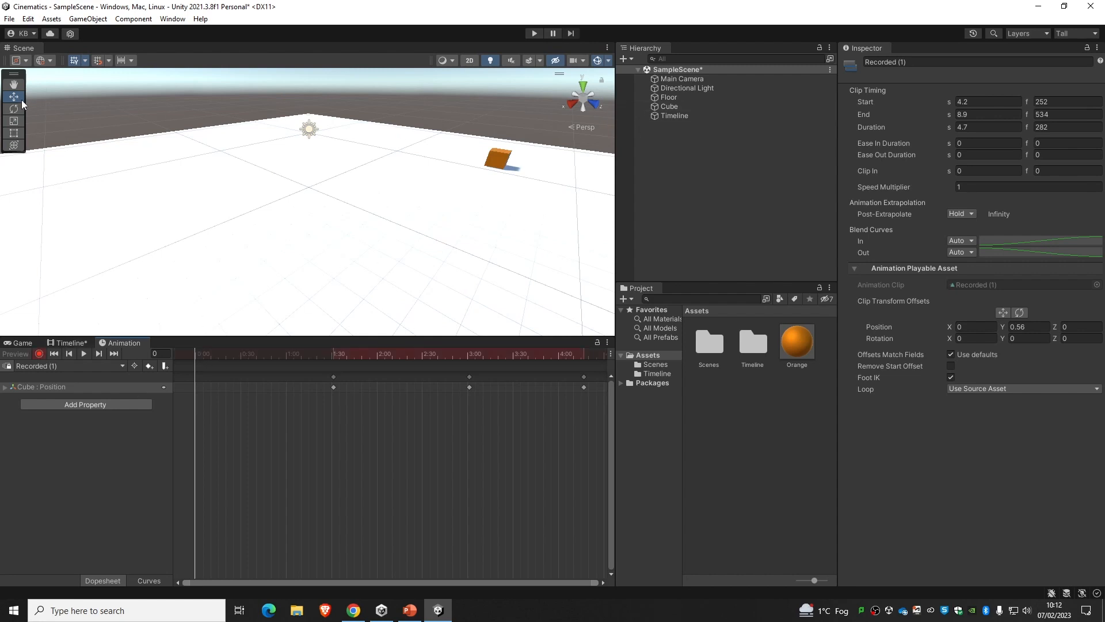
left_click(685, 108)
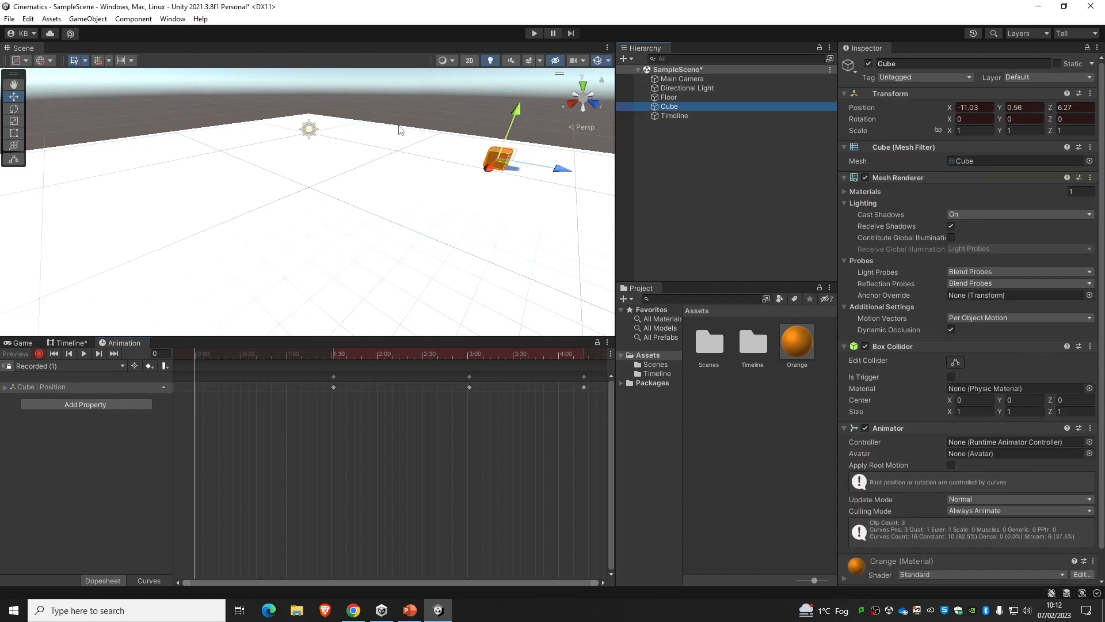
left_click_drag(551, 175, 545, 175)
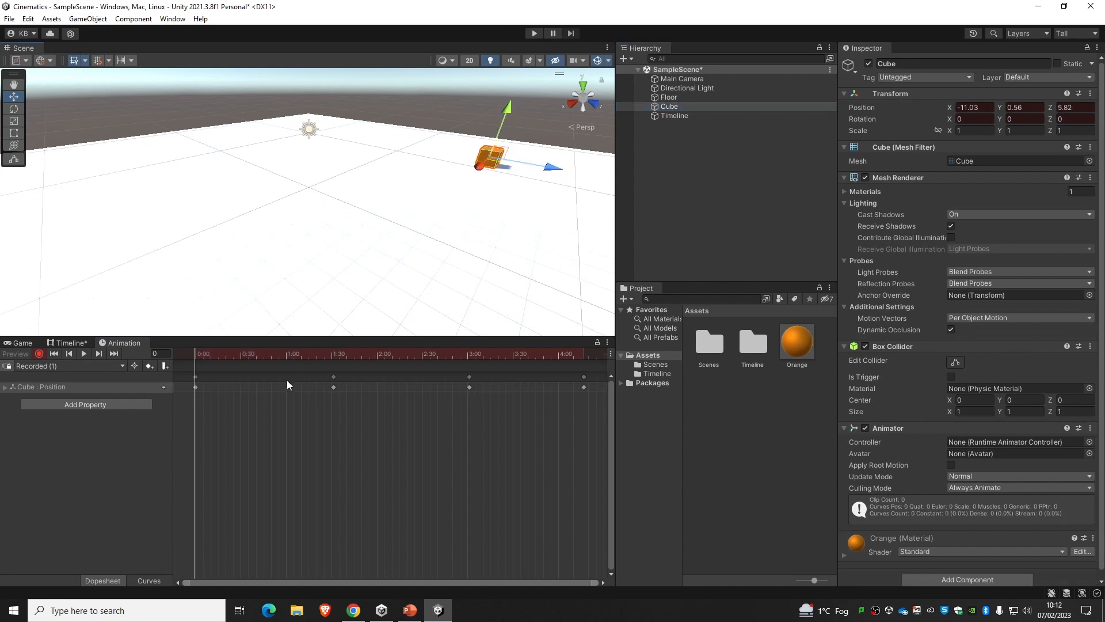
left_click(38, 354)
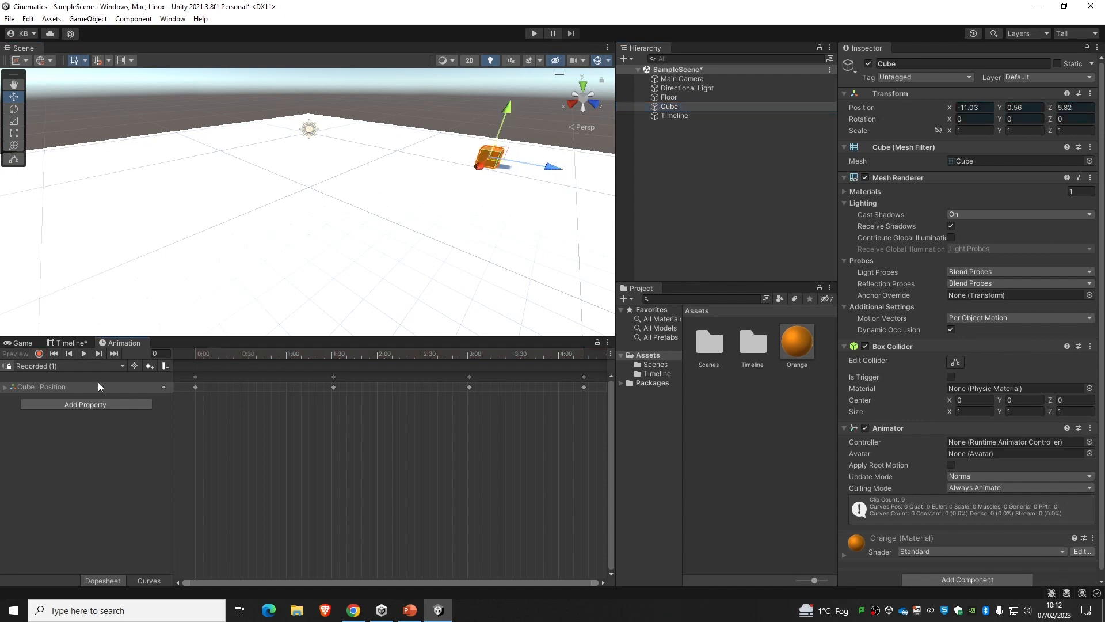
Match the offsets of the Recorded (1) clip to the previous clip in the timeline
left_click_drag(192, 361, 132, 374)
left_click(64, 344)
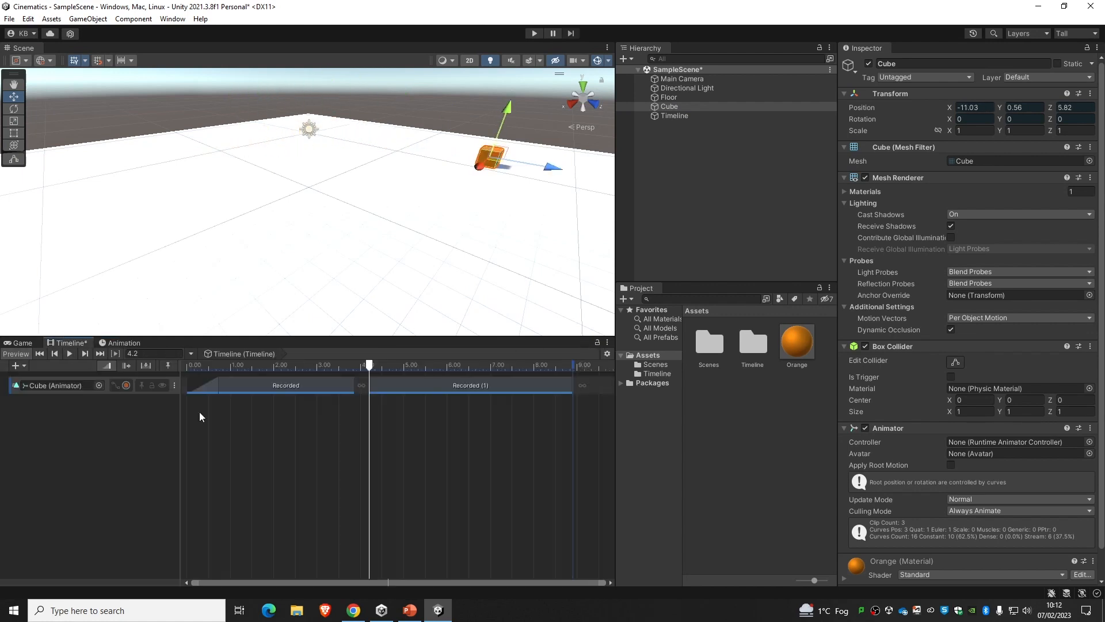
mouse_move(379, 363)
left_mouse_down()
mouse_move(323, 364)
mouse_move(387, 378)
left_mouse_up()
right_click(415, 385)
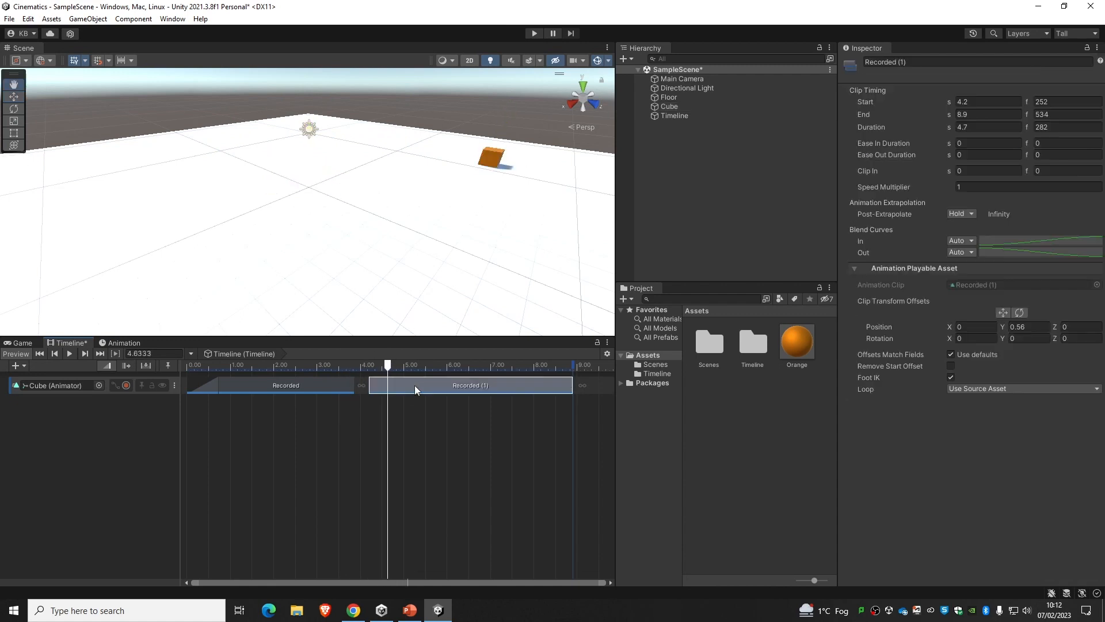
left_click(535, 520)
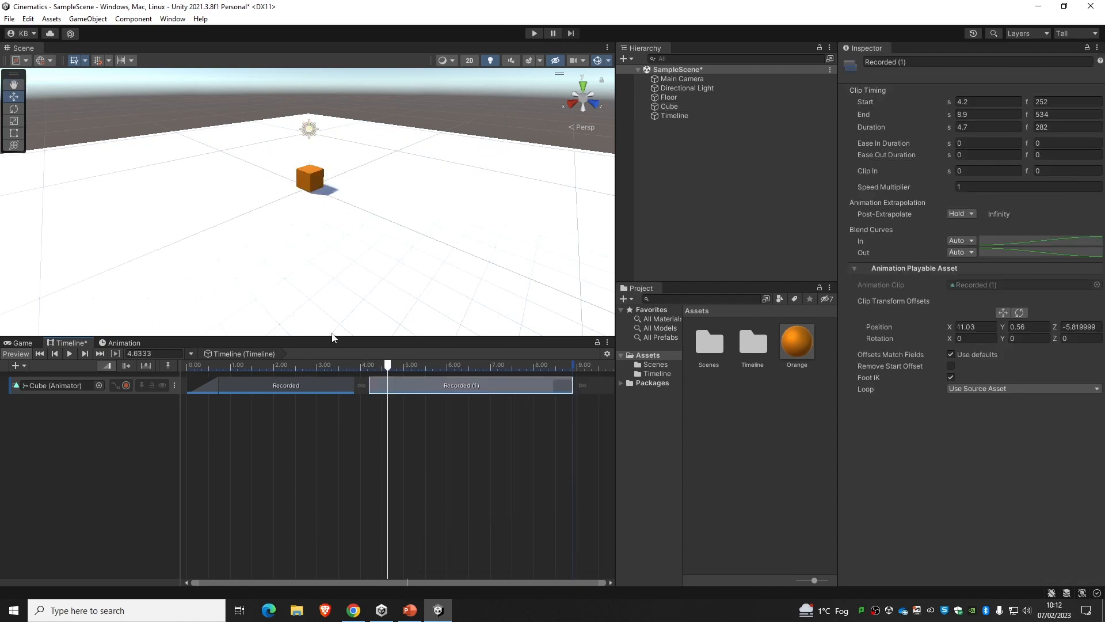
Play the timeline from the beginning to preview the cube's motion across both clips
left_click_drag(386, 365, 269, 364)
key("space")
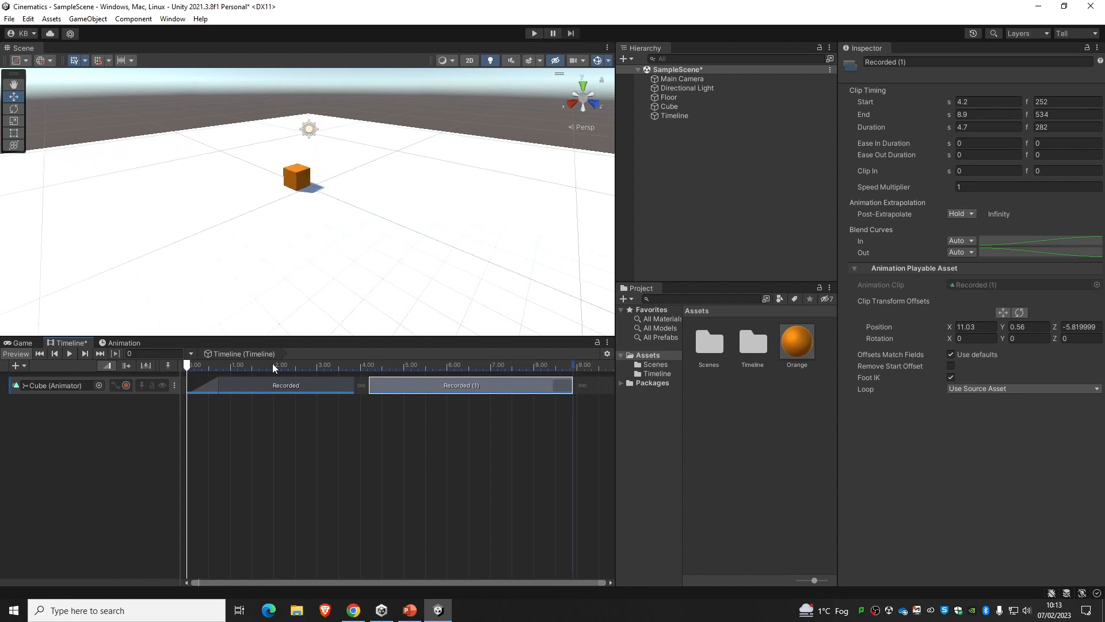
left_click(69, 354)
Move the Recorded (1) clip to start at about 7.58 s and preview the timeline with the gap
left_click_drag(393, 385, 541, 385)
left_click(69, 353)
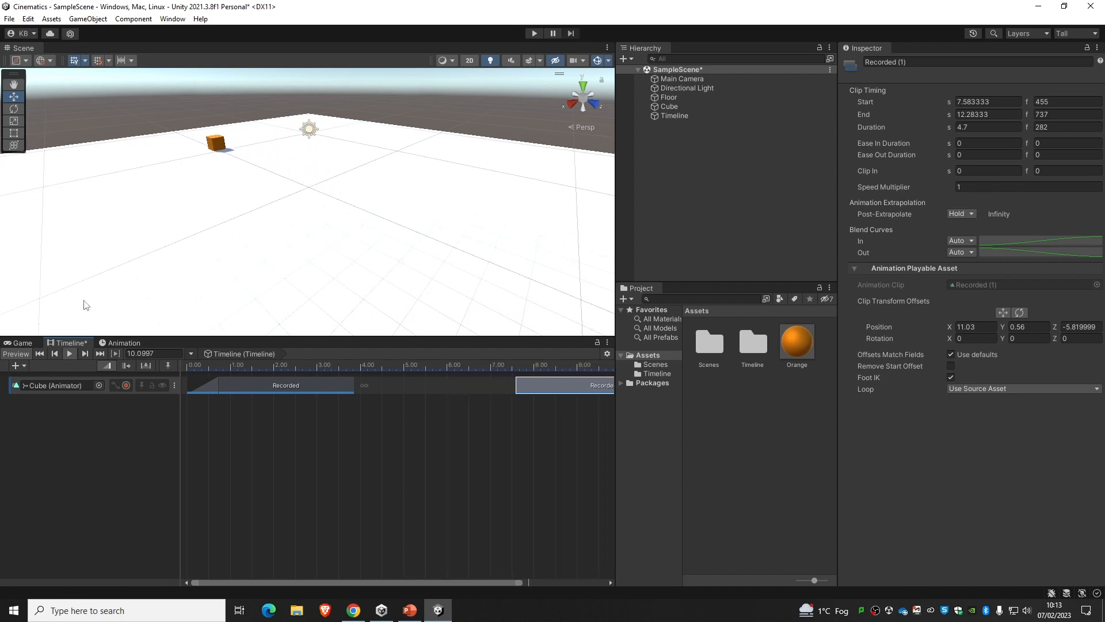
left_click(68, 353)
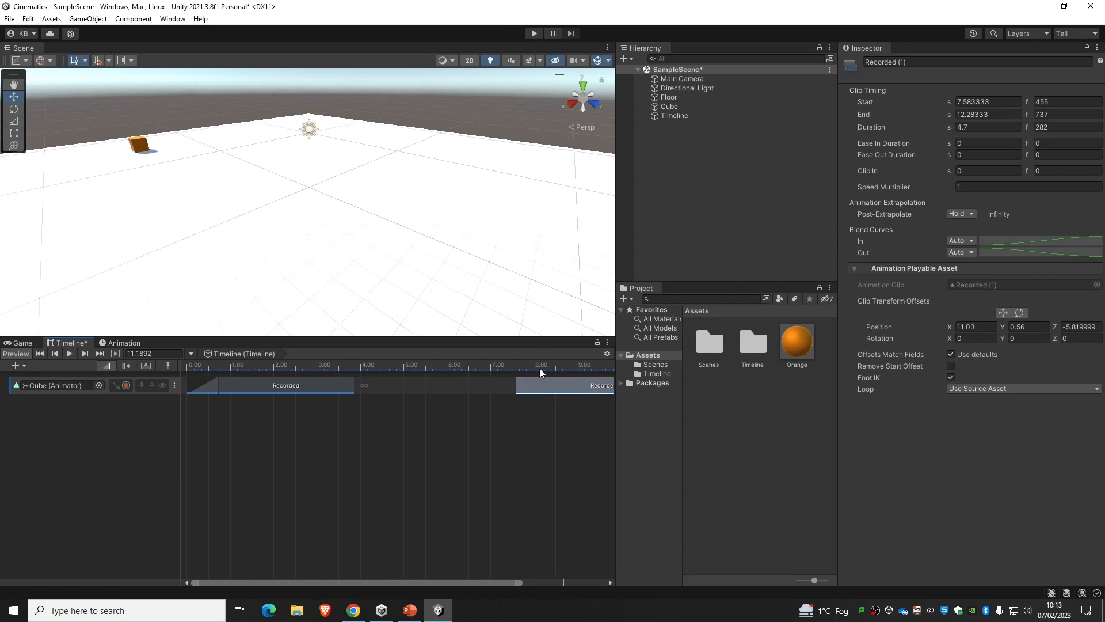
Move the Recorded (1) clip to start at about 3.37 s, overlapping Recorded with a 0.5 s blend, and preview the timeline
left_click_drag(560, 383, 364, 385)
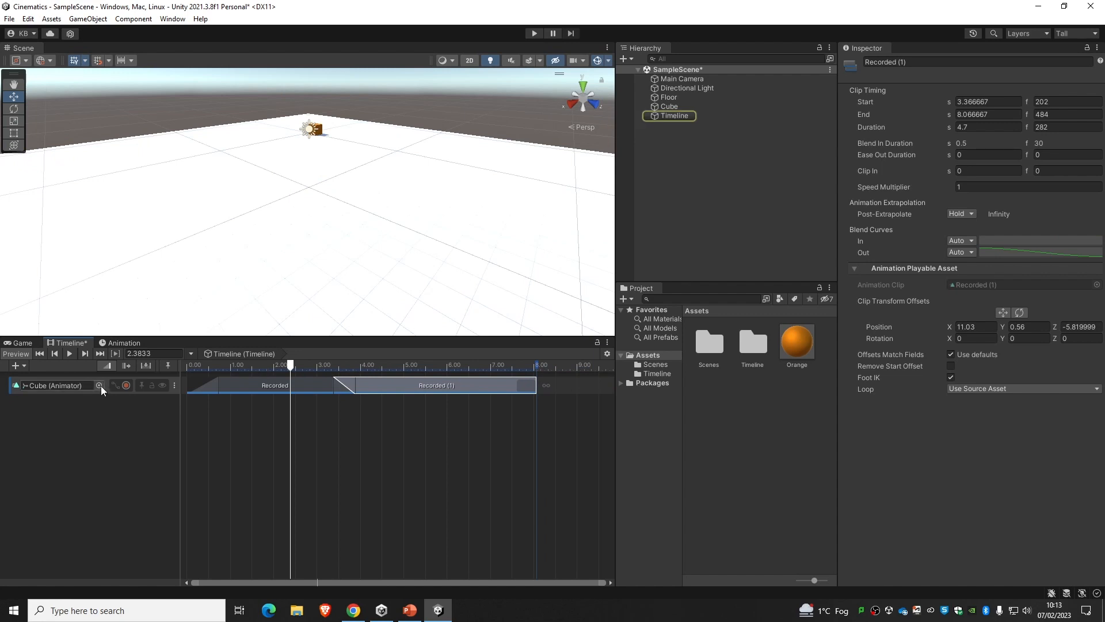
left_click(70, 353)
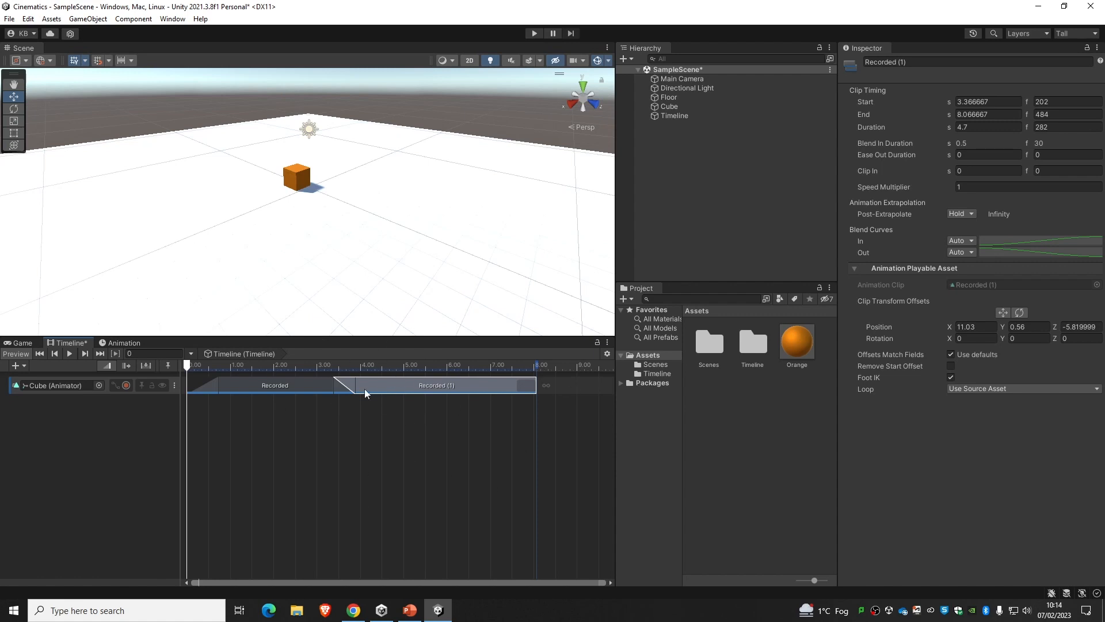
left_click(70, 354)
Split the Recorded (1) clip at about 6.95 s and move its second part to start at about 7.83 s
left_click(489, 369)
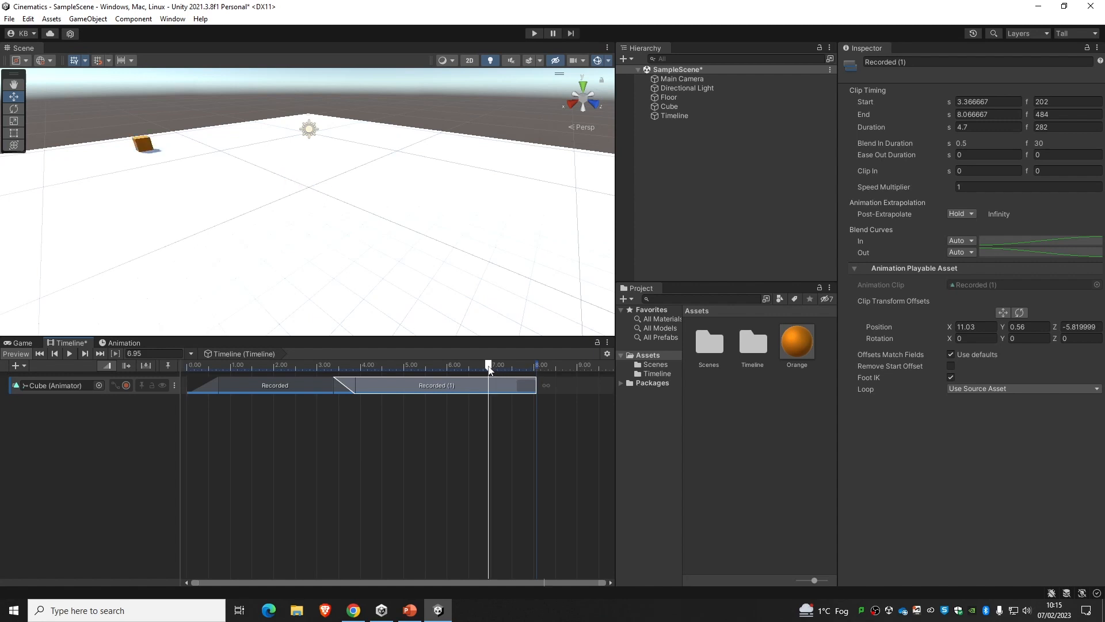
key("s")
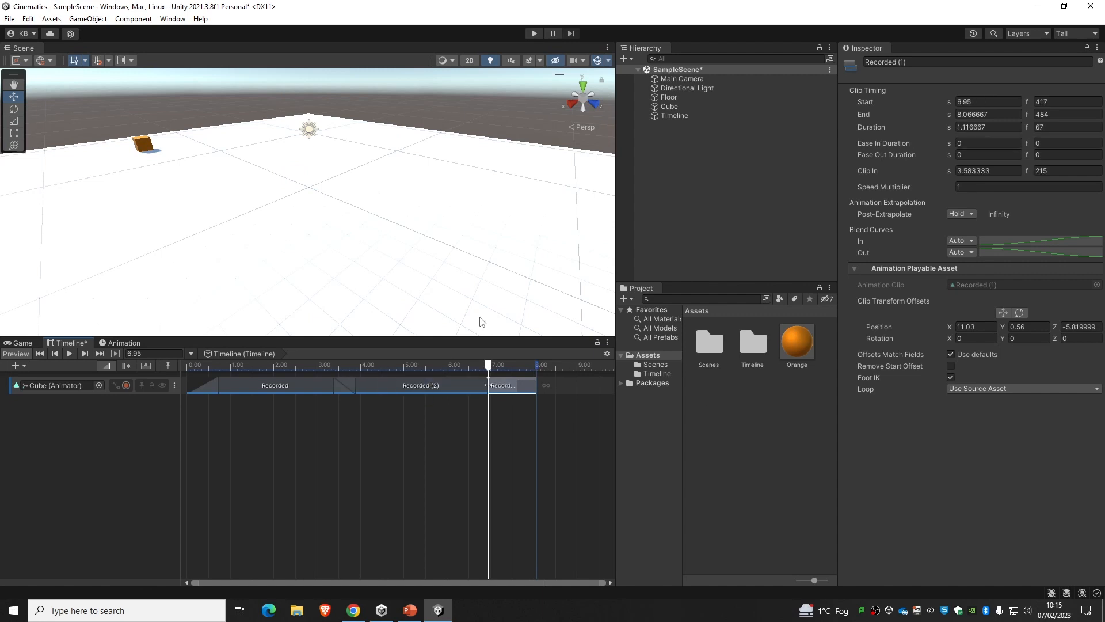
left_click_drag(508, 385, 547, 381)
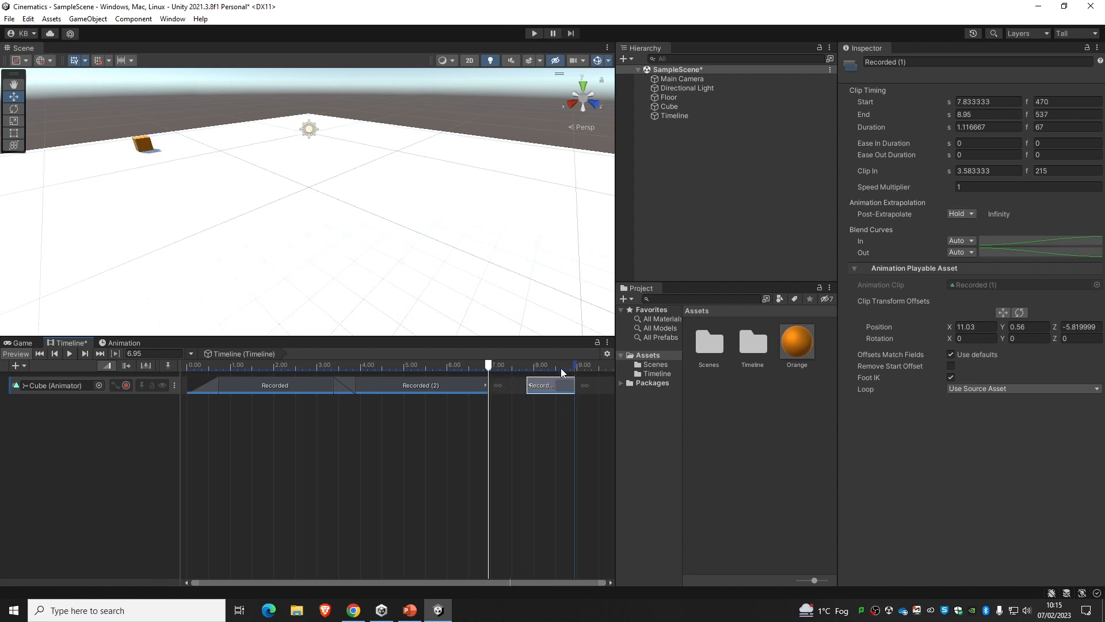
Save the scene and undo the clip's split and move
key("ctrl+s")
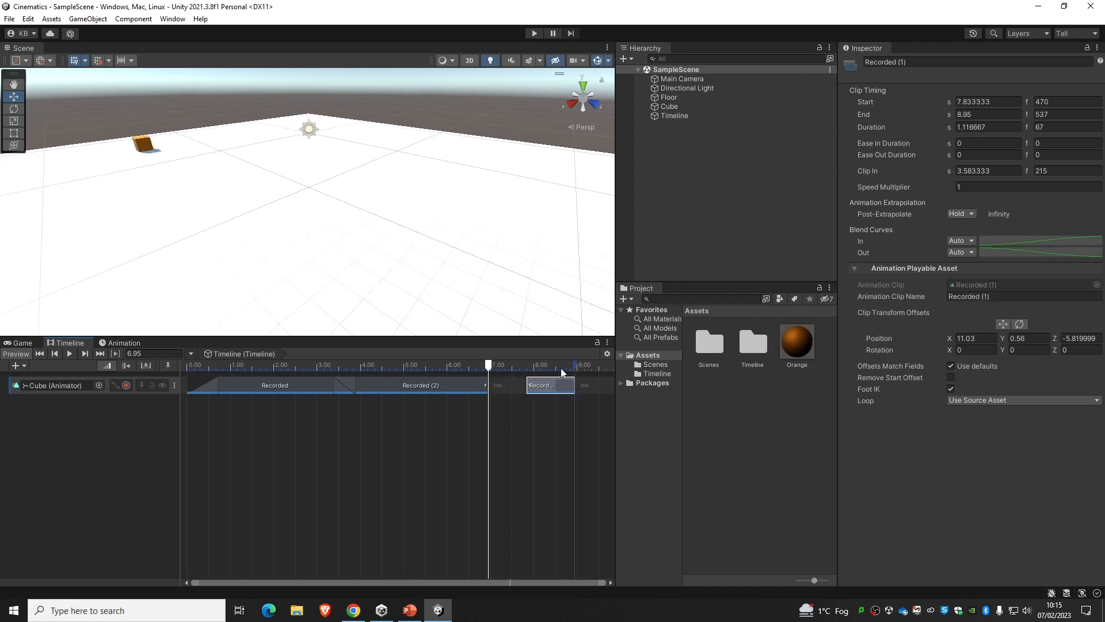
key("ctrl+z")
key("ctrl+z")
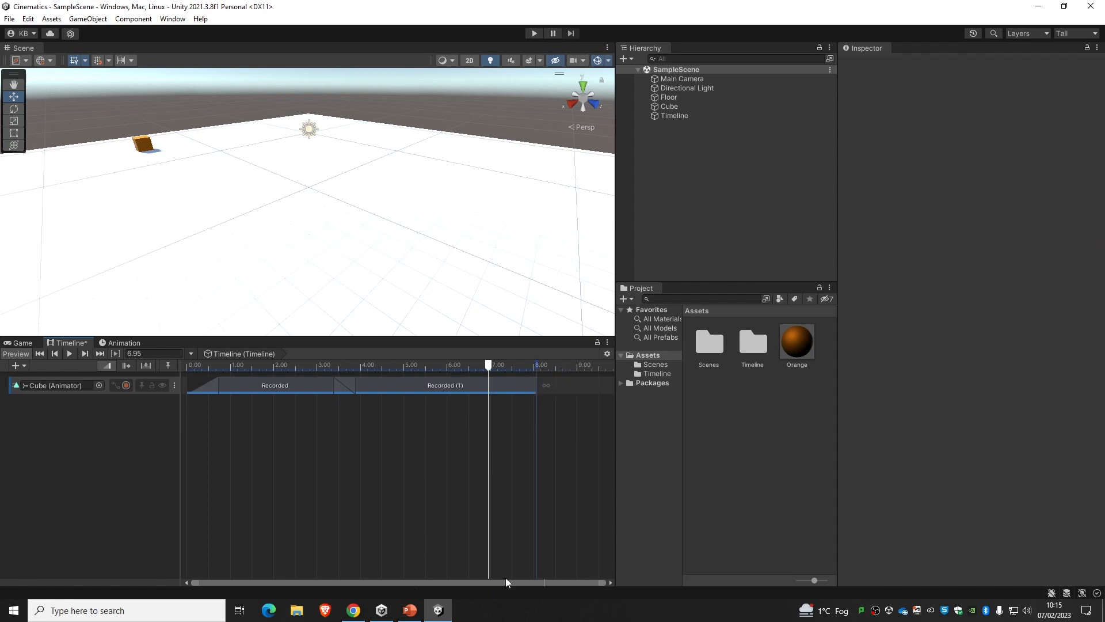
Frame the Recorded clip in the timeline view, then fit all clips back into view
mouse_move(601, 581)
left_mouse_down()
mouse_move(447, 581)
mouse_move(604, 582)
left_mouse_up()
left_click(382, 386)
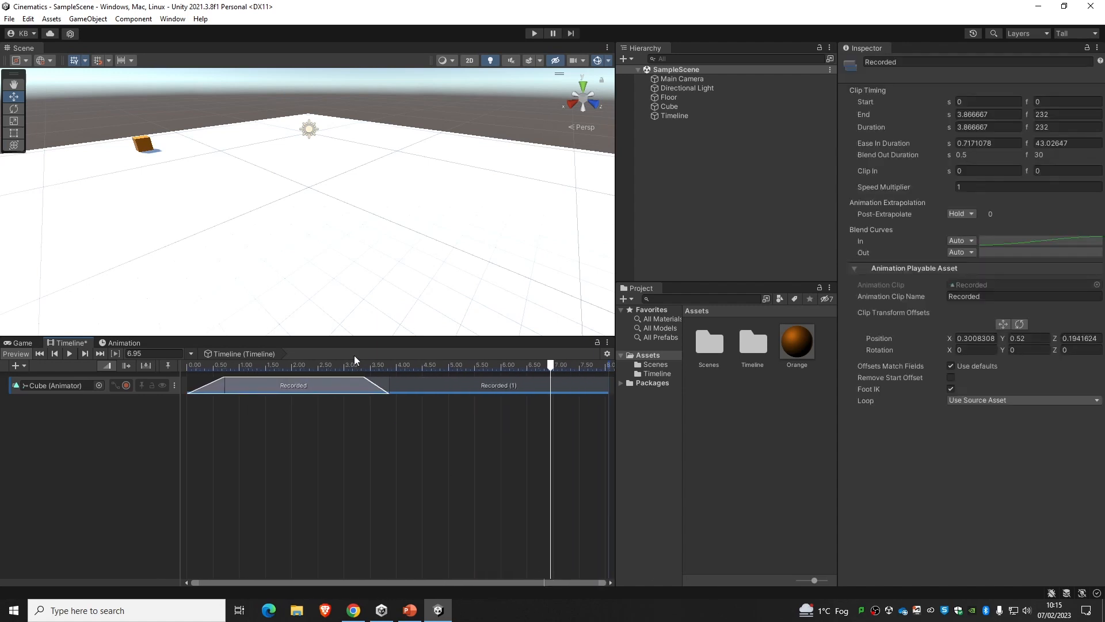
key("f")
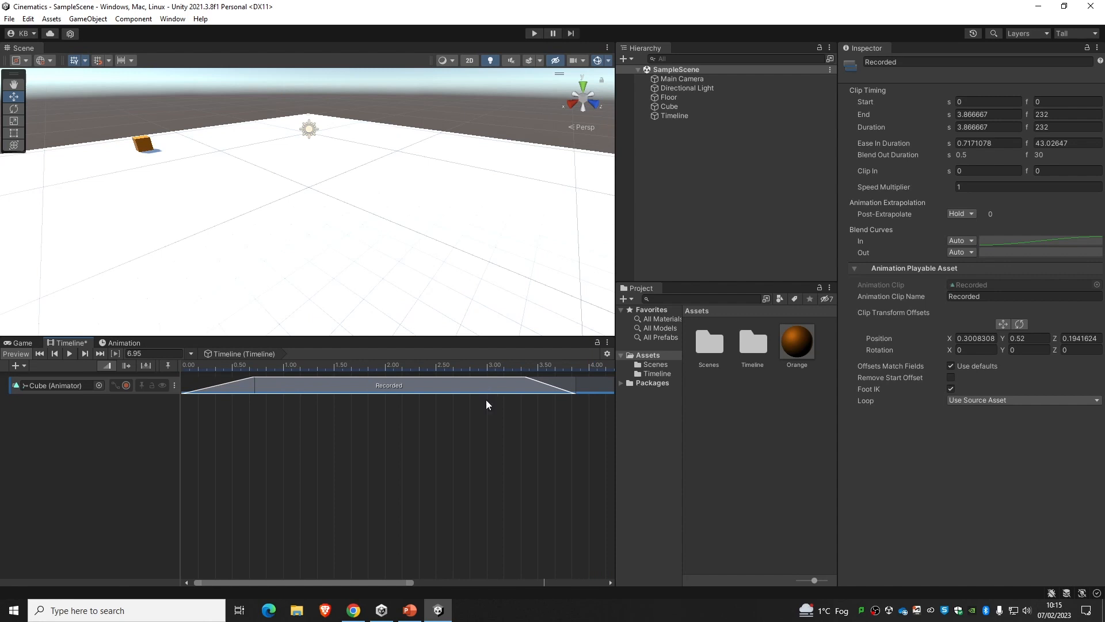
left_click_drag(410, 582, 605, 582)
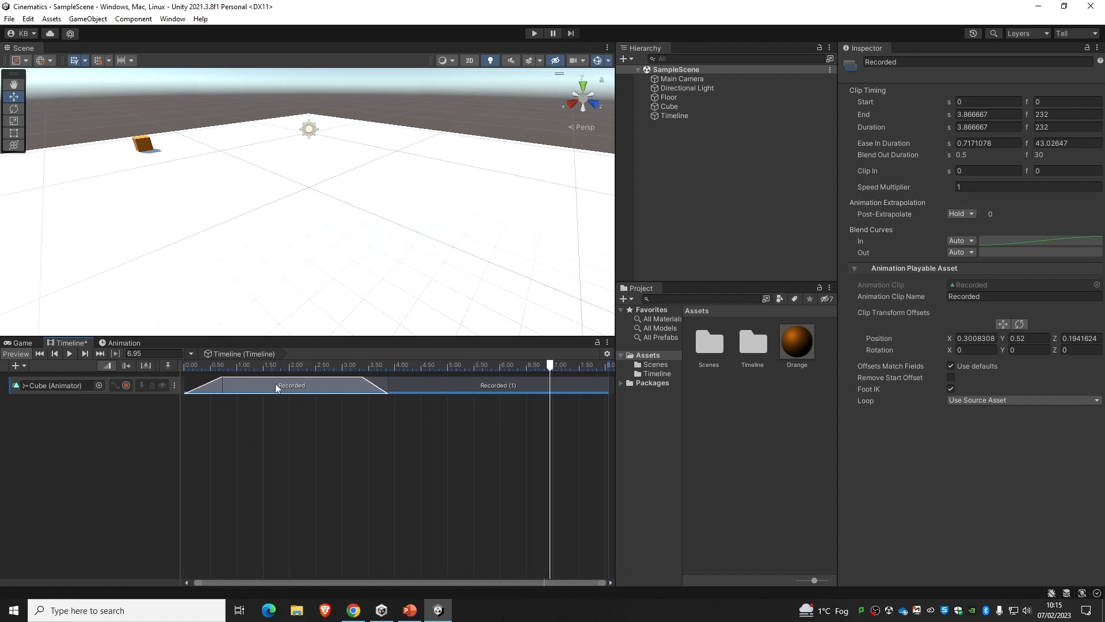
key("f")
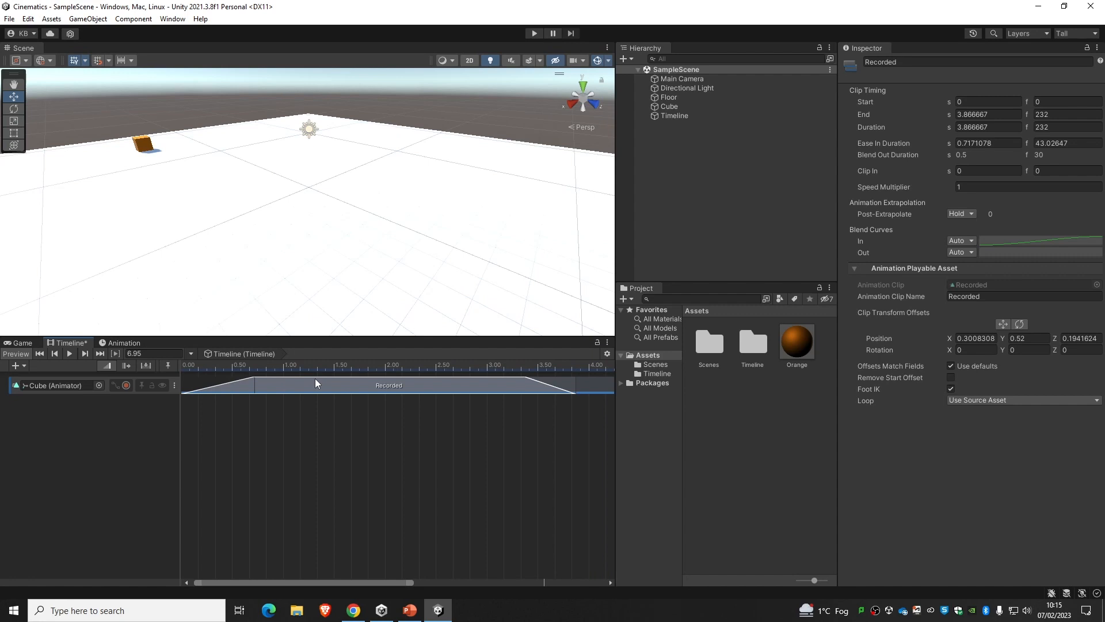
key("a")
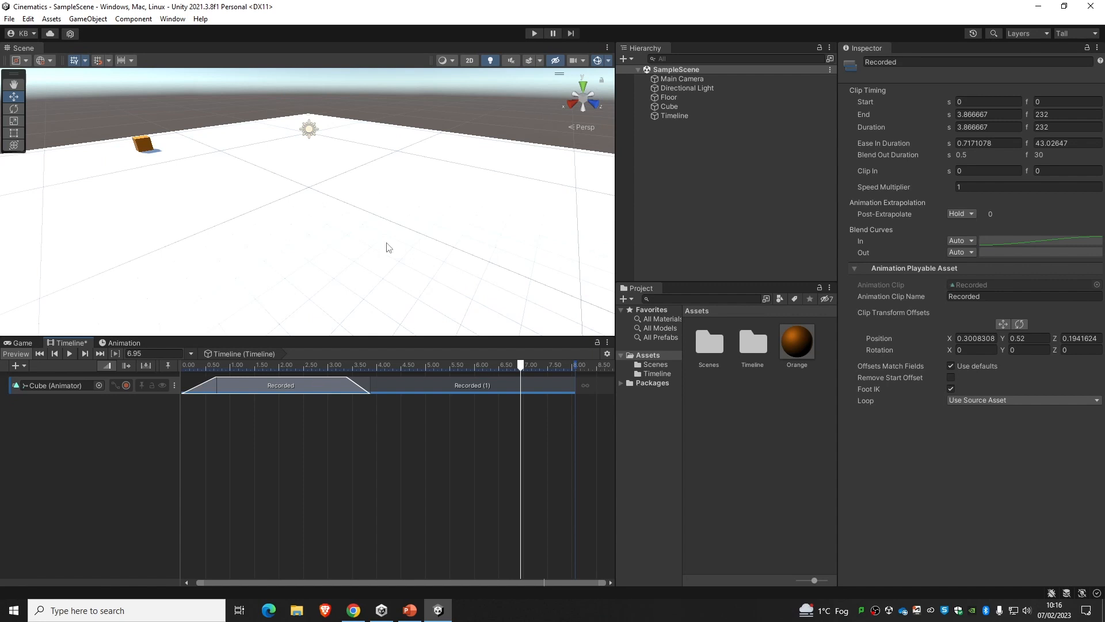
Set the Wrap Mode of the Timeline object's Playable Director to Loop
left_click(707, 115)
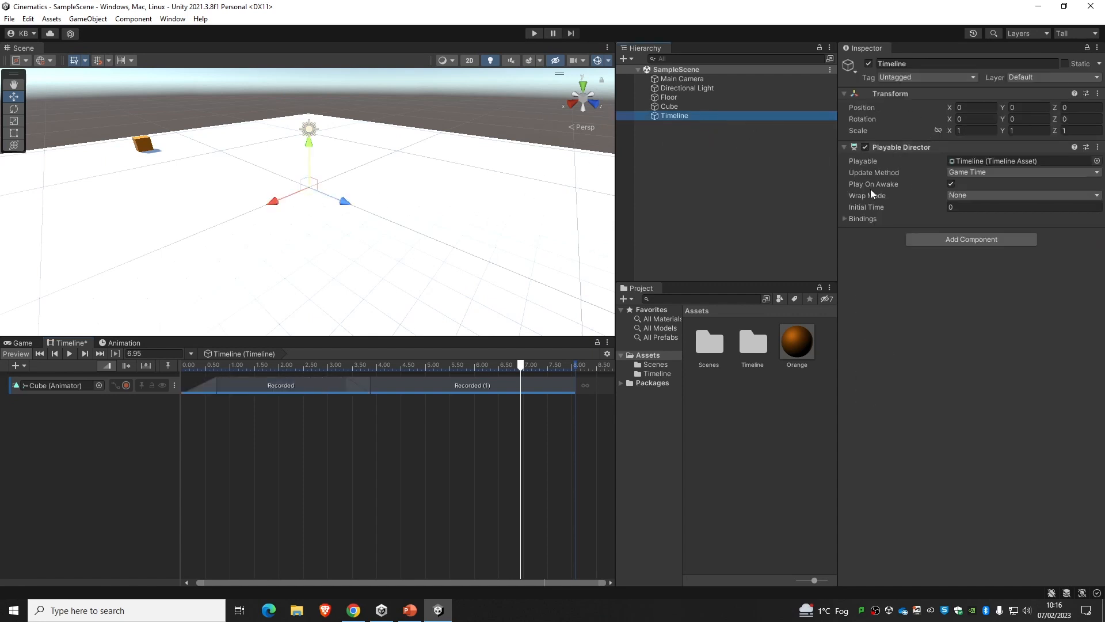
left_click(1032, 192)
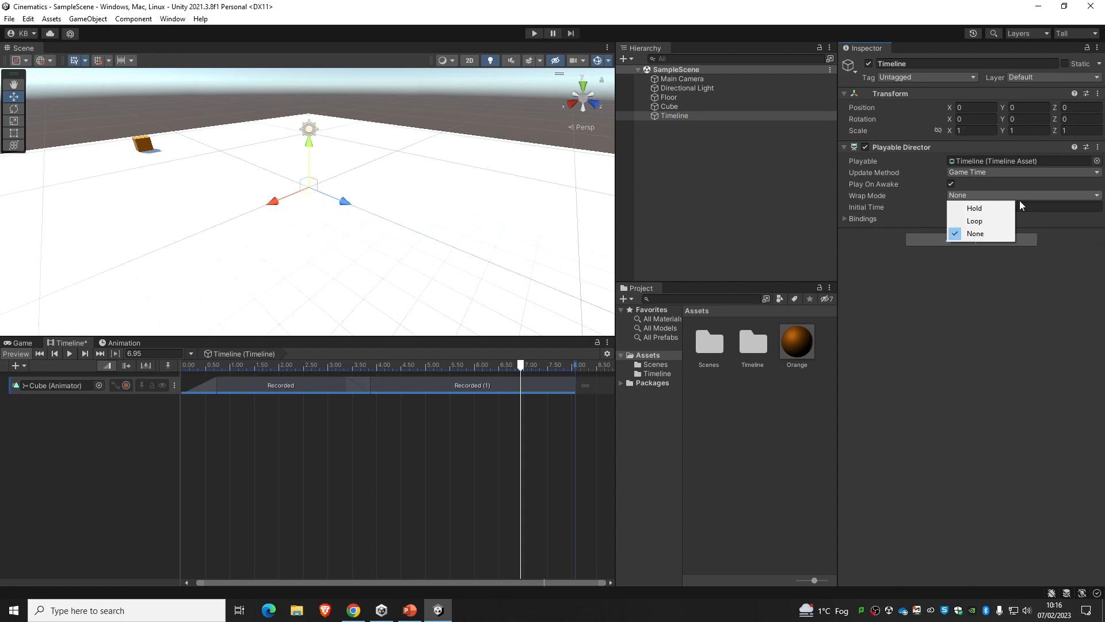
left_click(990, 221)
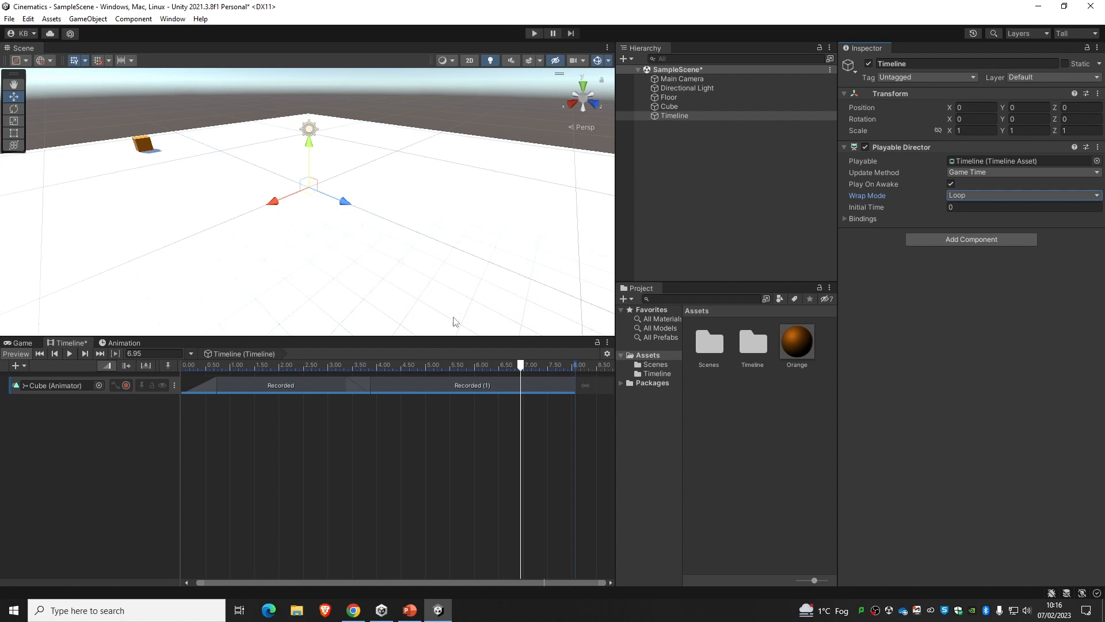
Return the timeline to 0, run the scene to watch the looping animation, and stop it
left_click_drag(517, 369, 159, 348)
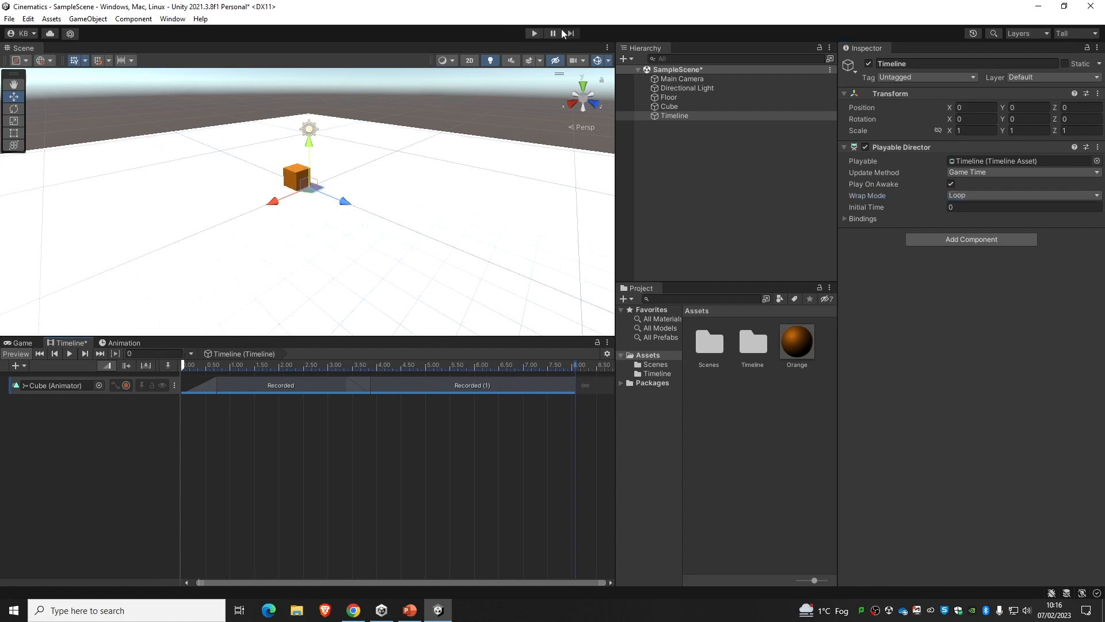
left_click(535, 33)
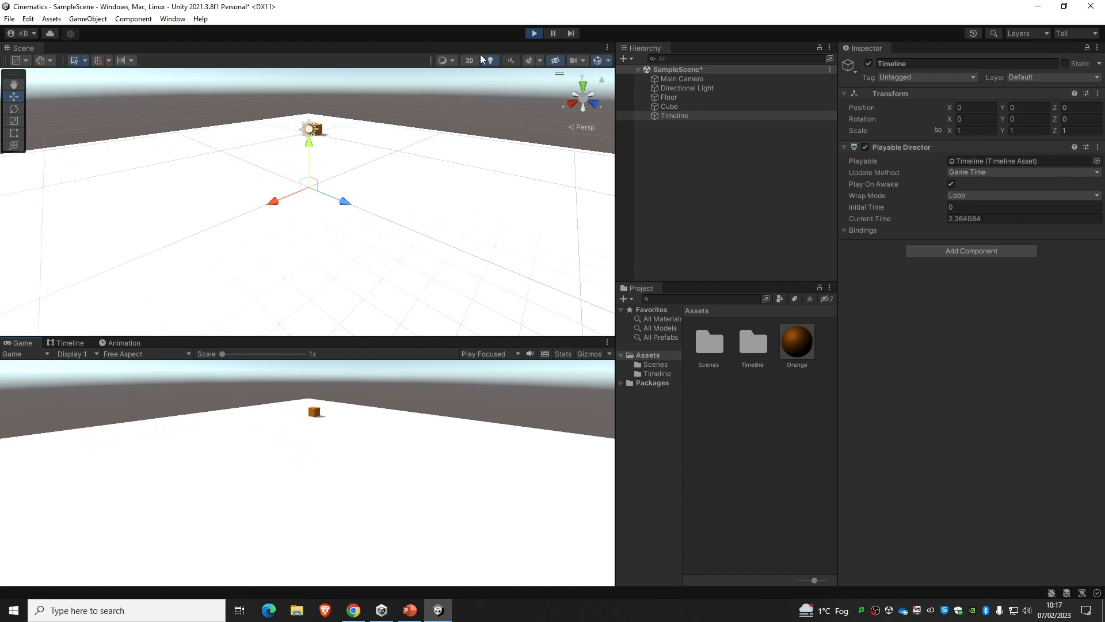
left_click(535, 33)
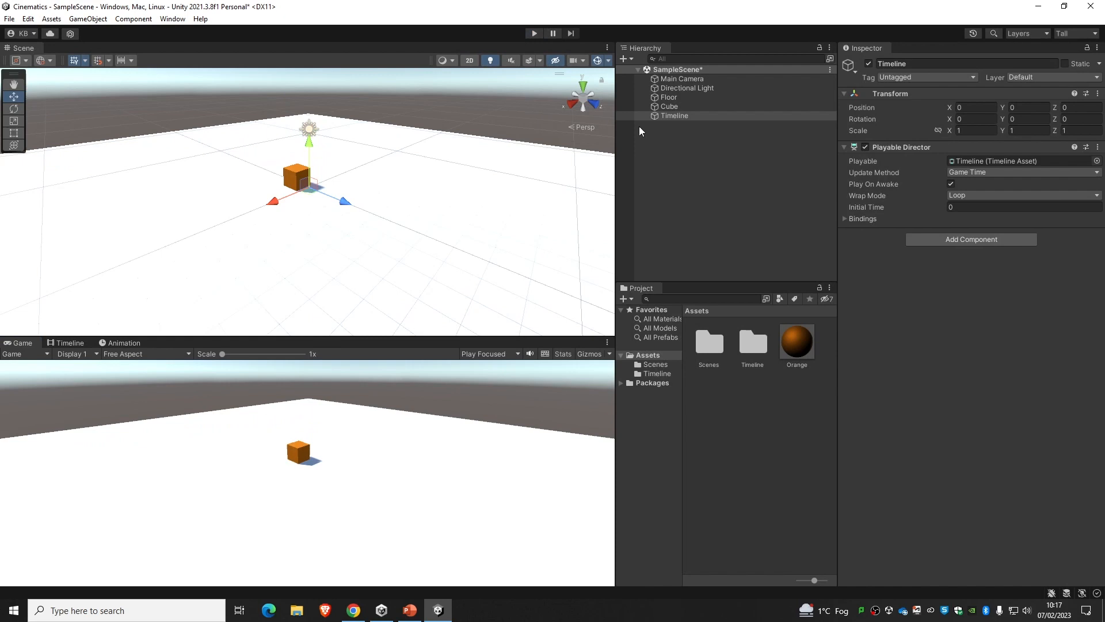
Check the Playable Director's Update Method options and set its Wrap Mode to None
left_click(988, 174)
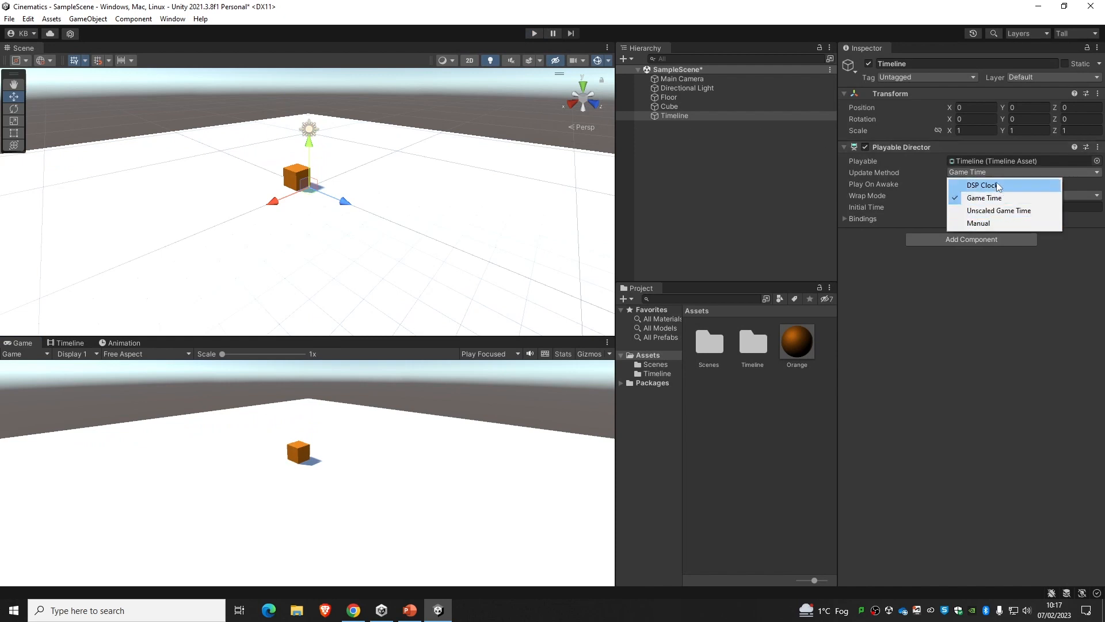
left_click(970, 279)
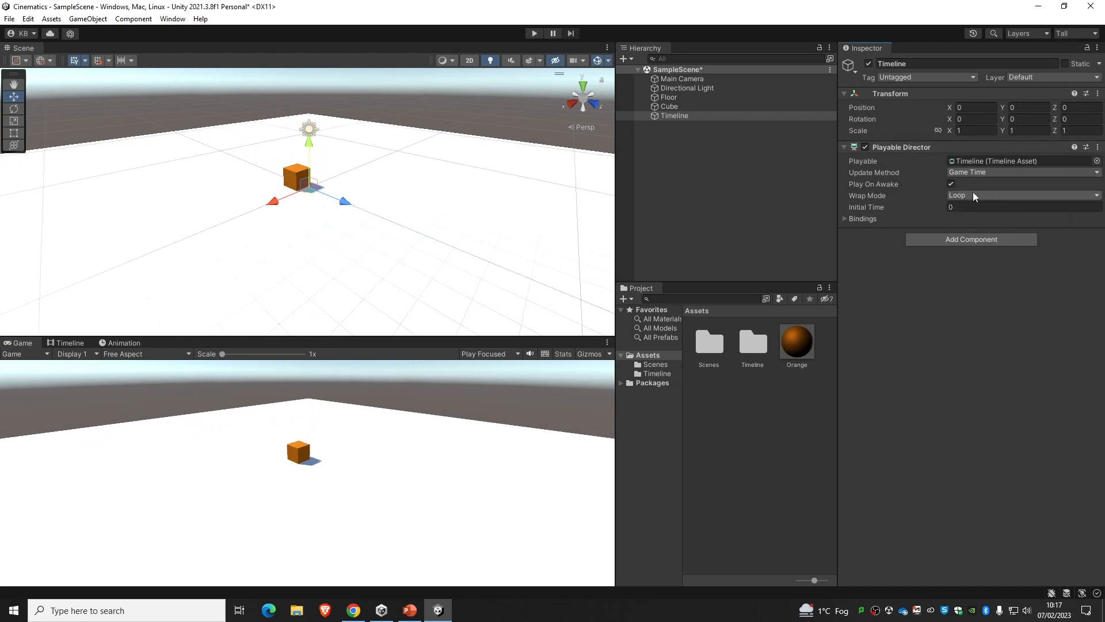
left_click(974, 196)
left_click(984, 233)
Switch to the PowerPoint presentation and go to slide 3, "Example of Cinematic"
left_click(410, 610)
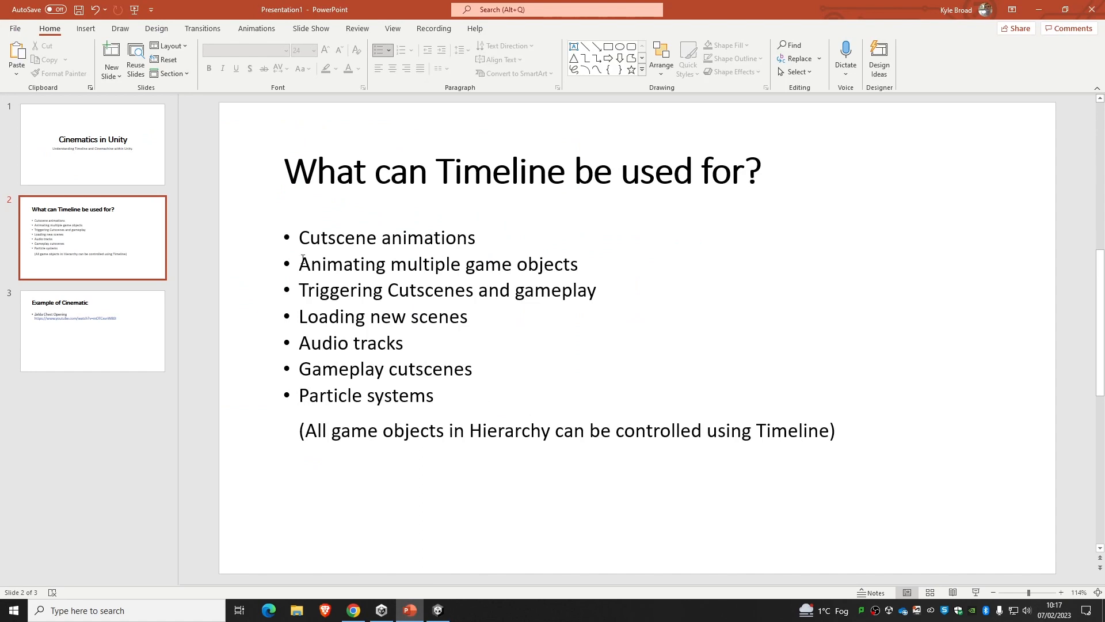
left_click(113, 276)
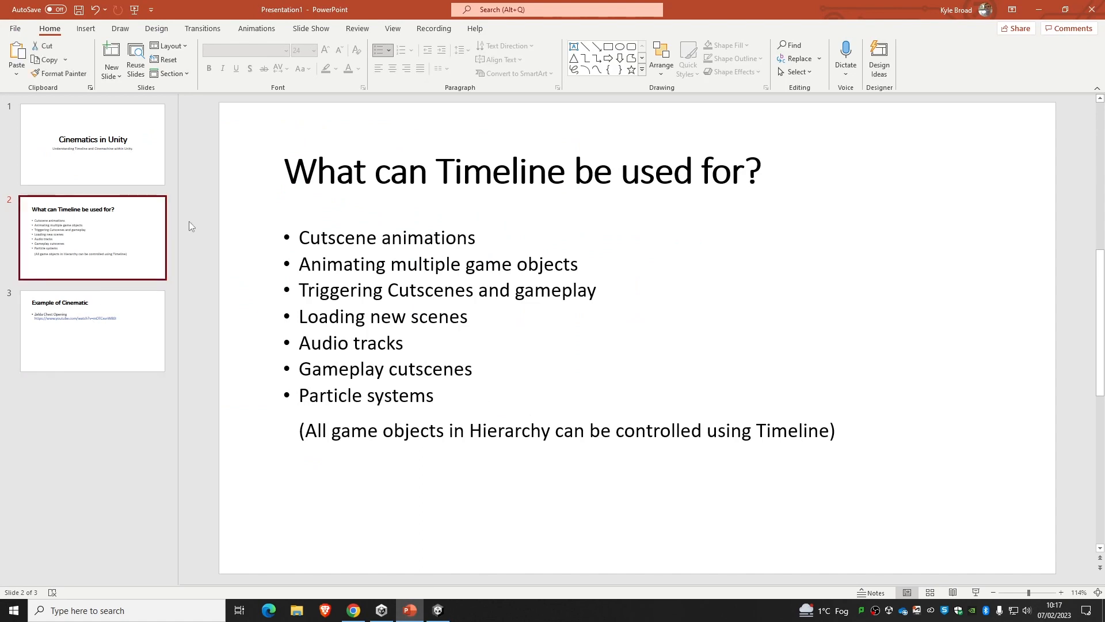
key("Return")
key("Delete")
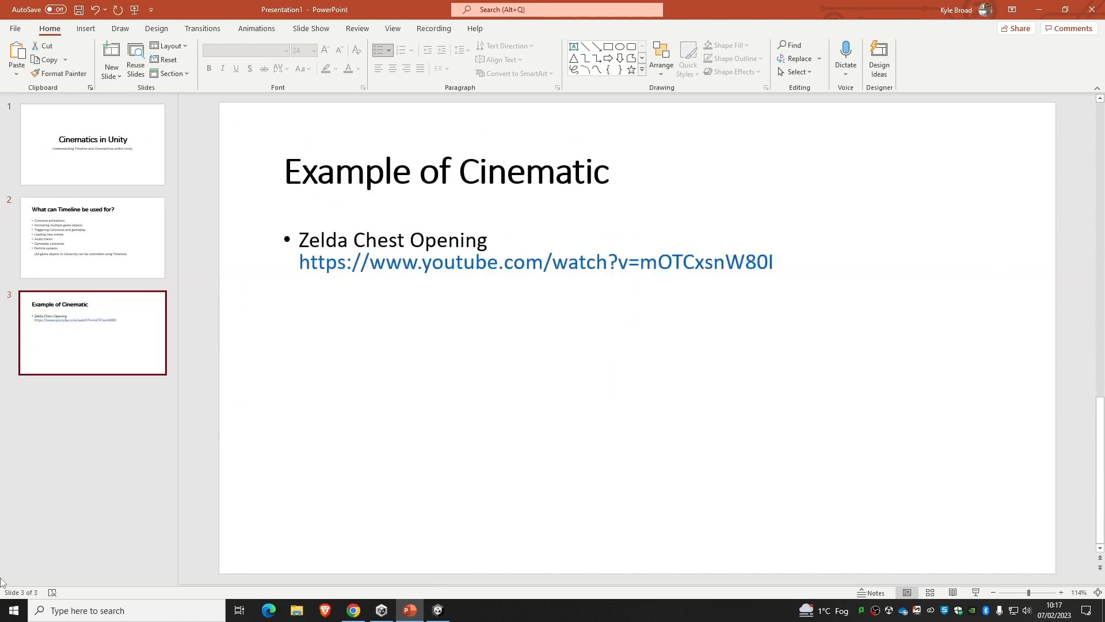
Add a new slide after slide 3 and give it the bold title "Challenge"
key("Return")
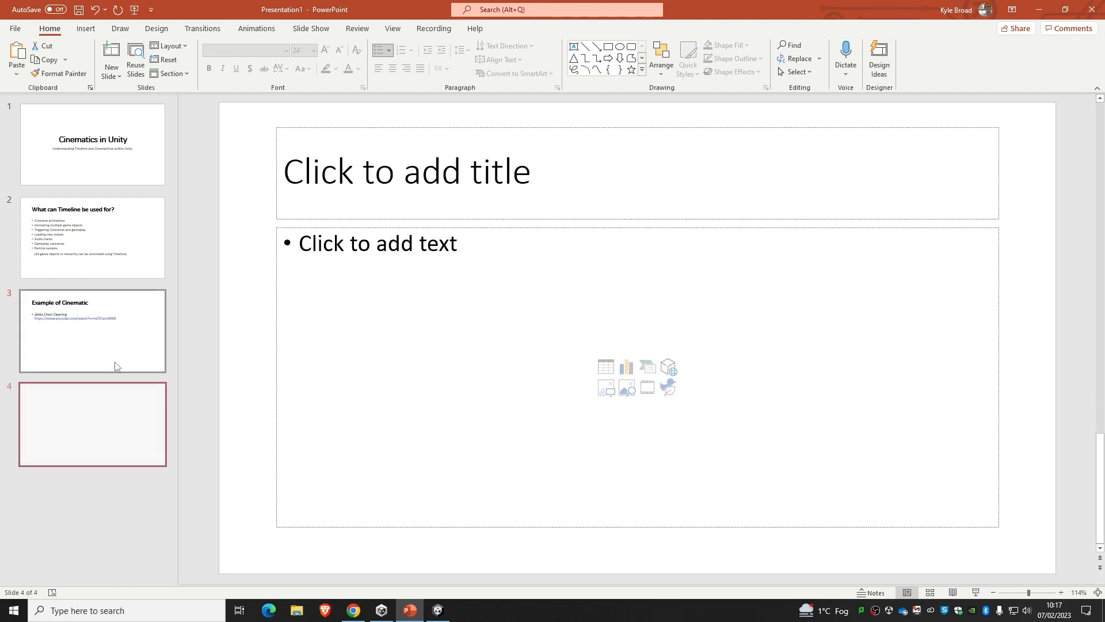
left_click(407, 180)
type("Cha")
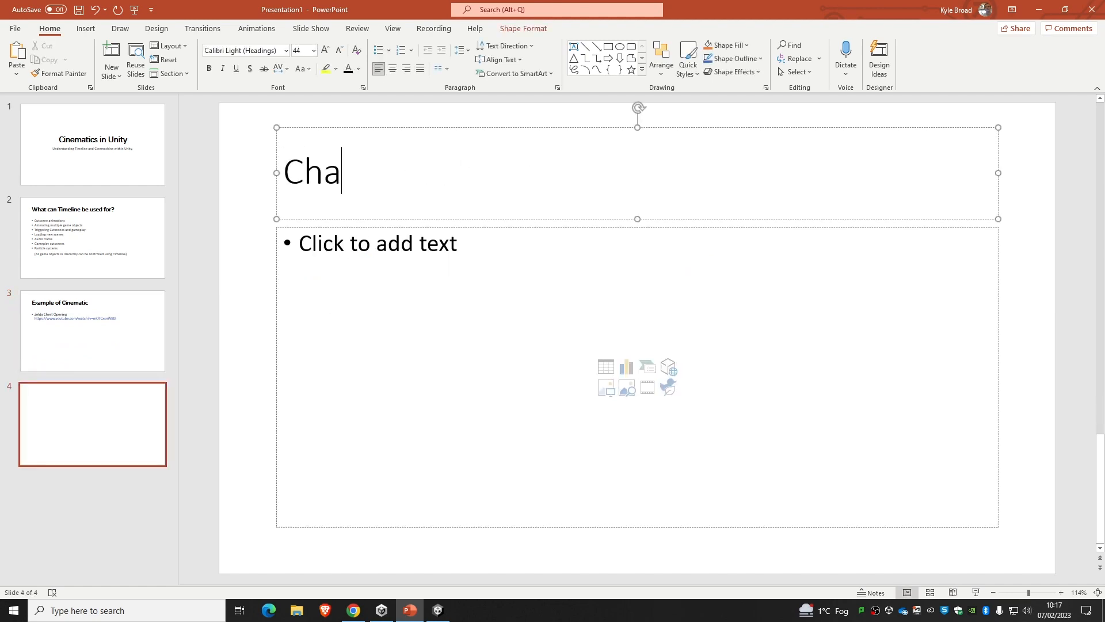
type("llenge")
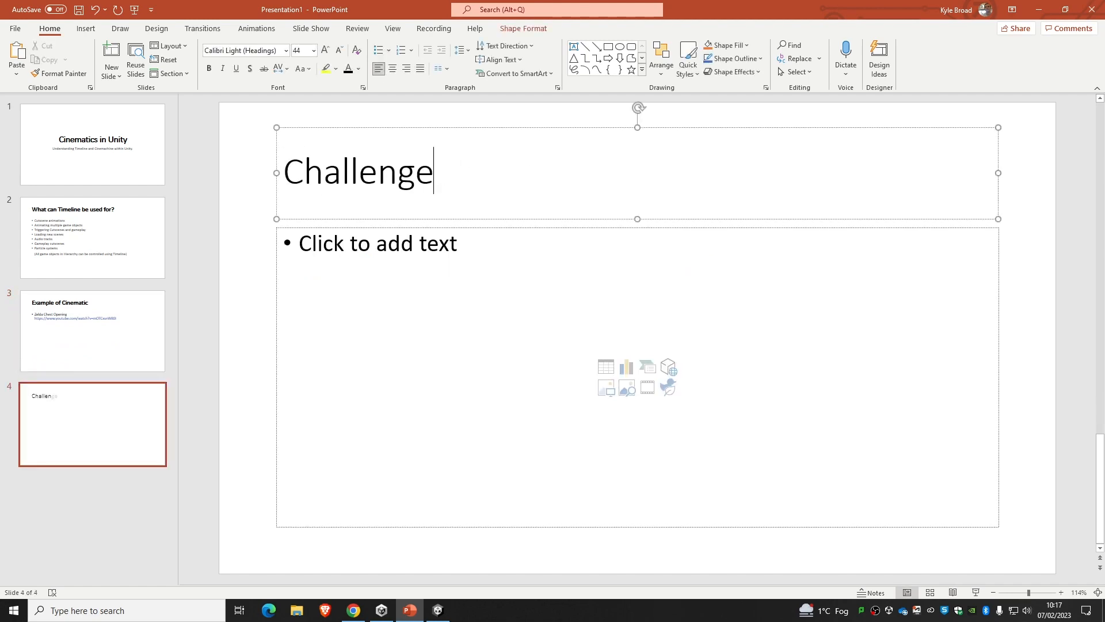
left_click_drag(481, 161, 274, 166)
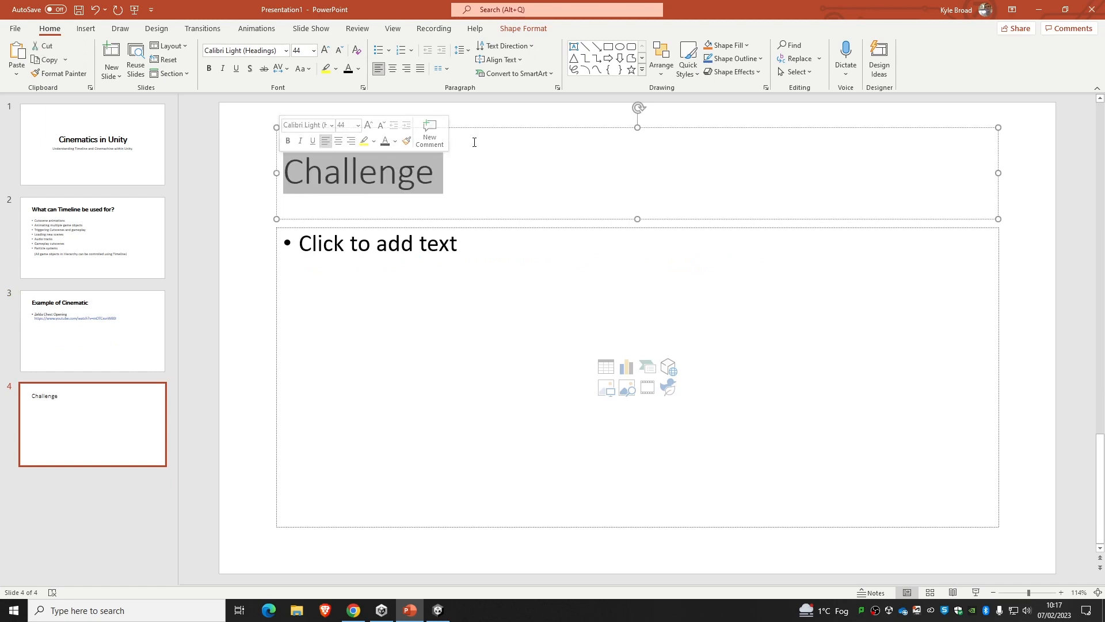
Enter "Add Spaceship to Scene" as the first bullet of the Challenge slide and start a second bullet
left_click(433, 255)
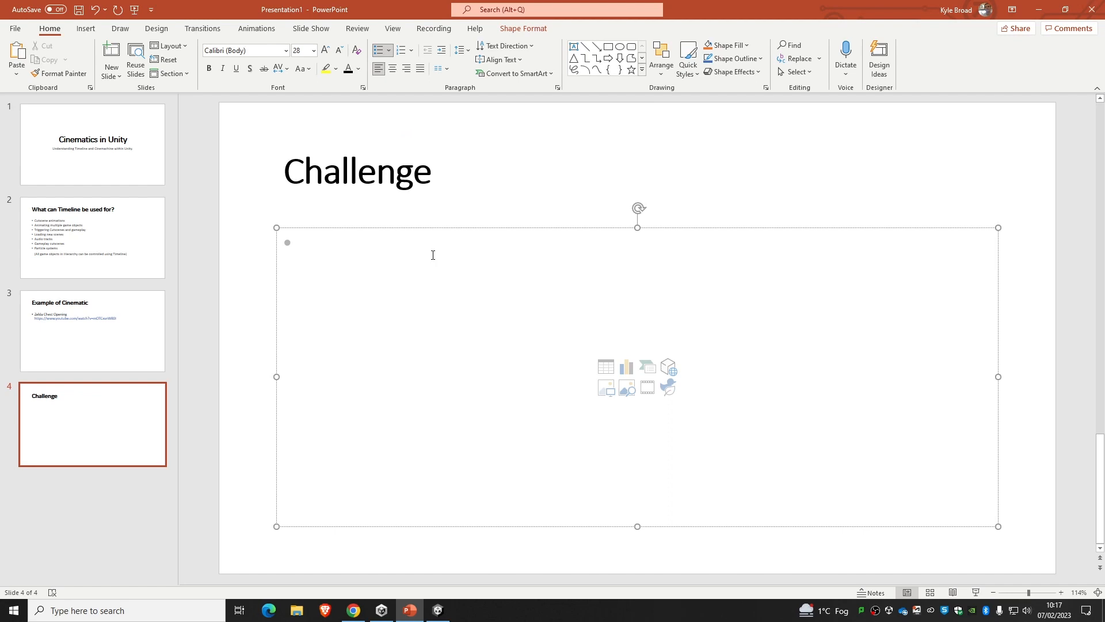
type("Add S")
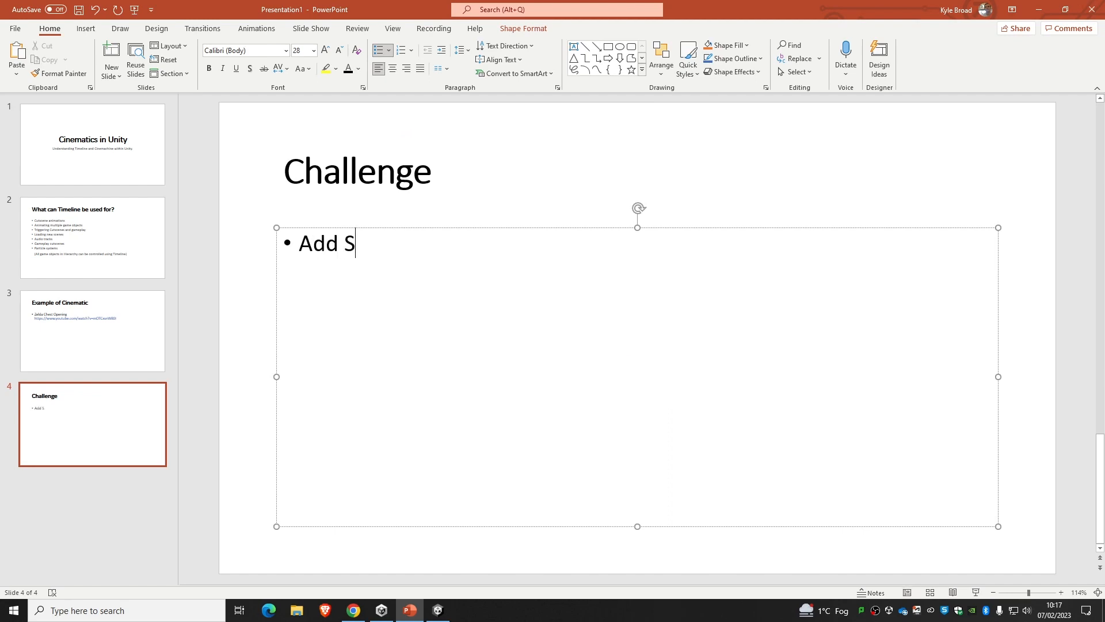
type("paceship to ")
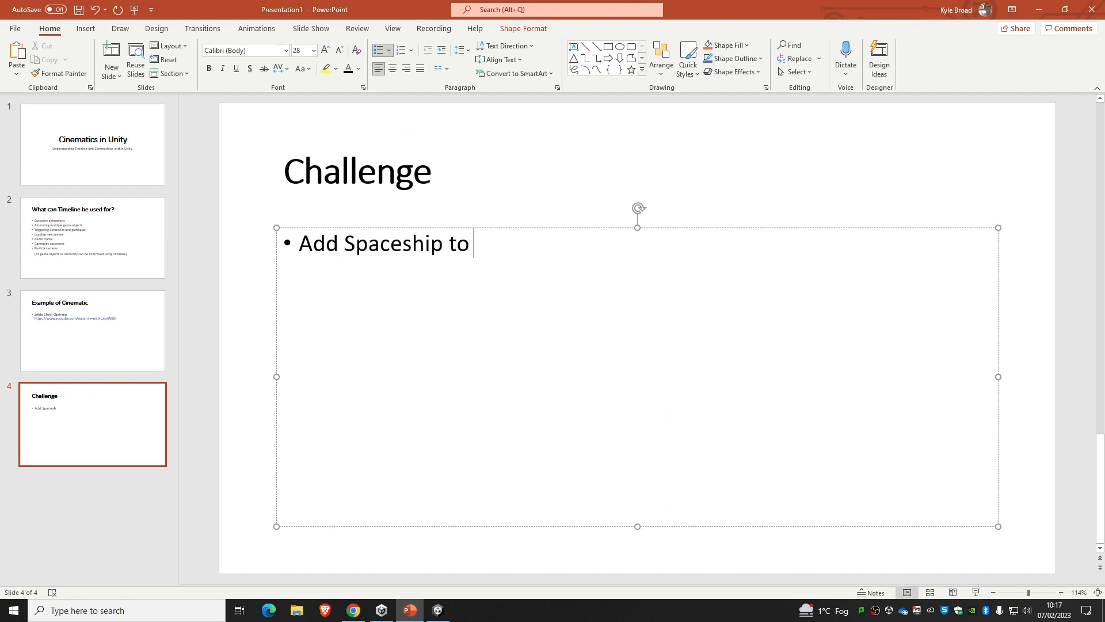
type("Scene")
key("Return")
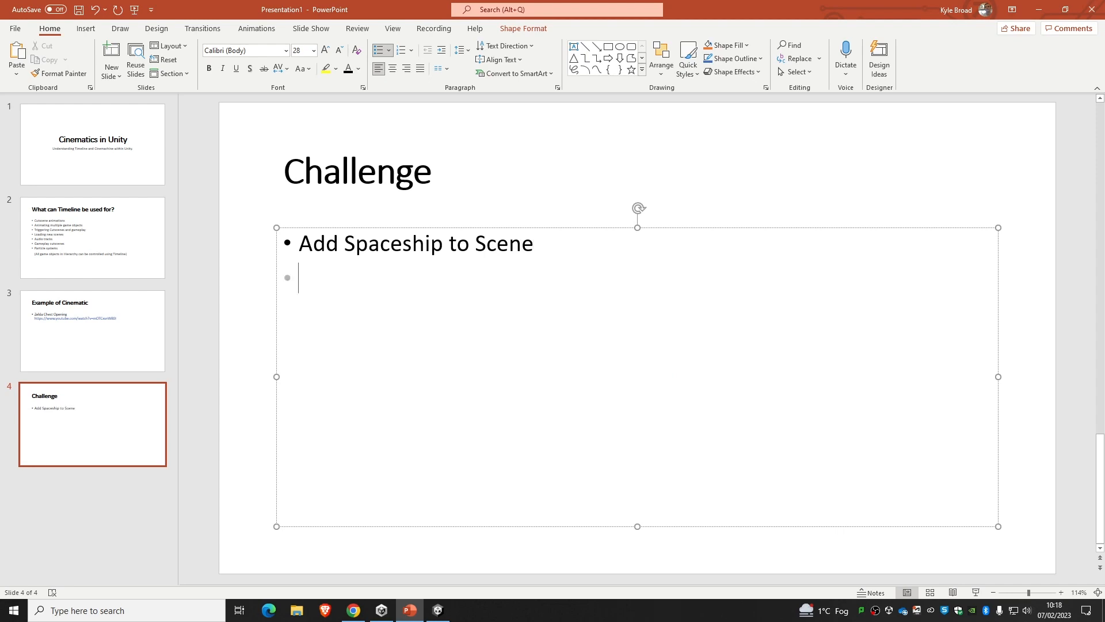
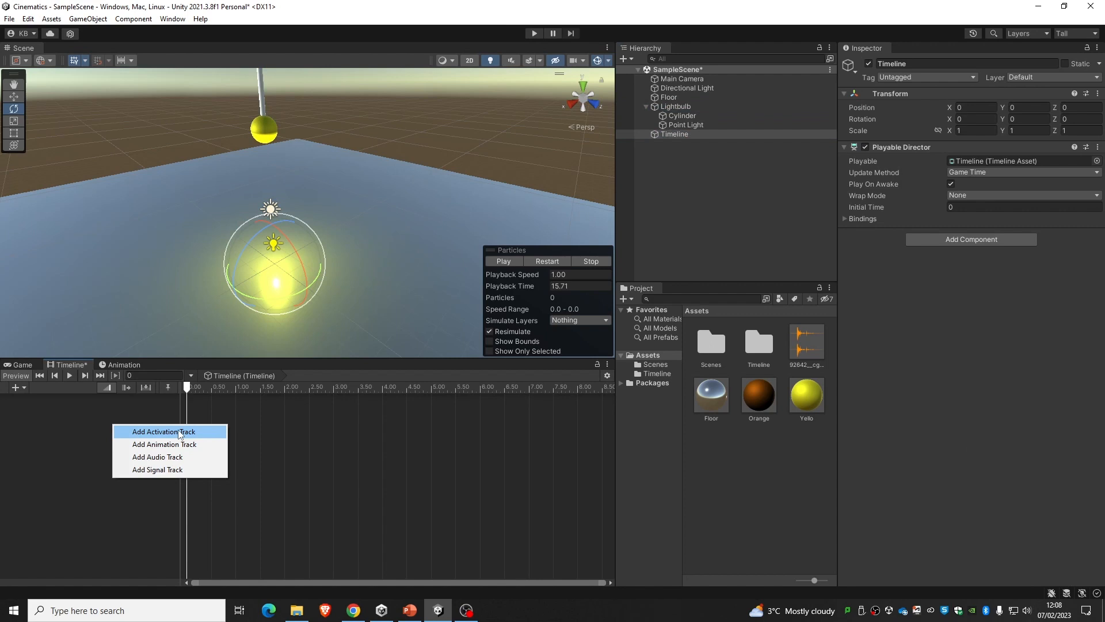
Add an Activation Track for the Lightbulb and shorten its Active clip to end at 1 second
left_click(158, 433)
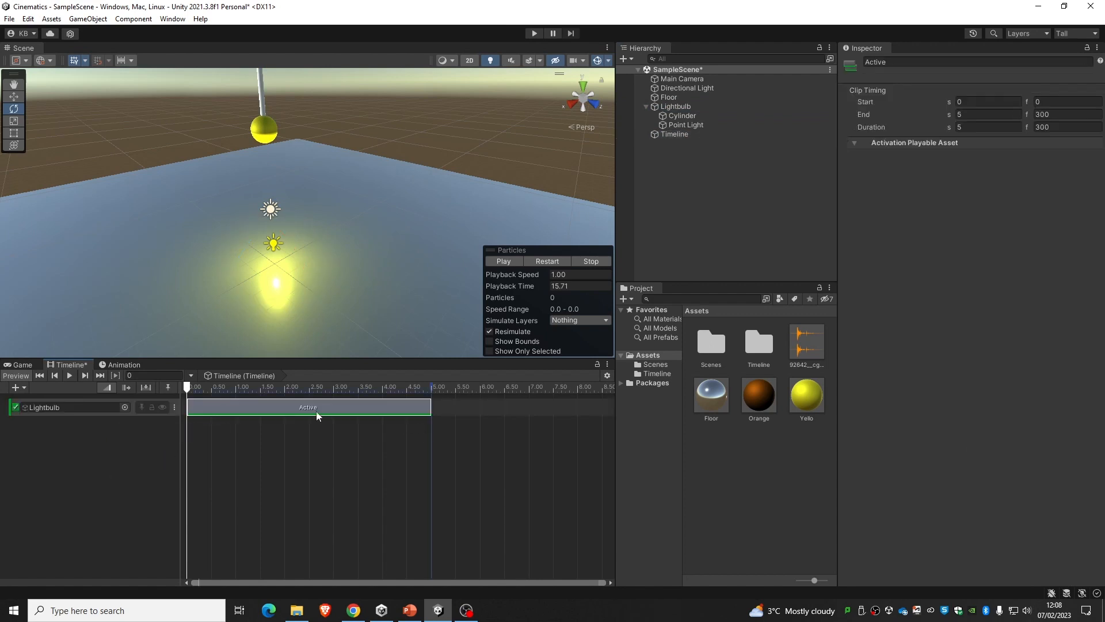
left_click_drag(429, 400, 233, 408)
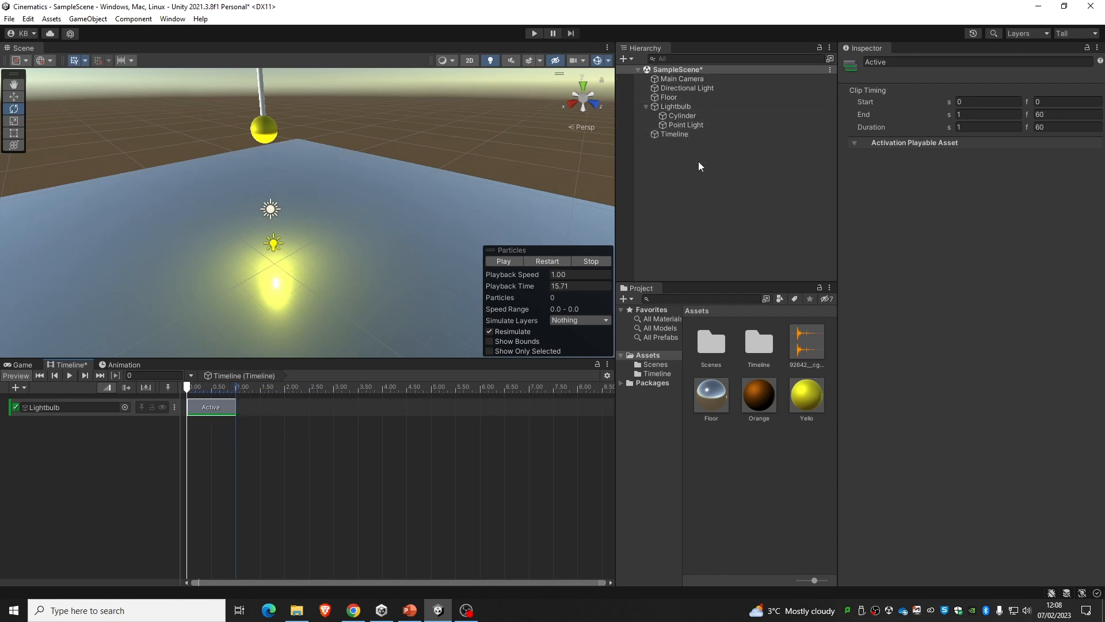
Switch to the PowerPoint presentation to review the slide "What can Timeline be used for?" and return to Unity
left_click(410, 610)
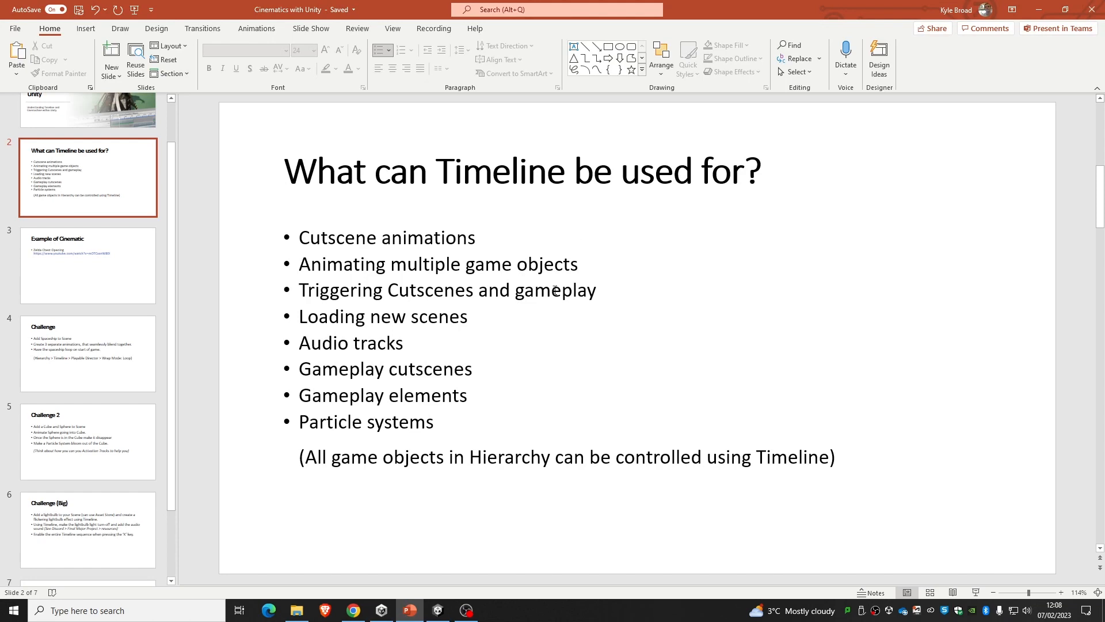
mouse_move(438, 614)
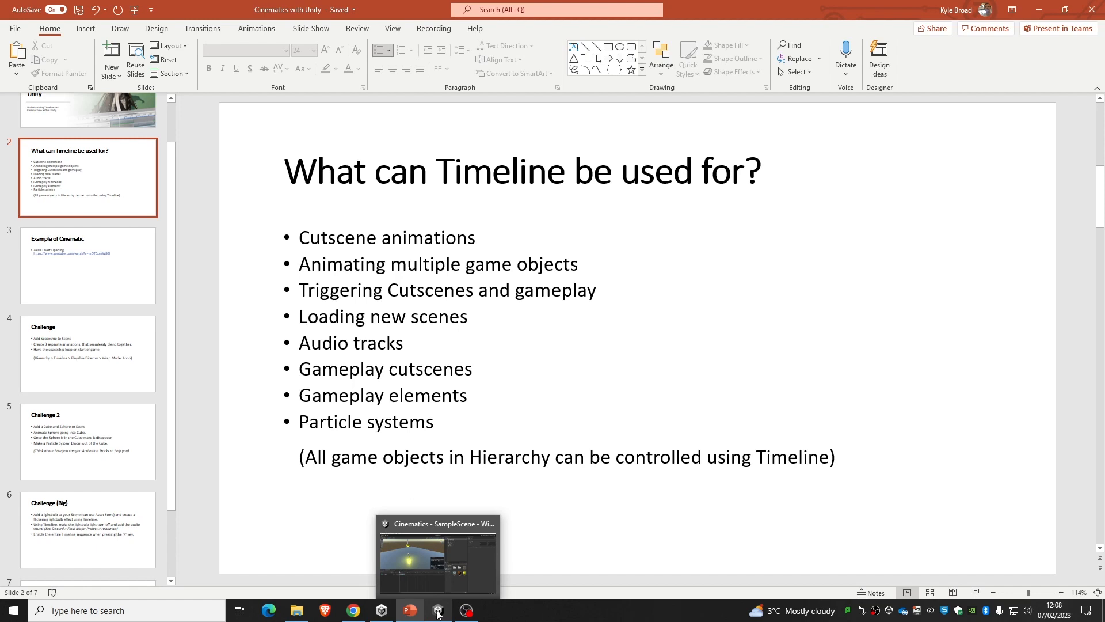
left_click(437, 613)
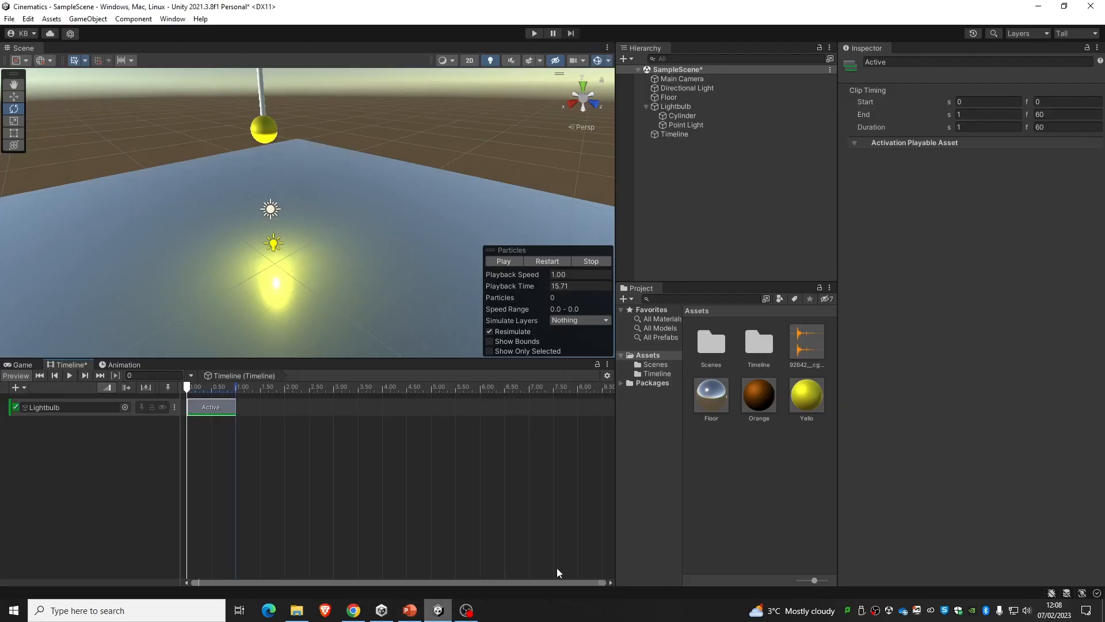
Copy the Lightbulb with its children and nest the copy under the Timeline object
left_click(689, 107)
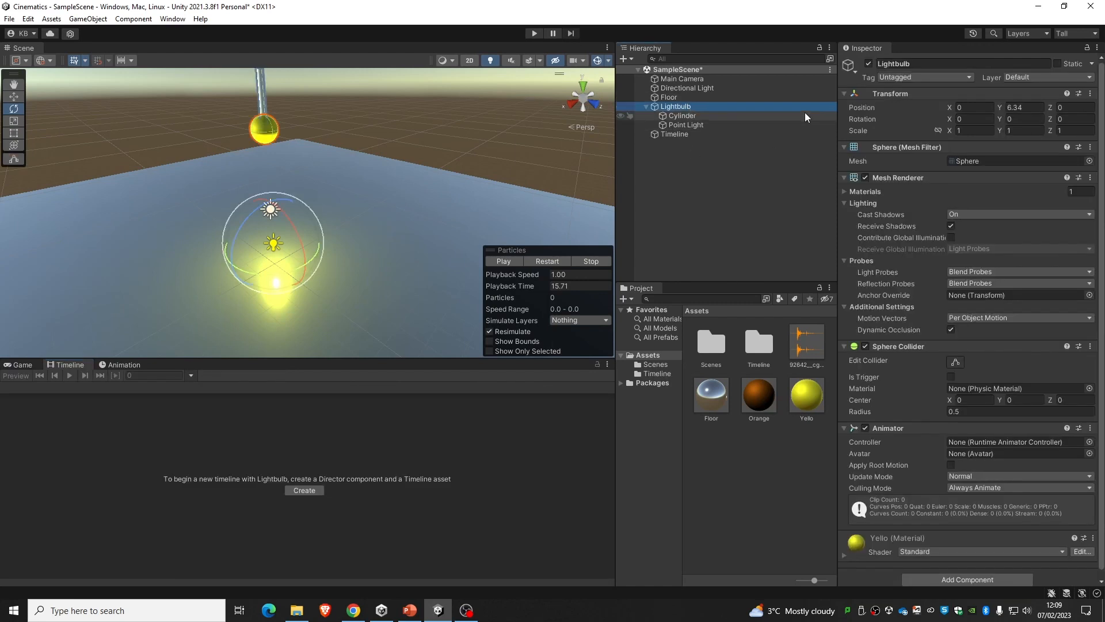
key("ctrl+v")
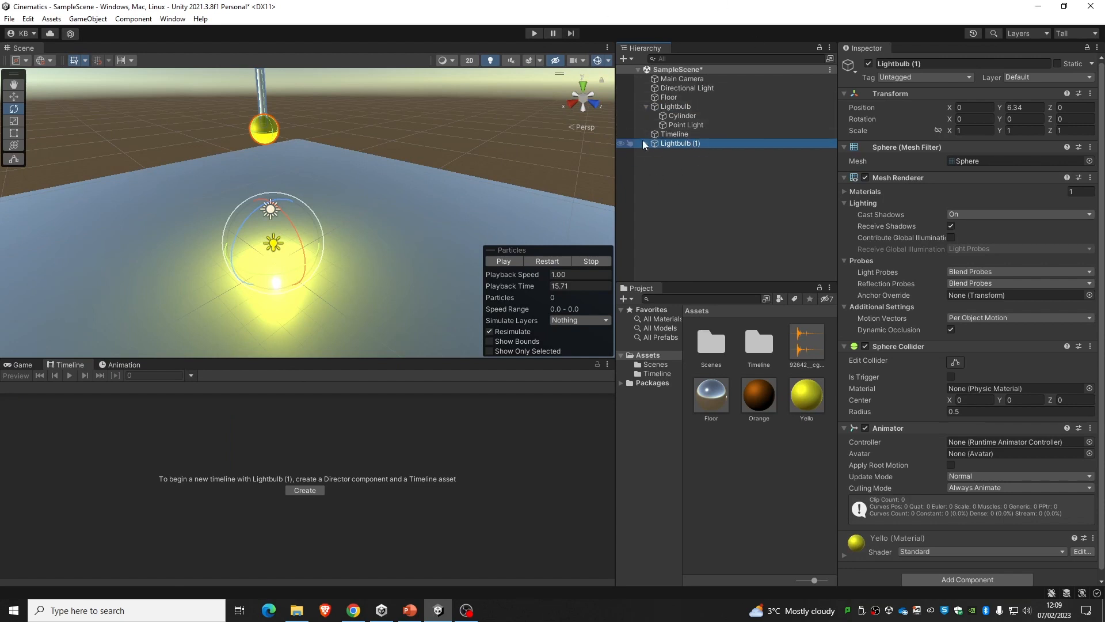
left_click_drag(653, 141, 675, 136)
Add an Activation Track for Lightbulb (1) to the timeline and rebind that track to the copy's Point Light
left_click(676, 133)
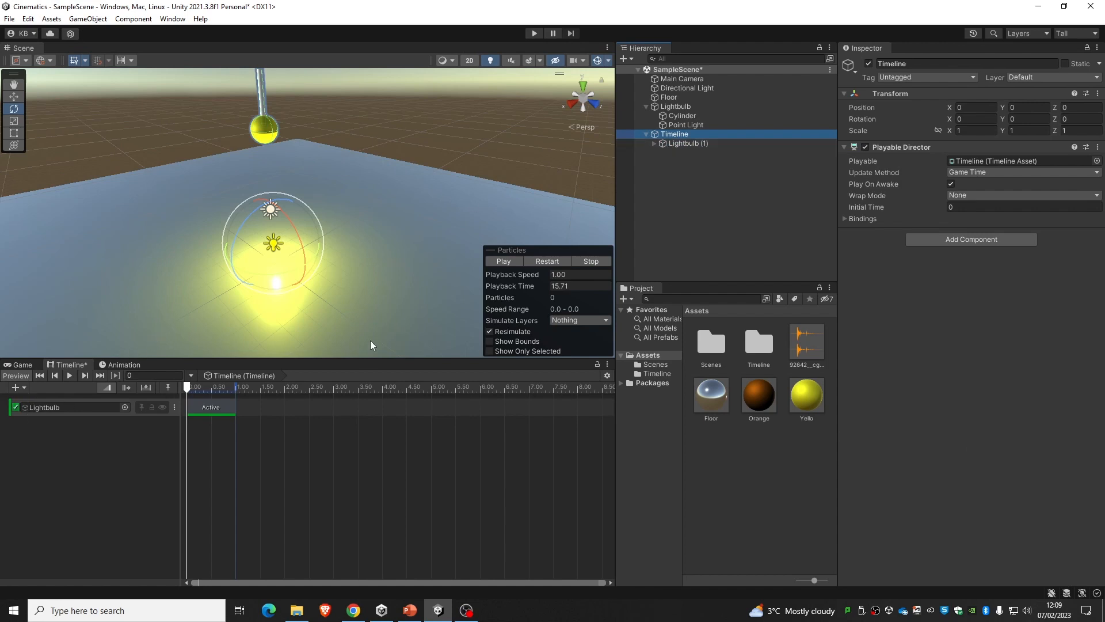
left_click_drag(661, 141, 145, 431)
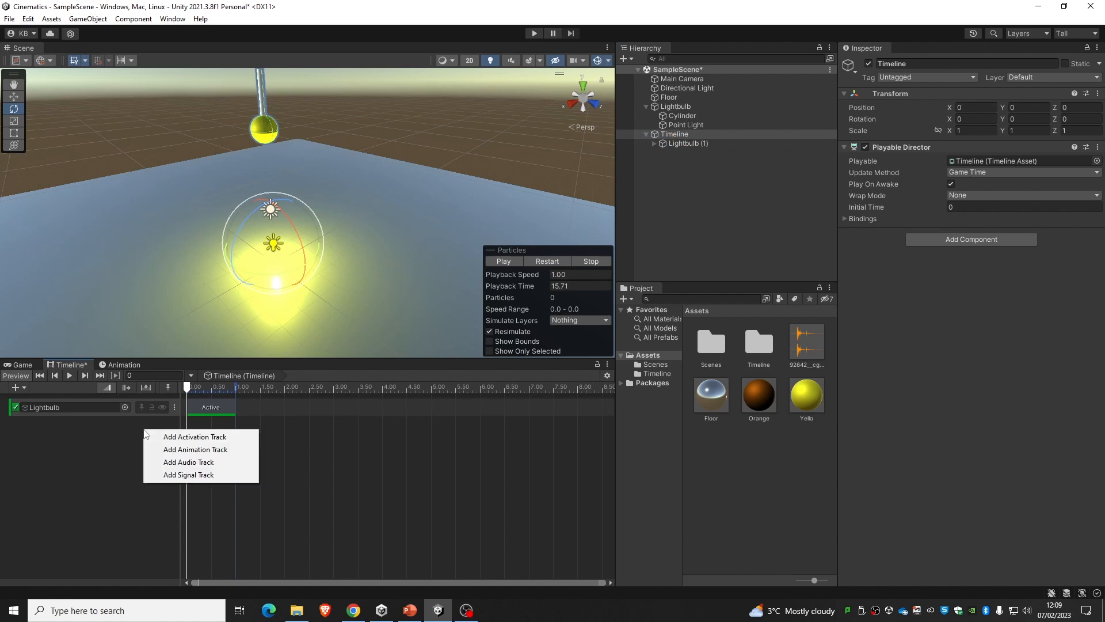
left_click(210, 439)
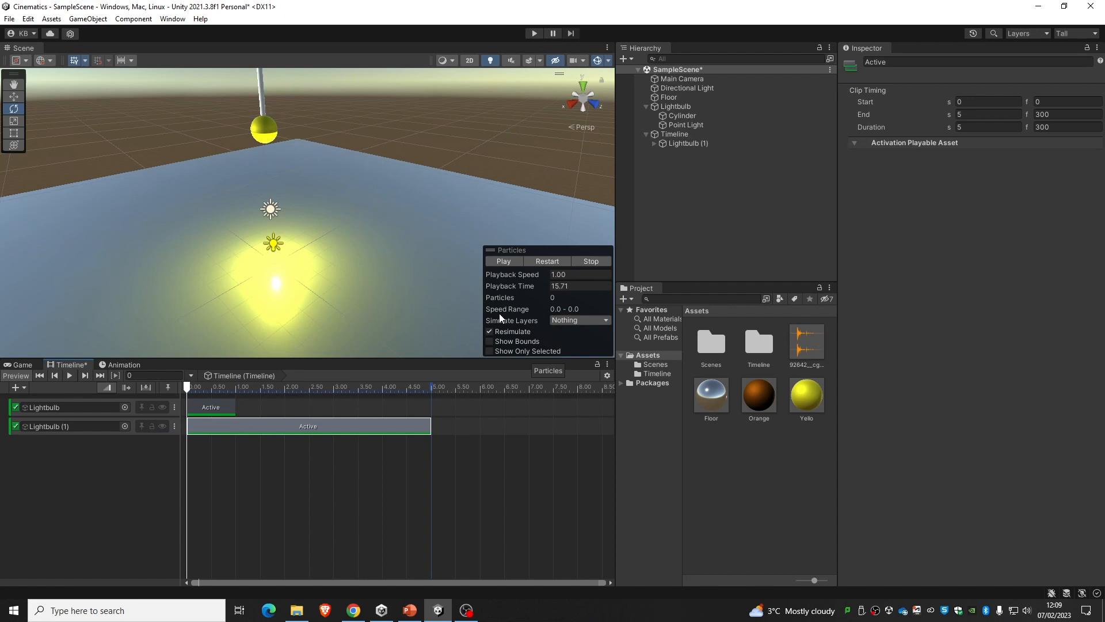
left_click(653, 144)
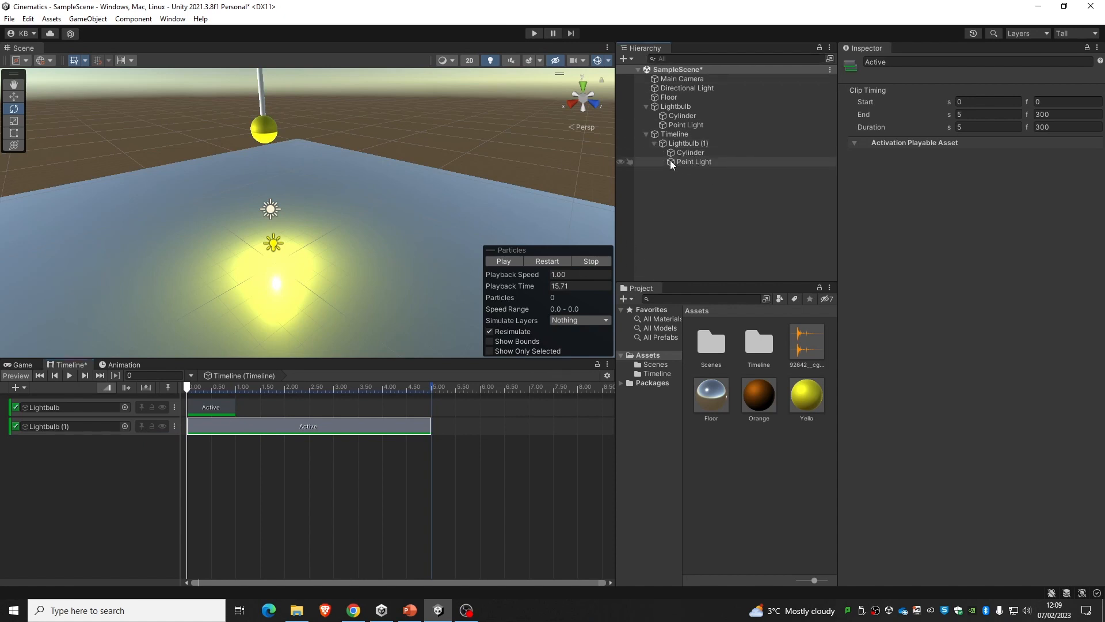
left_click_drag(669, 159, 68, 424)
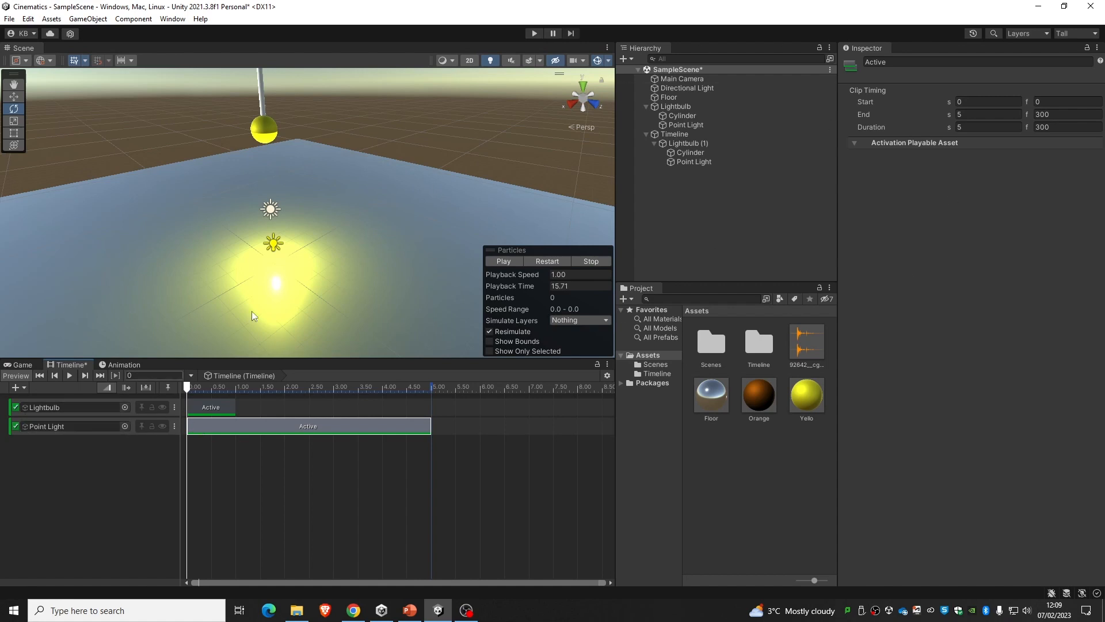
Add a third Activation Track bound to Lightbulb (1) and trim its Active clip to start at about 1 second
left_click(17, 388)
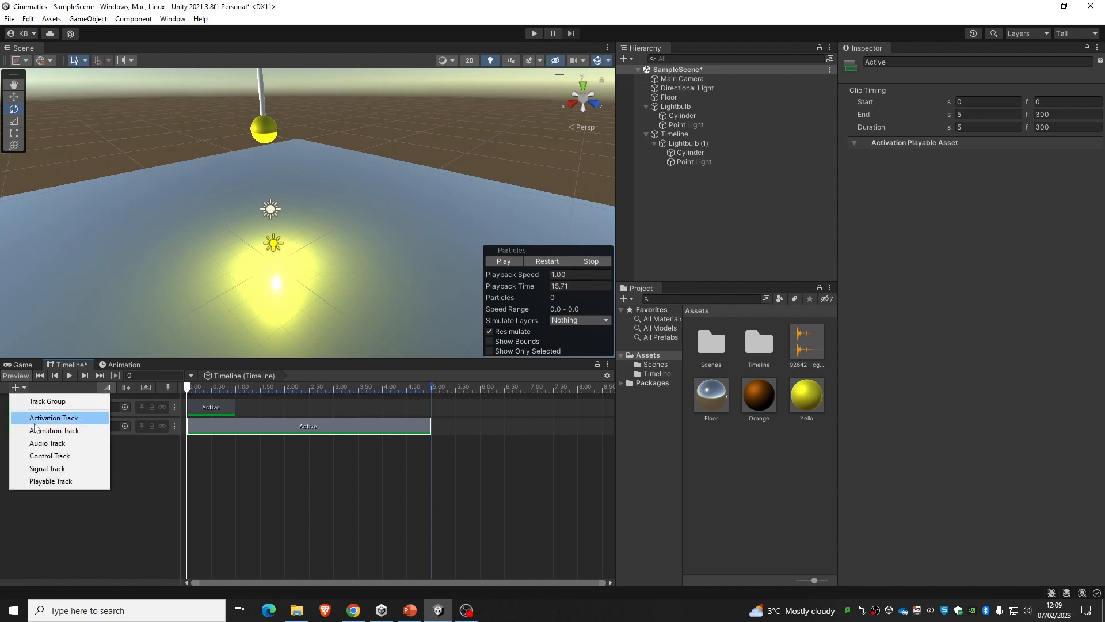
left_click(47, 418)
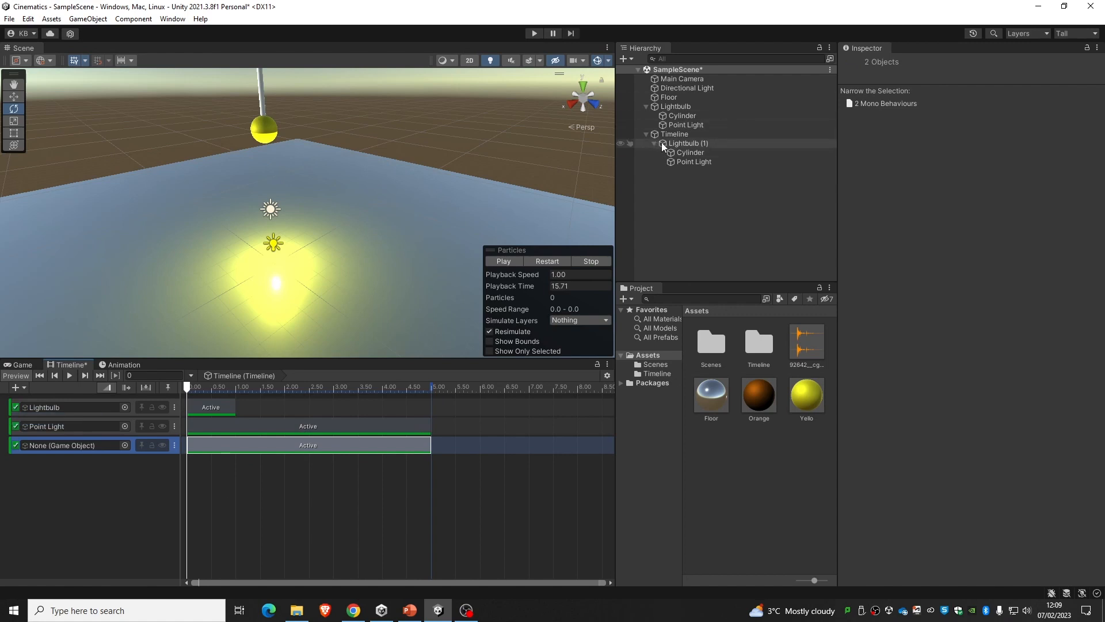
left_click_drag(662, 142, 81, 442)
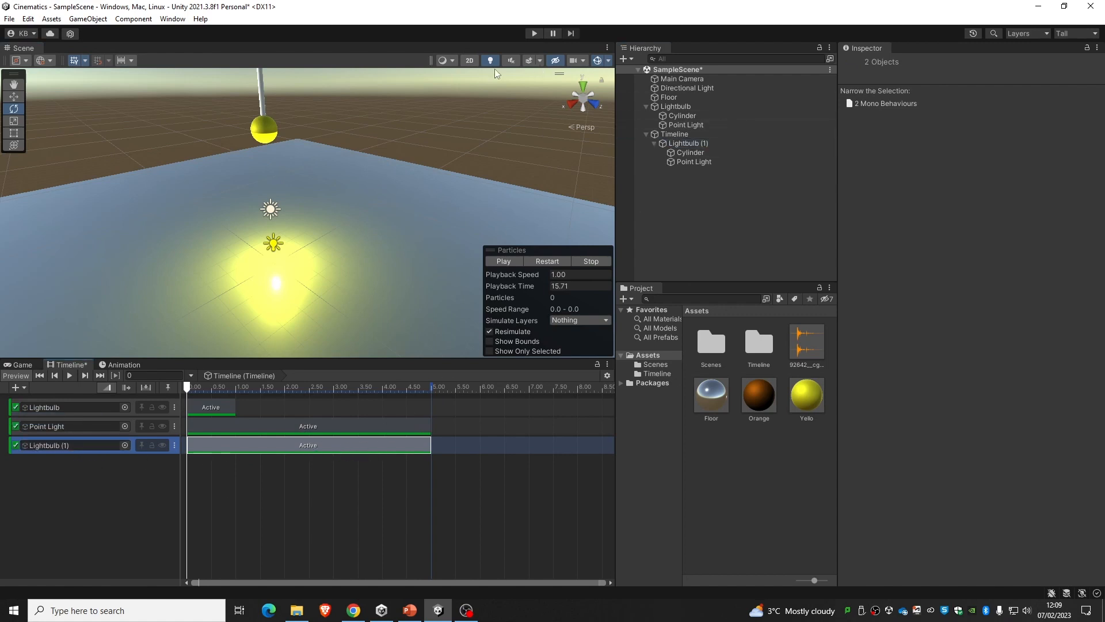
mouse_move(190, 392)
left_mouse_down()
mouse_move(388, 386)
mouse_move(150, 387)
mouse_move(119, 376)
mouse_move(216, 380)
mouse_move(173, 384)
left_mouse_up()
left_click_drag(185, 447, 239, 440)
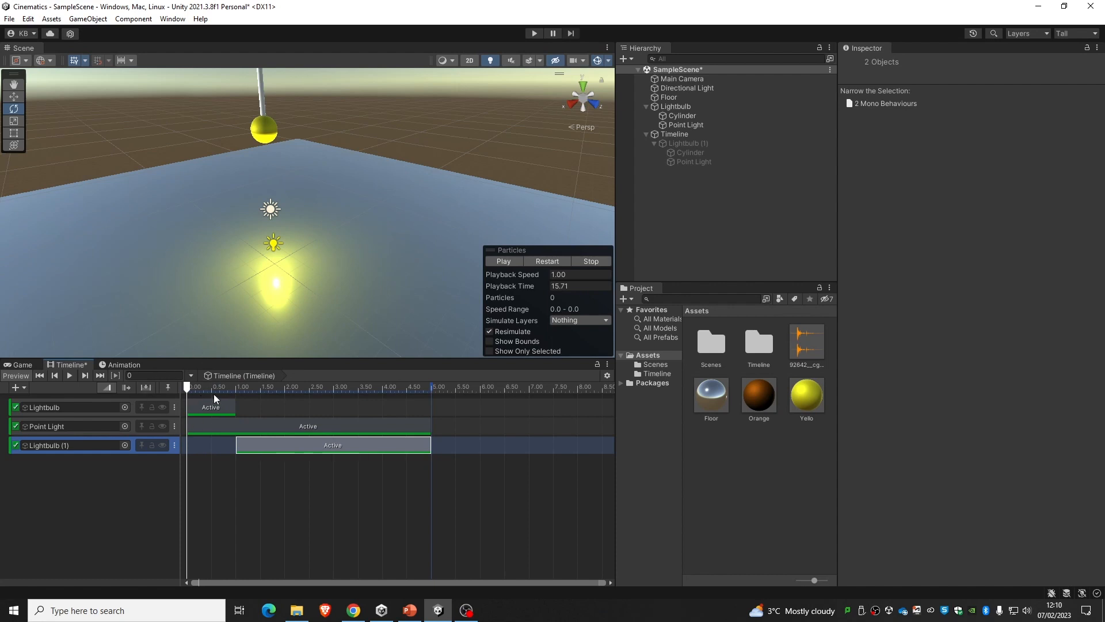
Shorten the Point Light track's Active clip to 3 frames and place it to start at about 1.07 seconds
left_click_drag(208, 388, 236, 394)
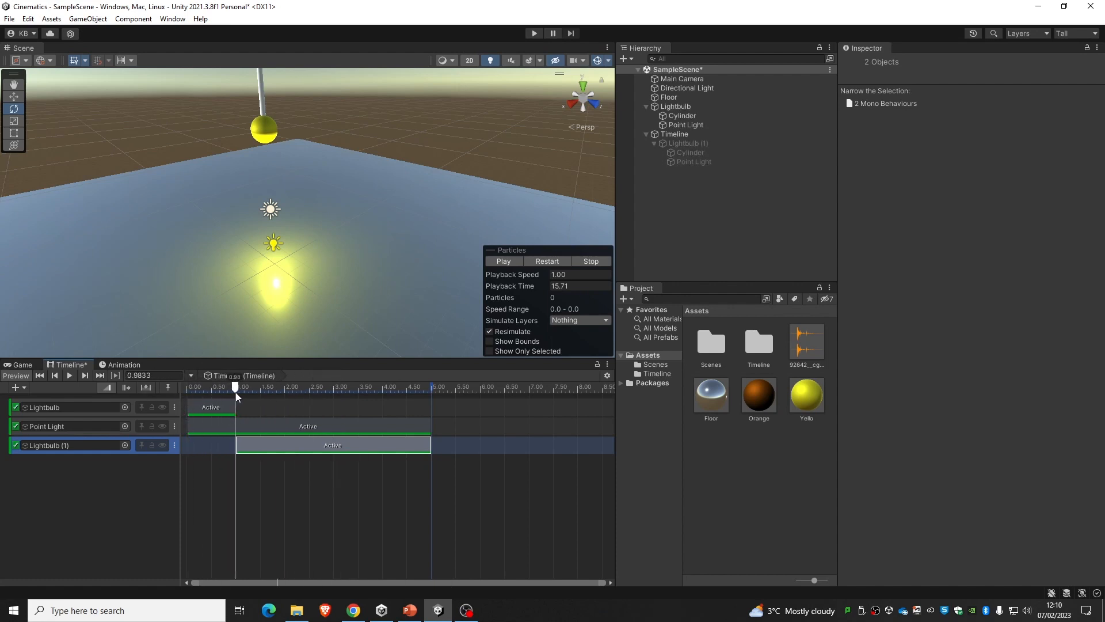
left_click_drag(195, 430, 236, 431)
left_click_drag(429, 428, 243, 426)
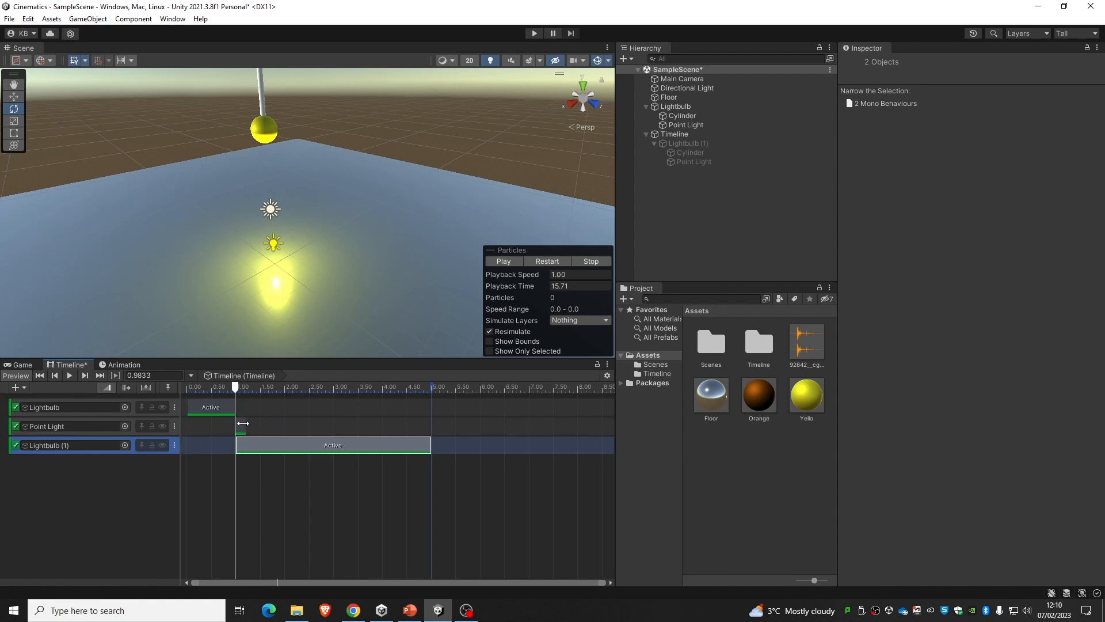
scroll(243, 493, "up", 5)
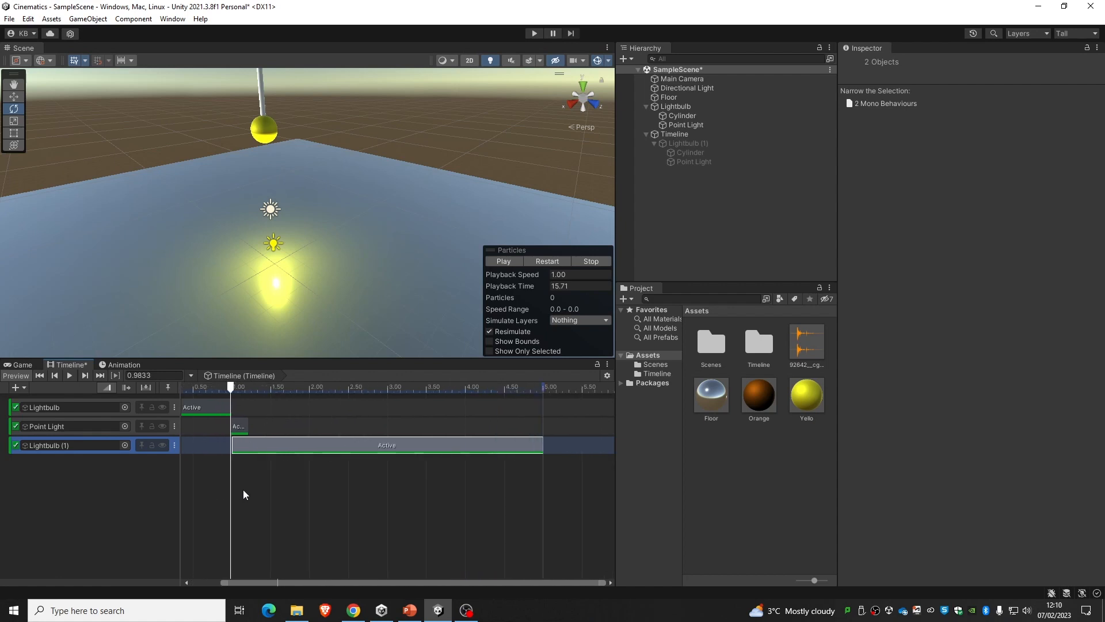
scroll(249, 484, "up", 3)
left_click_drag(311, 582, 281, 582)
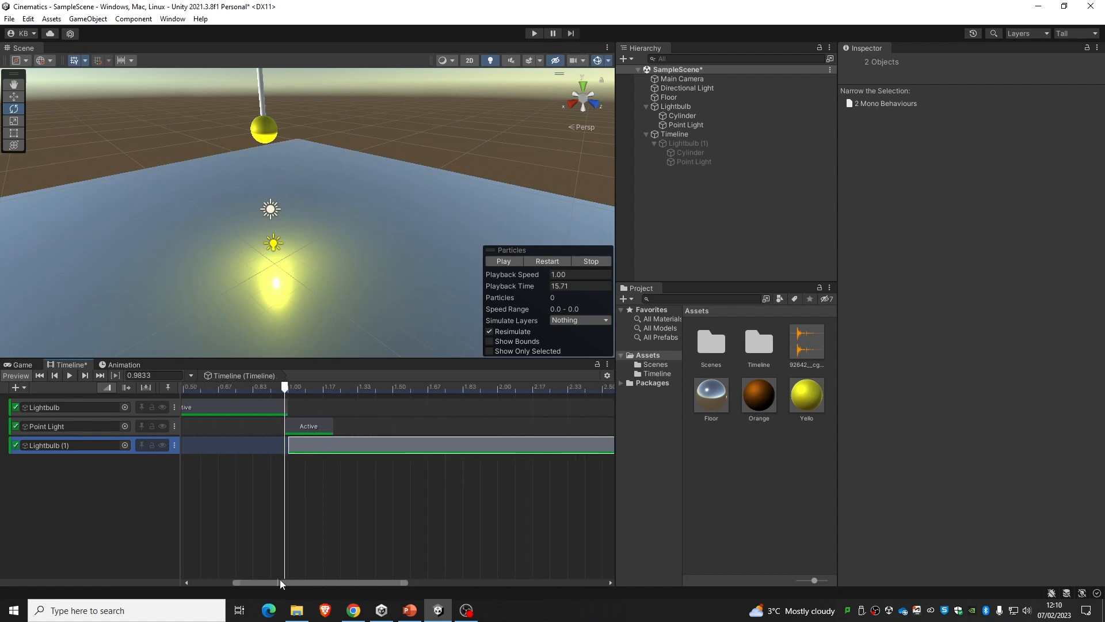
left_click_drag(331, 429, 295, 429)
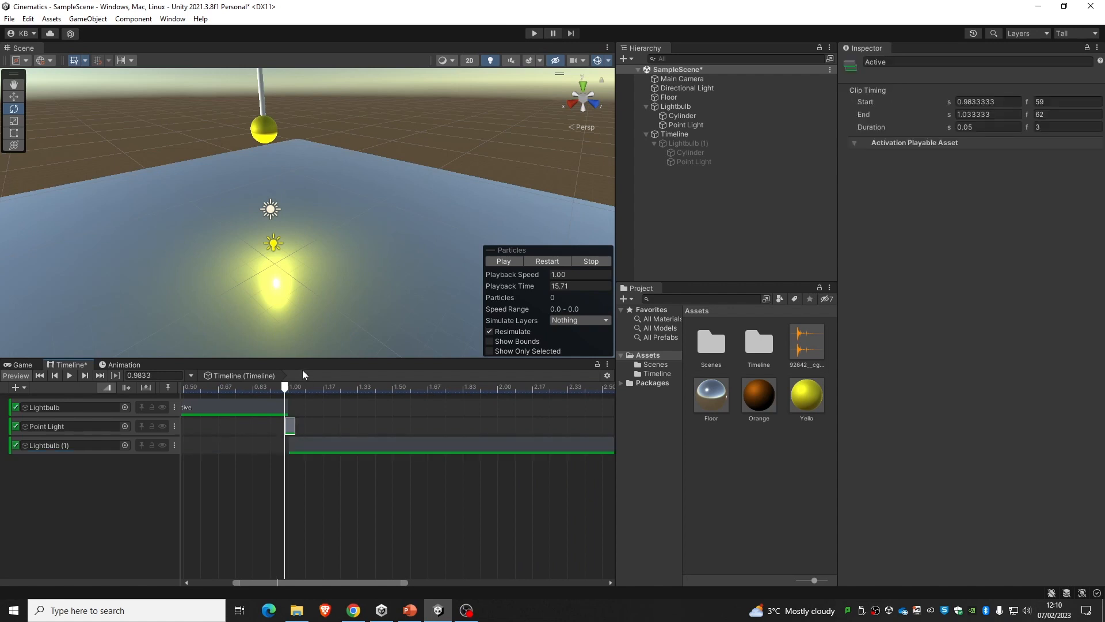
left_click_drag(286, 386, 306, 427)
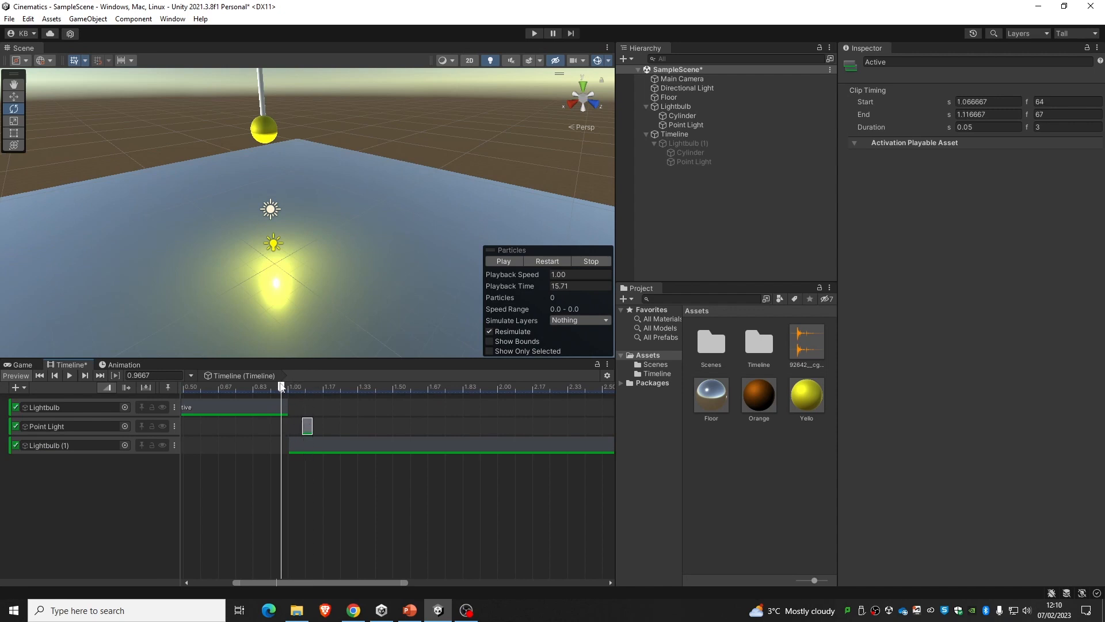
Paste copies of the 3-frame Active clip on the Point Light track, starting at about 1.17, 1.38, 1.73 and 1.62 seconds
left_click_drag(281, 386, 325, 392)
key("ctrl+v")
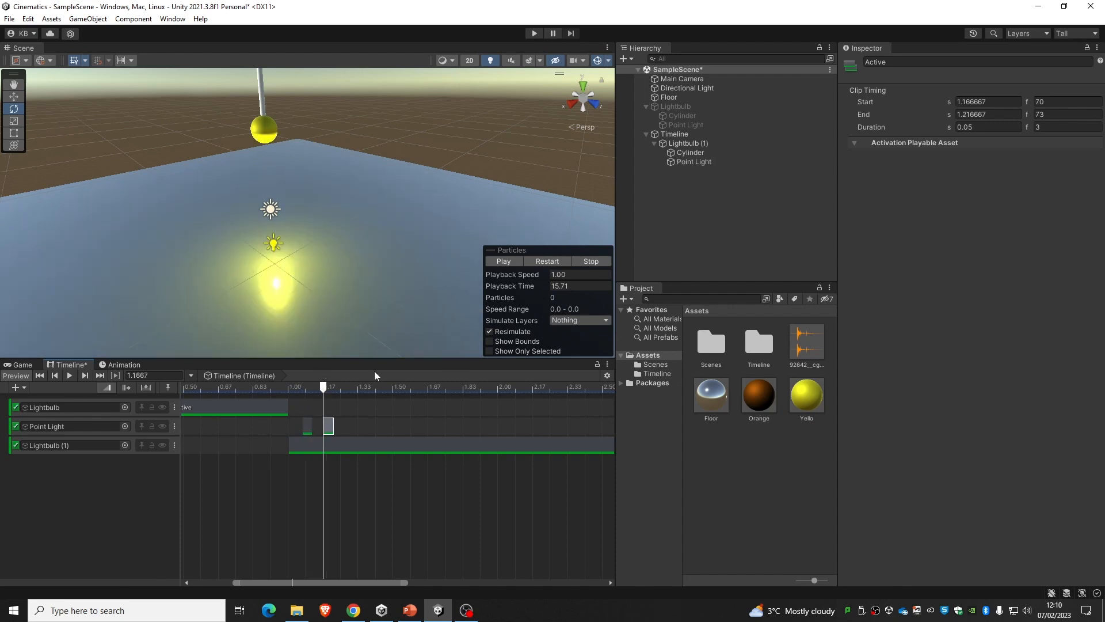
left_click_drag(323, 388, 369, 389)
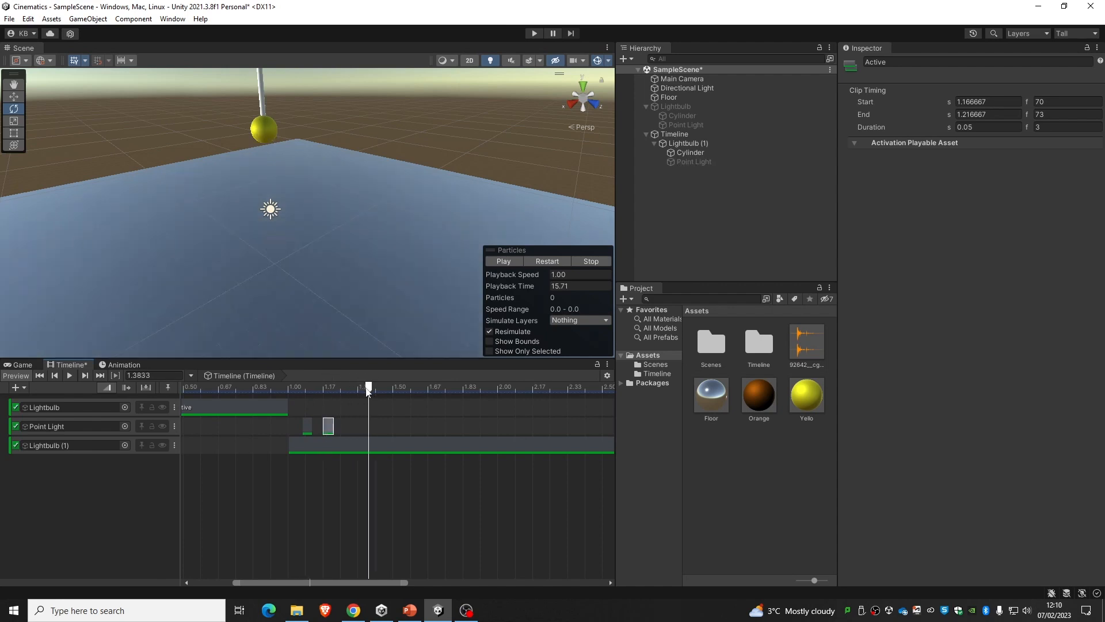
key("ctrl+v")
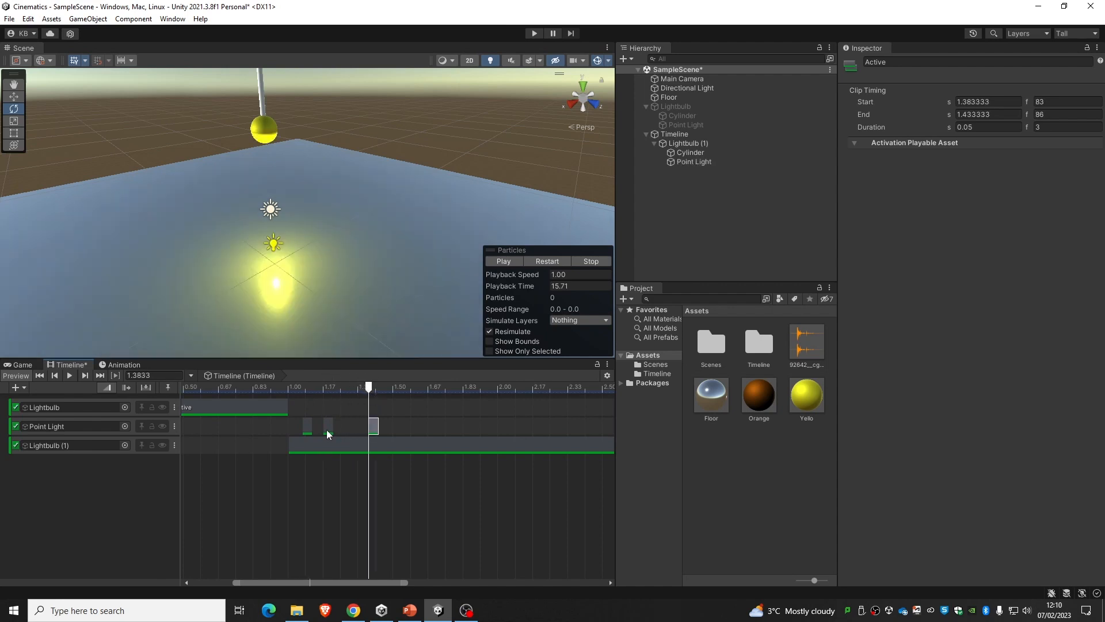
left_click_drag(369, 389, 444, 390)
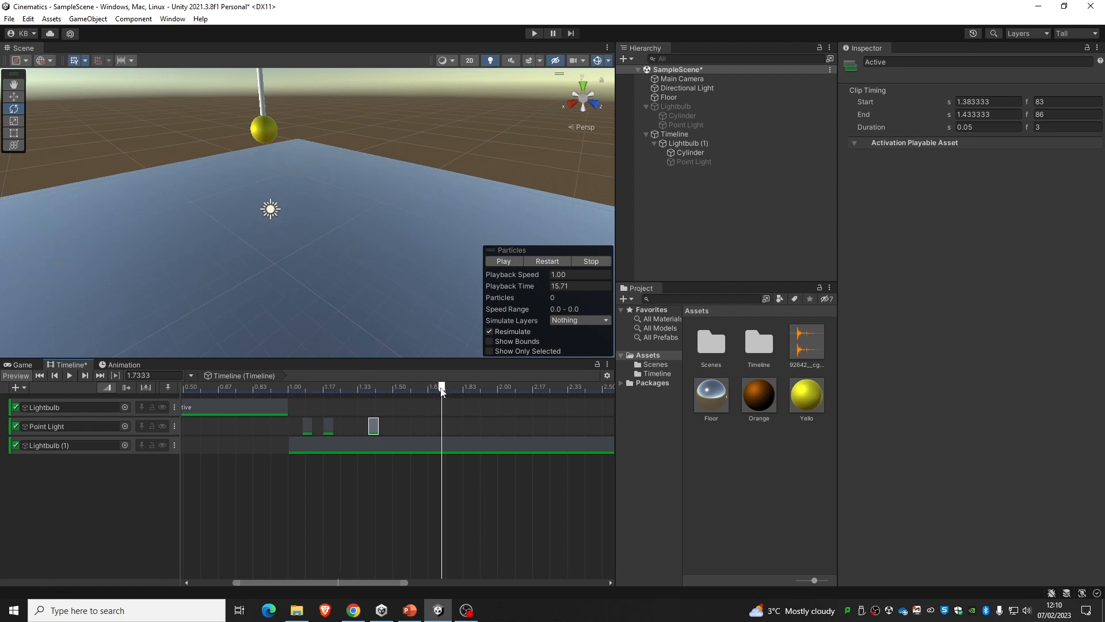
key("ctrl+v")
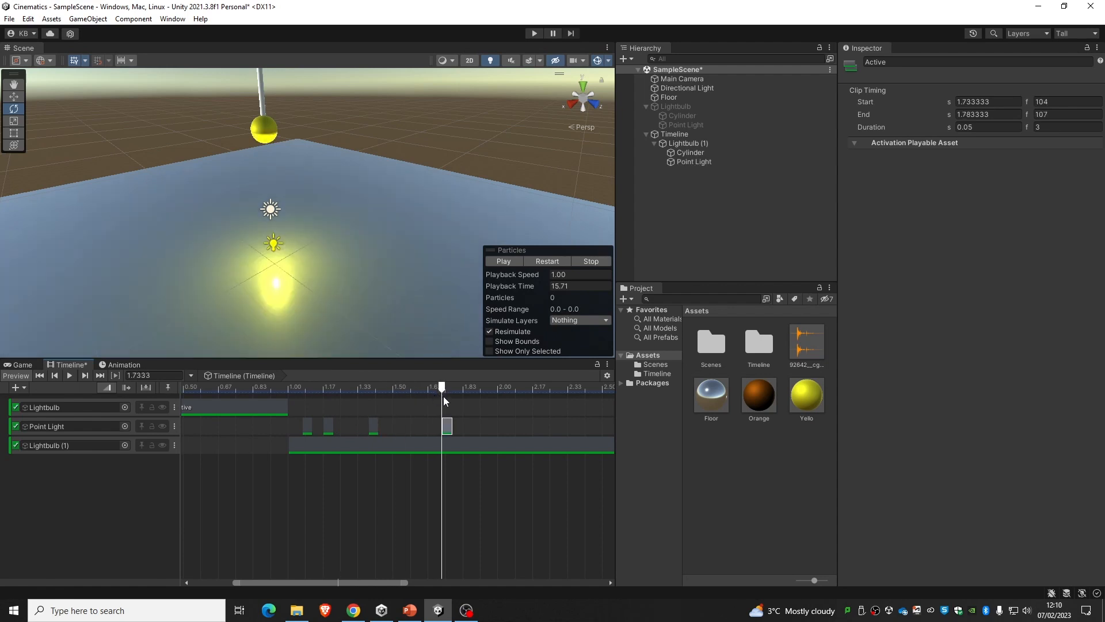
left_click_drag(443, 392, 418, 392)
key("ctrl+v")
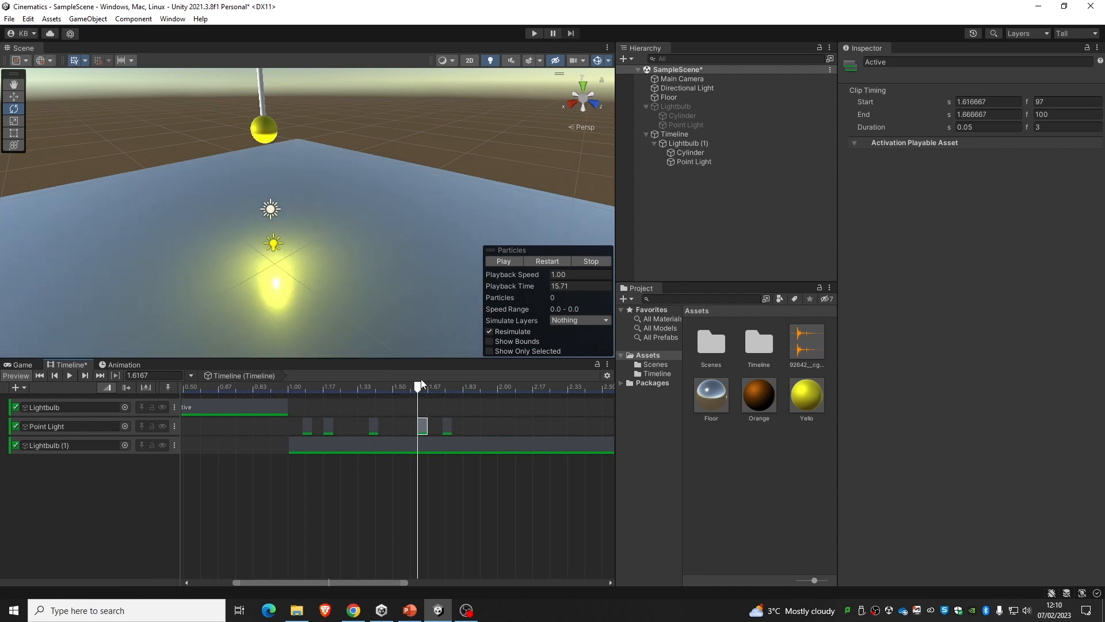
Paste three more copies of the short clip on the Point Light track, with the last one starting at 2.15 seconds
left_click_drag(301, 389, 530, 397)
key("ctrl+v")
key("ctrl+v")
key("ctrl+v")
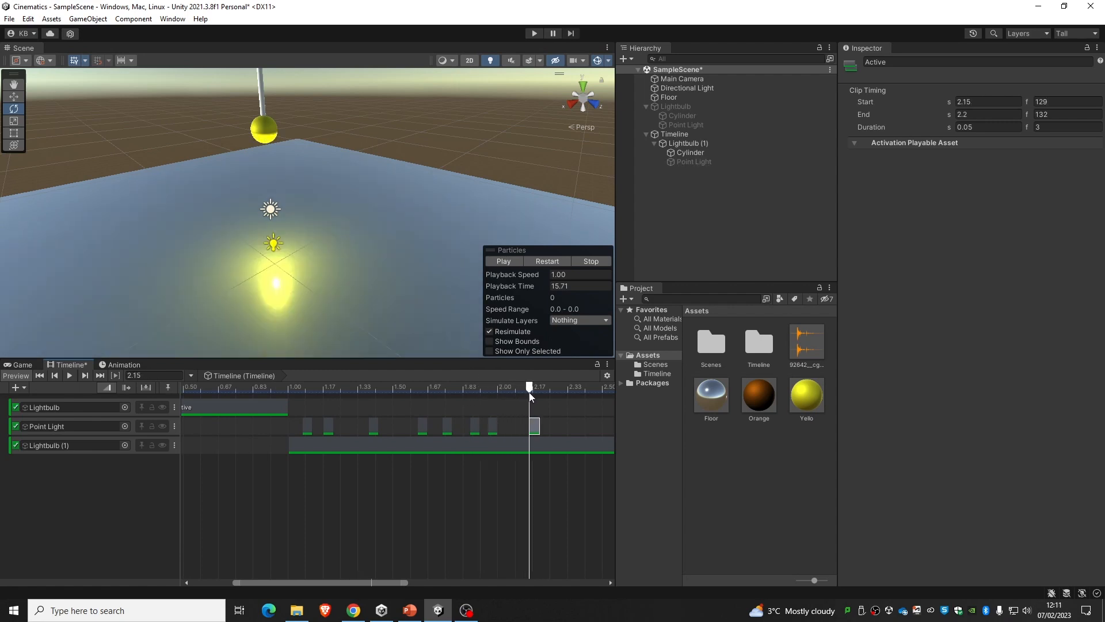
Fit the whole timeline in view and scrub to about 2.28 seconds to check where the flicker ends
left_click(336, 579)
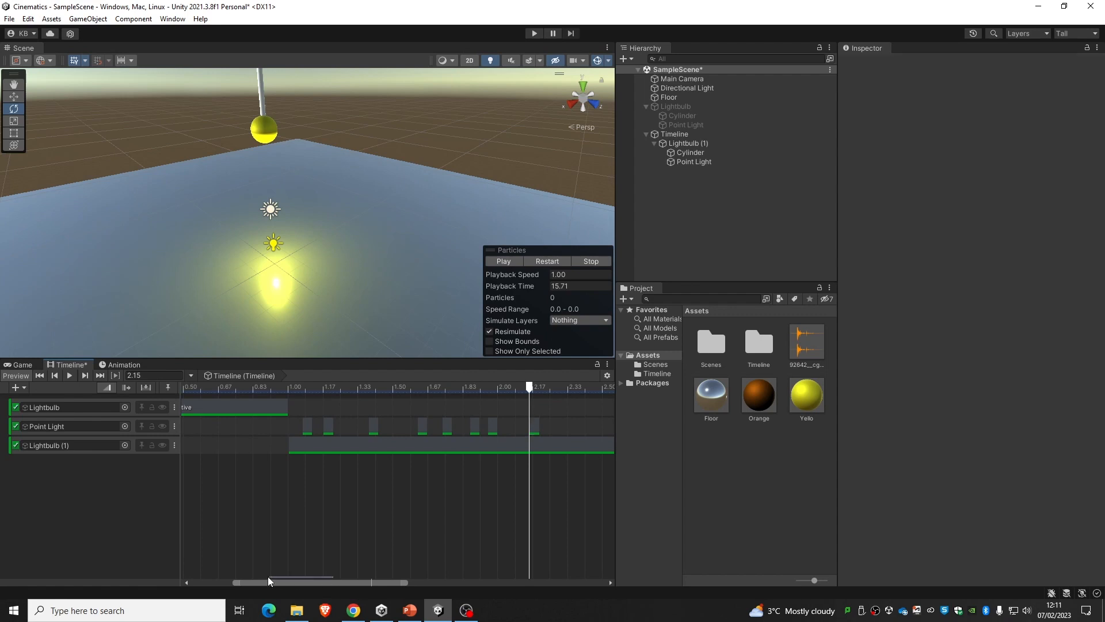
mouse_move(278, 581)
left_mouse_down()
mouse_move(229, 581)
mouse_move(264, 580)
left_mouse_up()
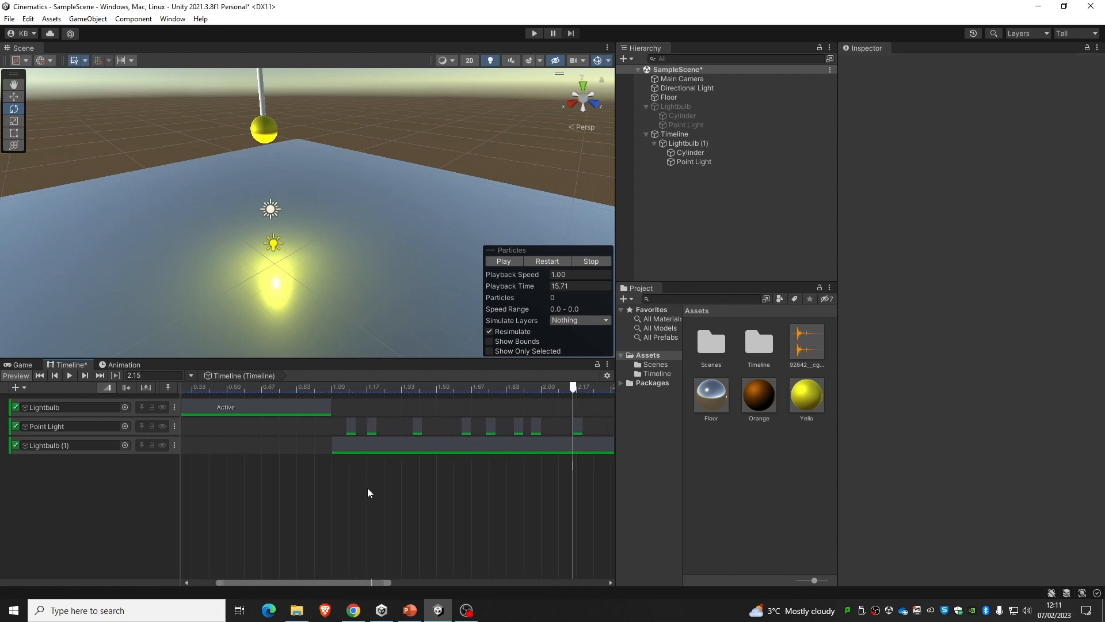
key("a")
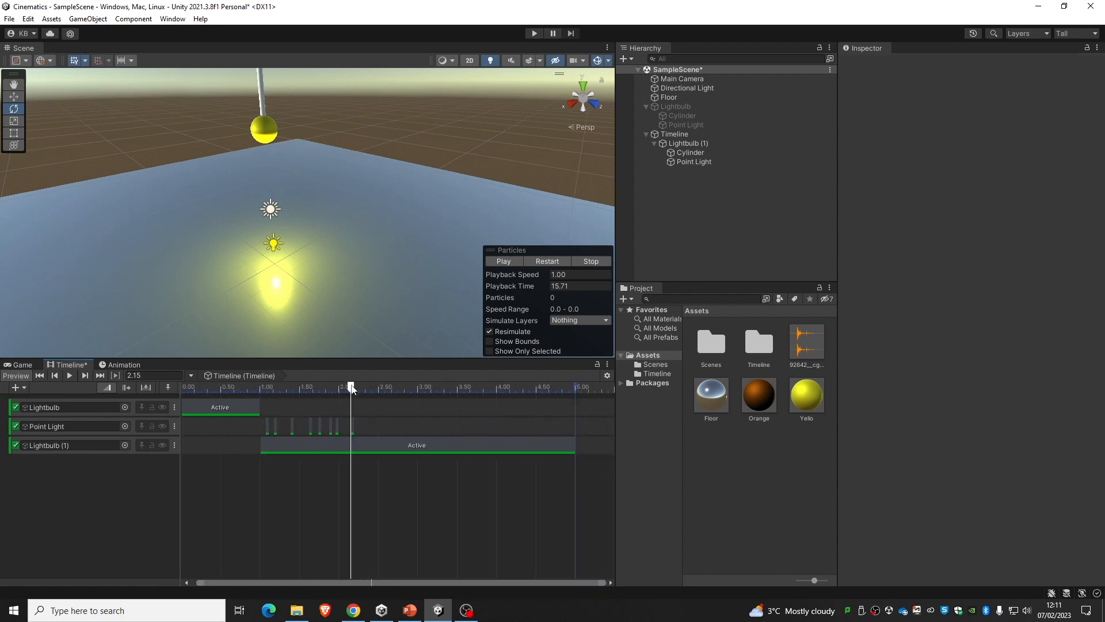
key("comma")
left_click_drag(350, 387, 353, 416)
mouse_move(365, 389)
left_mouse_down()
mouse_move(338, 391)
mouse_move(361, 390)
left_mouse_up()
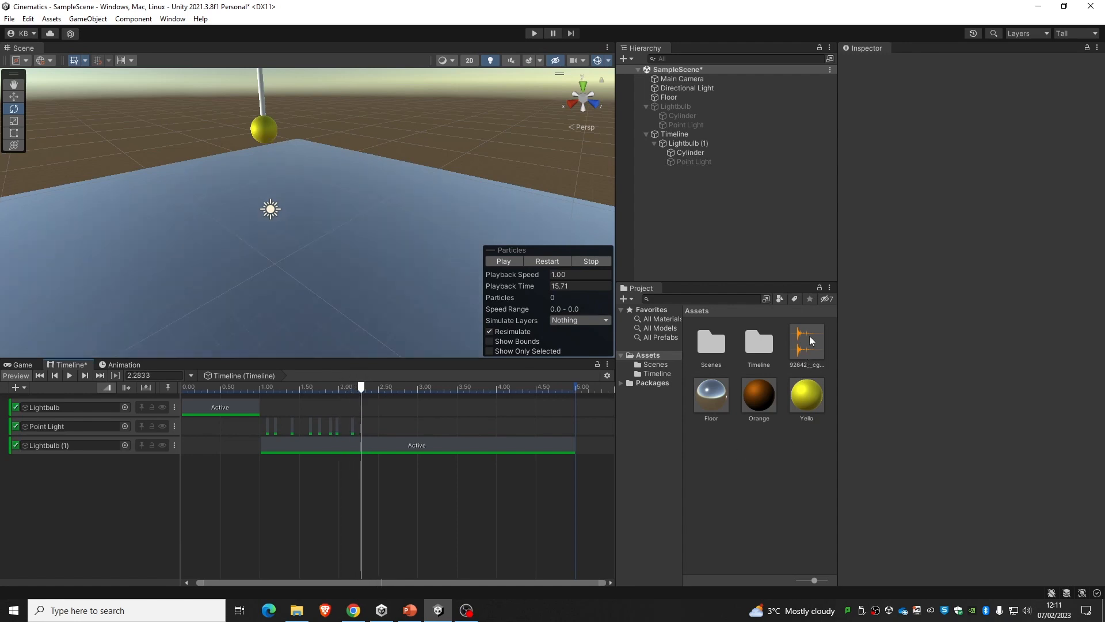
Add the light-bulb-pop audio clip on a new track, start it at 2.2 seconds, and play the timeline from the beginning
left_click_drag(811, 343, 465, 474)
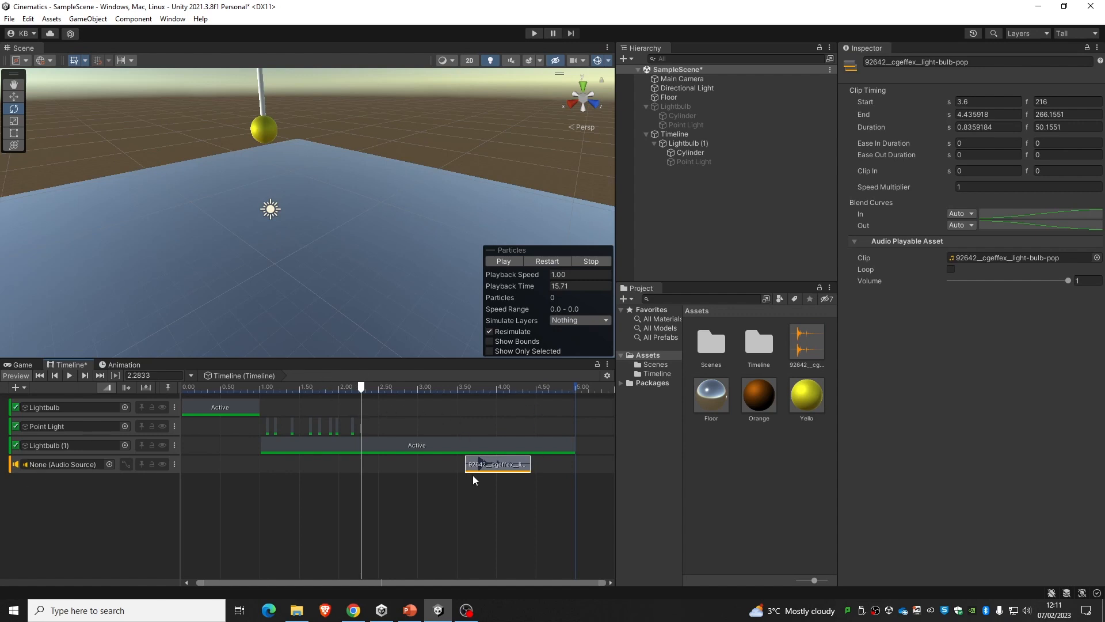
left_click_drag(492, 468, 382, 466)
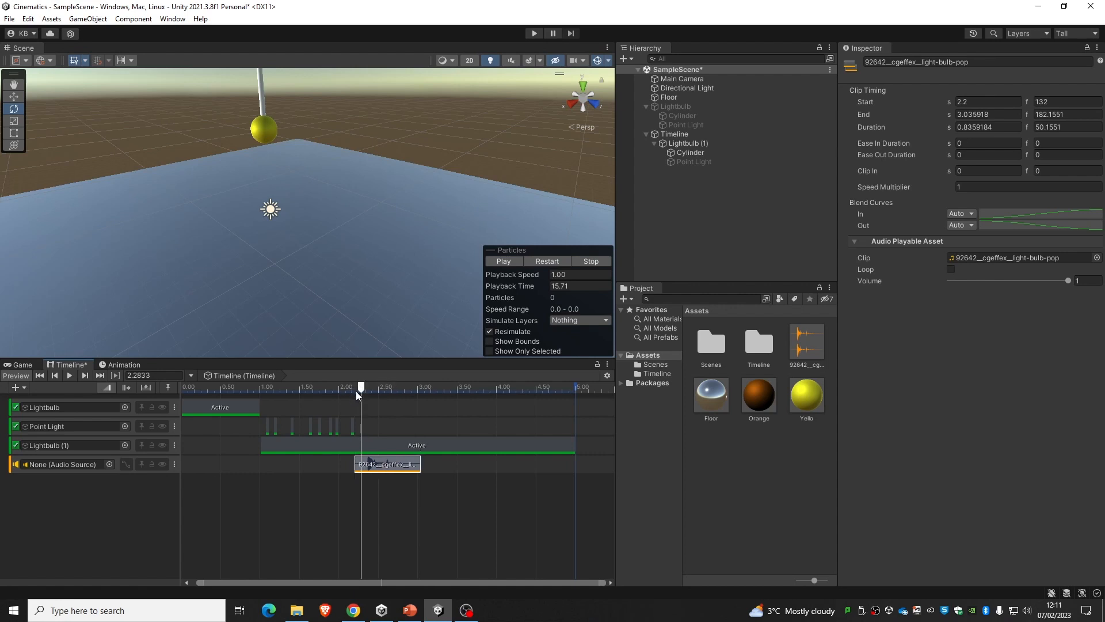
left_click_drag(350, 385, 319, 385)
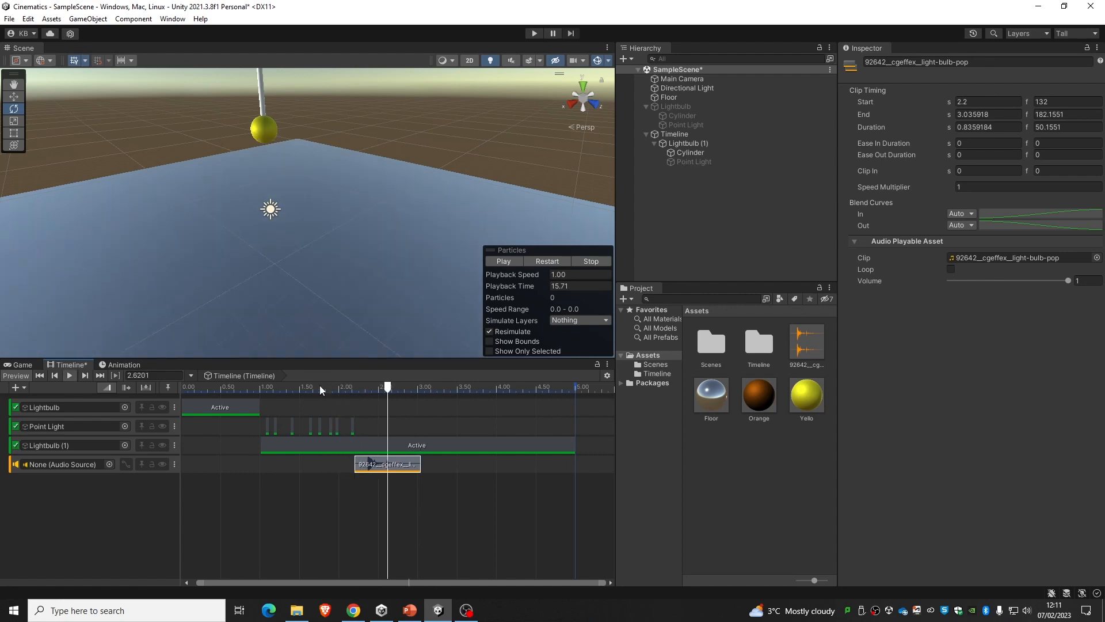
key("space")
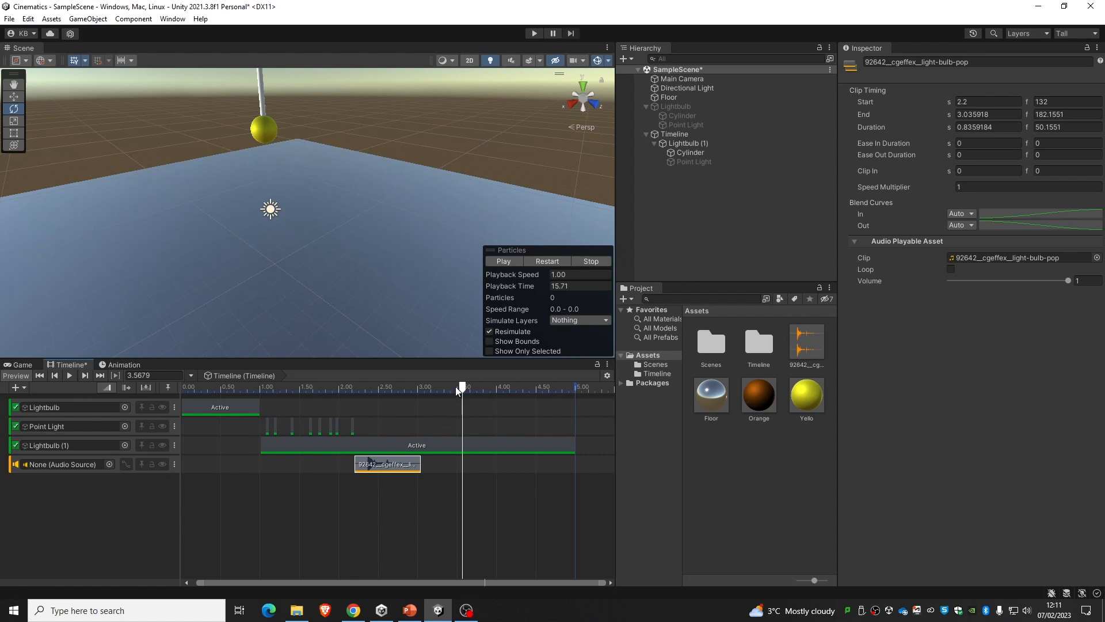
left_click_drag(455, 386, 161, 392)
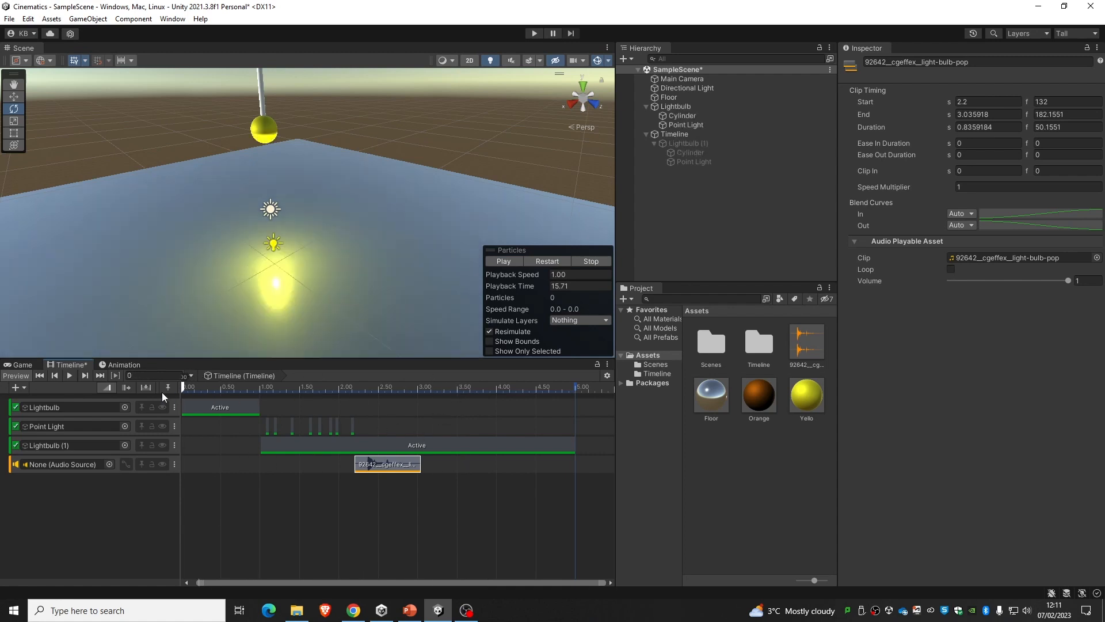
left_click(69, 376)
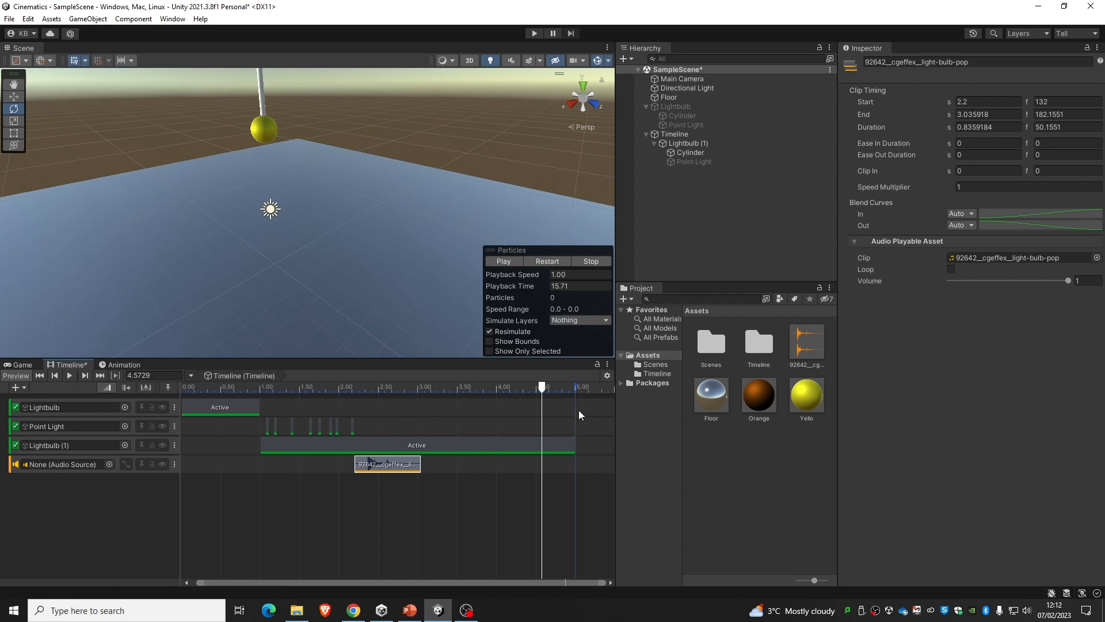
Trim the end of the Lightbulb (1) track's Active clip slightly and scrub the timeline to review the sequence, returning to 0
mouse_move(571, 442)
left_mouse_down()
mouse_move(431, 442)
mouse_move(574, 442)
left_mouse_up()
left_click_drag(543, 390, 284, 410)
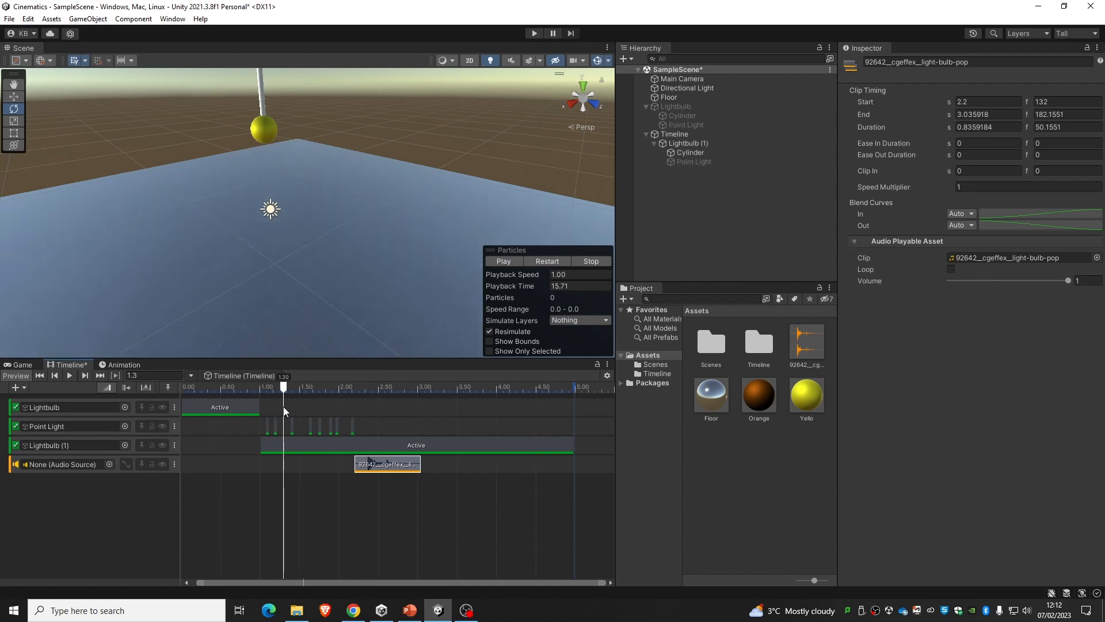
mouse_move(284, 410)
left_mouse_down()
mouse_move(231, 406)
mouse_move(283, 410)
left_mouse_up()
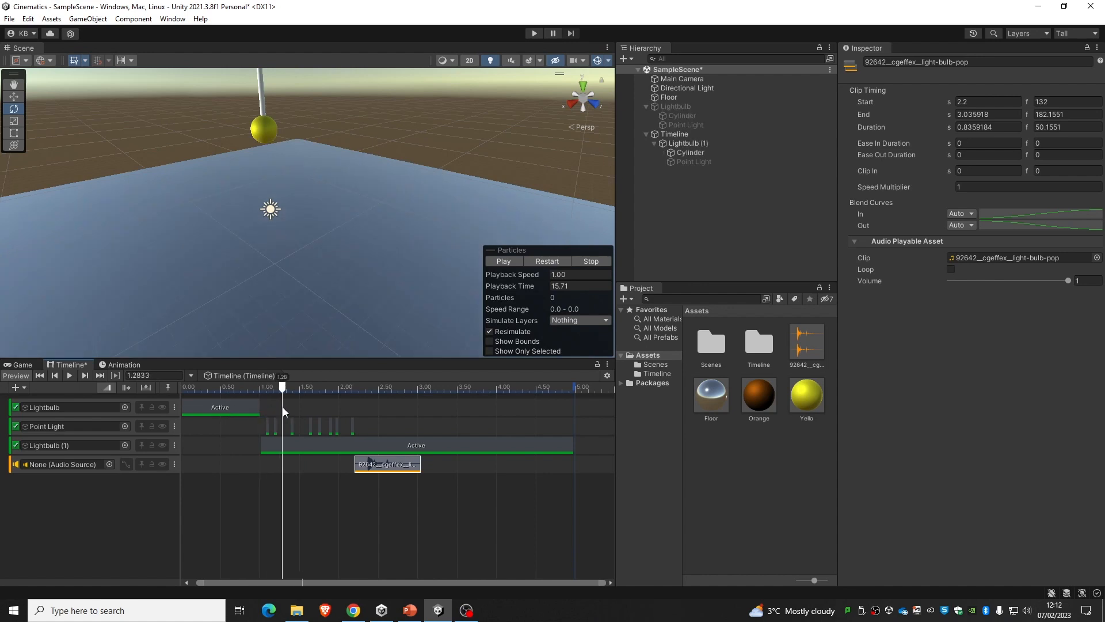
left_click_drag(284, 410, 394, 417)
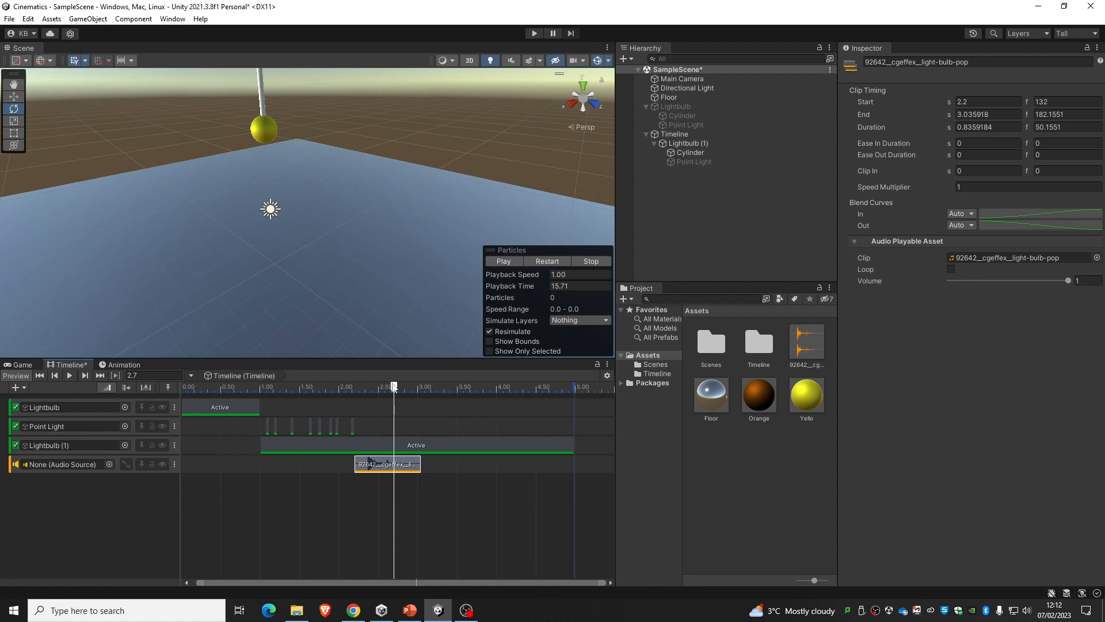
left_click_drag(394, 386, 427, 395)
left_click_drag(426, 392, 130, 405)
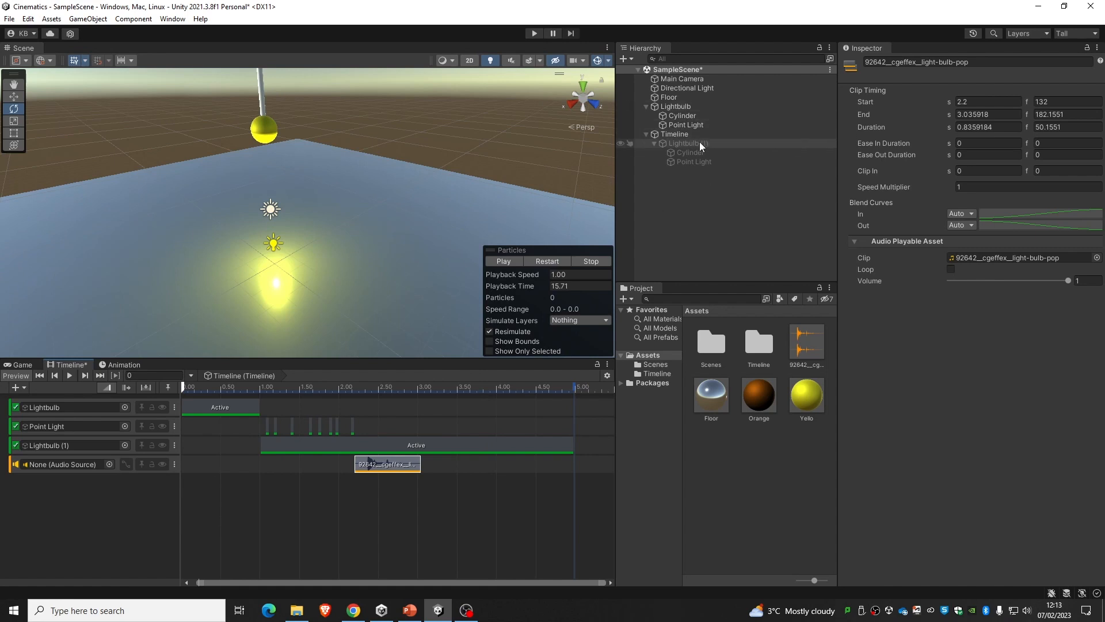
left_click(67, 376)
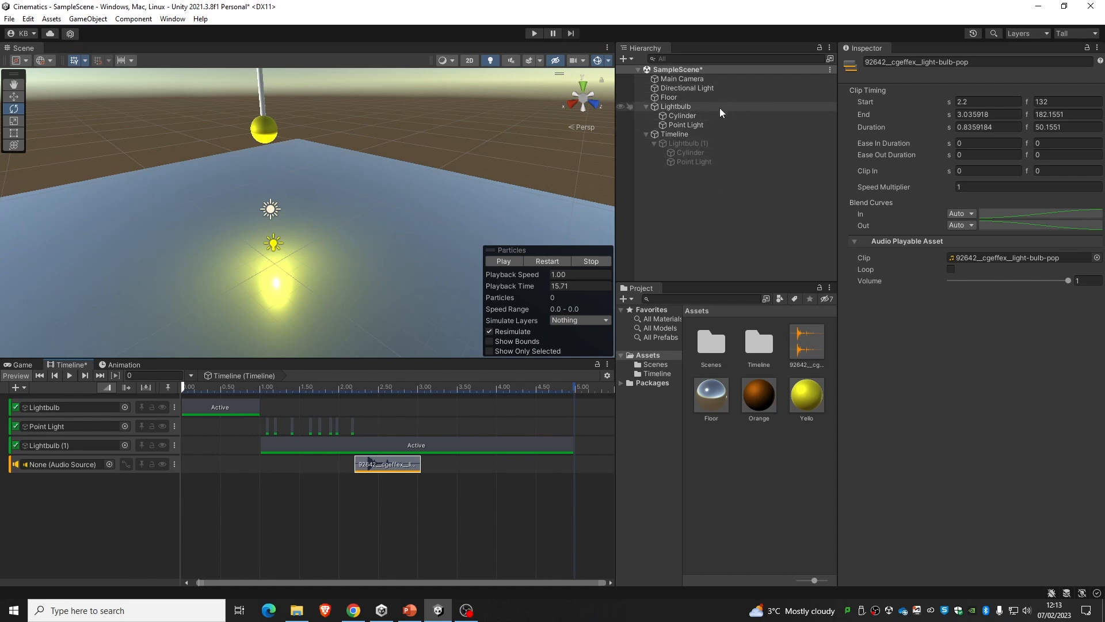
Deactivate the Timeline object in the scene
left_click(693, 135)
left_click(869, 64)
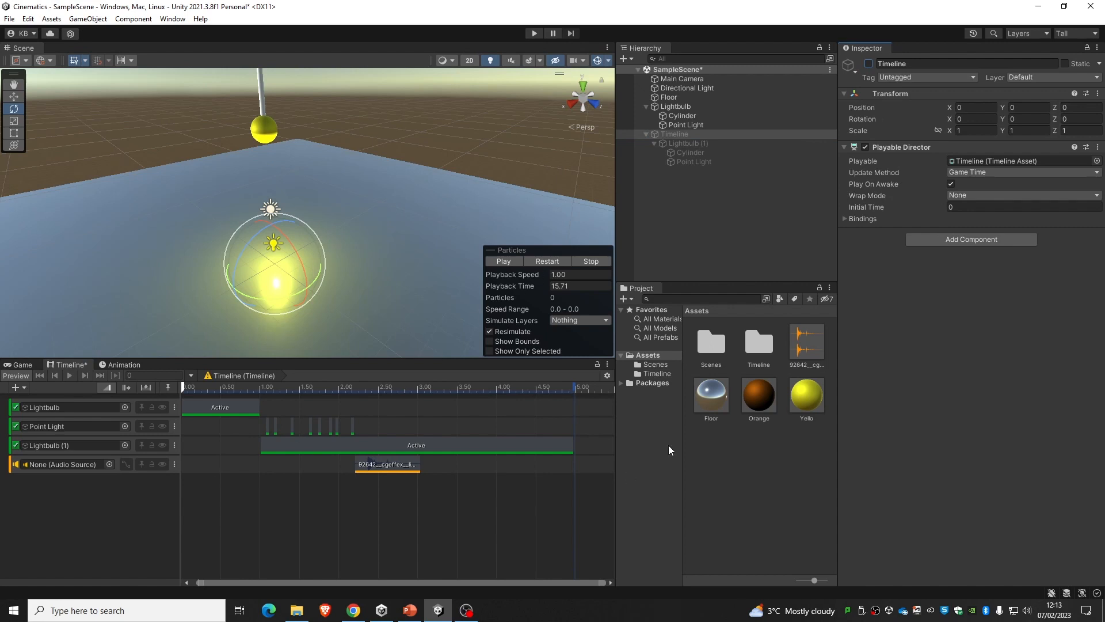
Create an empty object in the scene and name it GameManager
right_click(730, 203)
left_click(770, 336)
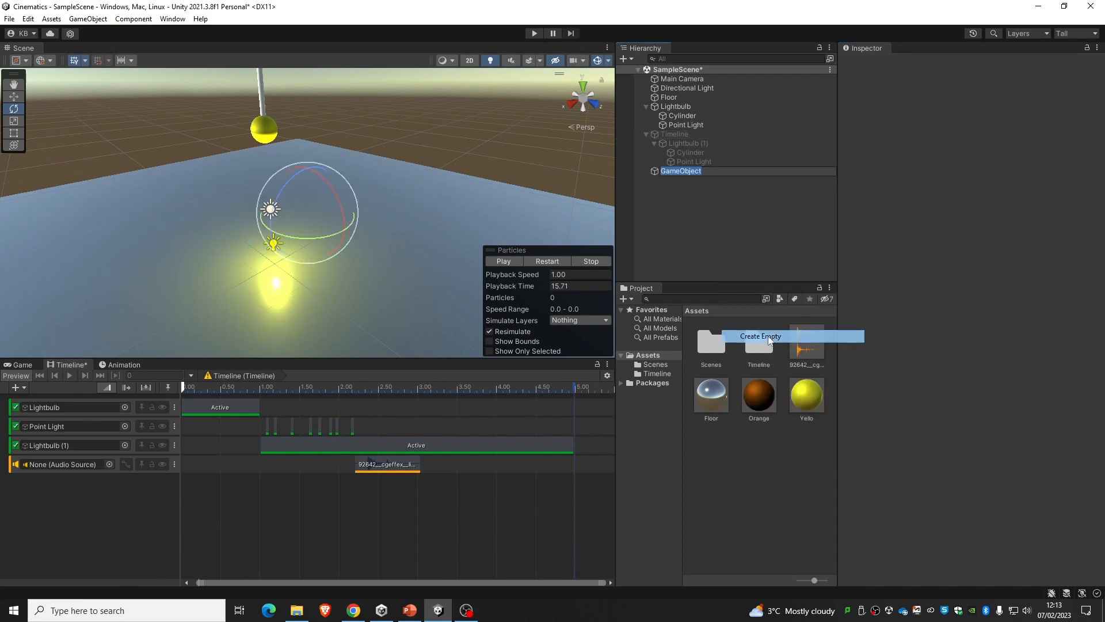
type("GameManager")
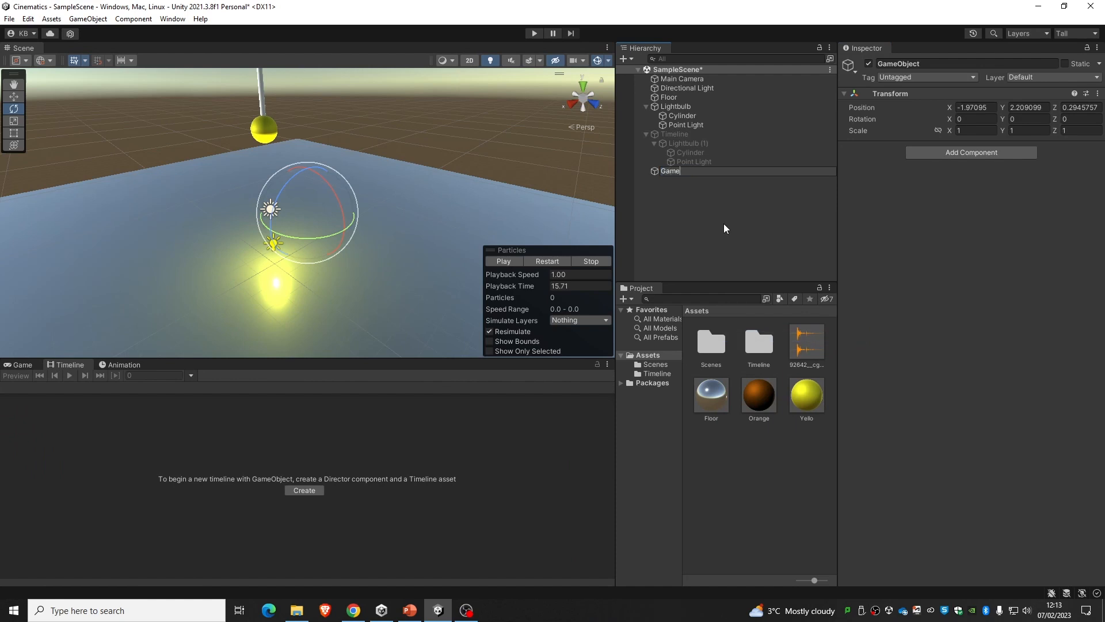
key("Return")
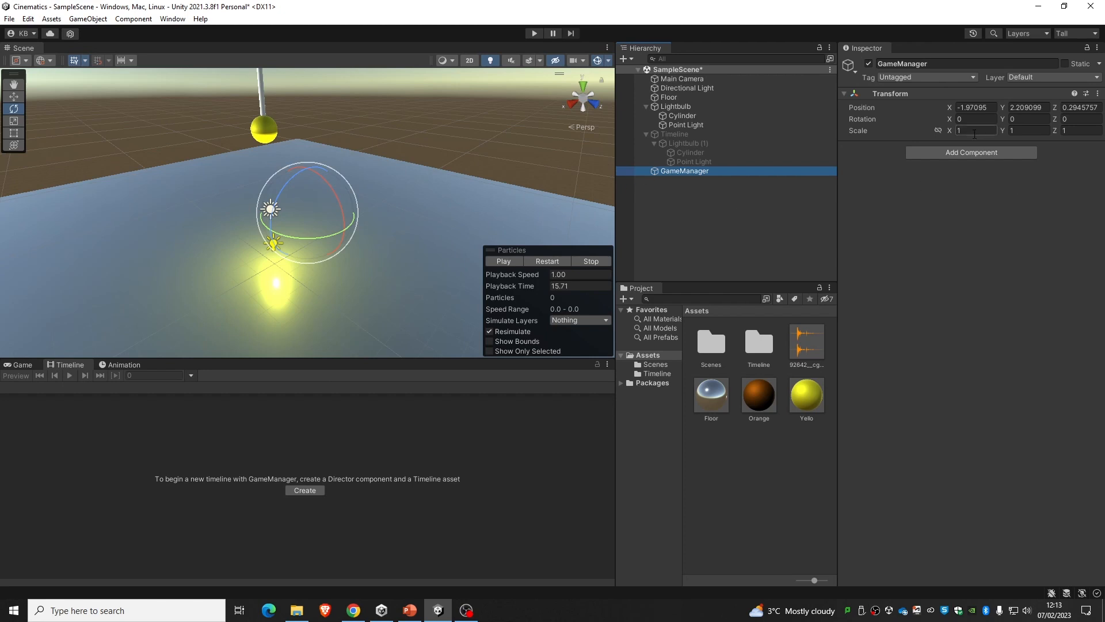
Create a new script component named Bulb on GameManager and open the script in Visual Studio
left_click(974, 152)
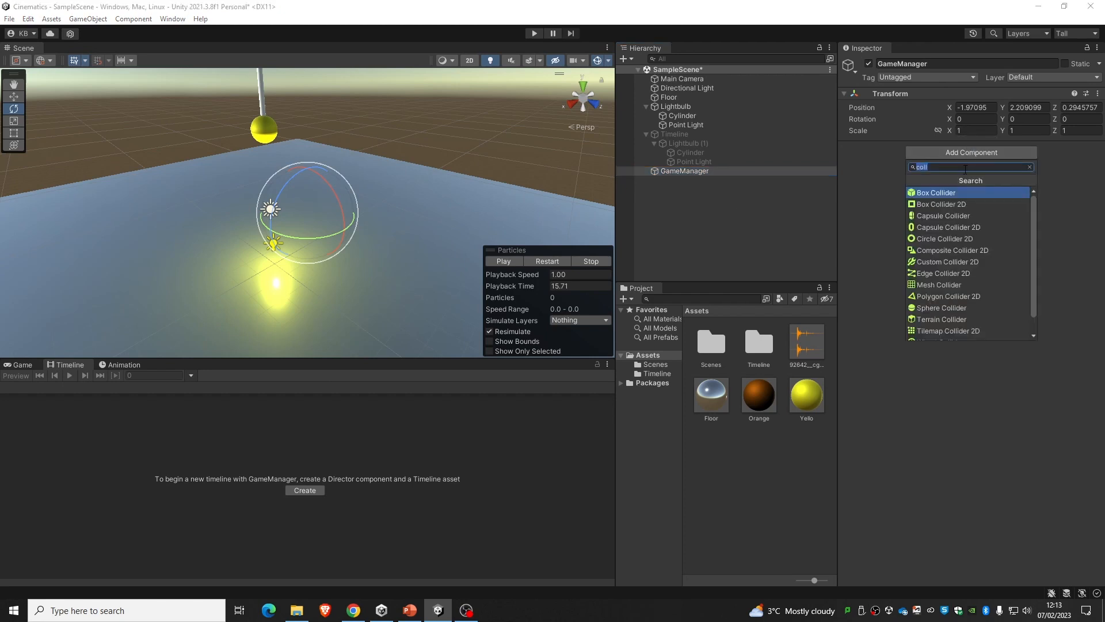
type("Bulb")
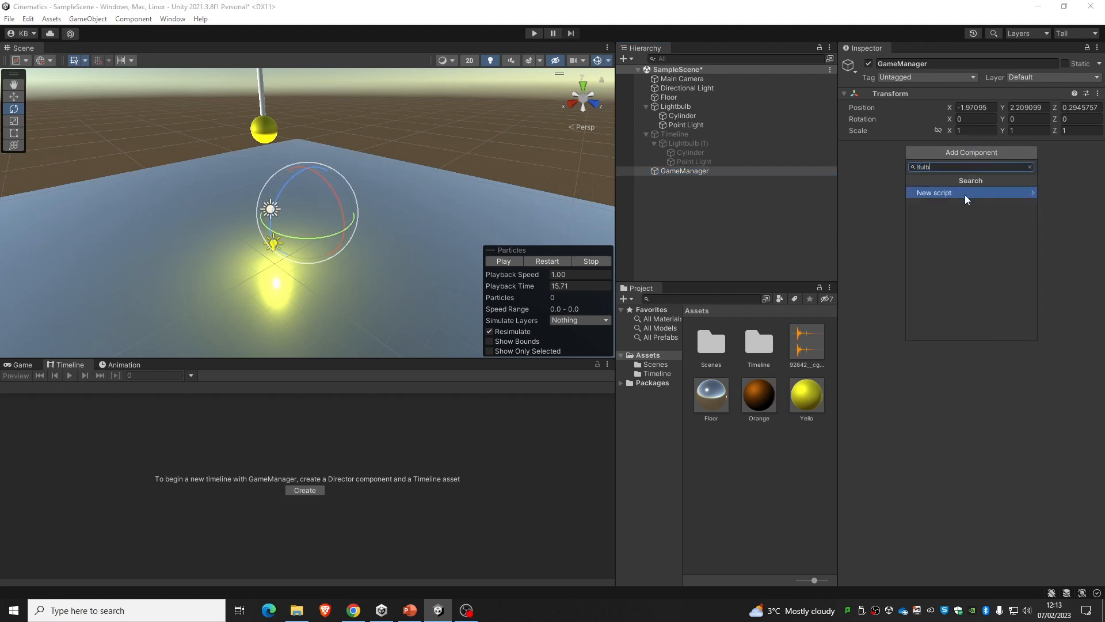
left_click(966, 194)
left_click(973, 330)
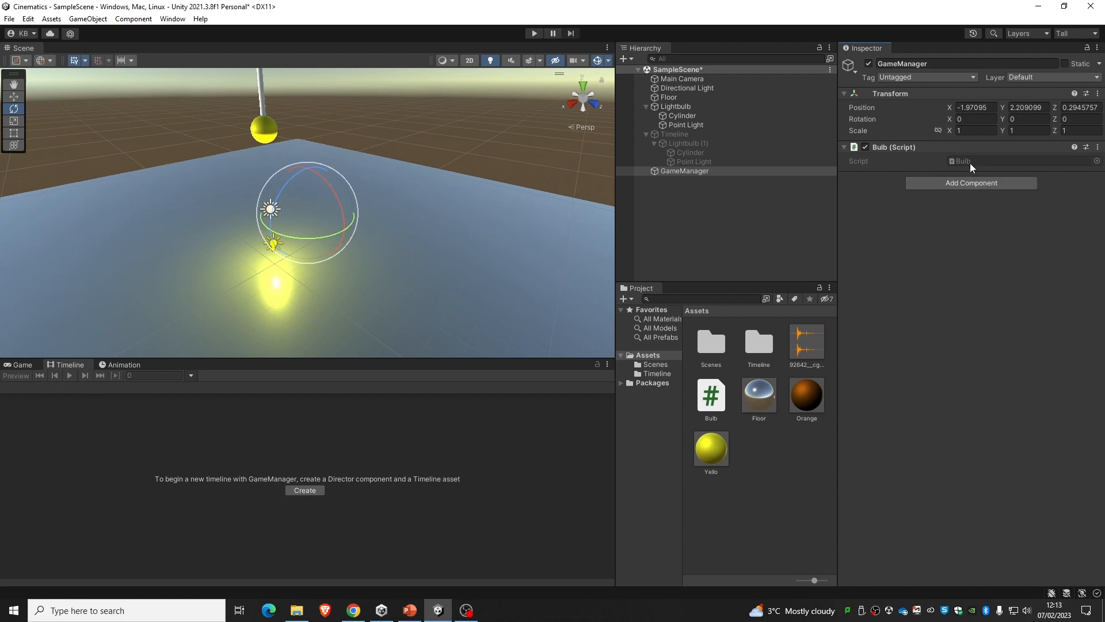
double_click(965, 160)
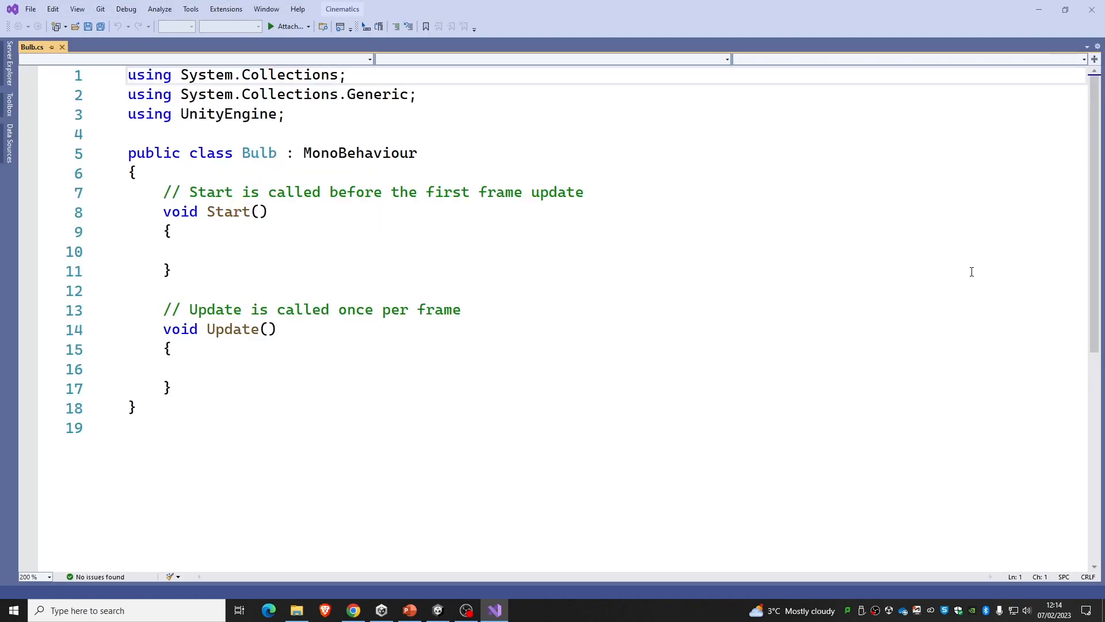
Declare a public GameObject variable named timeline at the top of the Bulb class, above the Start method
left_click(166, 207)
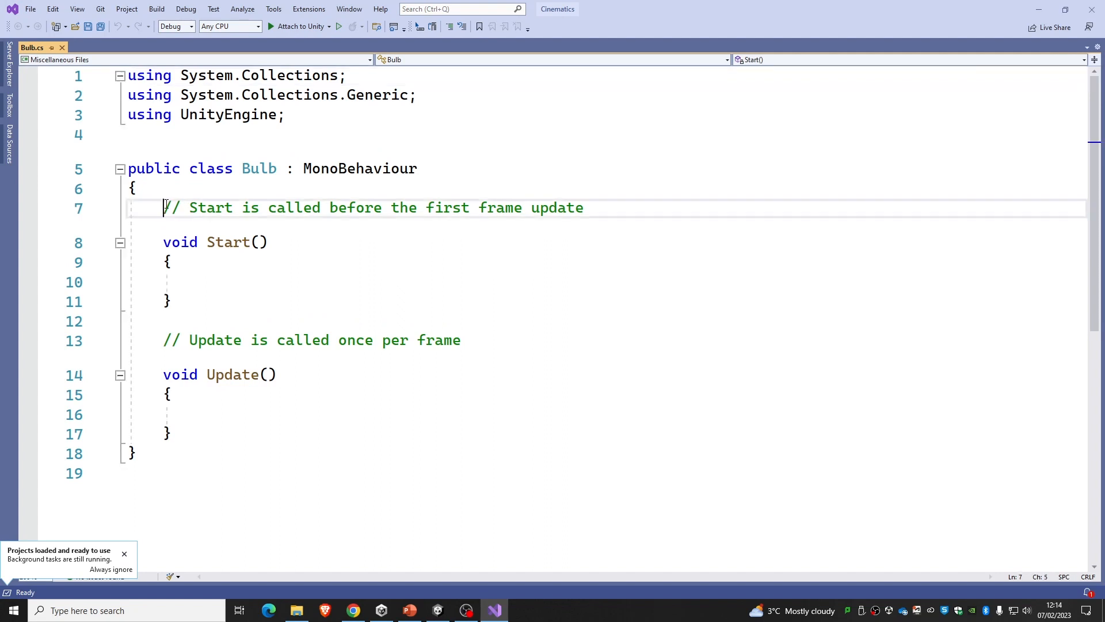
key("Return")
key("Return")
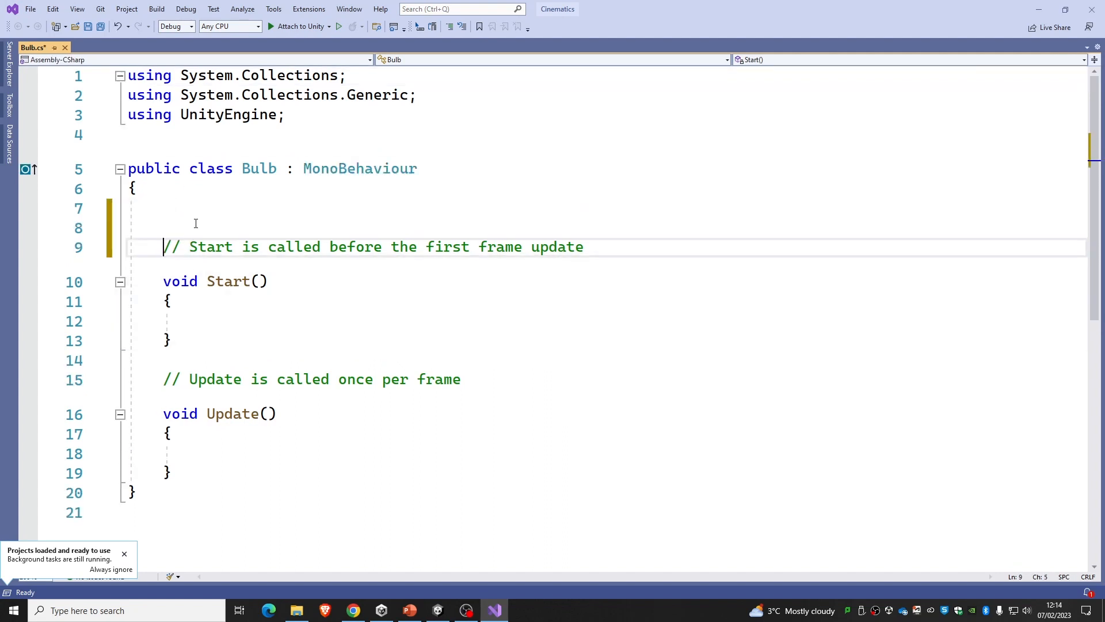
left_click(222, 209)
type("publ")
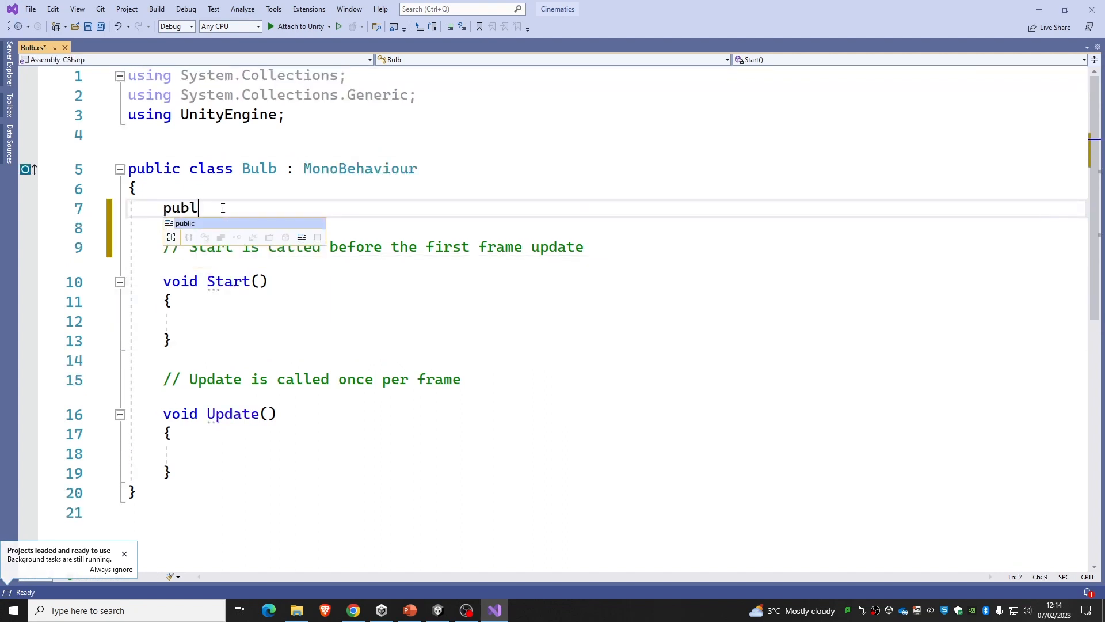
type("ic game")
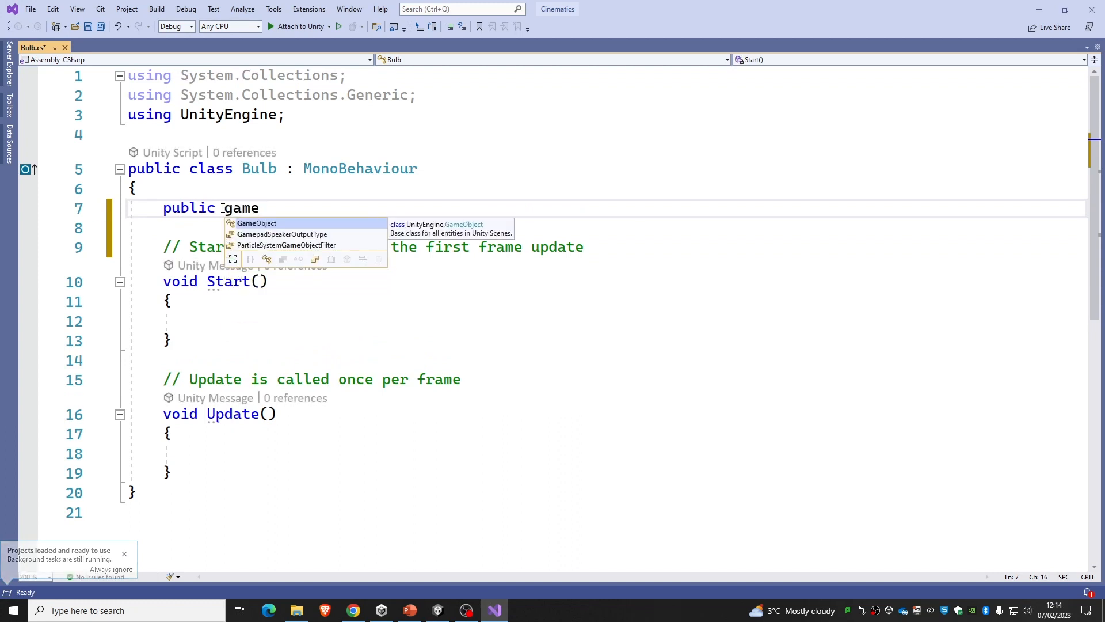
key("Tab")
type("ti")
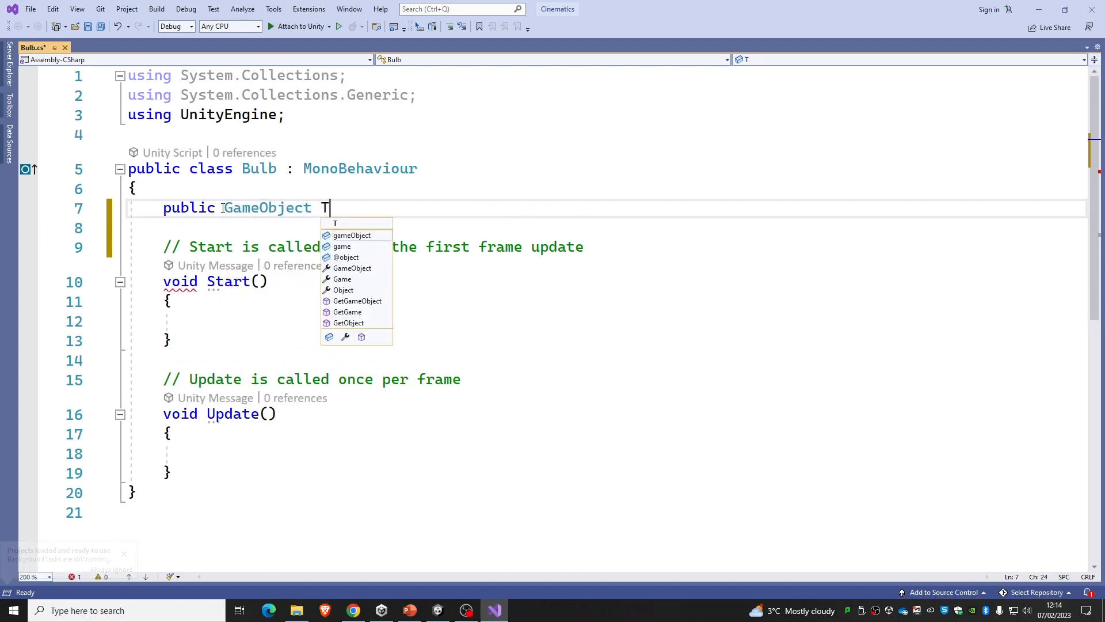
type("meline;")
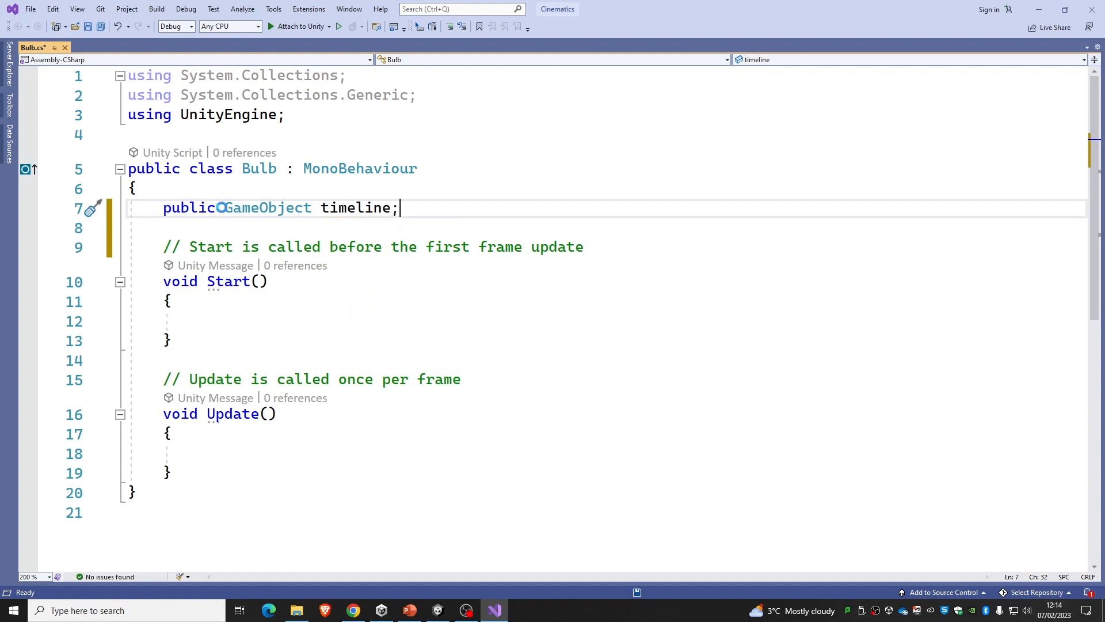
Save the script, switch to Unity and assign the Timeline object to the Timeline field of GameManager's Bulb component
key("ctrl+s")
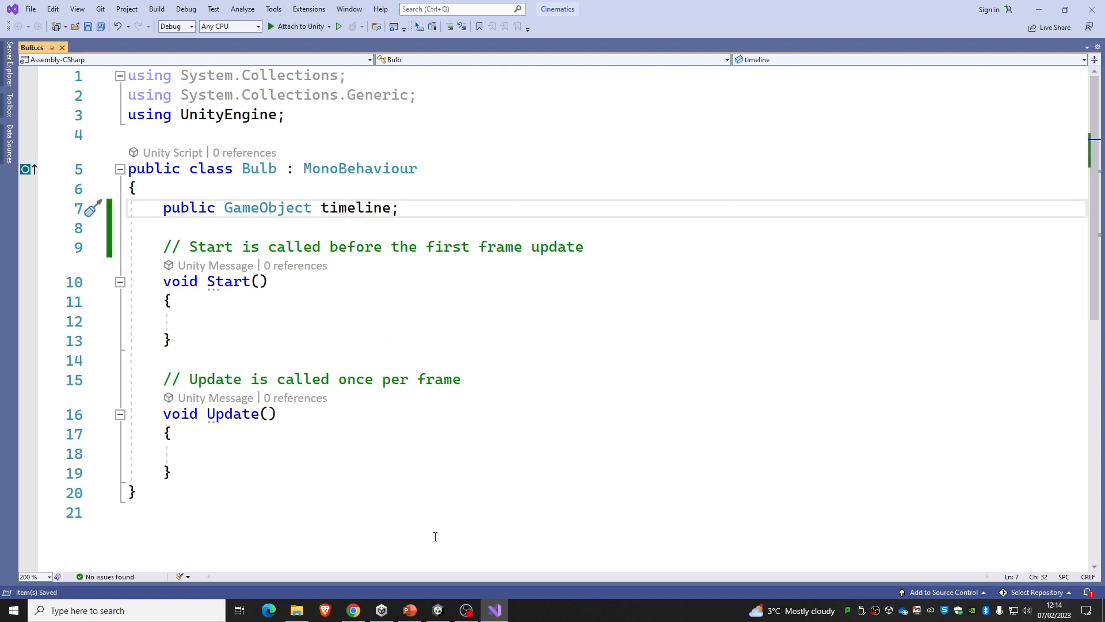
left_click(438, 609)
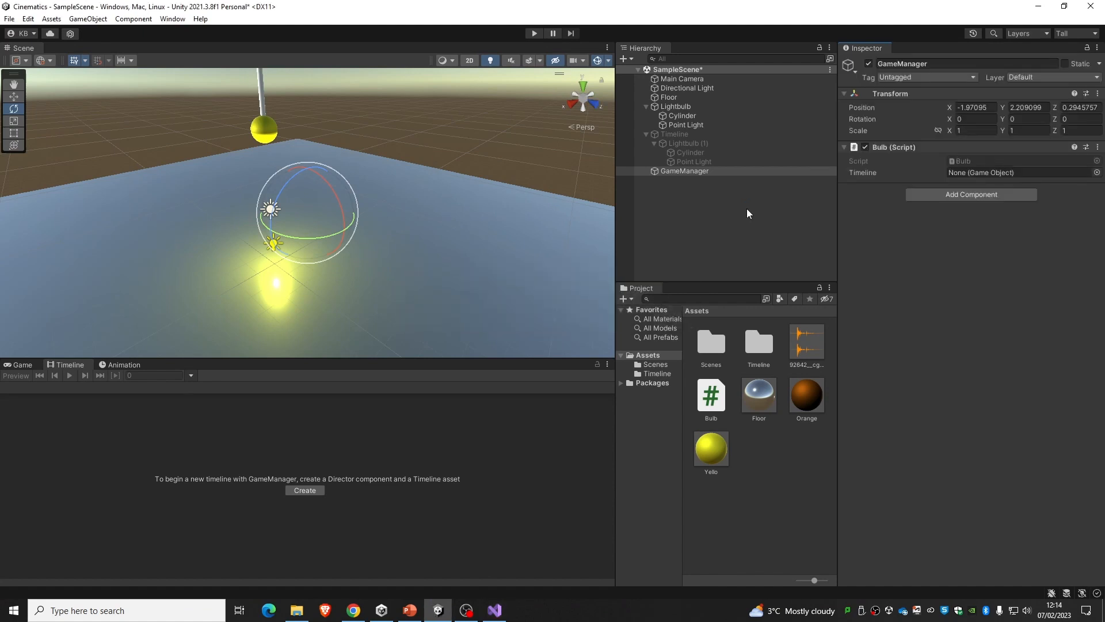
left_click_drag(675, 133, 967, 174)
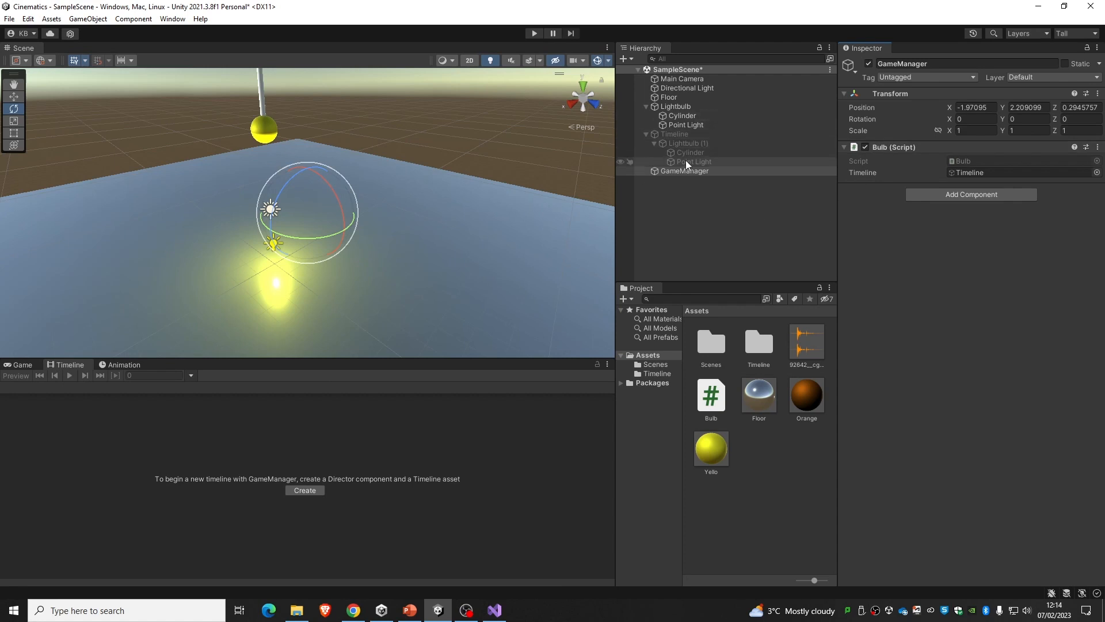
Return to Visual Studio and delete the Start method together with its comment from the Bulb script
left_click(496, 610)
left_click(210, 449)
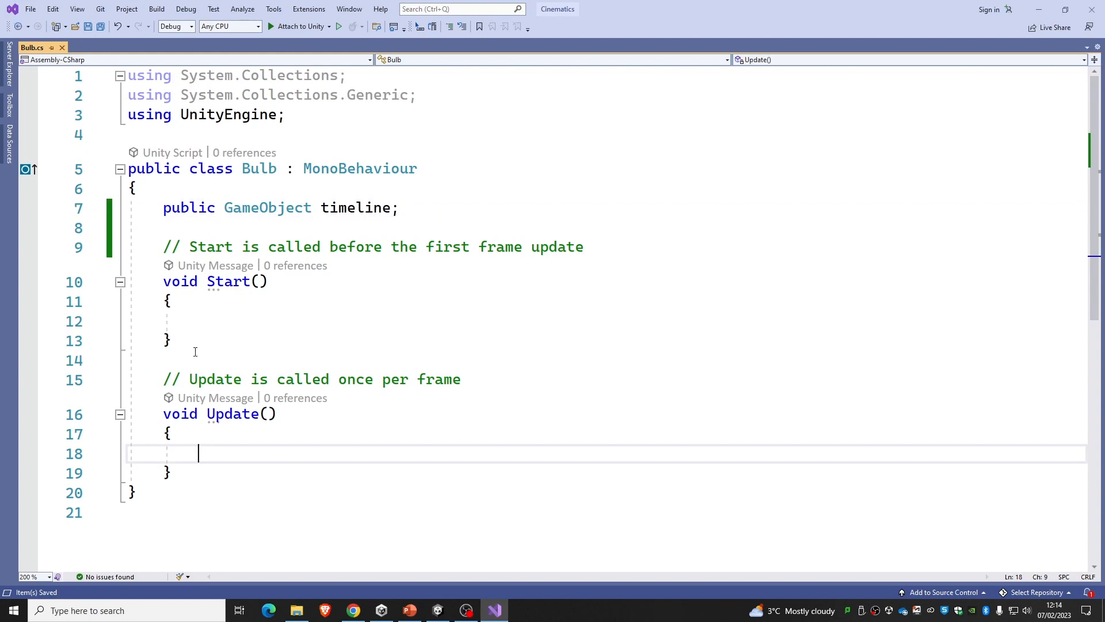
left_click_drag(192, 346, 165, 263)
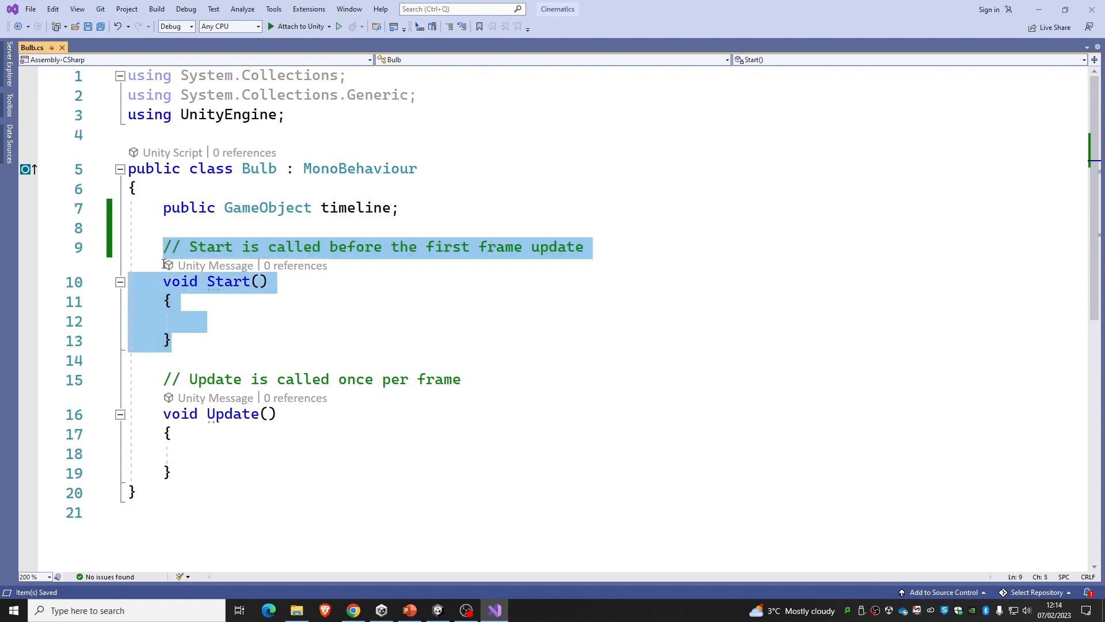
key("BackSpace")
key("BackSpace")
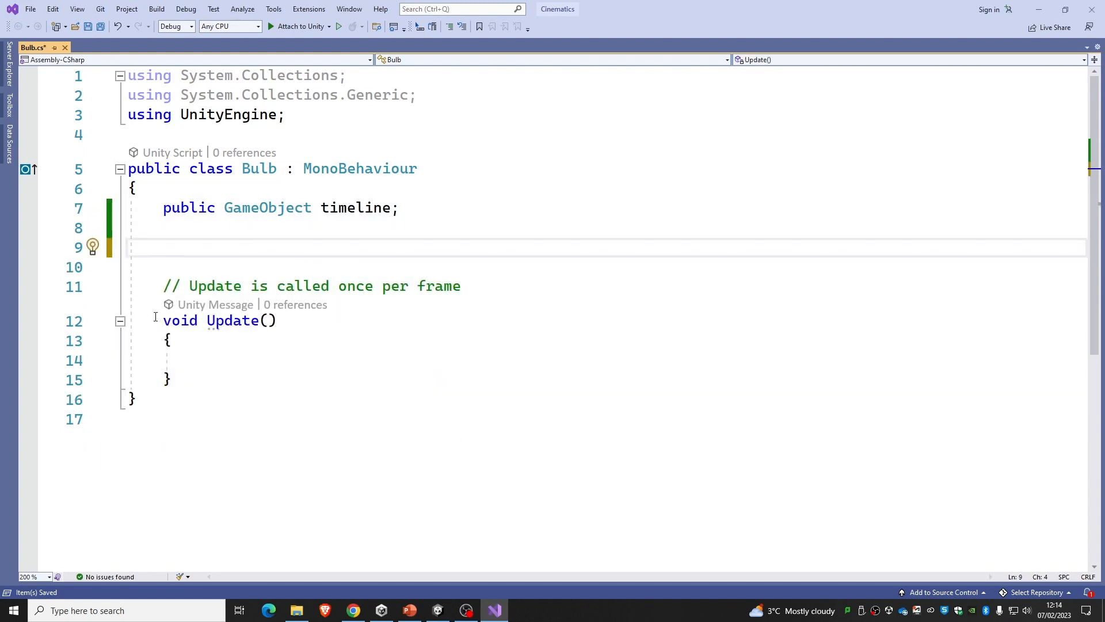
Add an if statement inside Update with the condition Input.GetKeyDown(KeyCode.K)
left_click(185, 363)
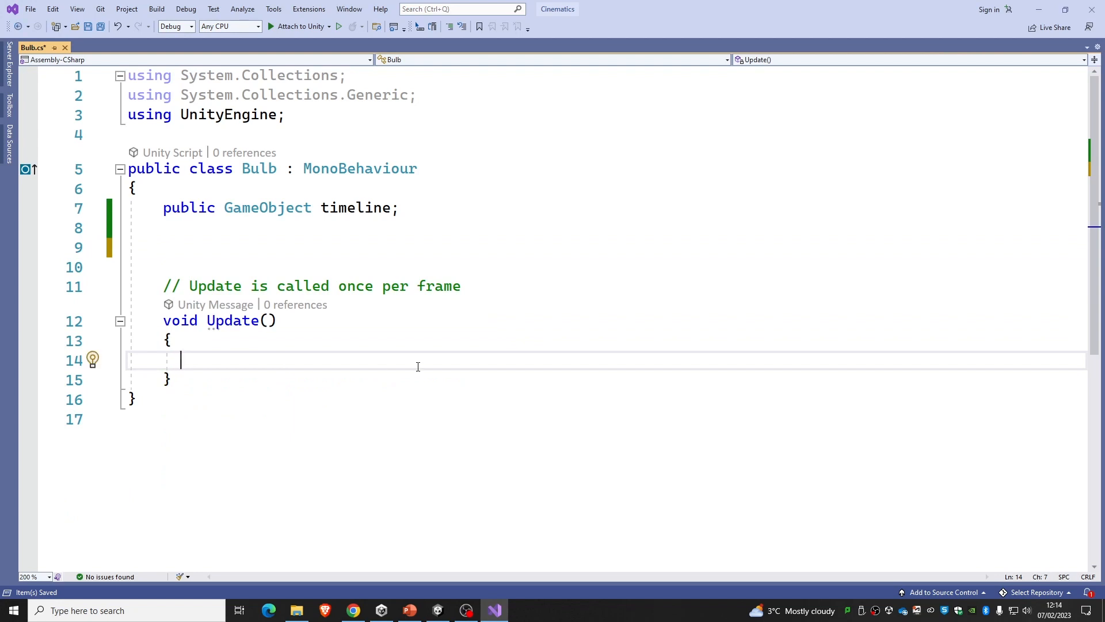
type("if (Inp")
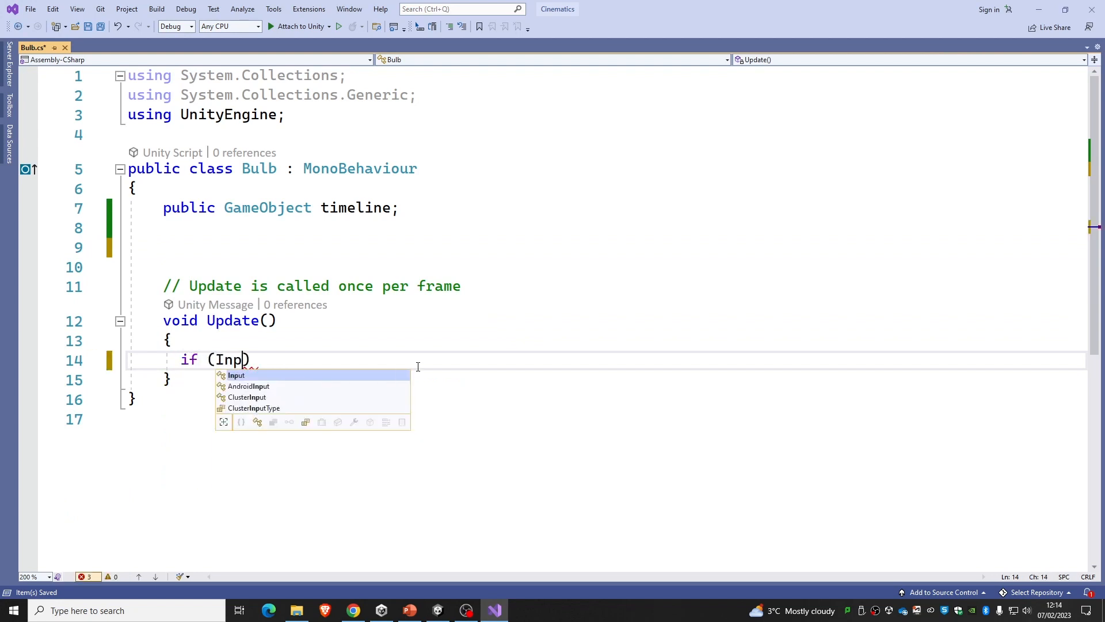
type("ut.G")
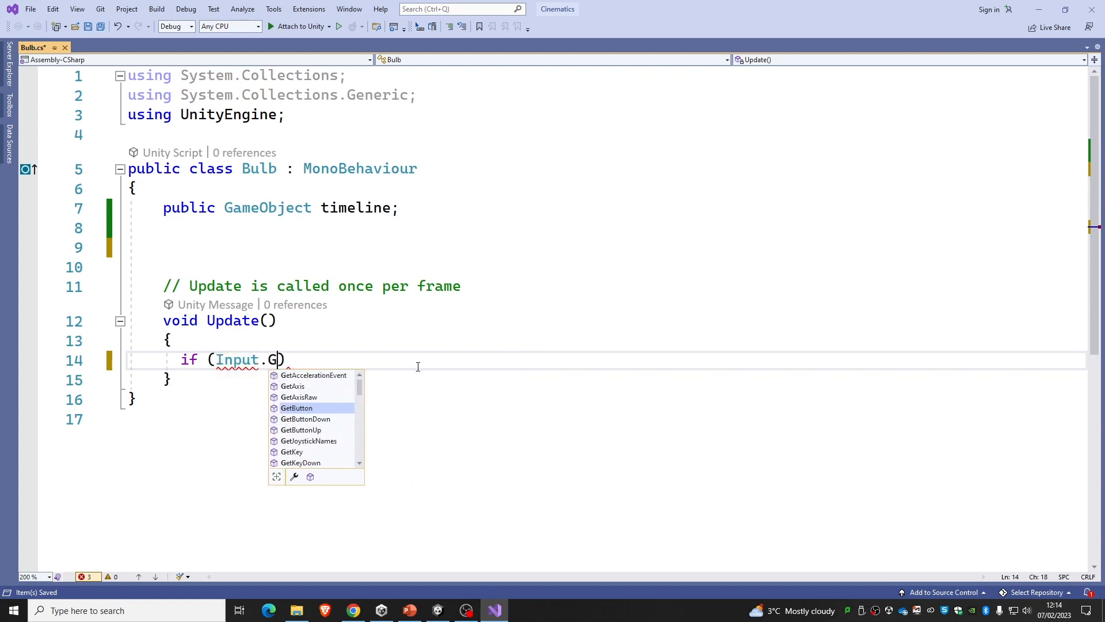
type("et")
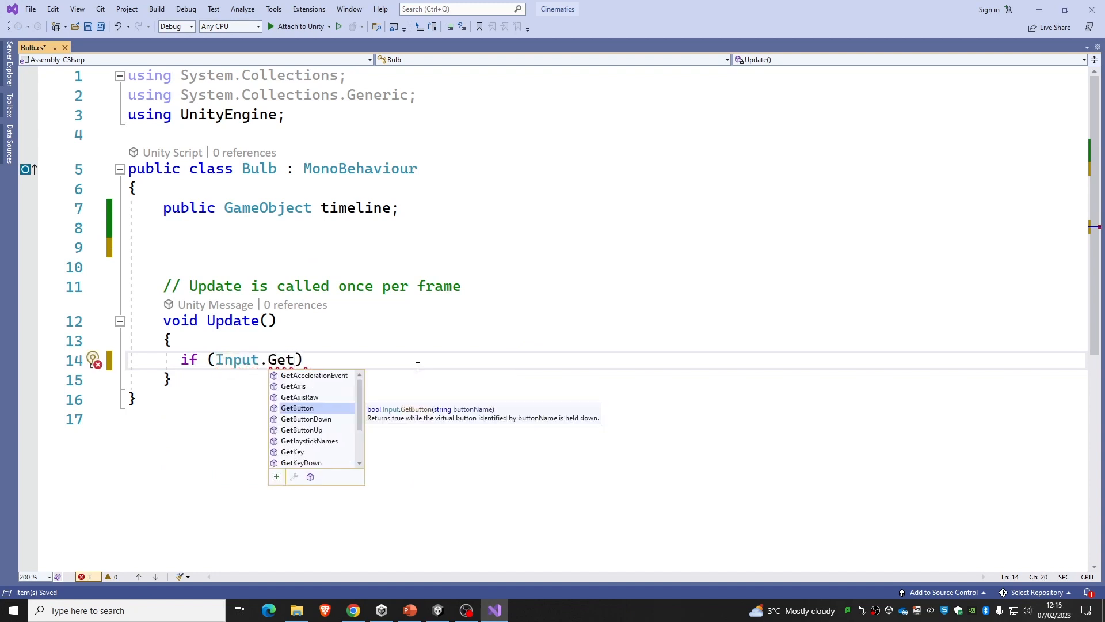
type("KeyDown")
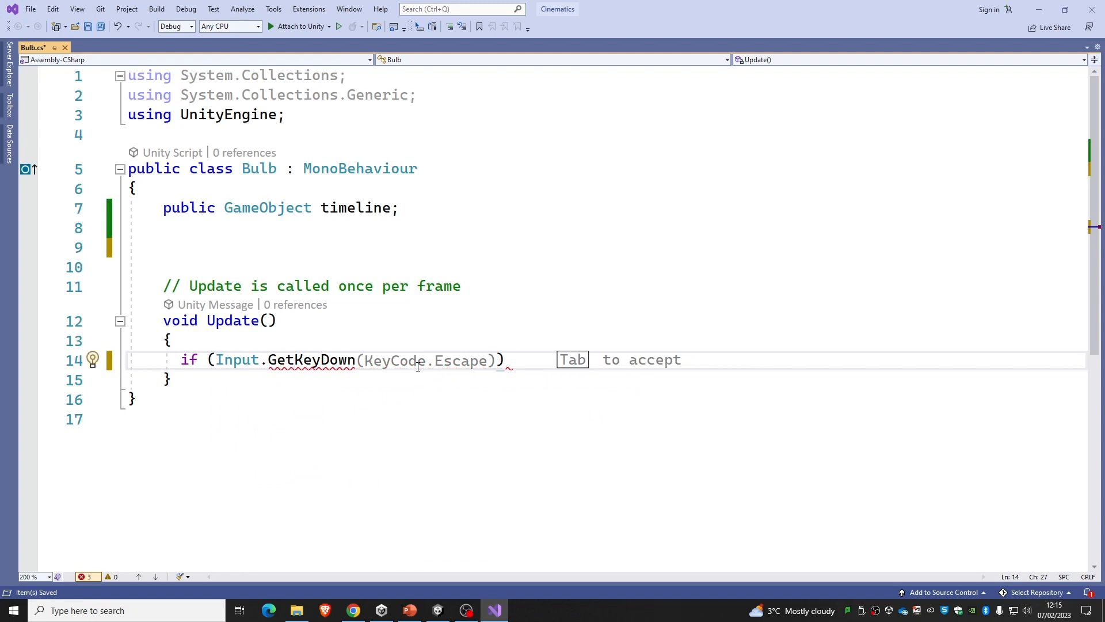
type("(Key")
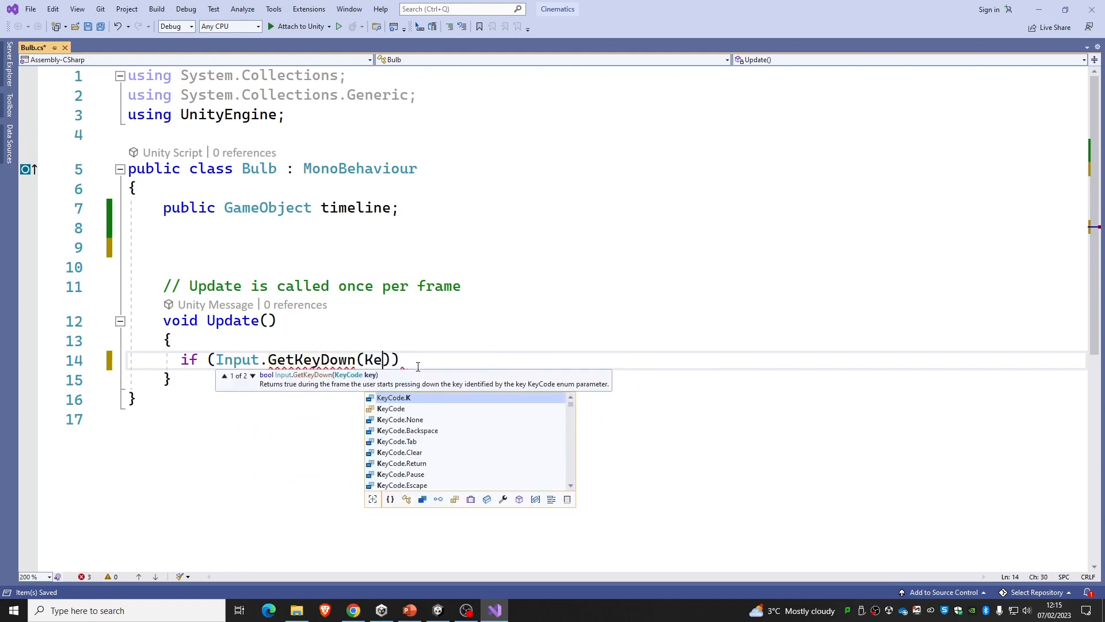
type("Code.")
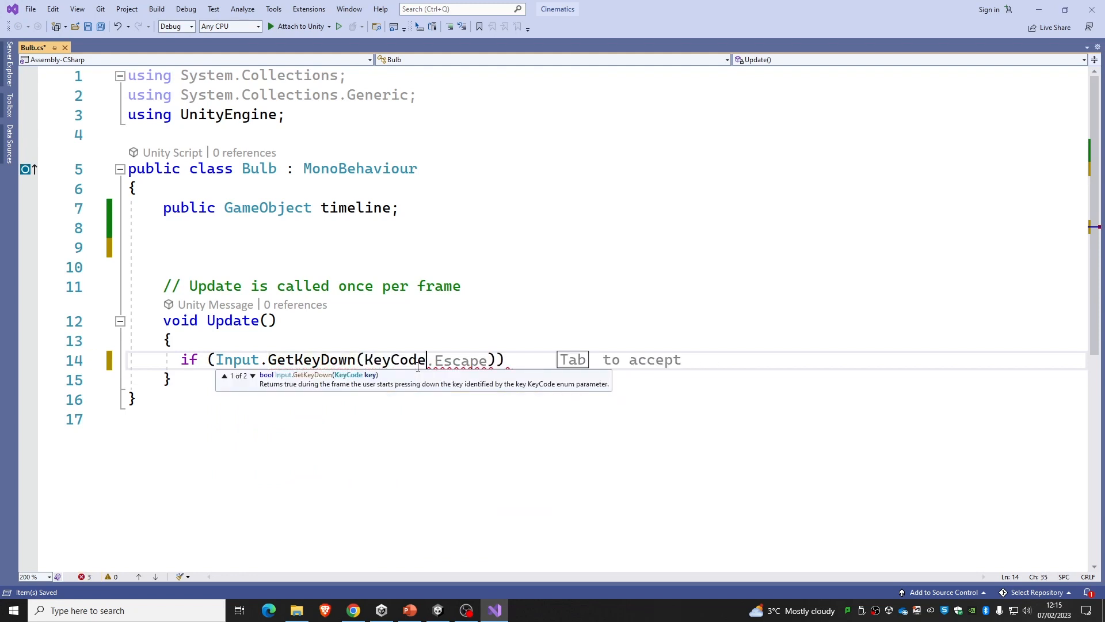
type("E")
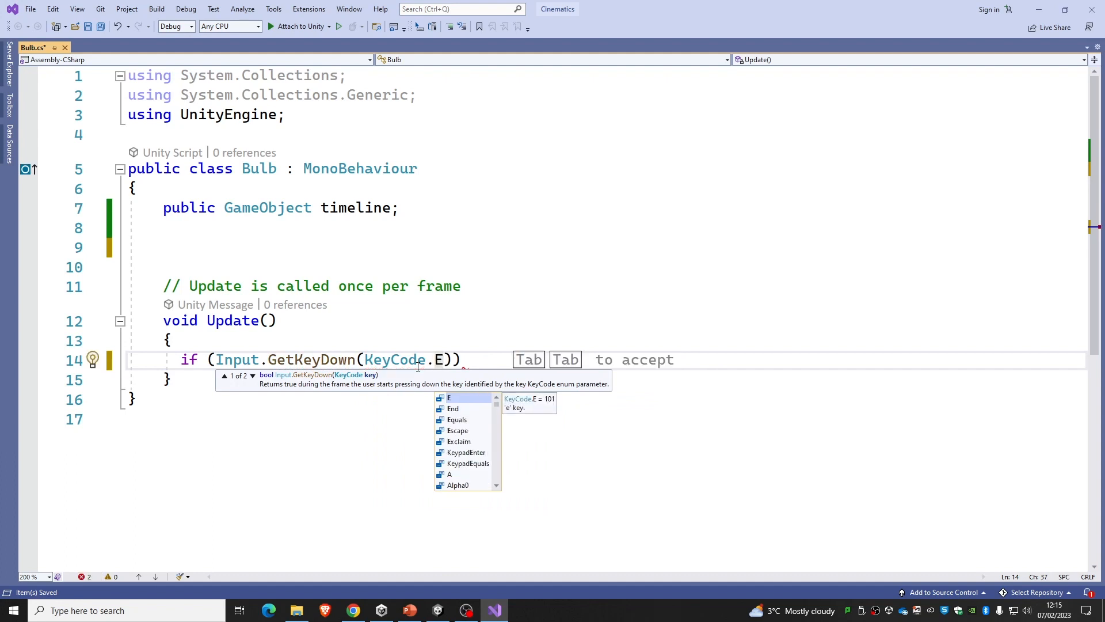
key("BackSpace")
type("K))")
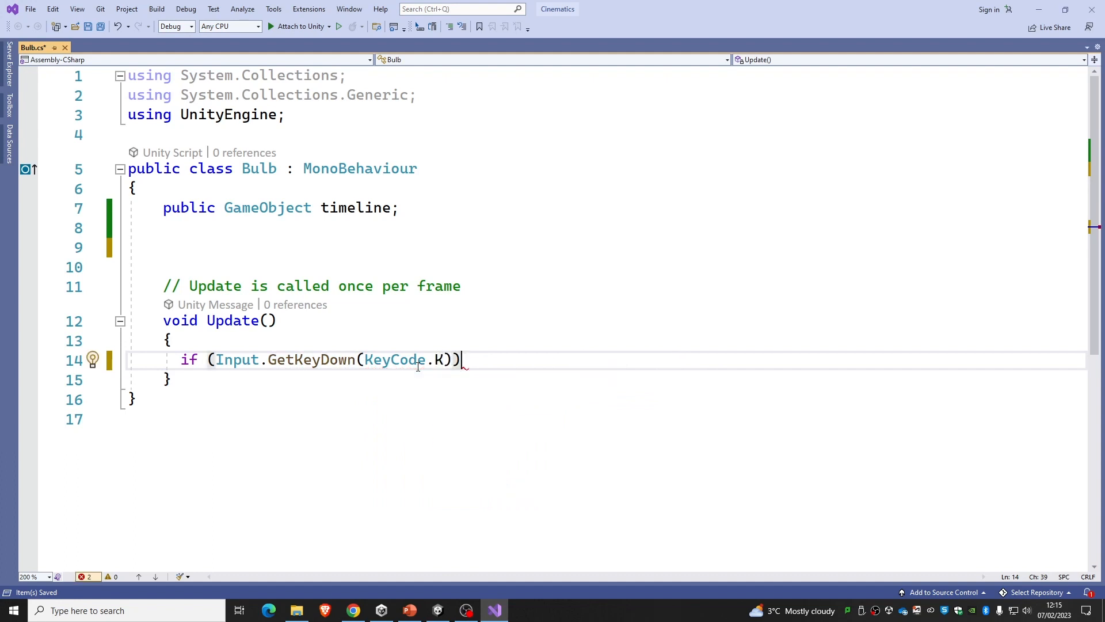
key("Return")
key("Return")
type("{")
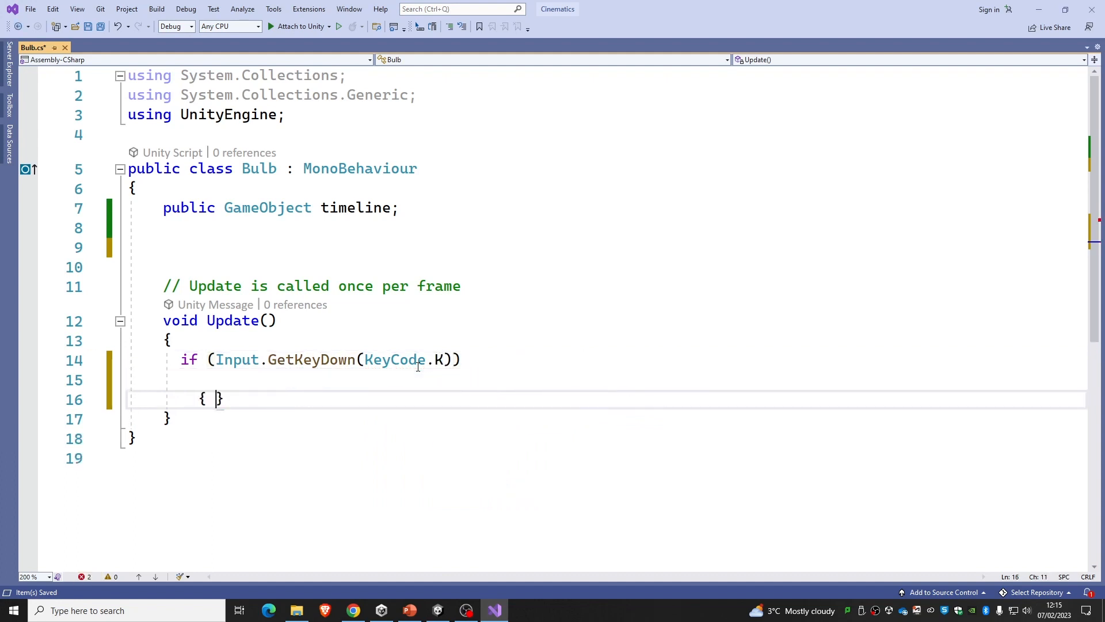
key("Return")
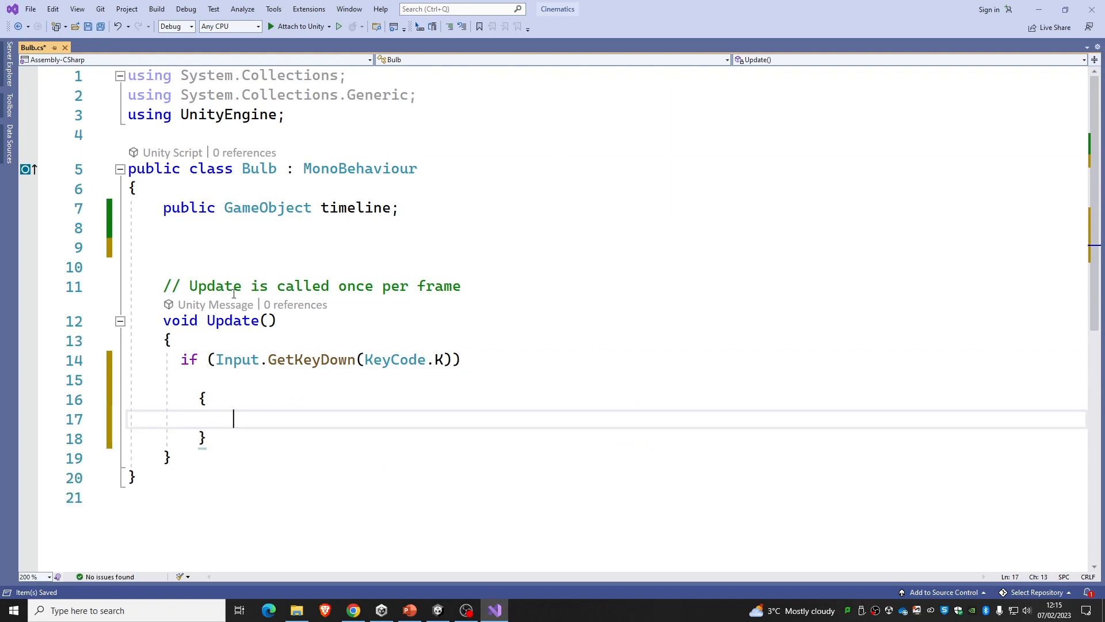
left_click_drag(207, 440, 186, 396)
key("Delete")
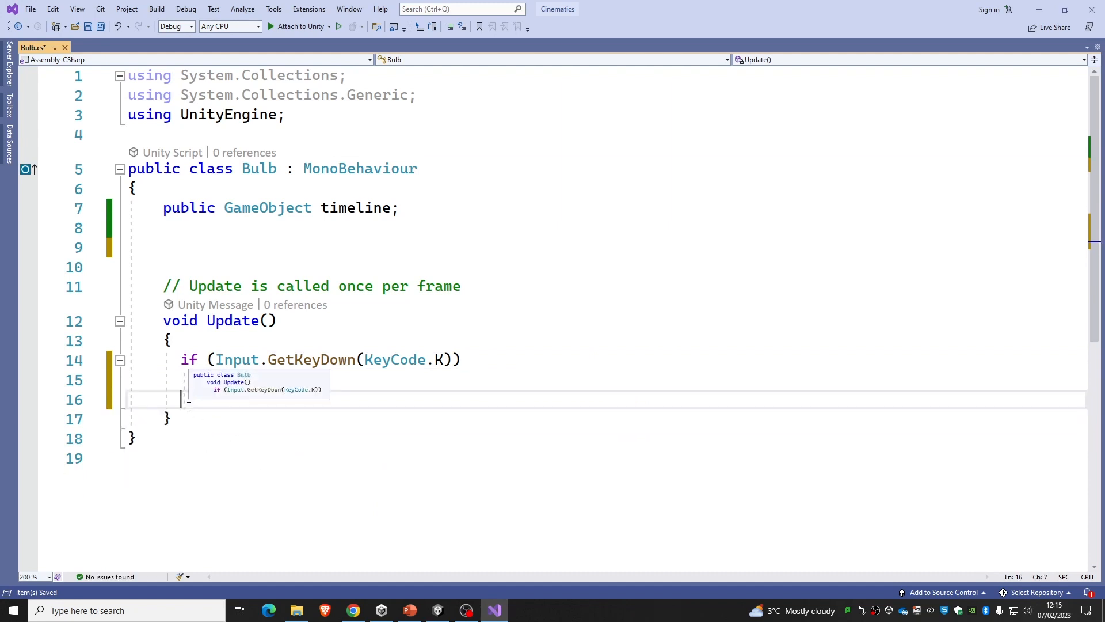
Add an empty curly-brace block on the line directly beneath the KeyCode.K if statement
left_click(480, 359)
key("Return")
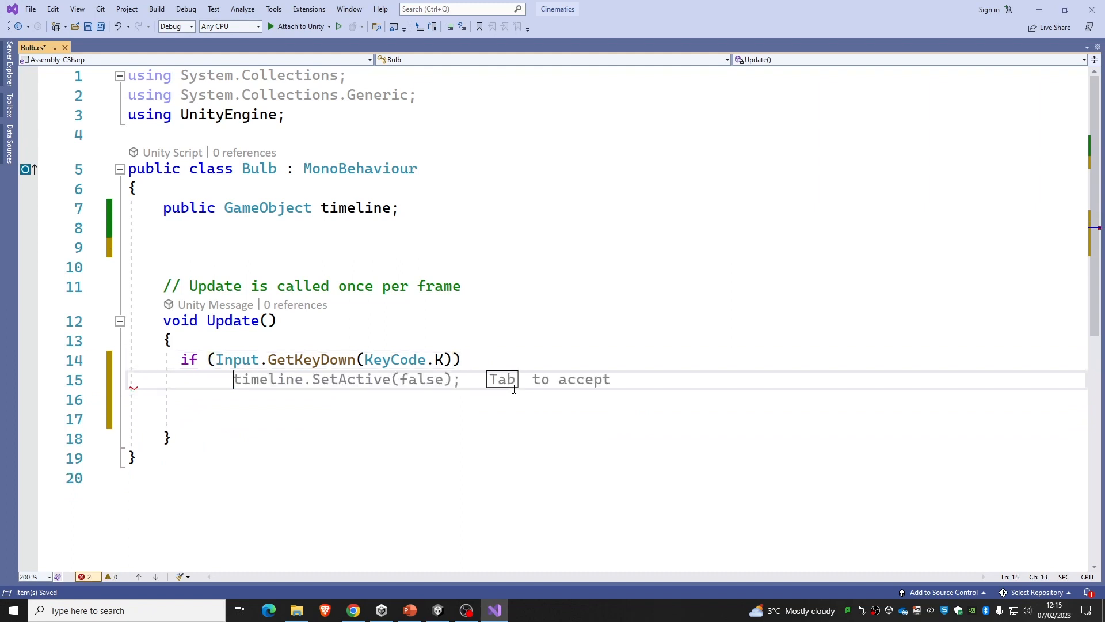
type("{")
key("Return")
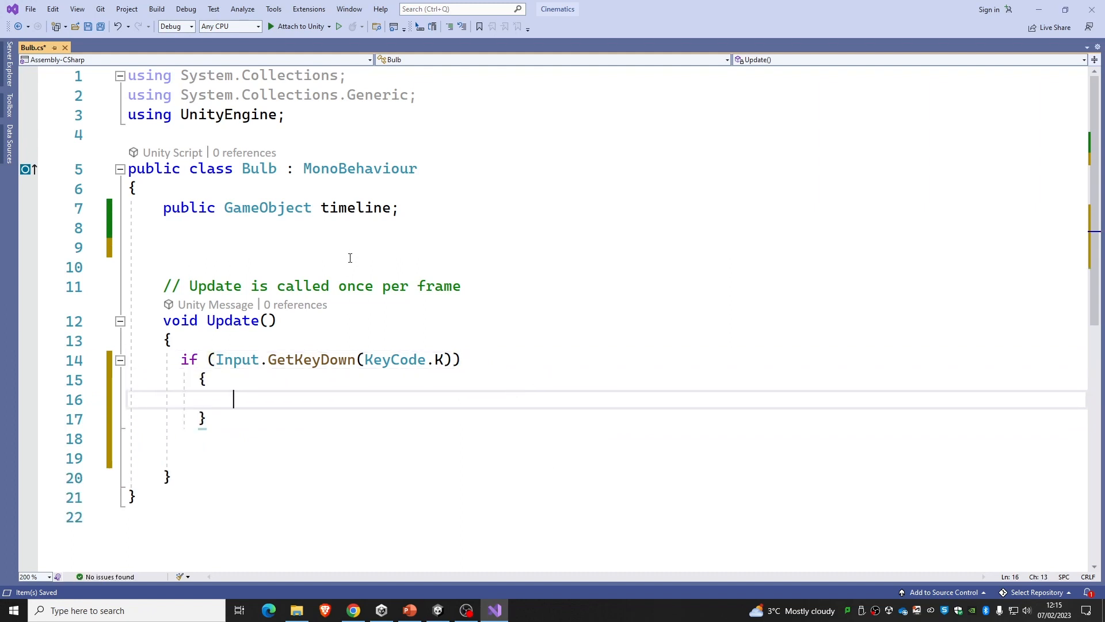
Write timeline.SetActive(true); inside the if block and save the script
type("Time")
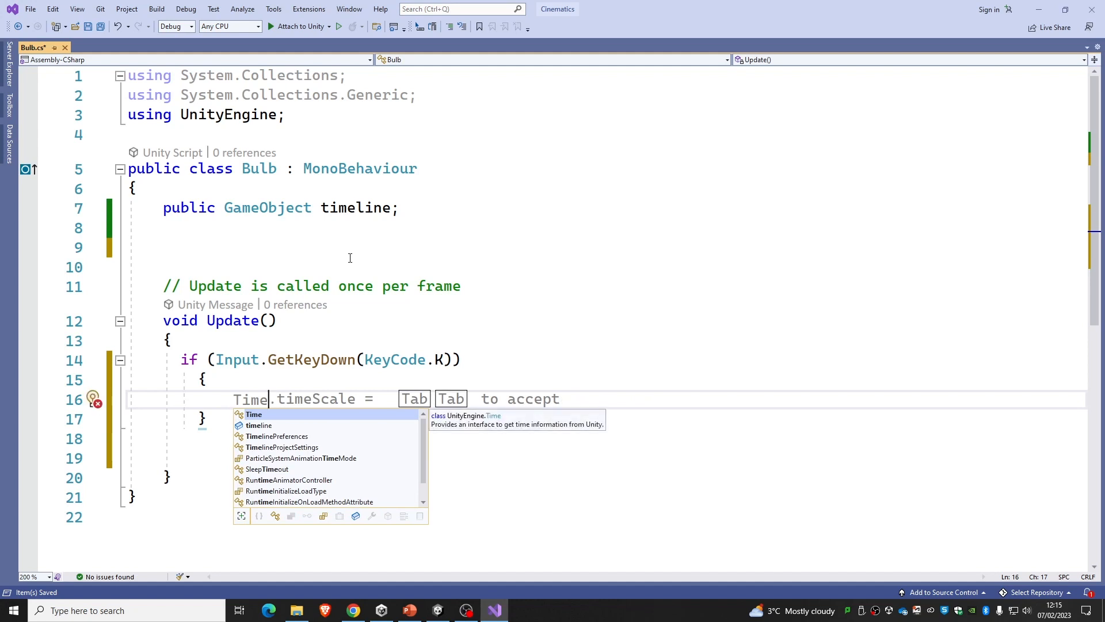
key("Down")
key("Tab")
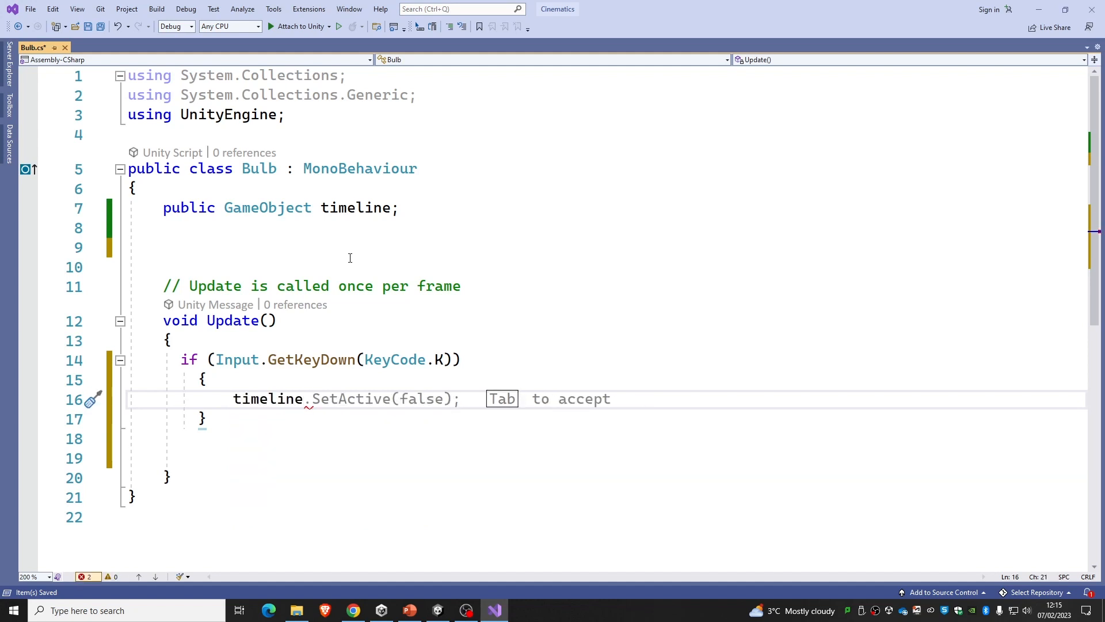
key("Tab")
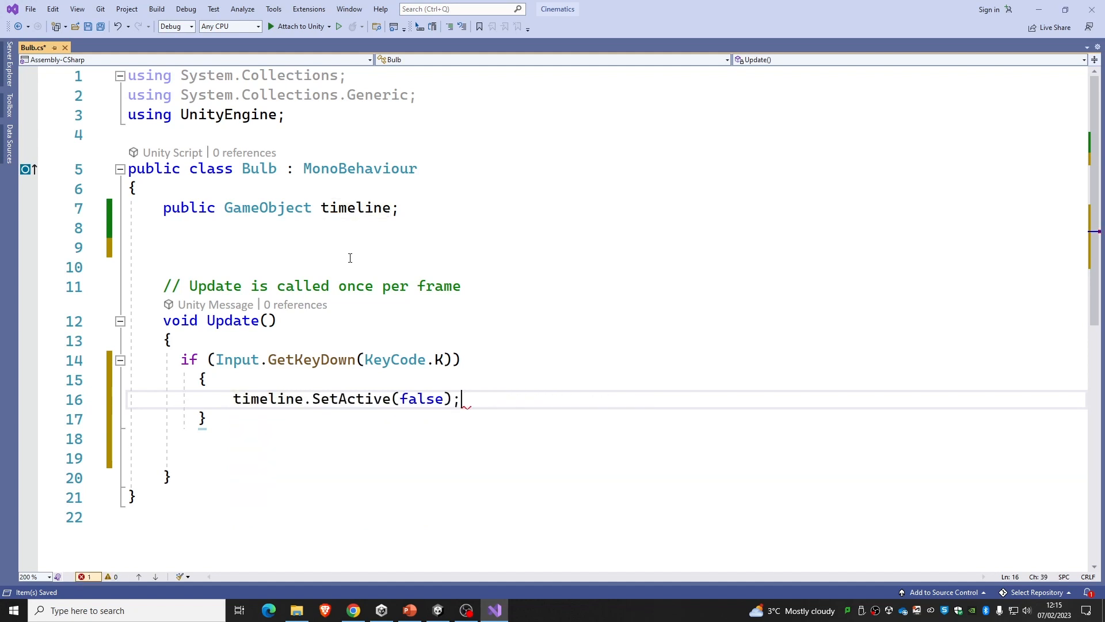
key("BackSpace")
key("BackSpace")
key("BackSpace")
key("BackSpace")
key("BackSpace")
key("BackSpace")
key("BackSpace")
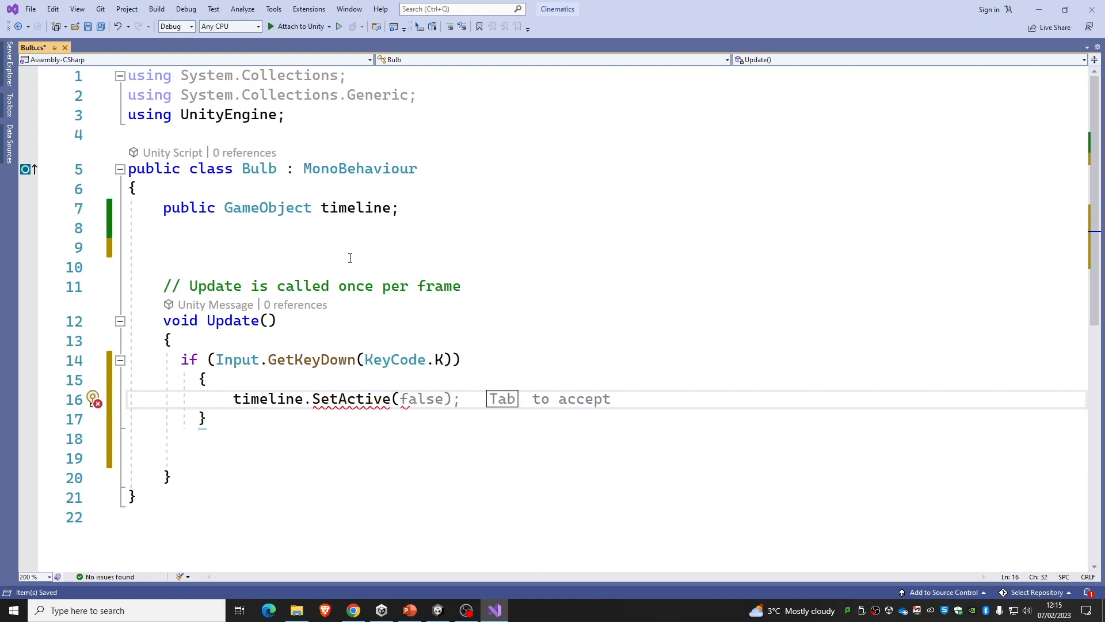
type("true);")
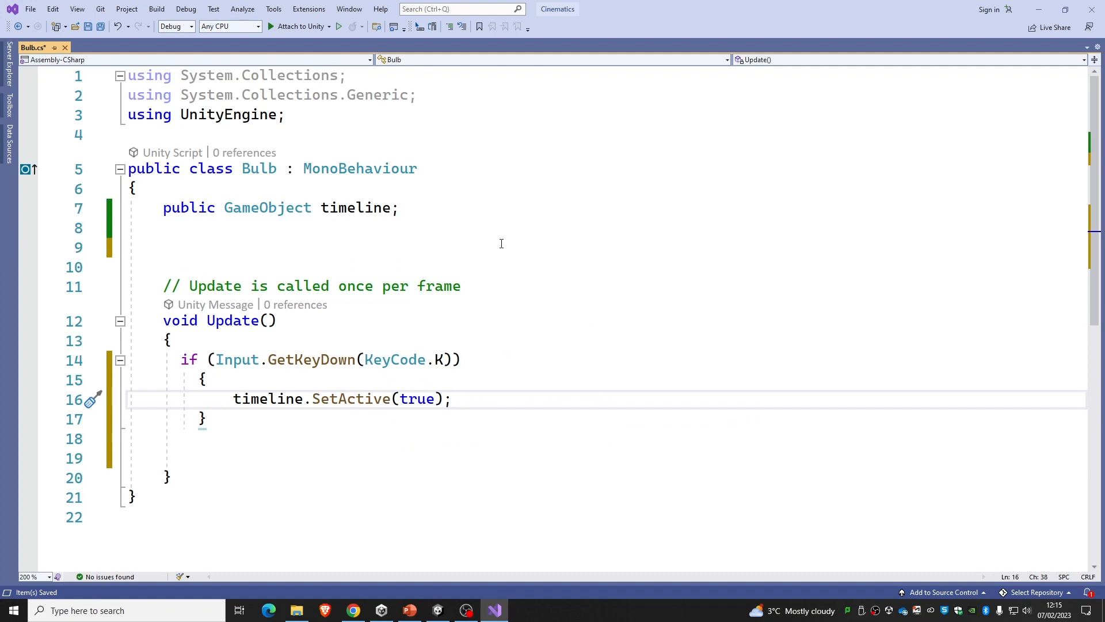
key("ctrl+s")
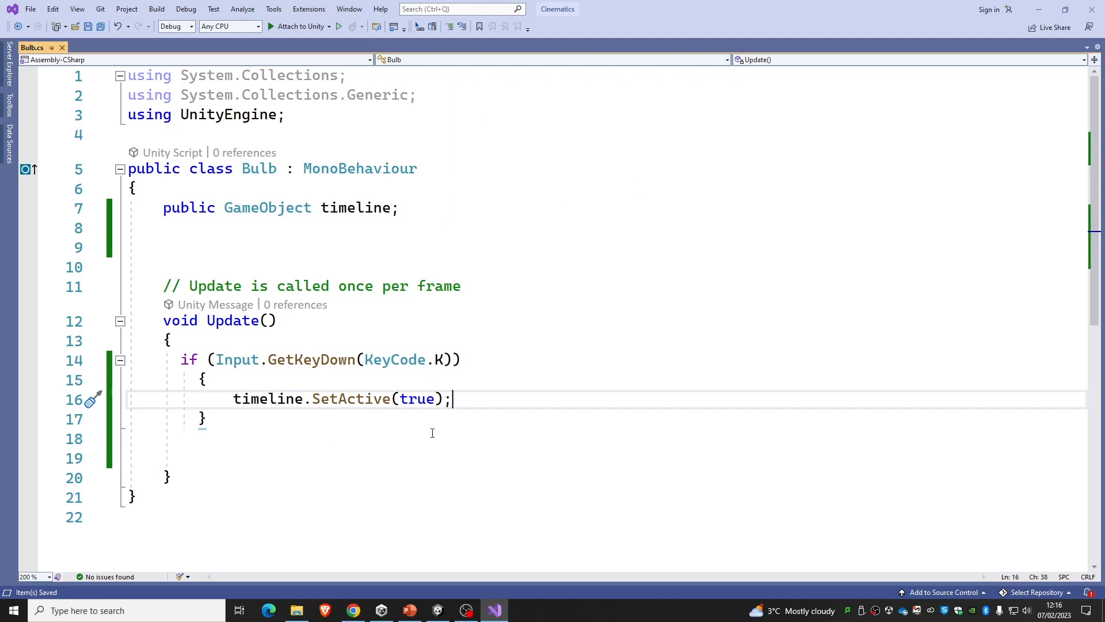
Switch to Unity and select GameManager to check its Bulb component
left_click(438, 610)
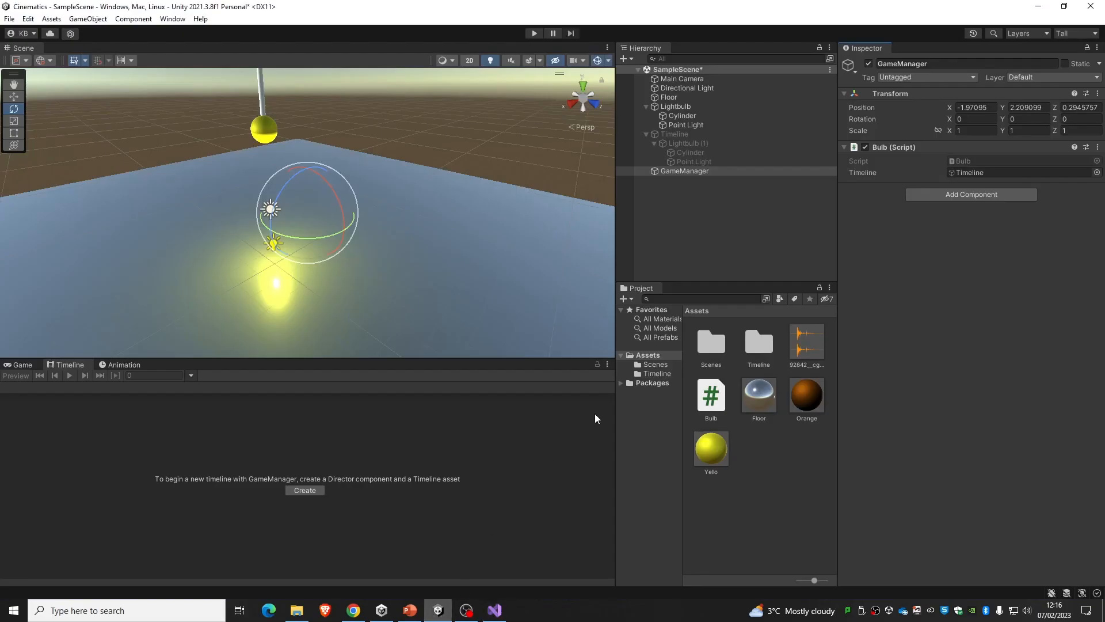
left_click(683, 235)
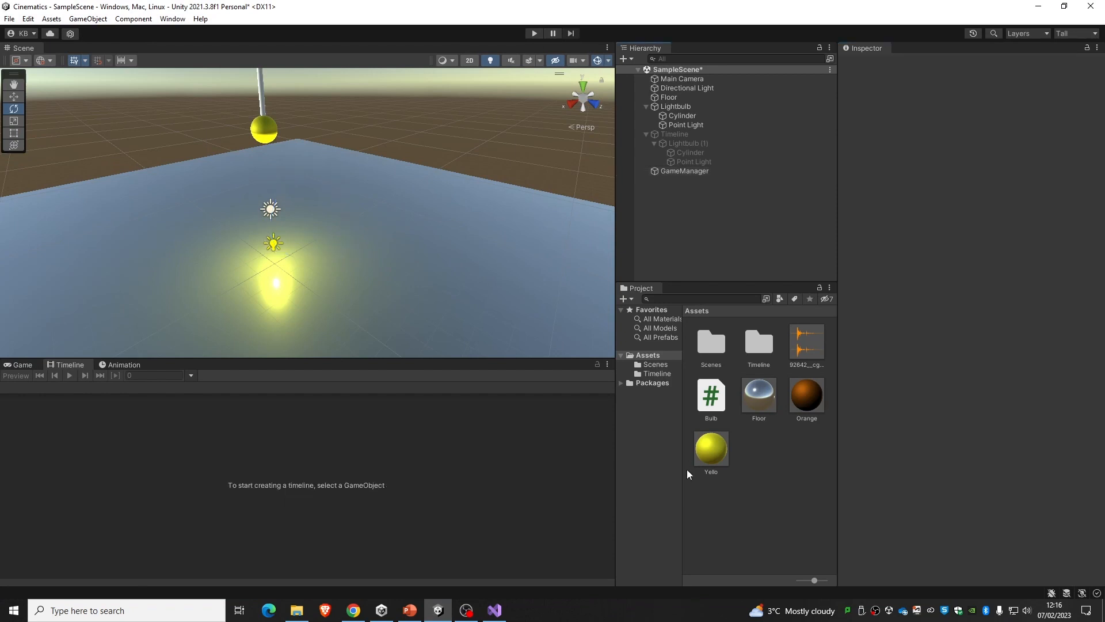
left_click(697, 171)
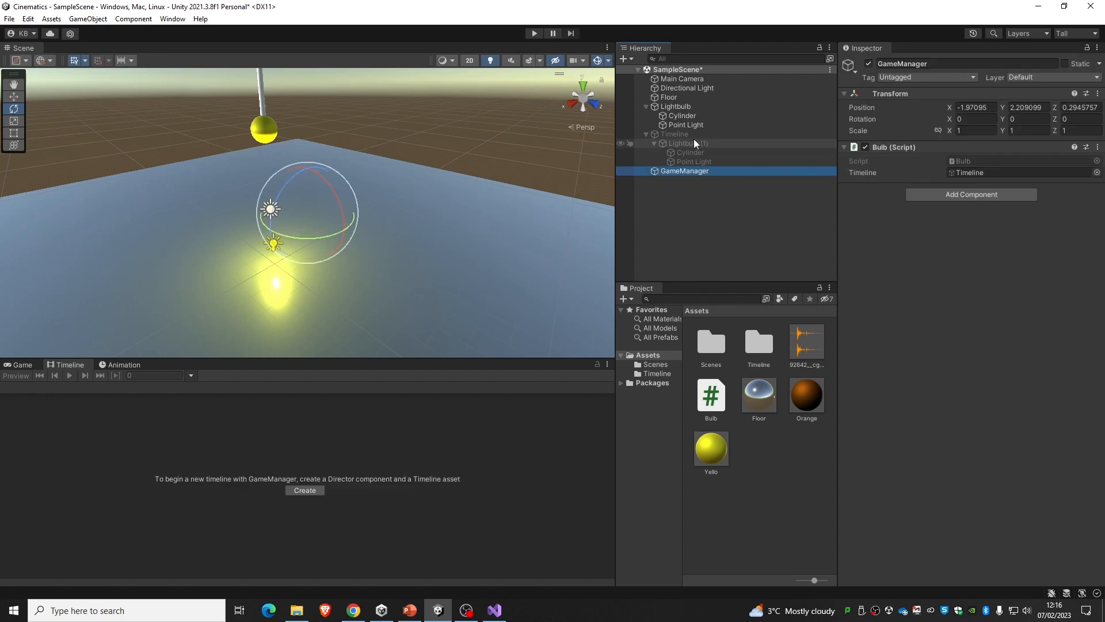
Run the scene with the Timeline object inactive, enlarge the Scene view slightly, and stop play mode
left_click(534, 33)
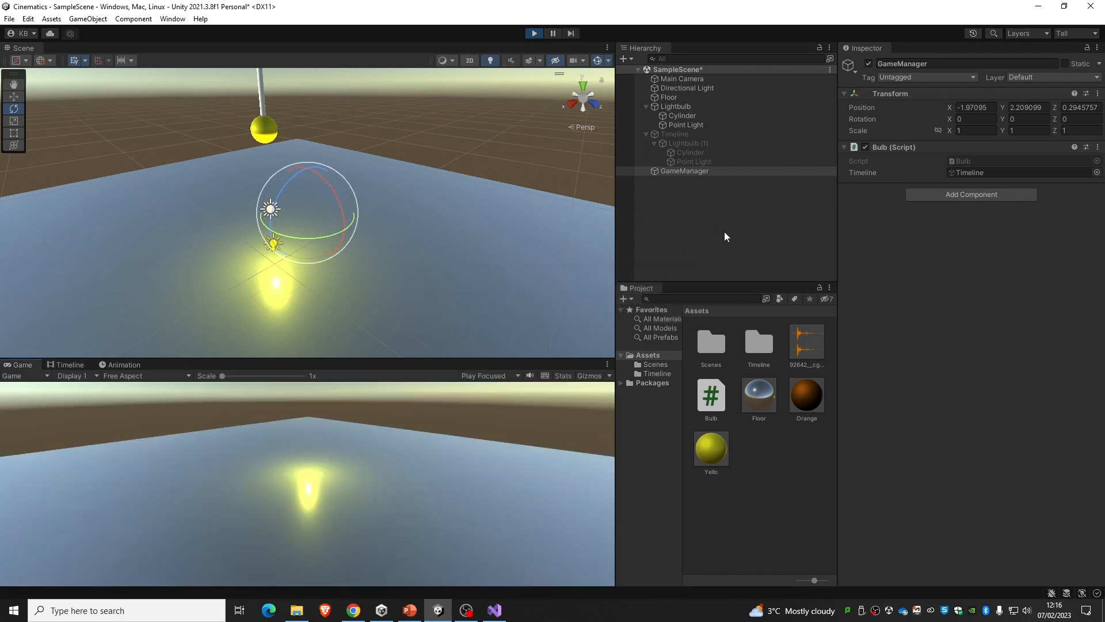
left_click_drag(353, 357, 371, 371)
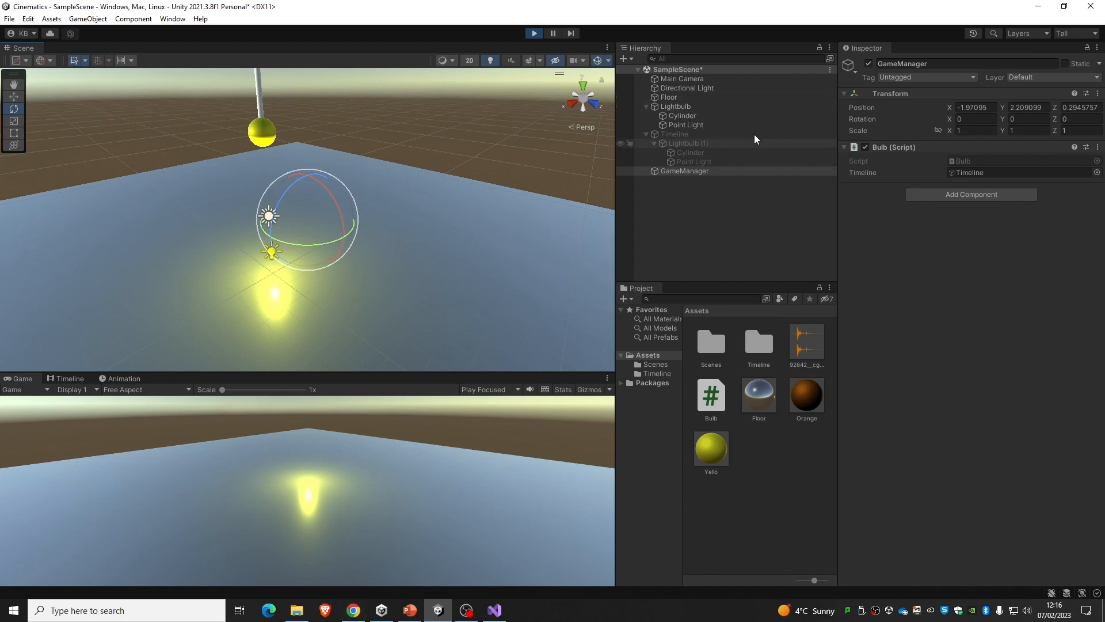
left_click(535, 33)
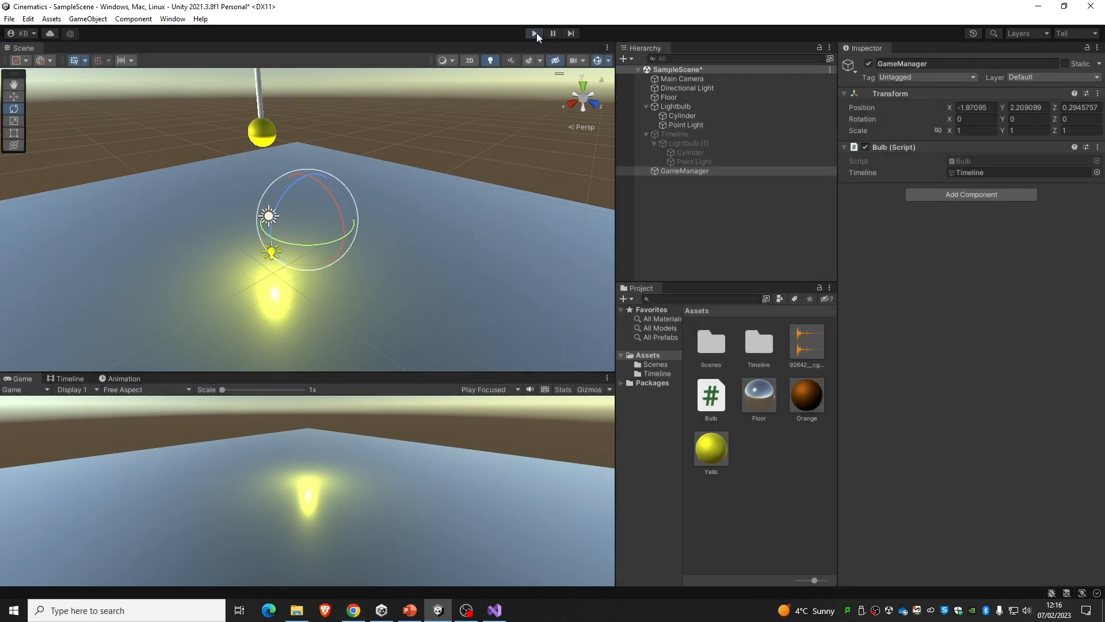
Review the inactive Timeline object's tracks and Playable Director, and the Timeline reference in GameManager's Bulb component
left_click(65, 378)
left_click_drag(374, 372, 382, 321)
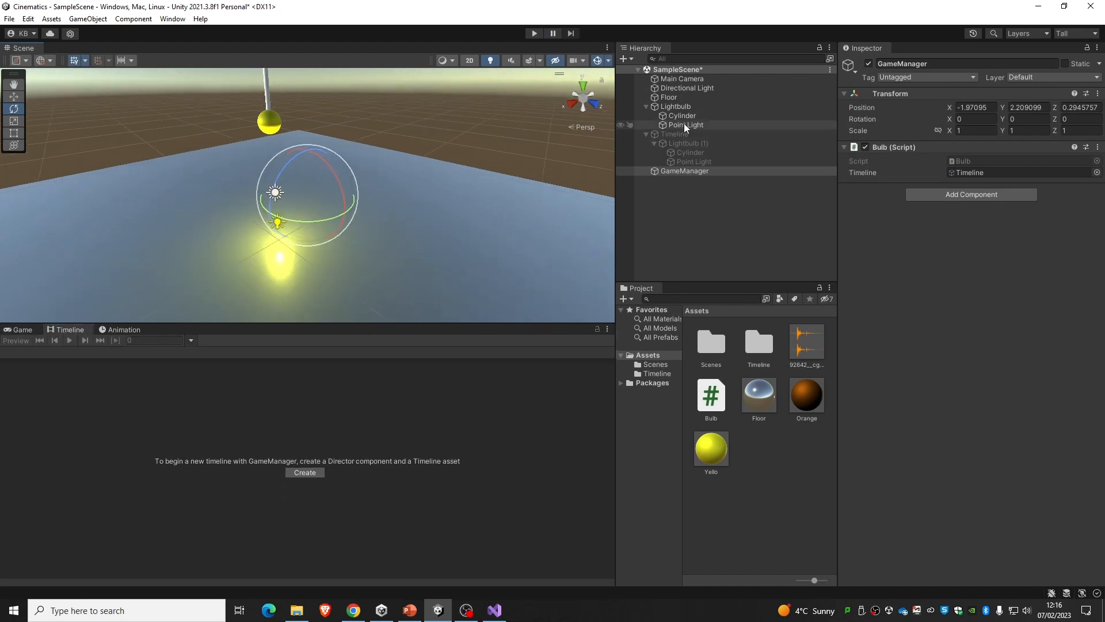
left_click(684, 134)
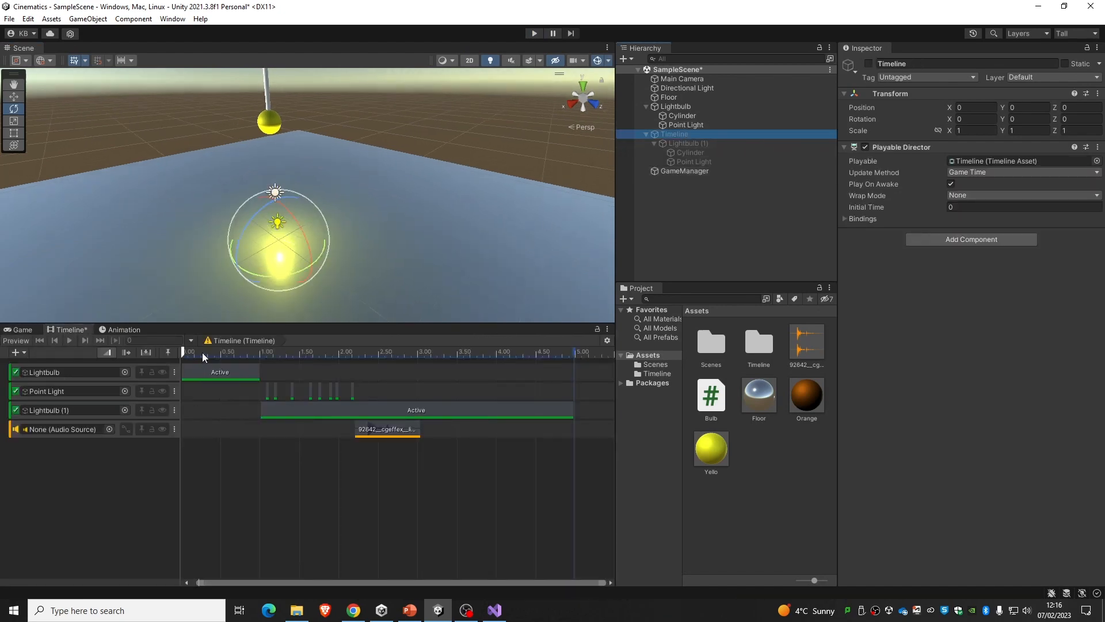
left_click_drag(202, 352, 158, 365)
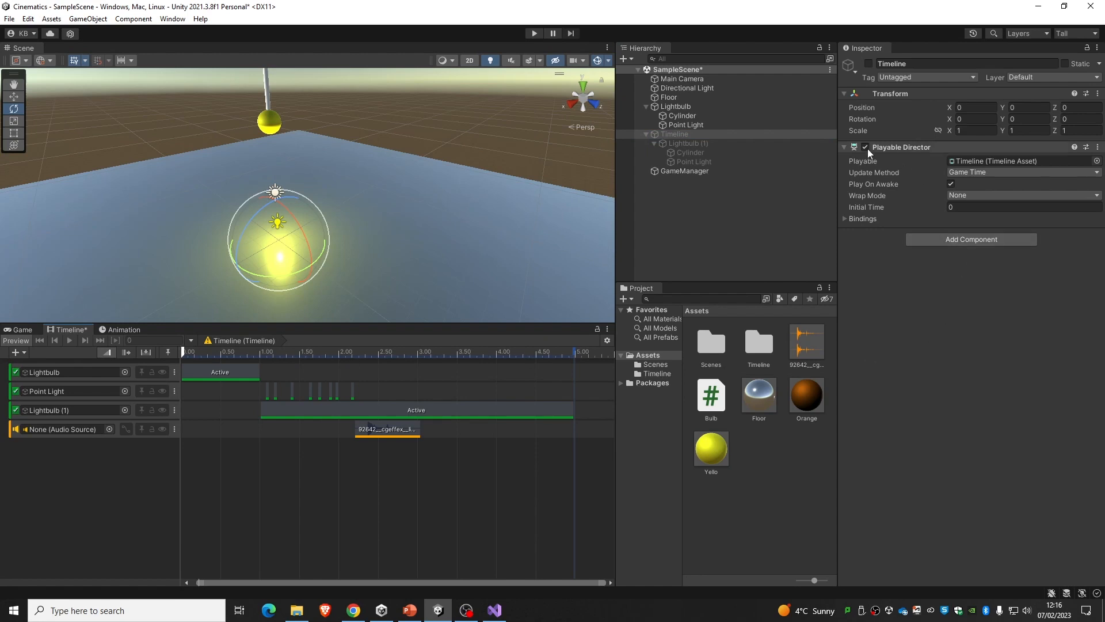
left_click(693, 171)
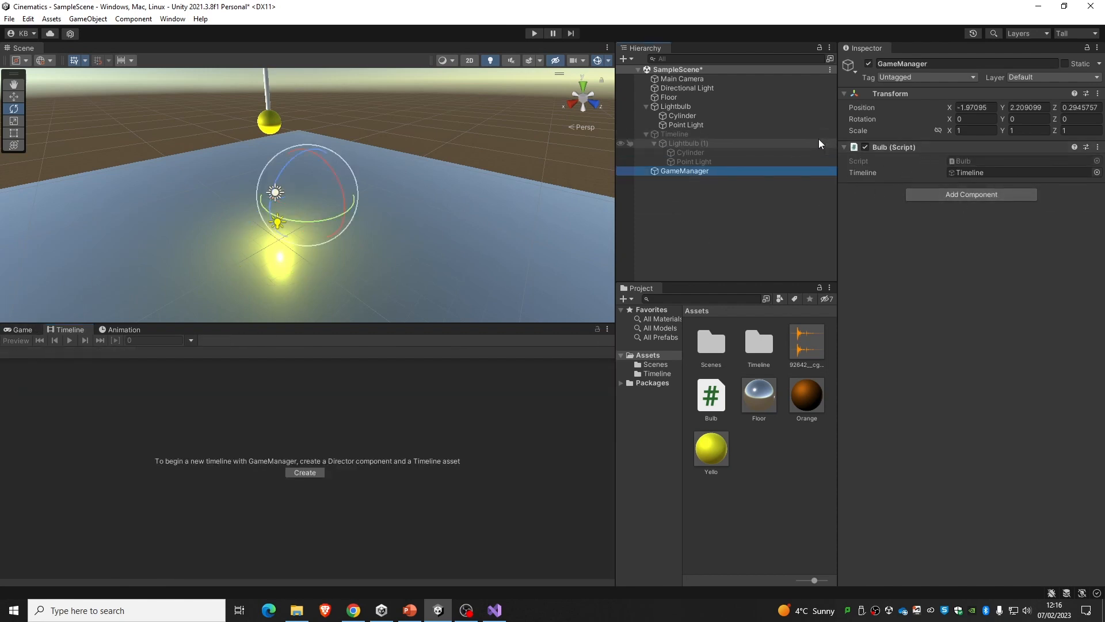
left_click(721, 135)
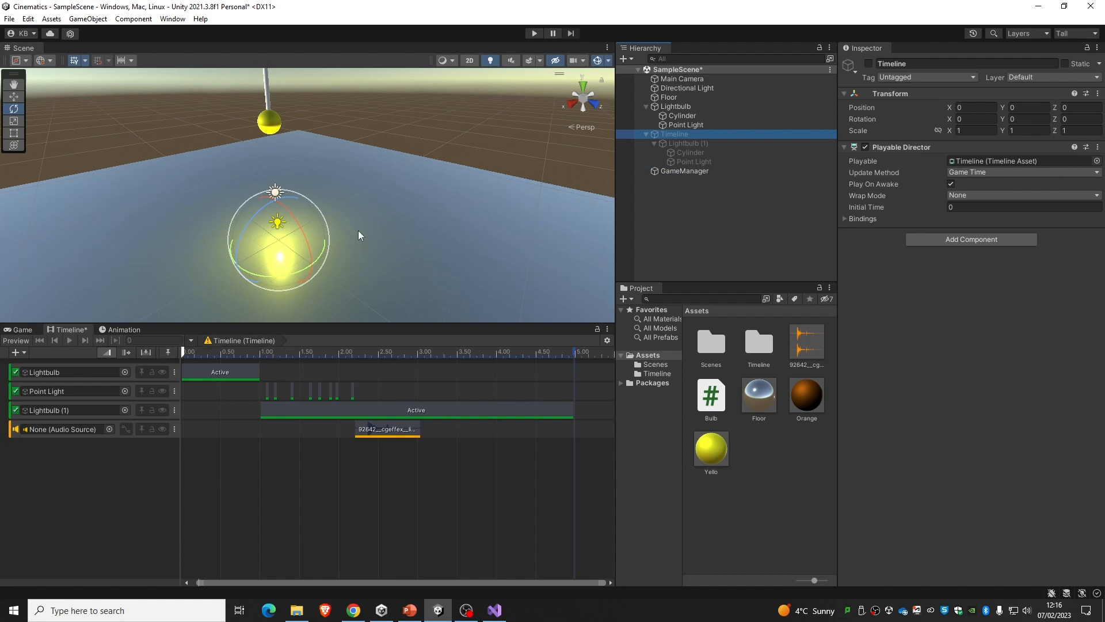
Toggle the Lightbulb object inactive and active again while showing the Game view
left_click(25, 328)
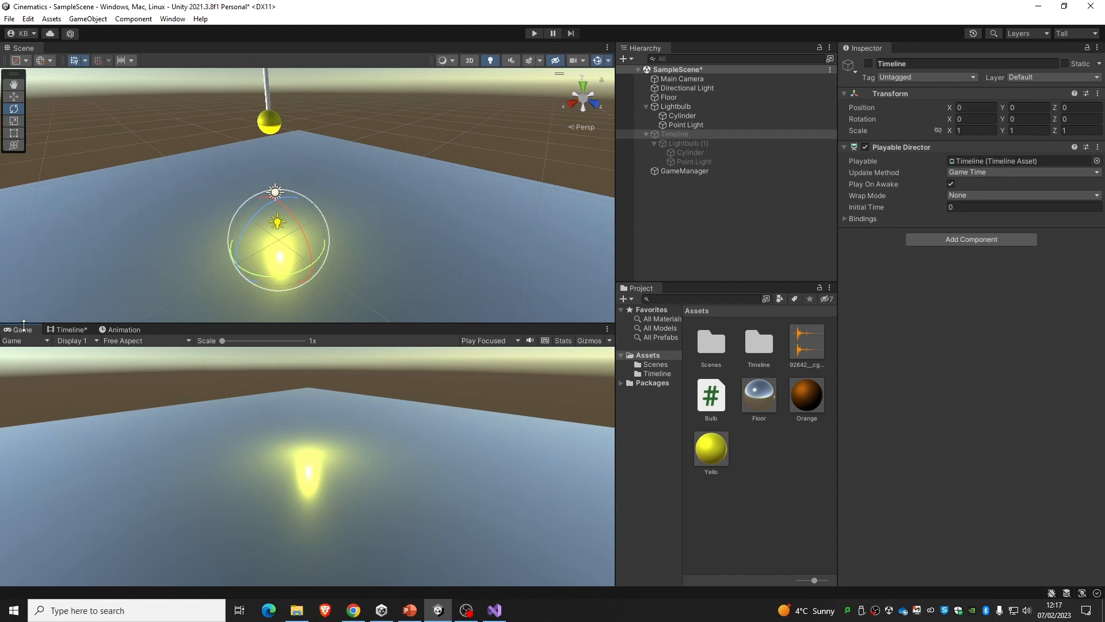
left_click(696, 107)
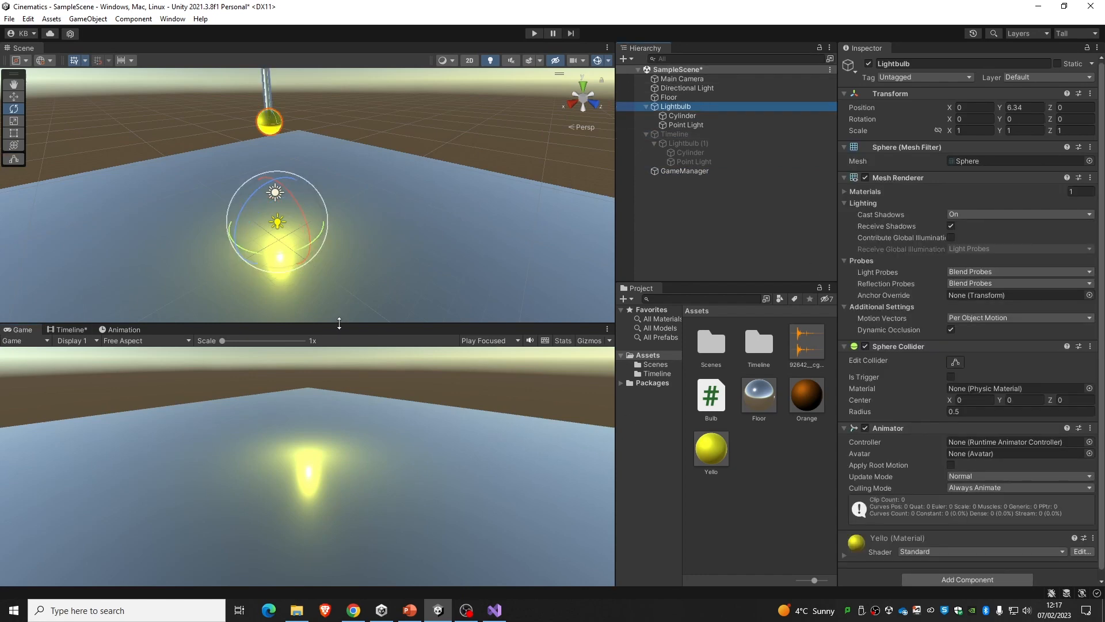
mouse_move(339, 323)
left_mouse_down()
mouse_move(340, 110)
mouse_move(357, 293)
mouse_move(346, 327)
mouse_move(348, 309)
left_mouse_up()
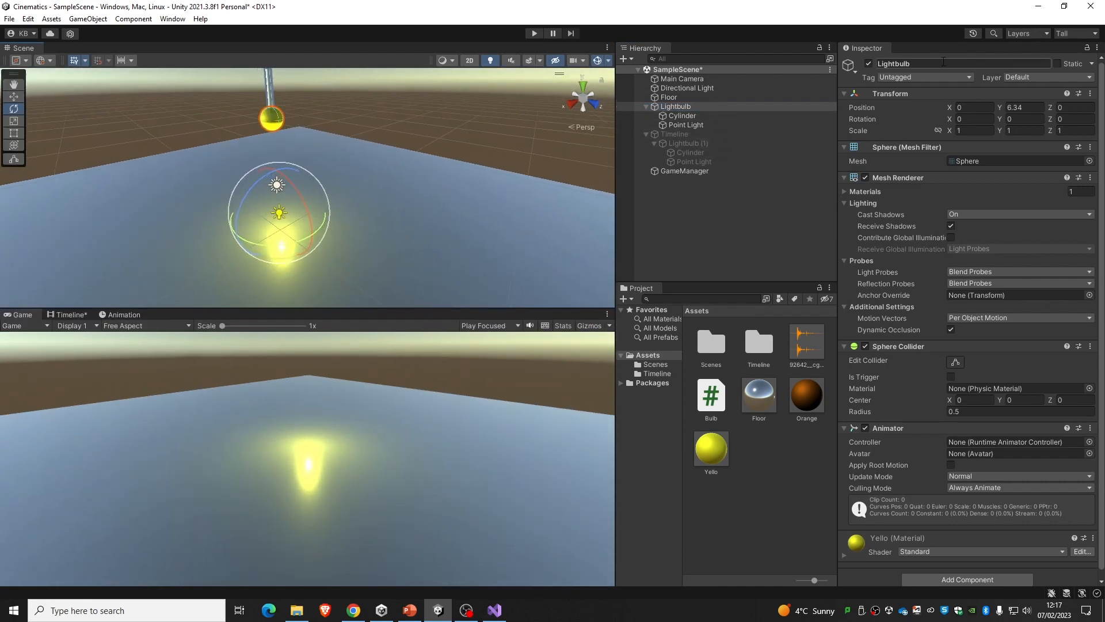
left_click(871, 65)
left_click(872, 64)
left_click(808, 195)
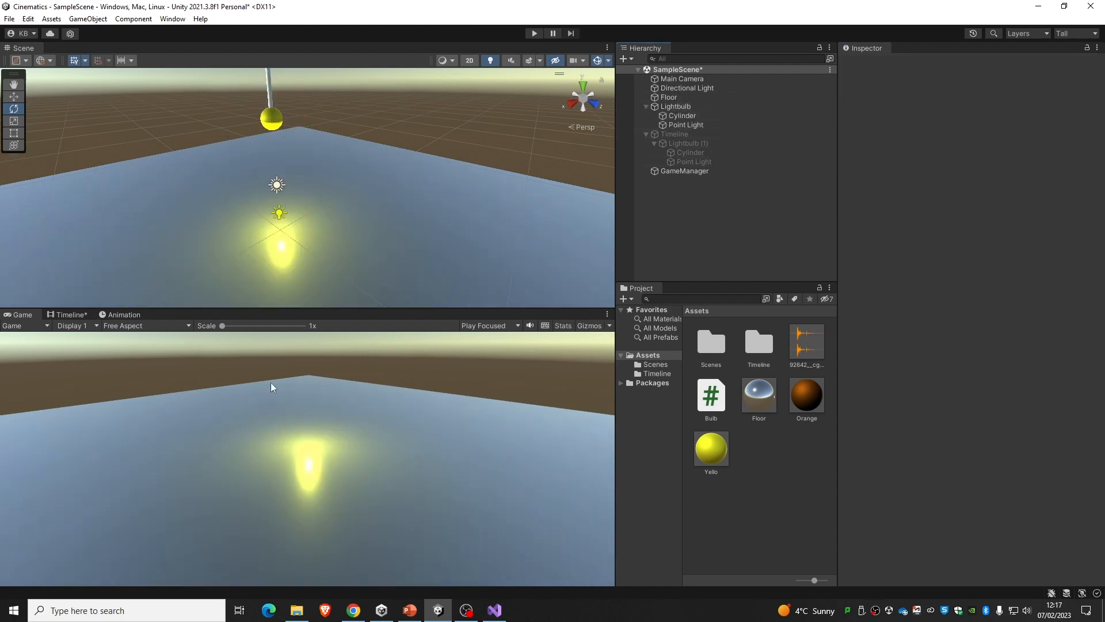
Examine the Lightbulb object from another angle in the Scene view and check it in the Timeline and Game views
left_click_drag(474, 215, 274, 109, "alt")
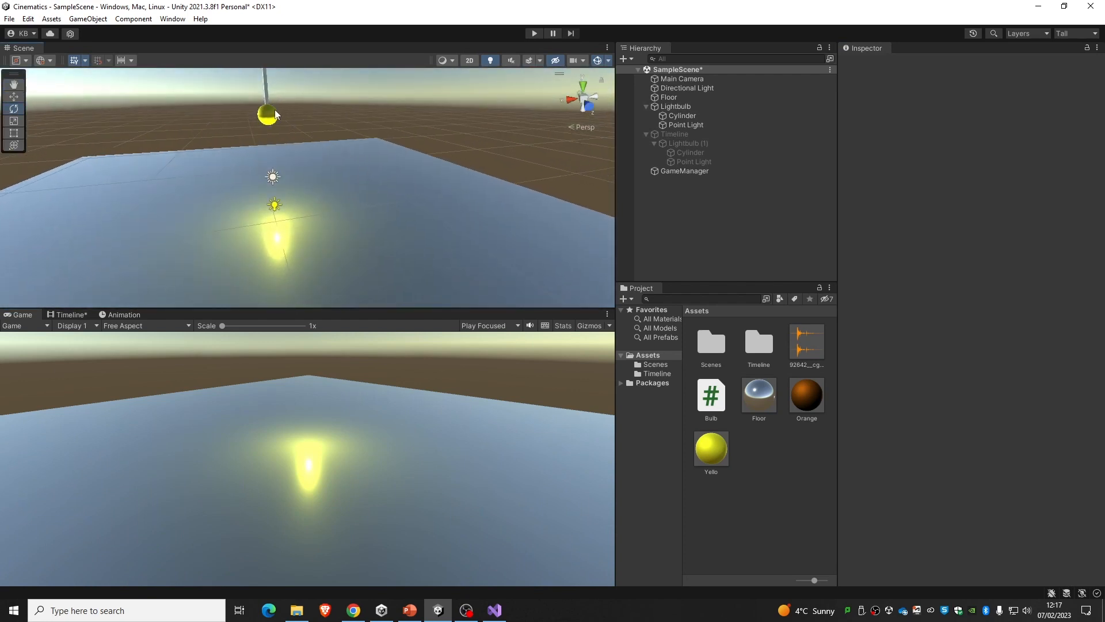
left_click(703, 106)
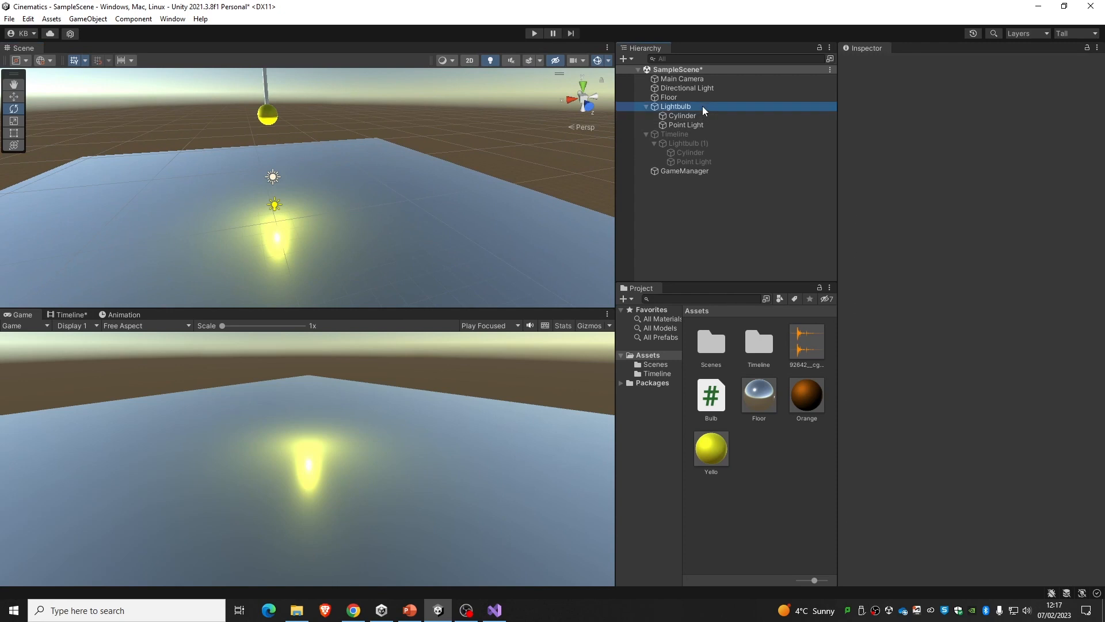
left_click(60, 315)
left_click(29, 316)
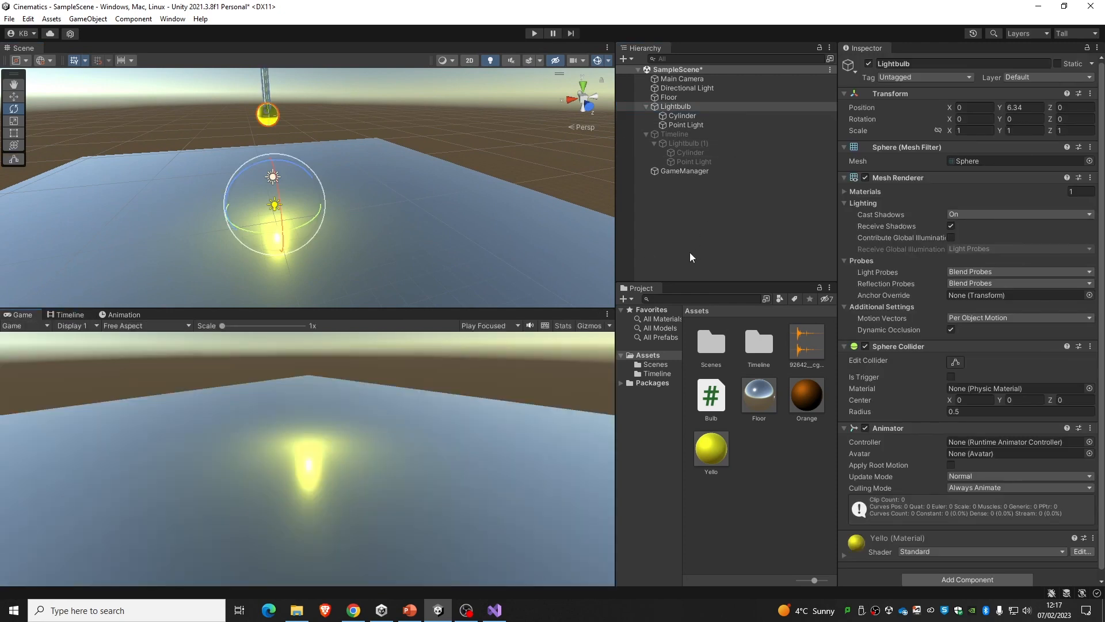
Try scrubbing the inactive Timeline object's playhead across the Lightbulb track's Active clip
left_click(688, 133)
left_click(70, 315)
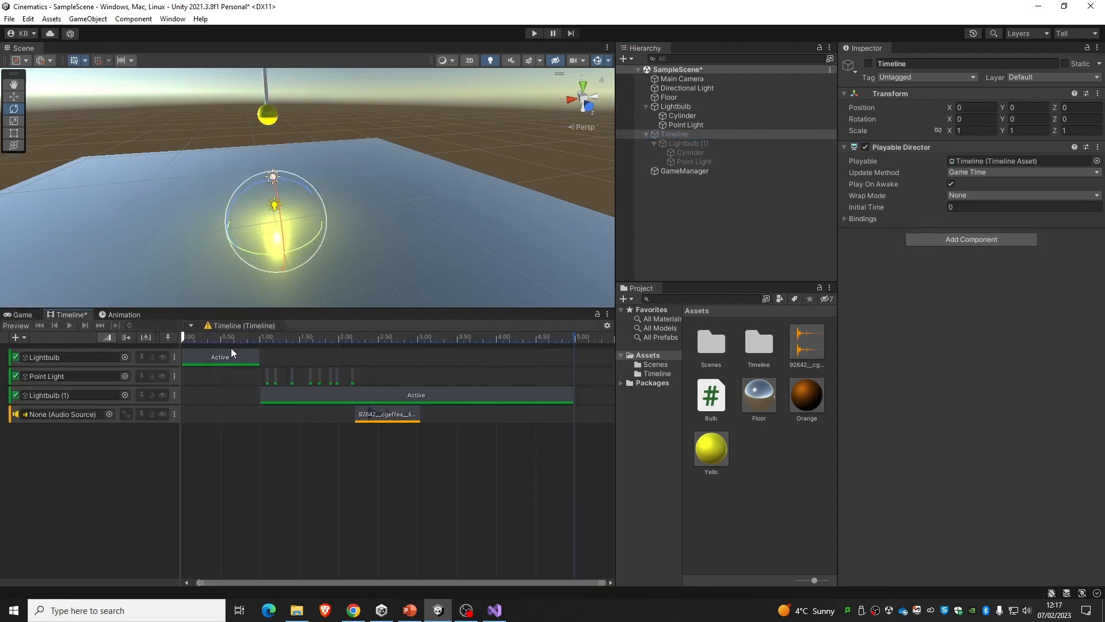
left_click_drag(225, 338, 125, 349)
left_click(312, 416)
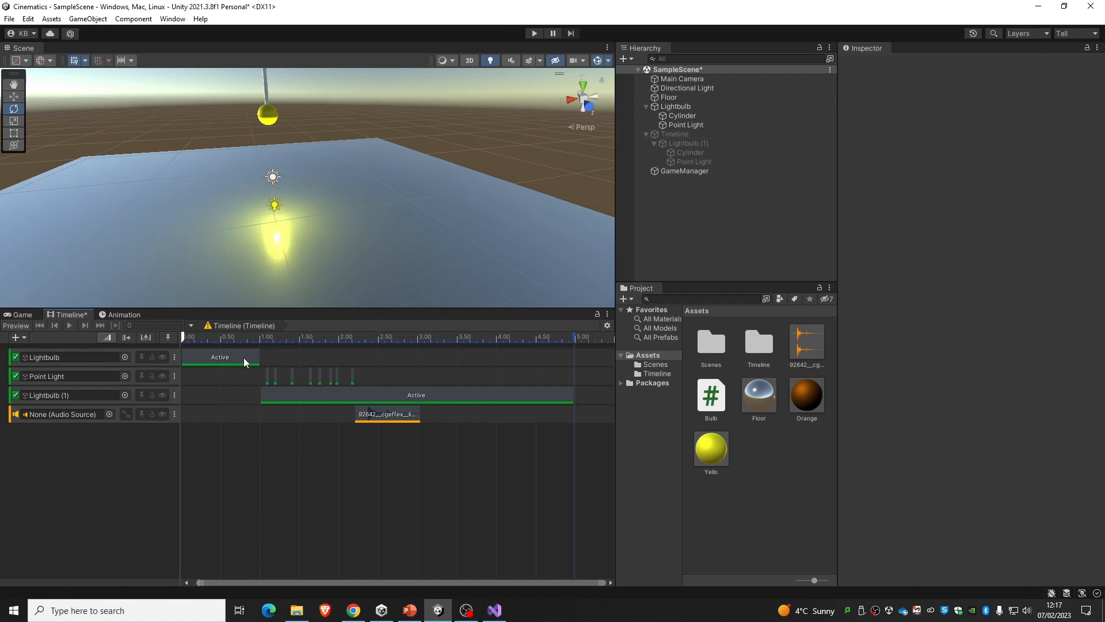
left_click(243, 338)
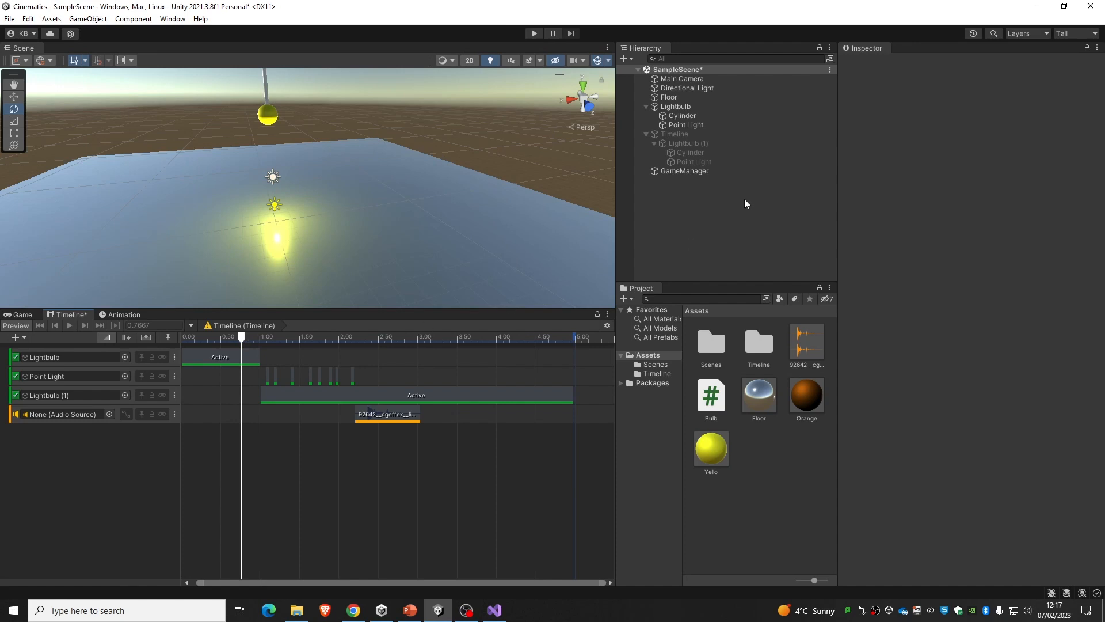
Preview the Timeline's playback with its object temporarily active, and deactivate the object again with the playhead at 0
left_click(685, 134)
left_click(867, 61)
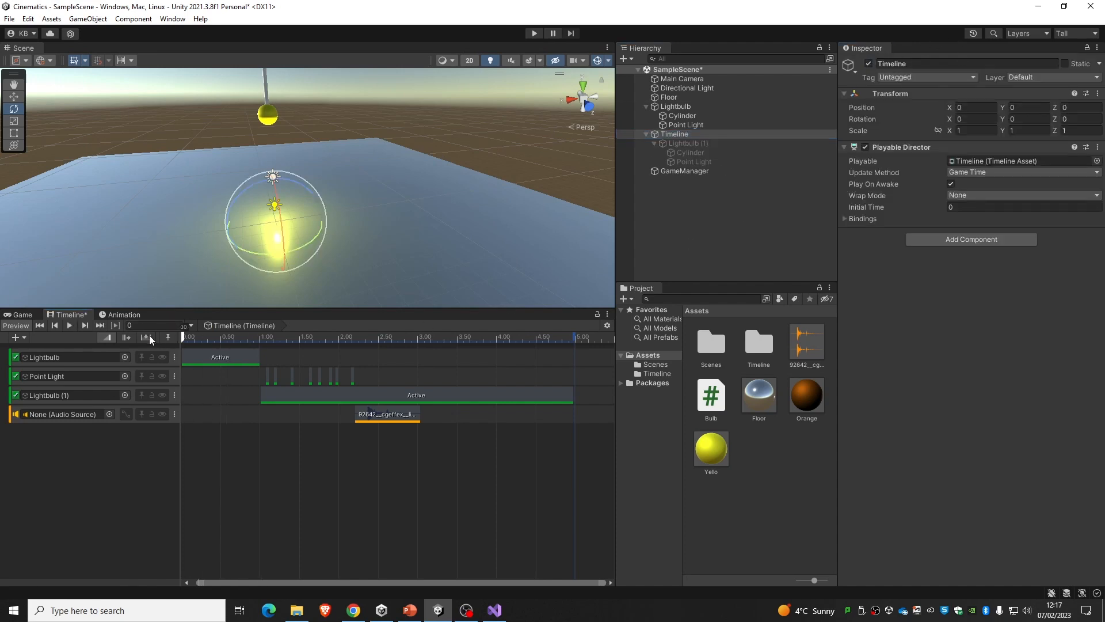
left_click(70, 325)
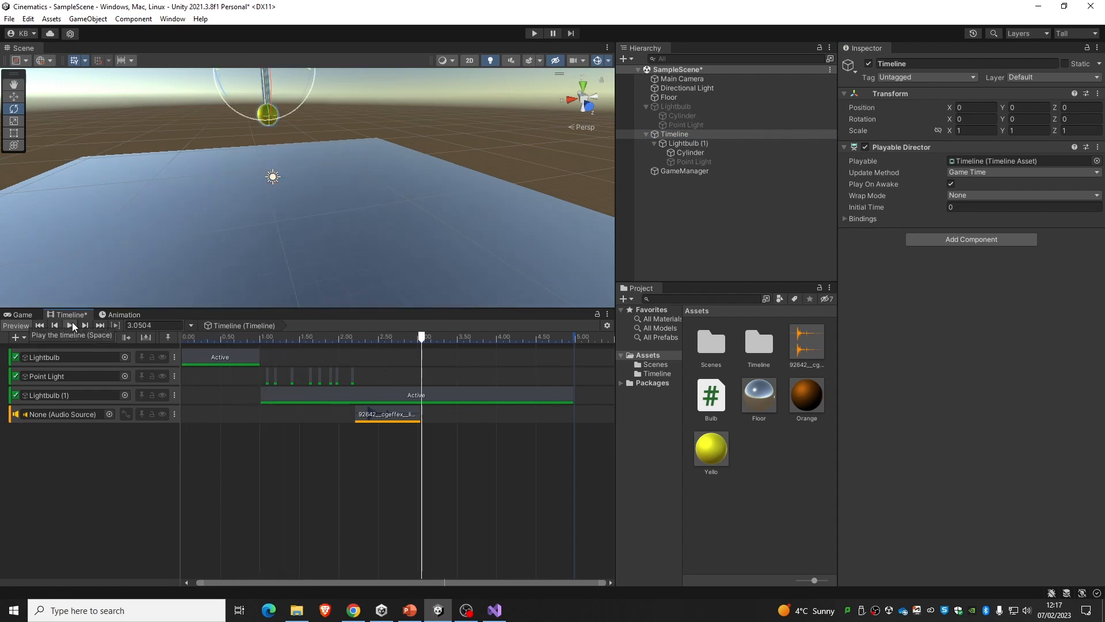
left_click(69, 324)
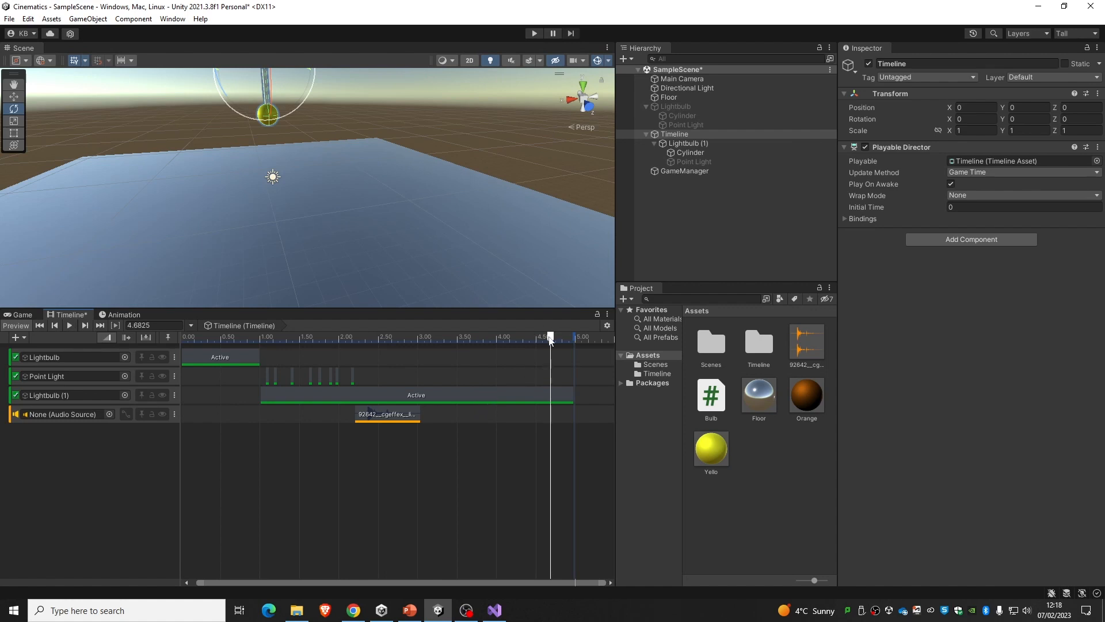
left_click_drag(550, 337, 159, 364)
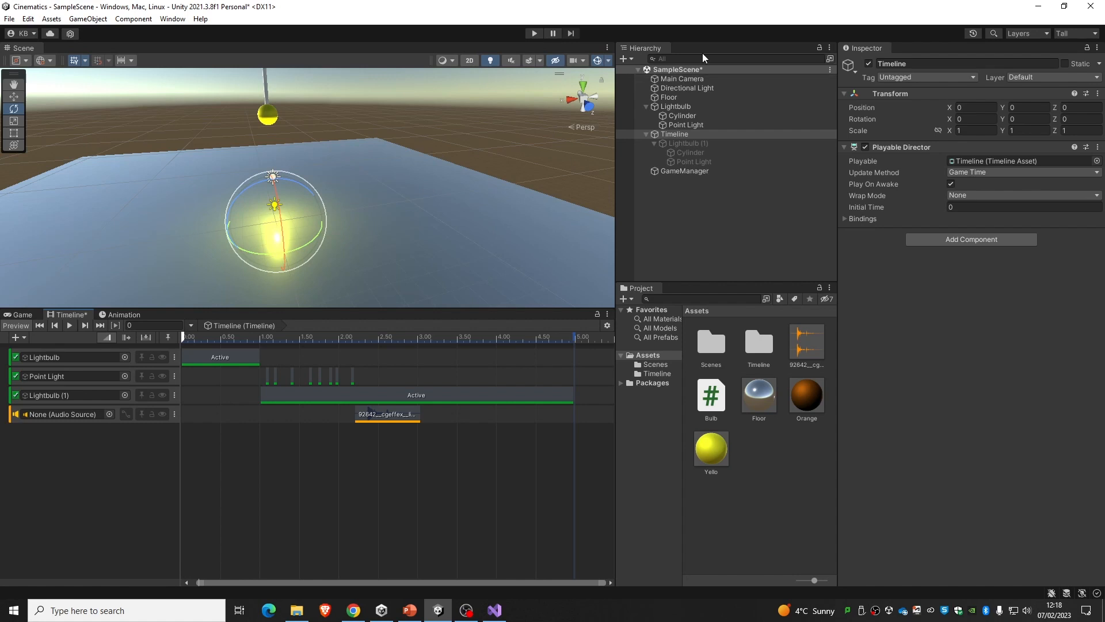
left_click(868, 63)
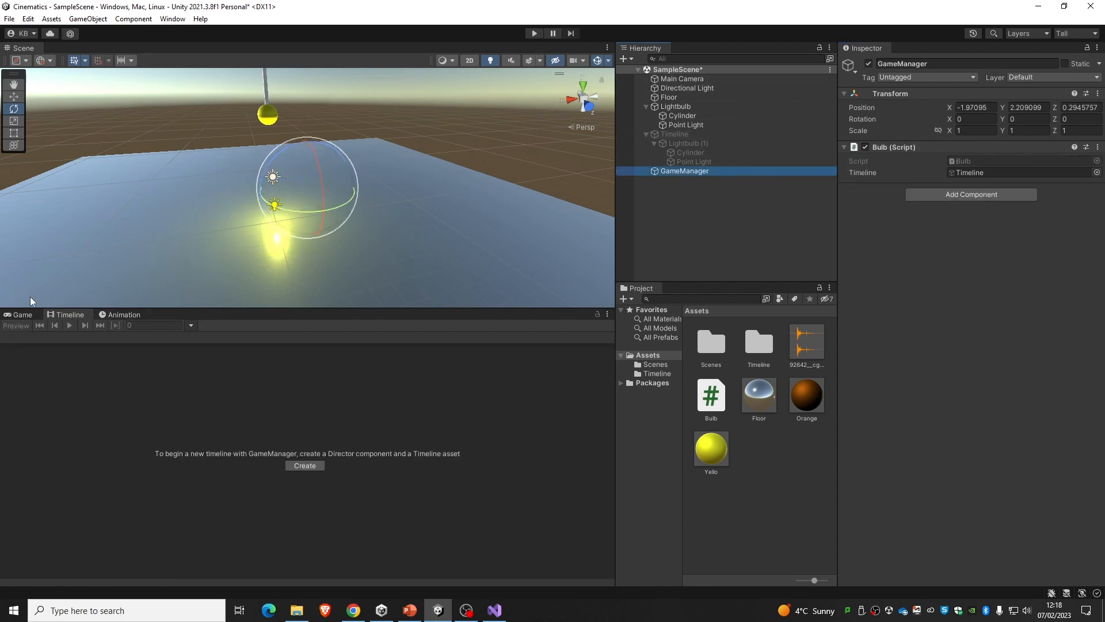
Run the scene with Lightbulb selected, trigger the Timeline with the K key, and stop play mode
left_click(24, 314)
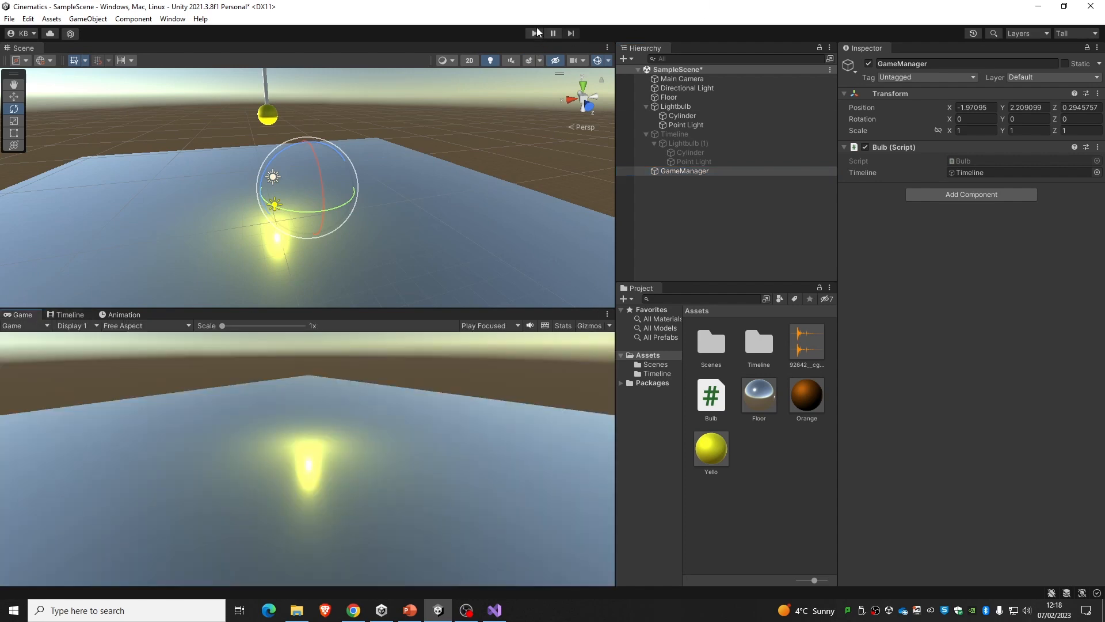
left_click(669, 107)
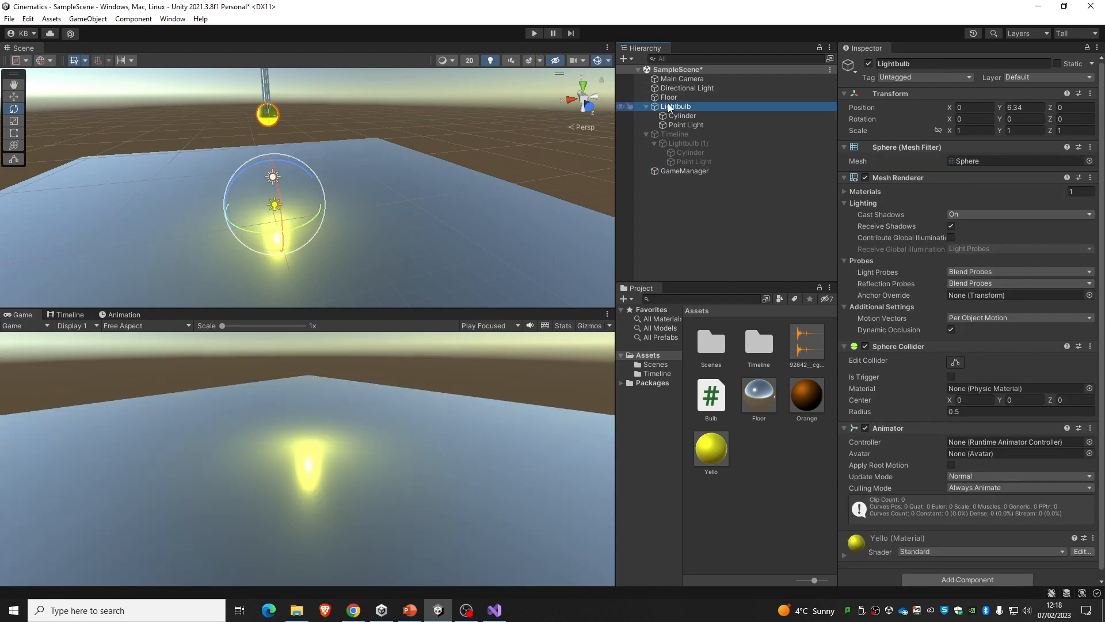
left_click(535, 32)
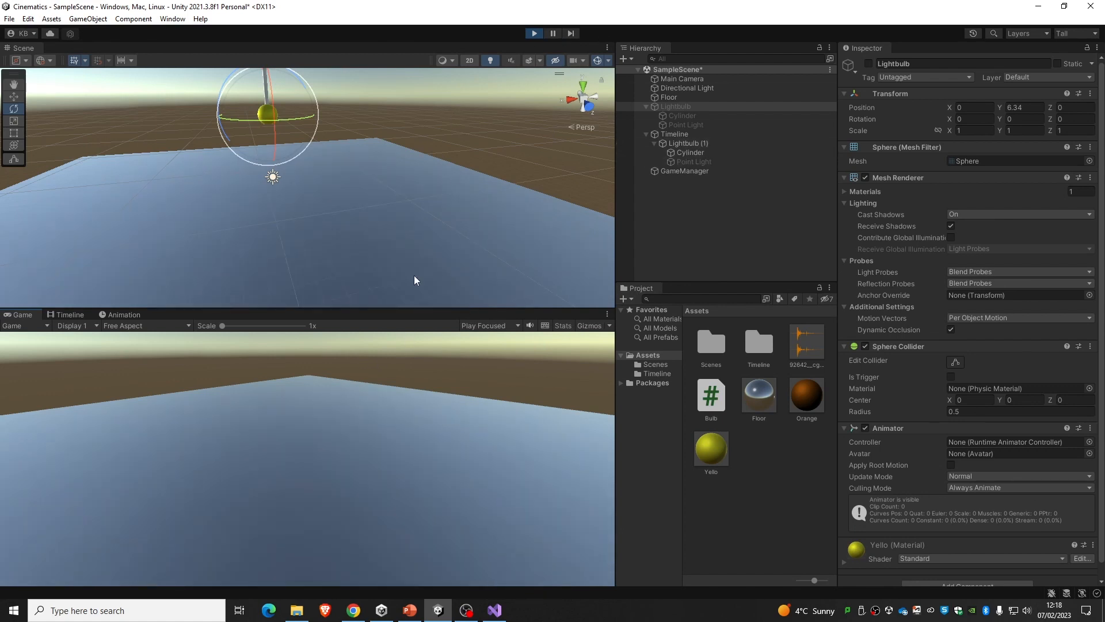
left_click(534, 33)
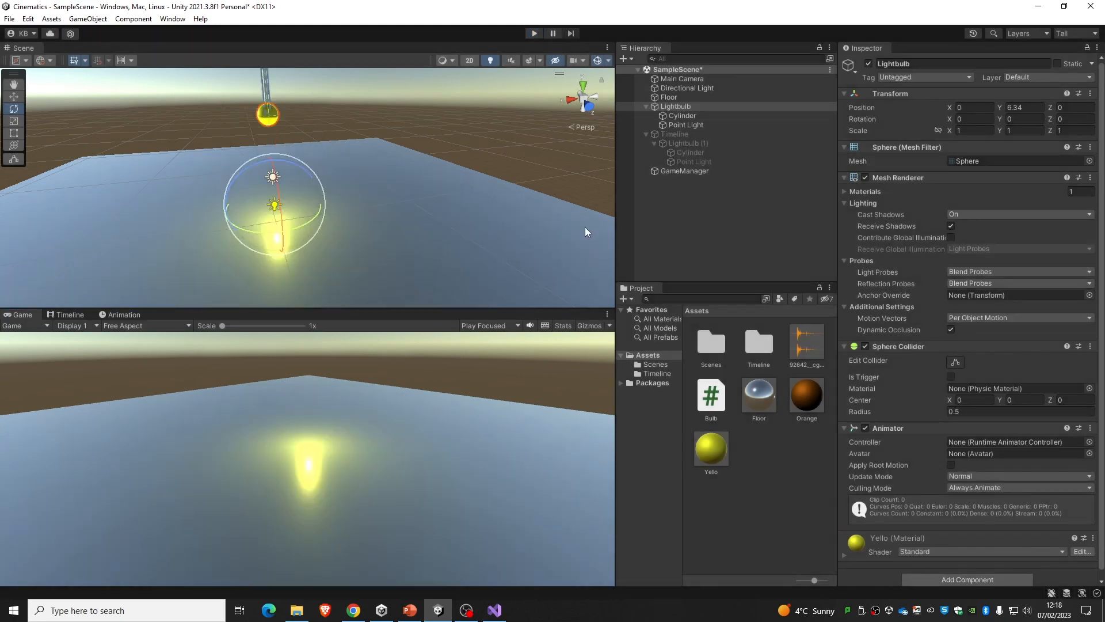
Locate the Lightbulb object bound to the Timeline's first activation track and compare the Timeline with the Game view
left_click(74, 315)
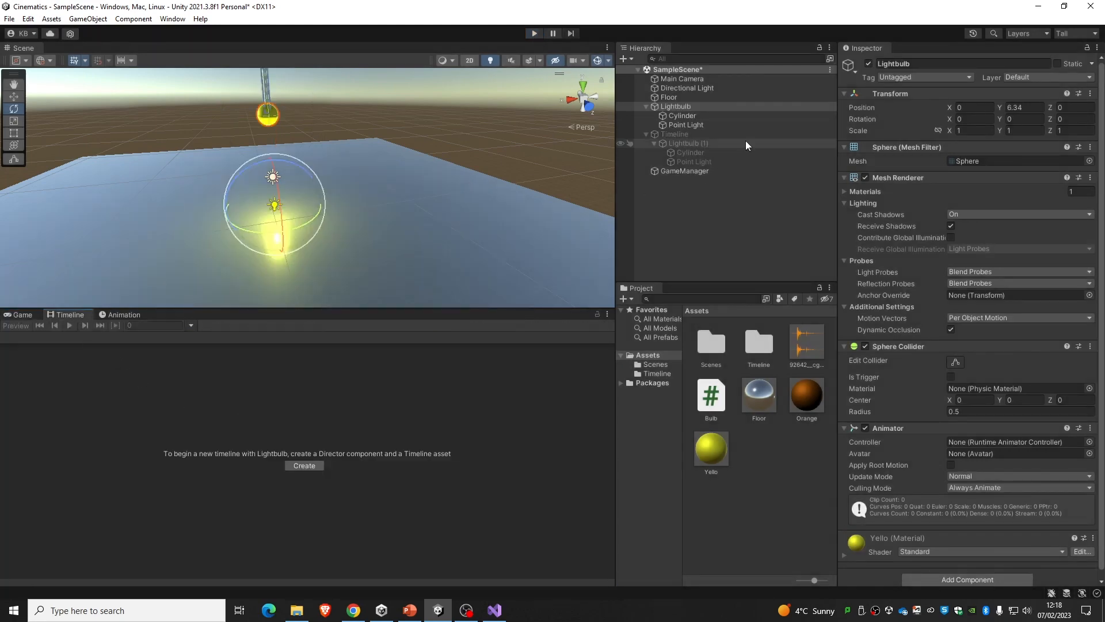
left_click(697, 143)
left_click(689, 133)
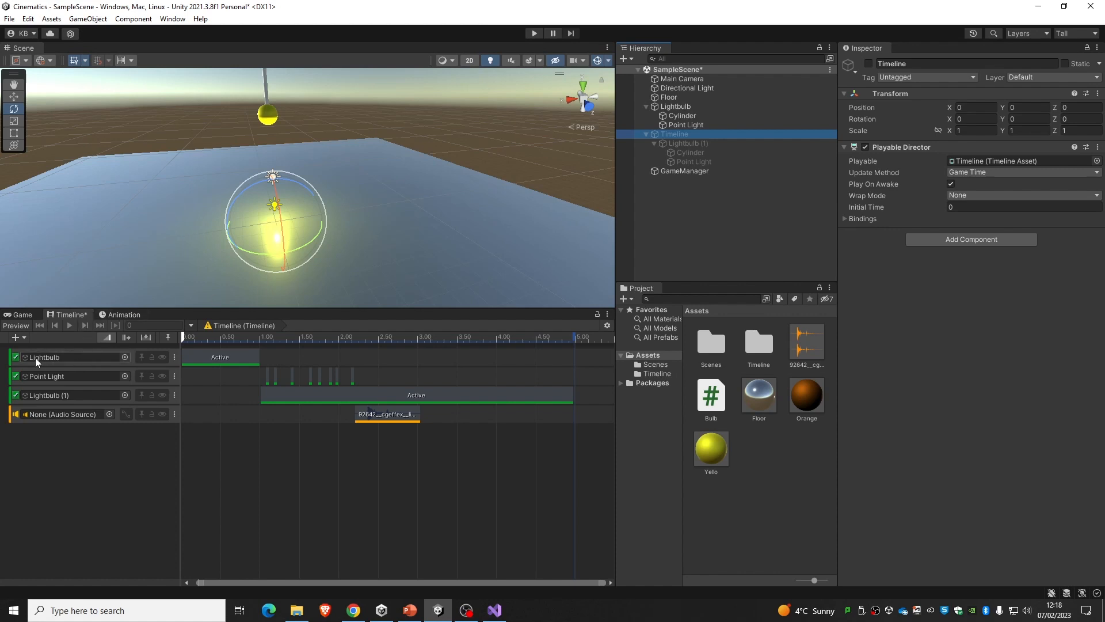
left_click(63, 355)
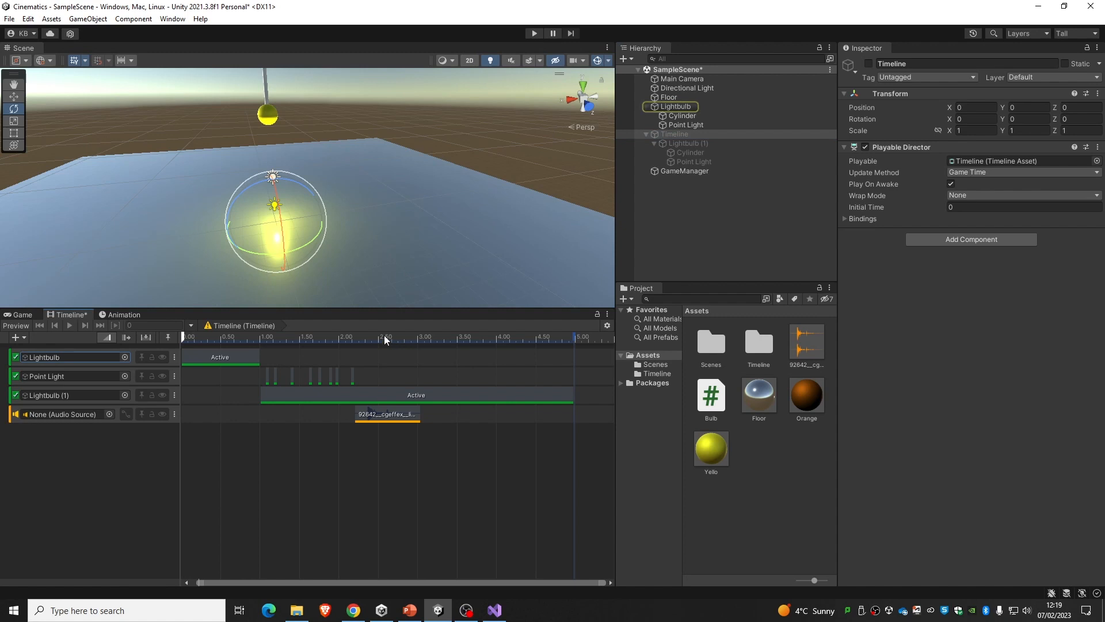
left_click(19, 316)
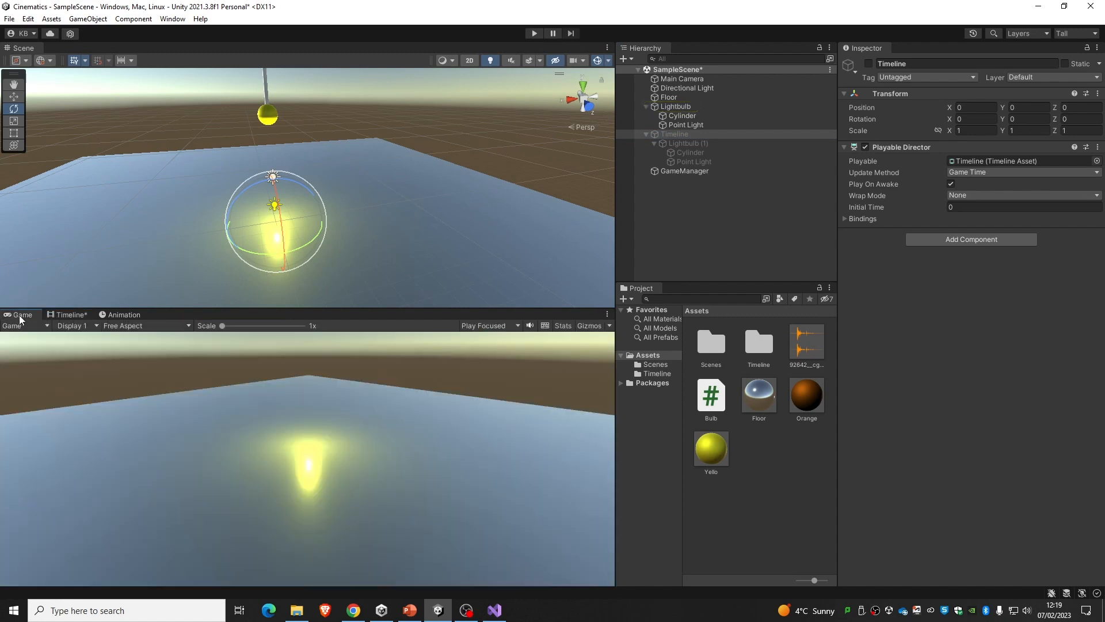
left_click(71, 315)
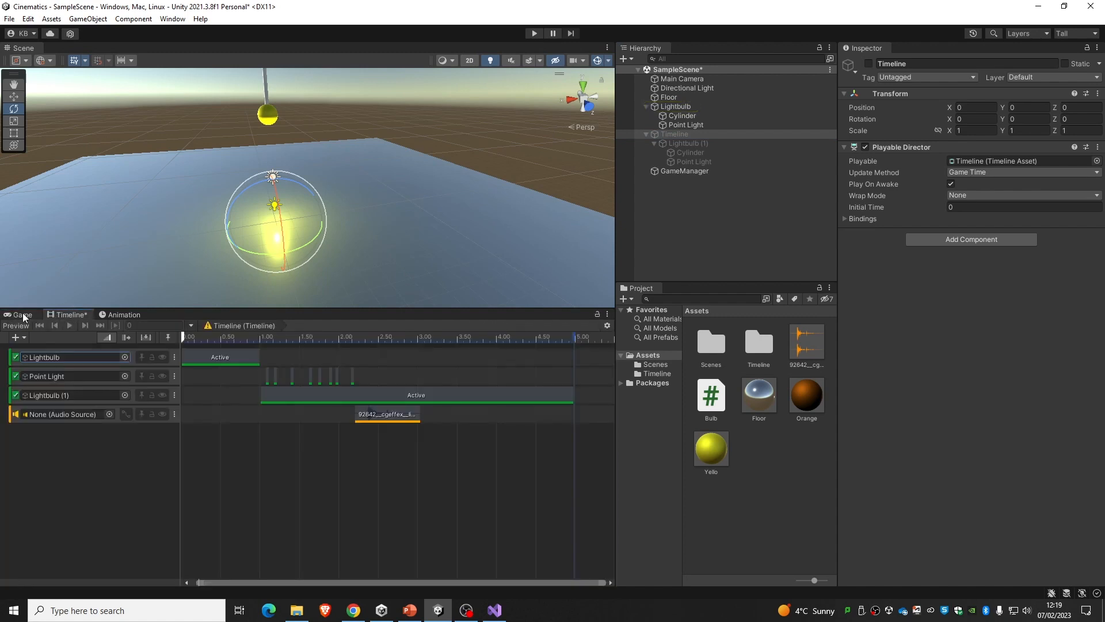
left_click(23, 315)
left_click(72, 314)
left_click(26, 315)
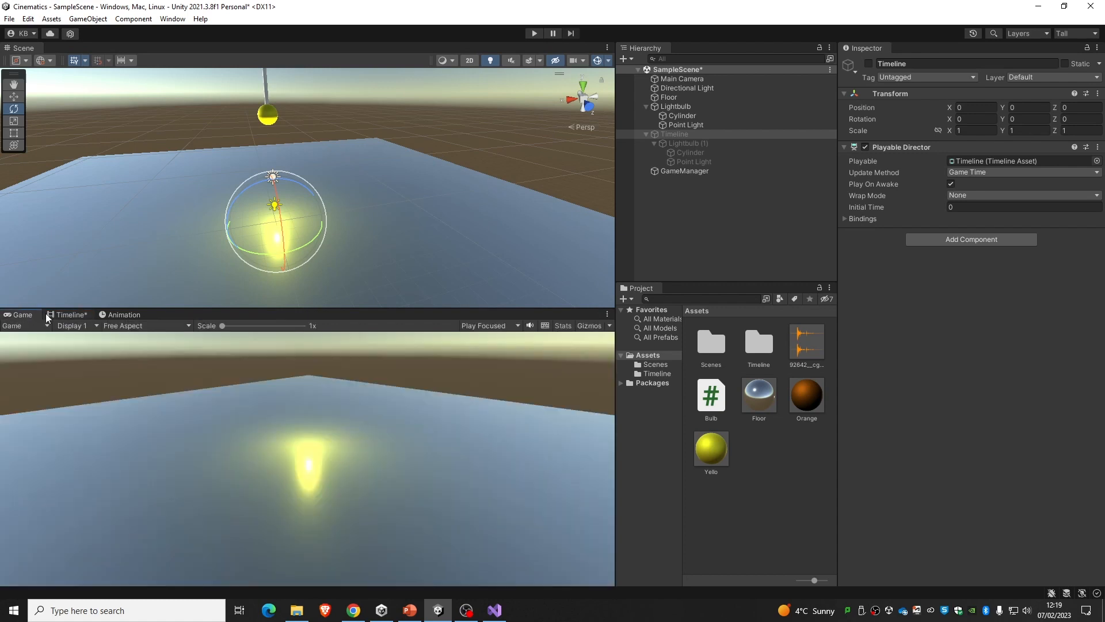
Shift the Lightbulb track's Active clip to start at about 0.43 s and try scrubbing the inactive Timeline over it
left_click(68, 315)
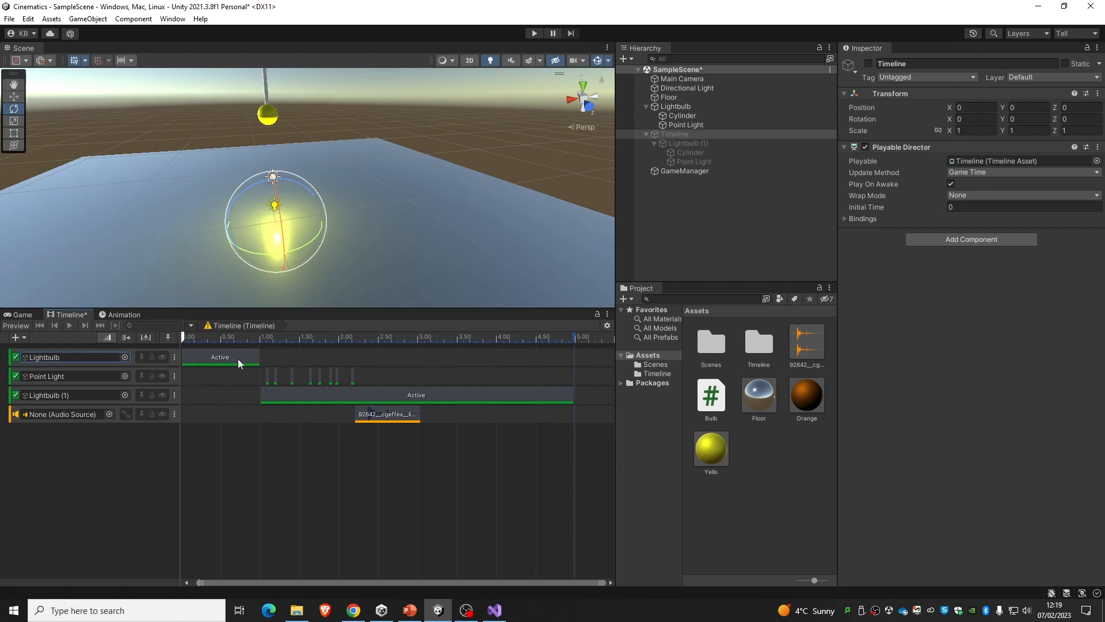
left_click_drag(220, 355, 256, 350)
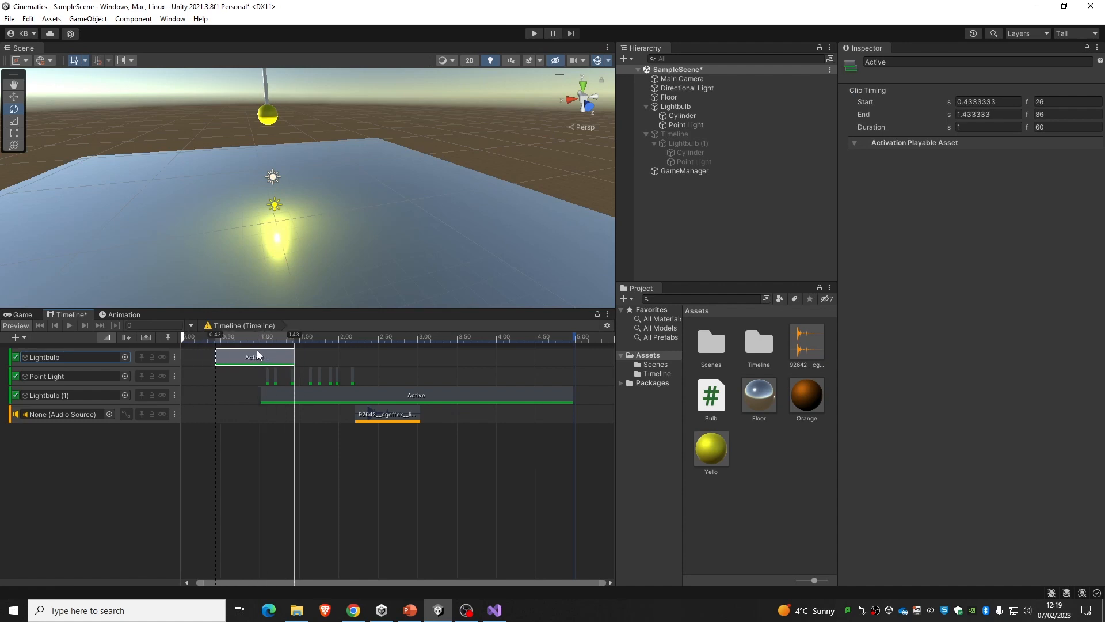
left_click(191, 326)
left_click(199, 340)
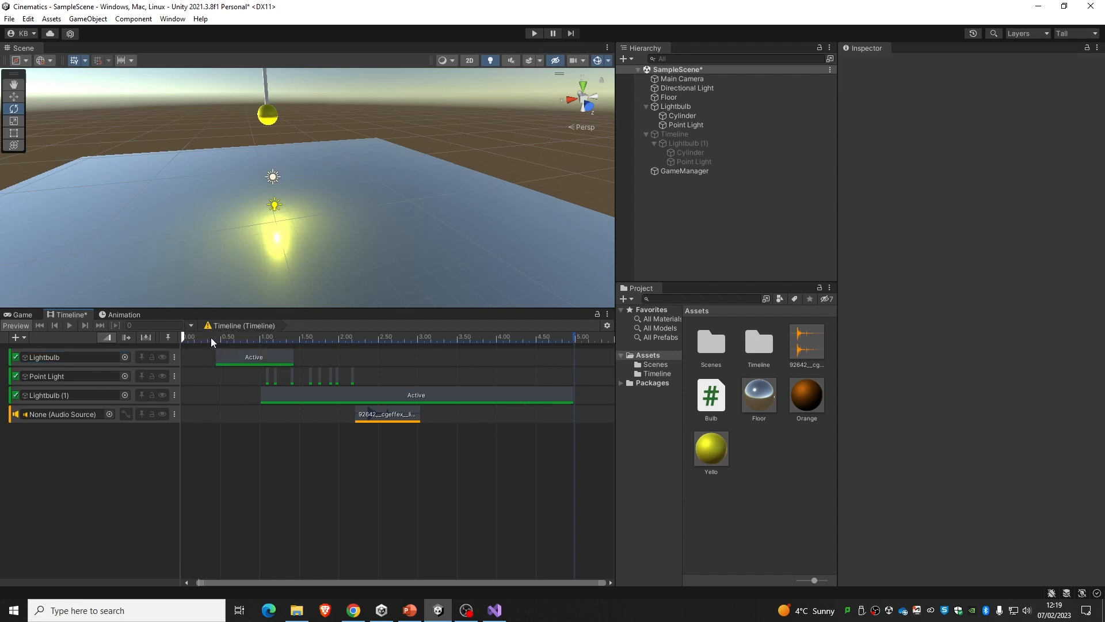
left_click_drag(204, 336, 167, 365)
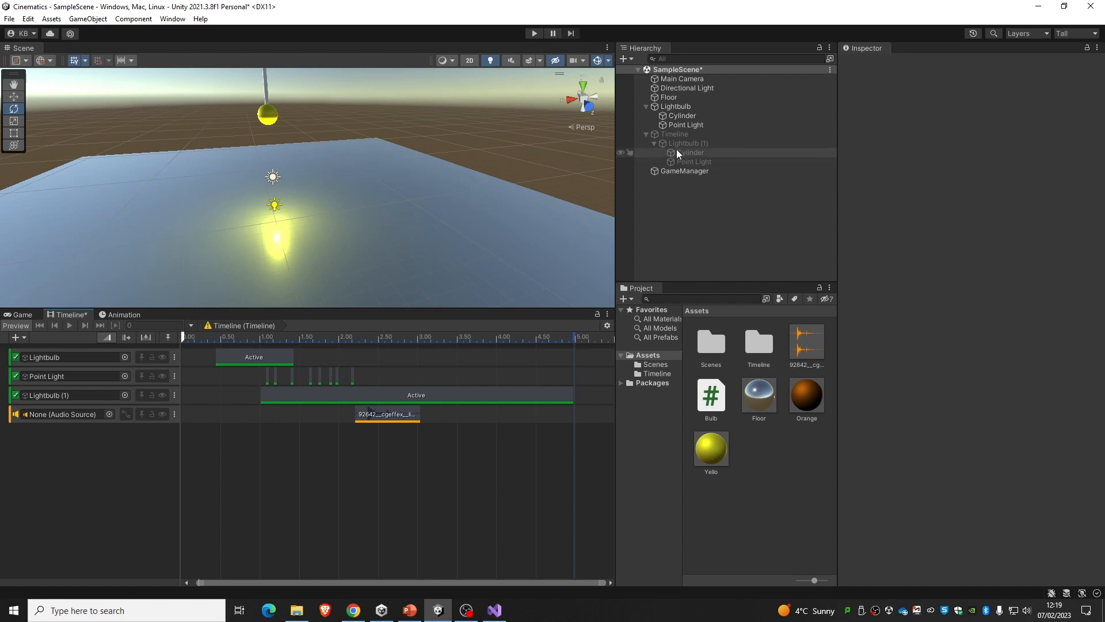
Activate the Timeline object, scrub across the Lightbulb track, and return its Active clip to start at 0
left_click(674, 135)
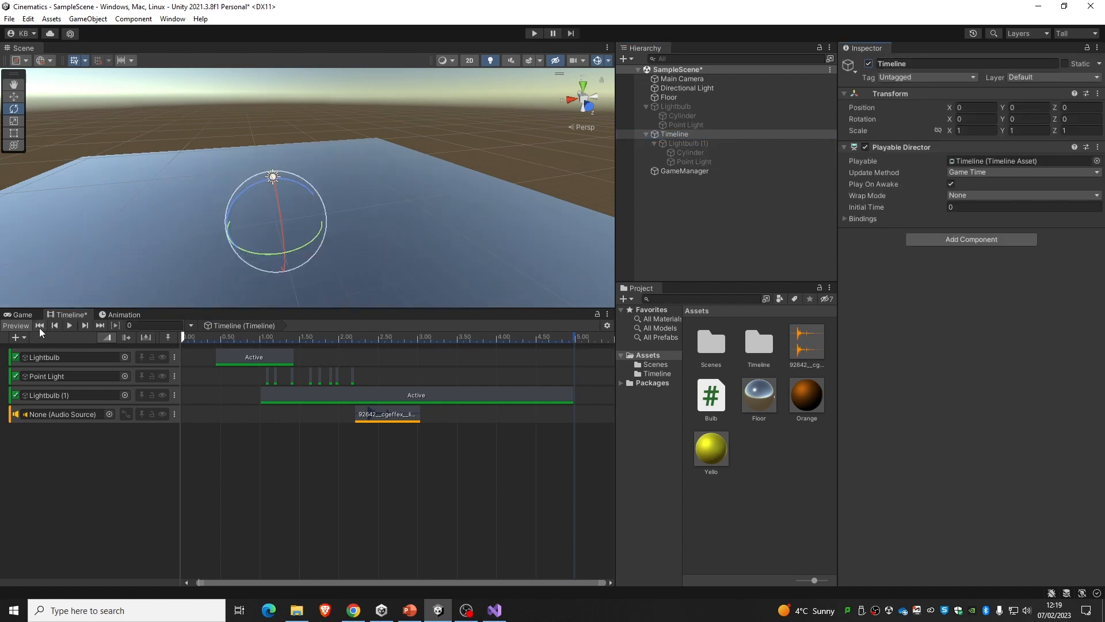
left_click_drag(240, 339, 168, 333)
left_click(220, 339)
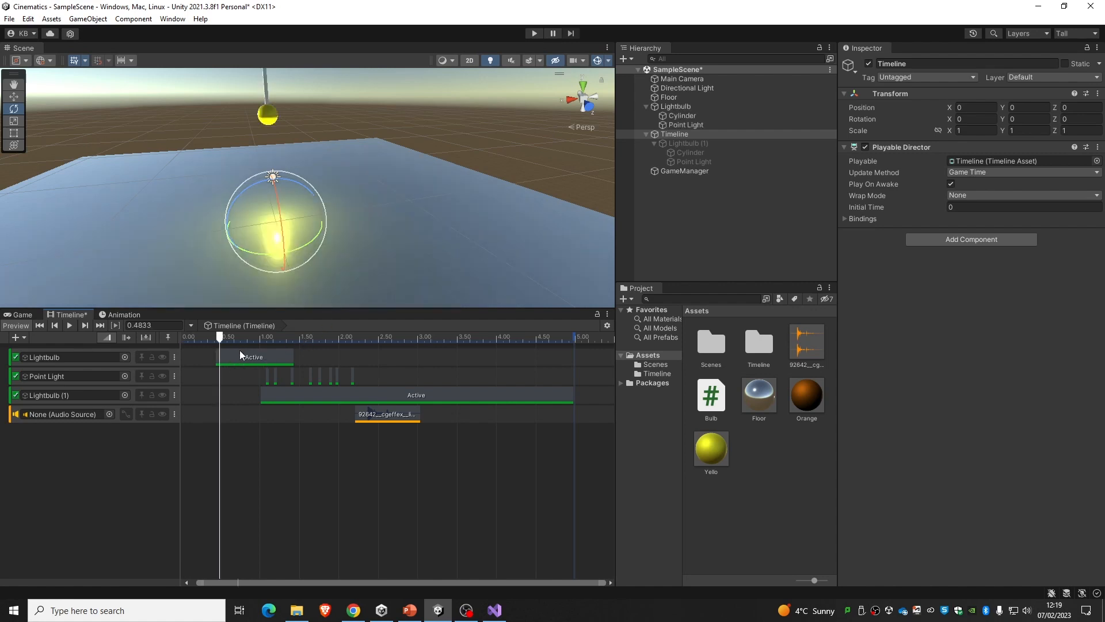
left_click_drag(248, 355, 460, 350)
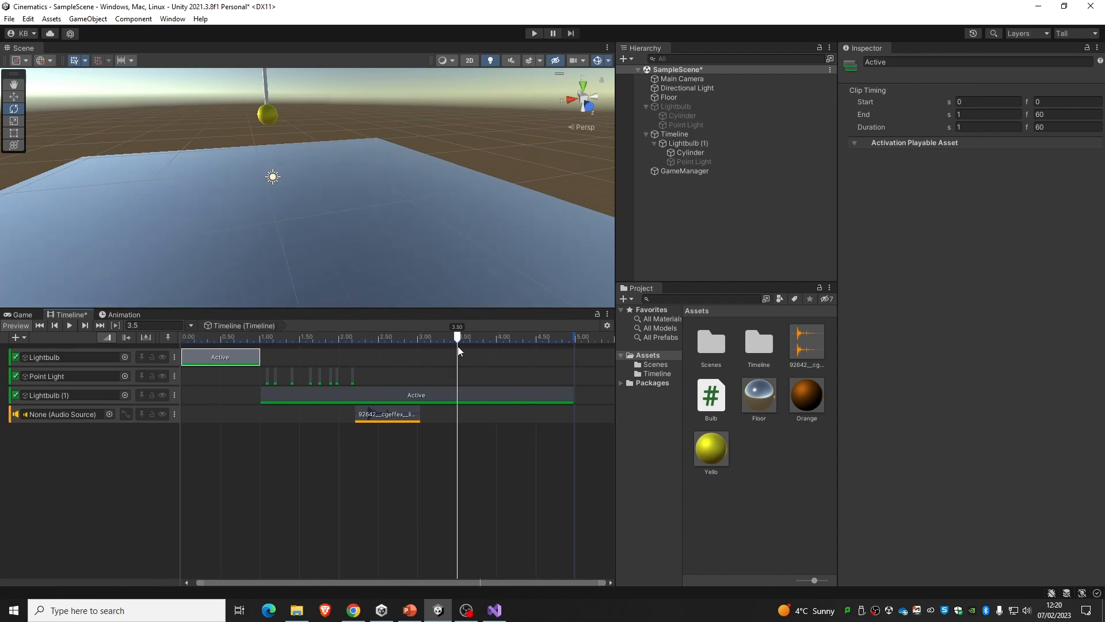
Reorder the Timeline window after Animation and check the Game view with the playhead at about 0.52 s, inside the Lightbulb clip
left_click(23, 315)
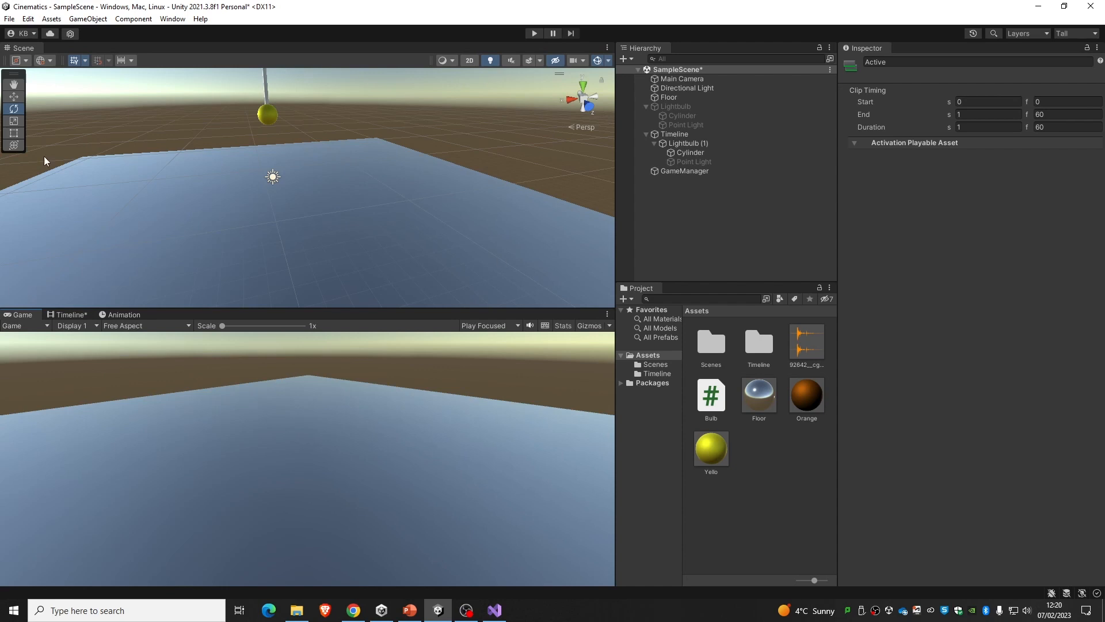
left_click(71, 316)
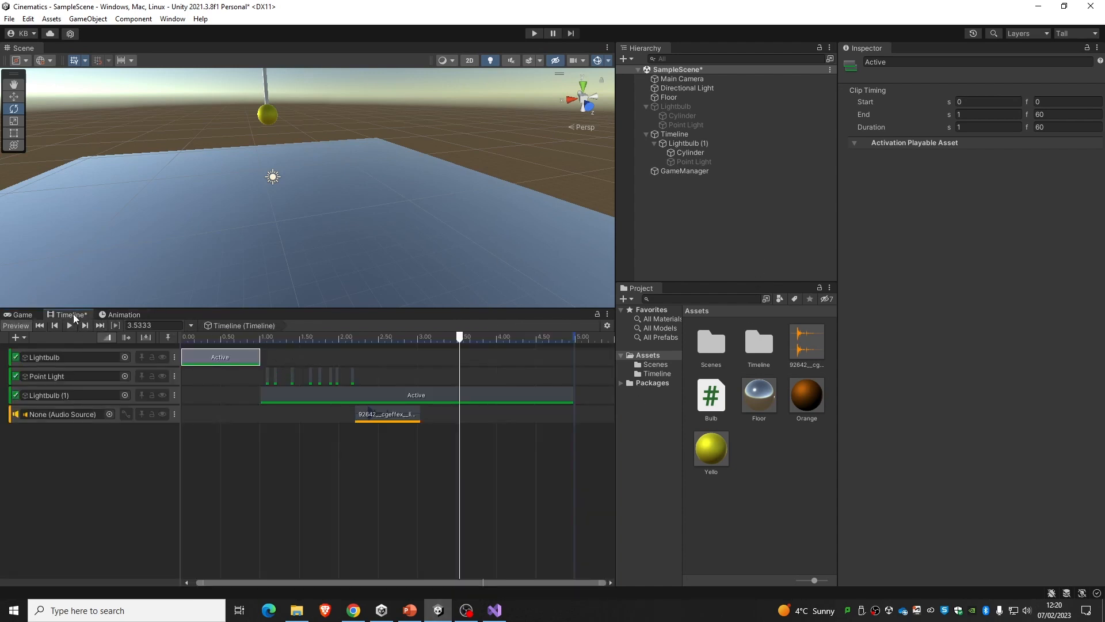
left_click_drag(73, 314, 127, 314)
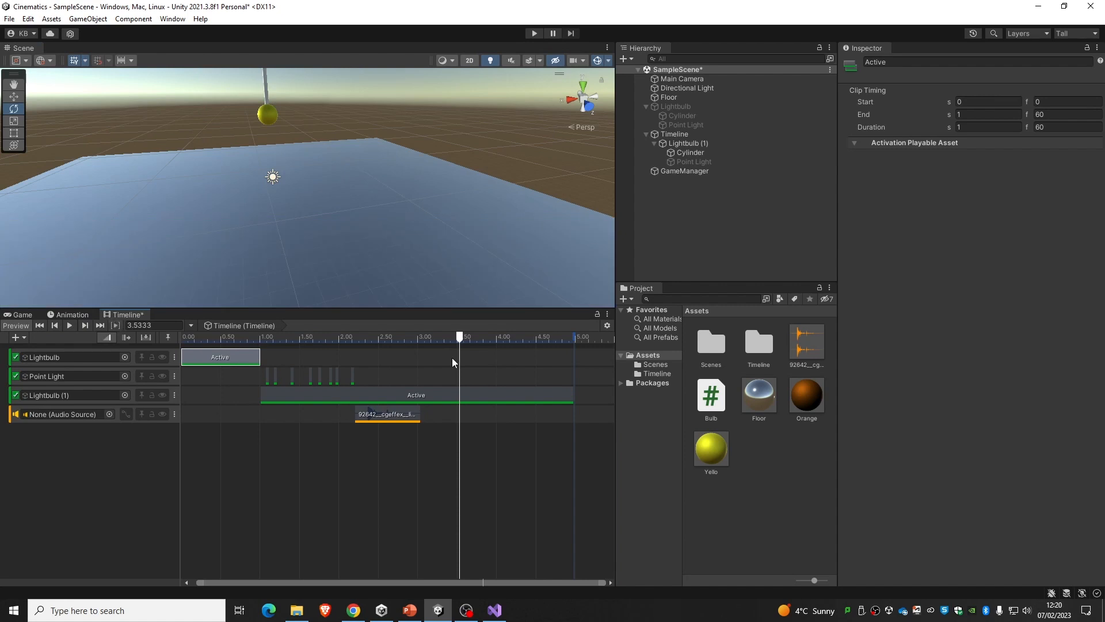
left_click_drag(460, 338, 223, 351)
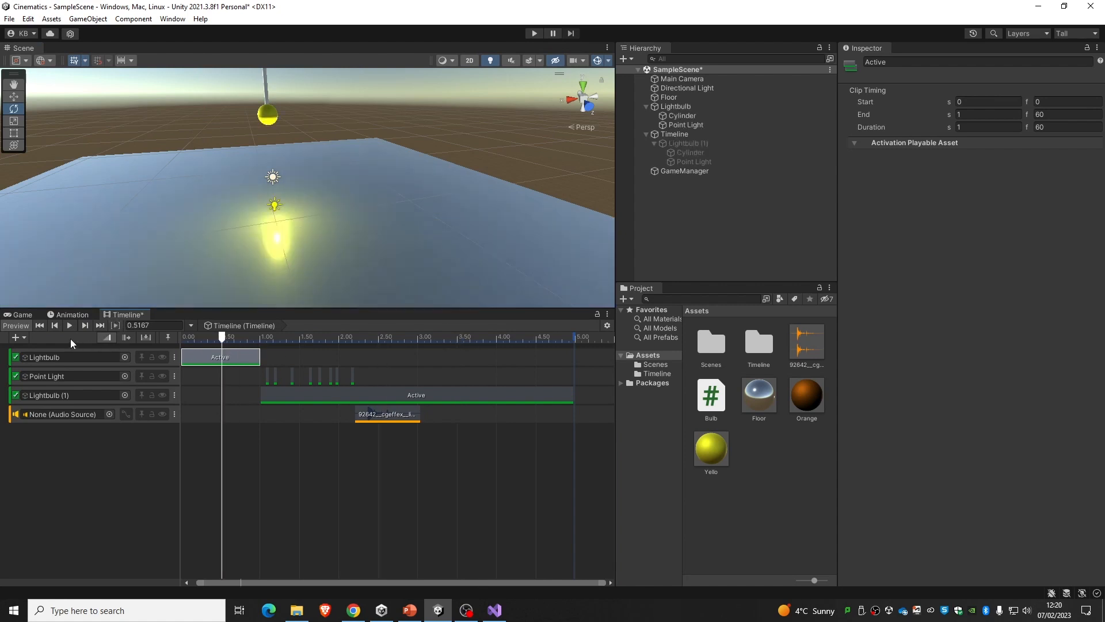
left_click(22, 315)
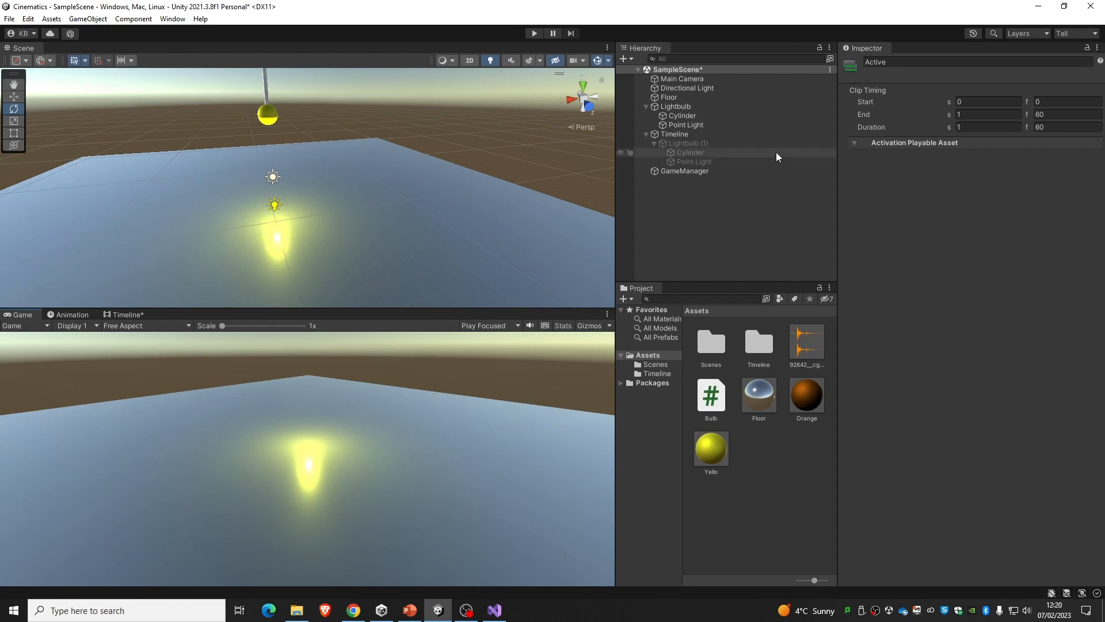
Inspect the Lightbulb object and its Cylinder and Point Light children, checking how the bulb appears in the Game view
left_click(692, 107)
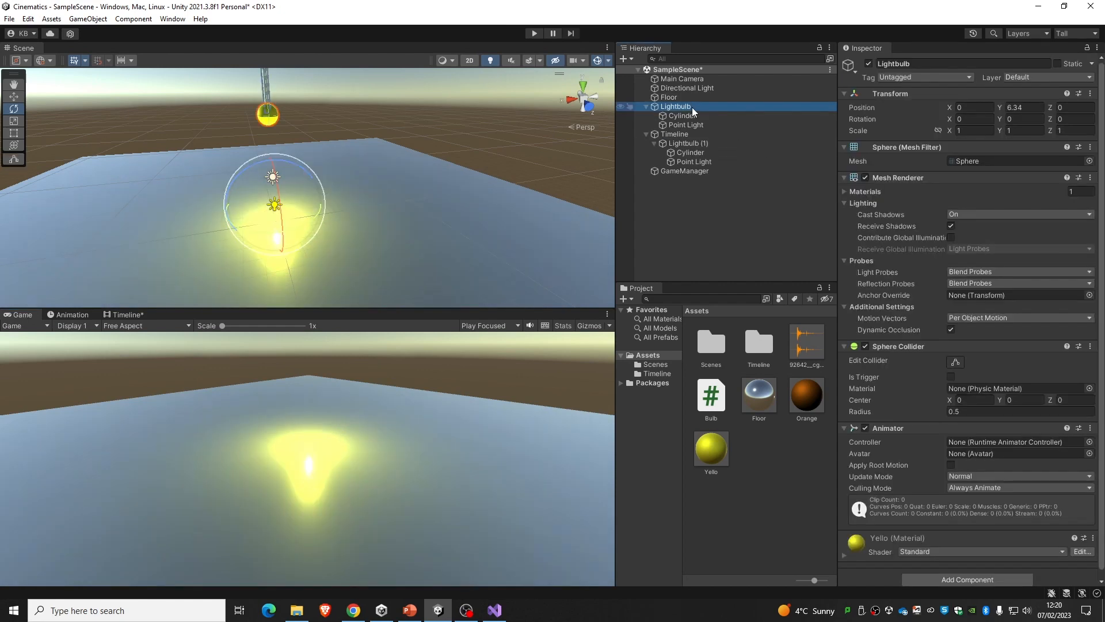
left_click(699, 117)
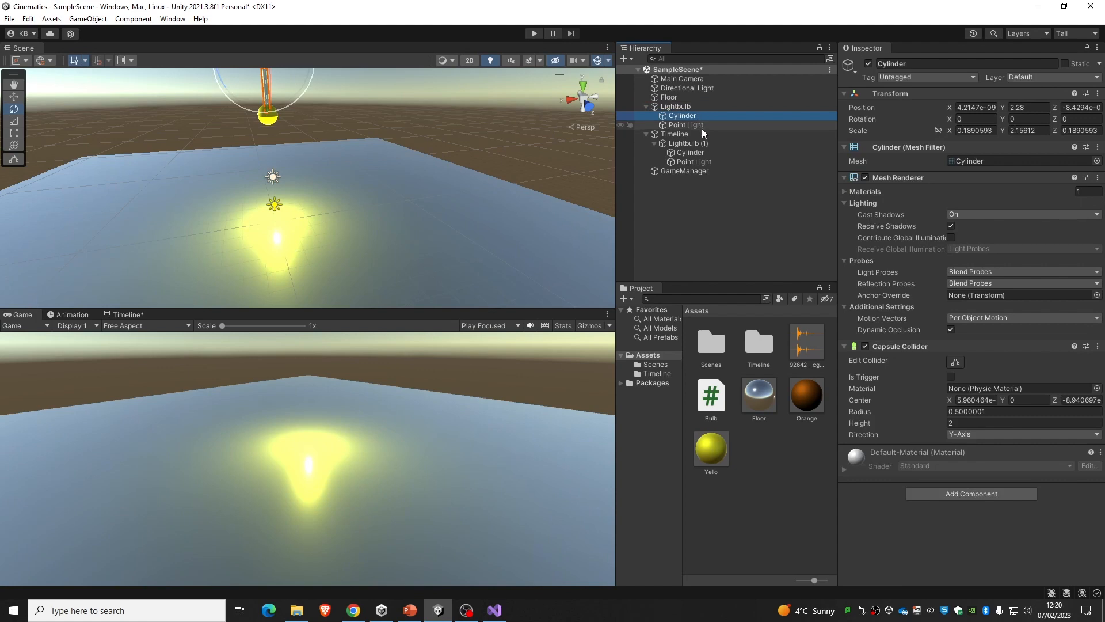
left_click(702, 127)
left_click(698, 115)
left_click(697, 107)
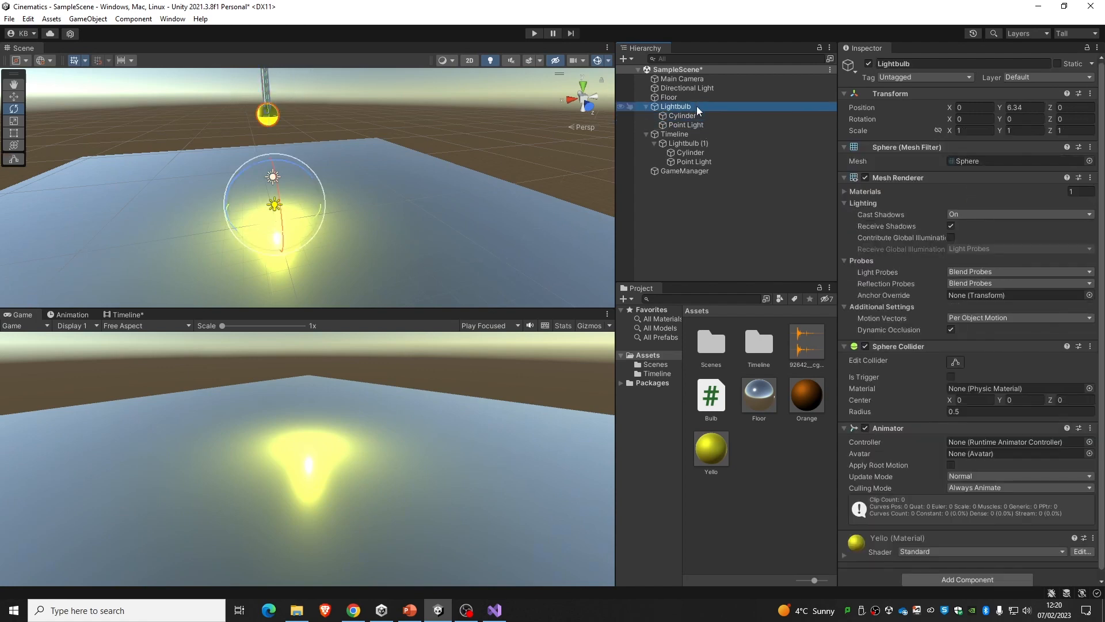
left_click(130, 314)
left_click(18, 313)
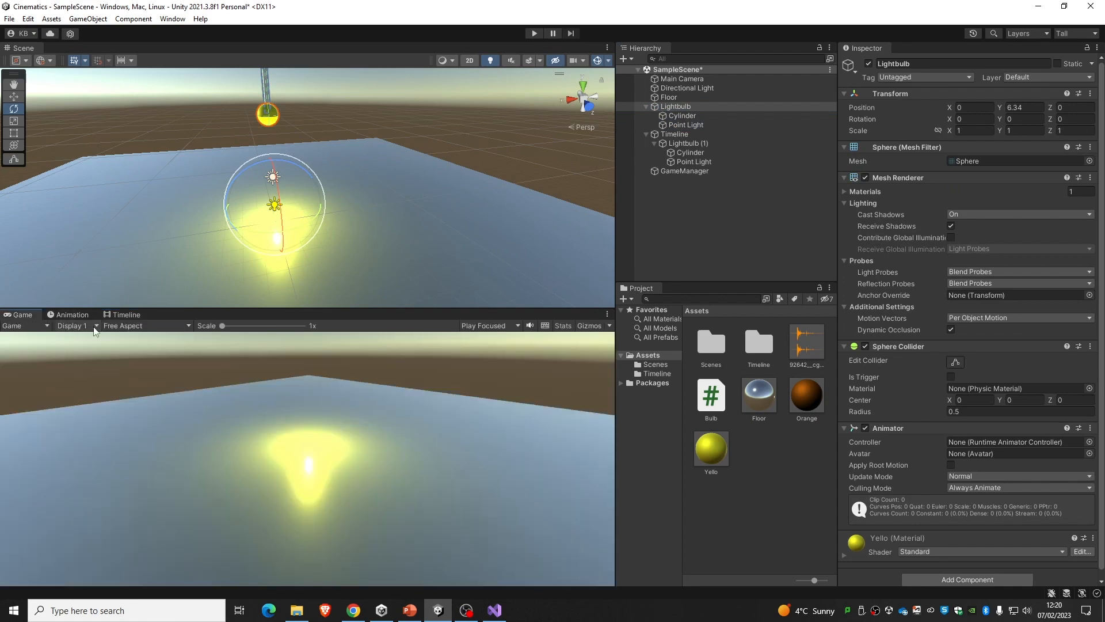
Delete the second timeline asset, the one beginning with Timeline2, from the project's Timeline folder
left_click(760, 340)
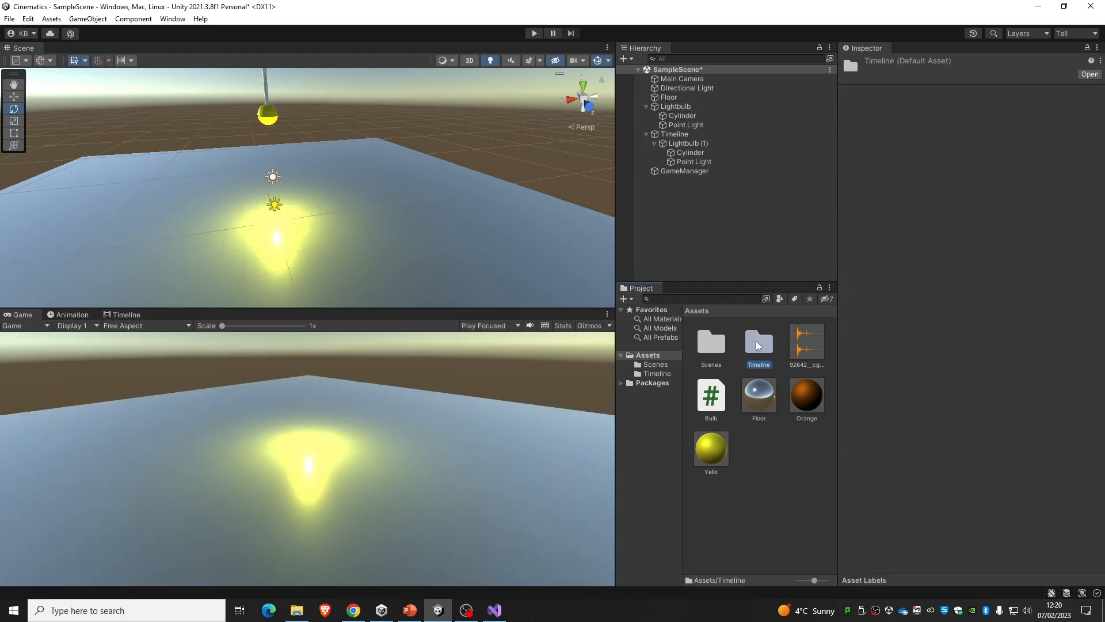
double_click(759, 341)
left_click(752, 341)
right_click(753, 341)
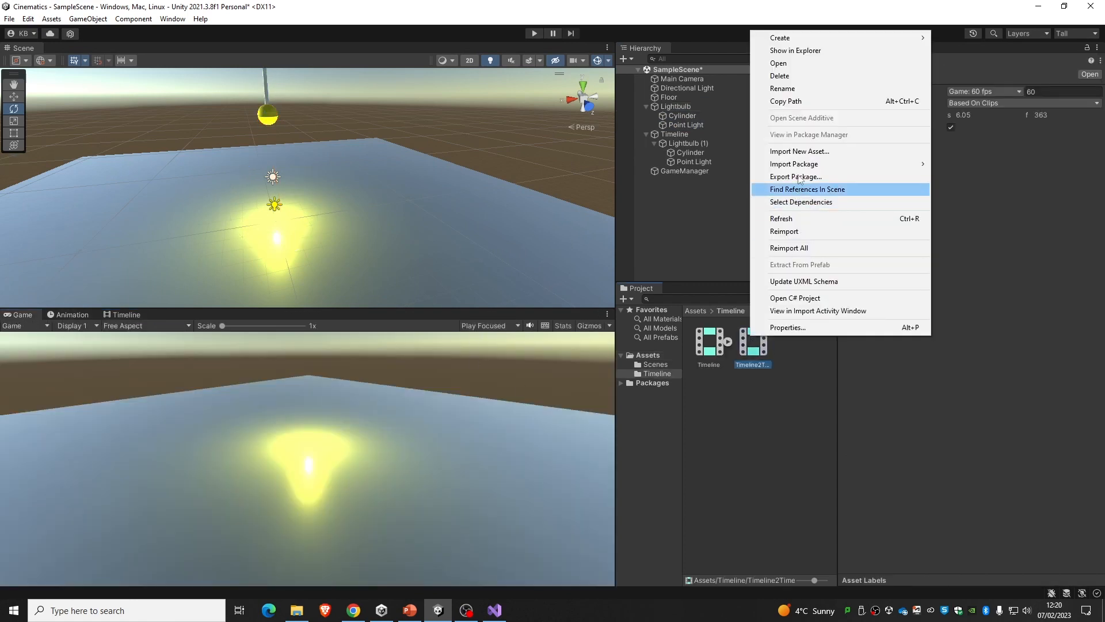
left_click(790, 80)
left_click(585, 328)
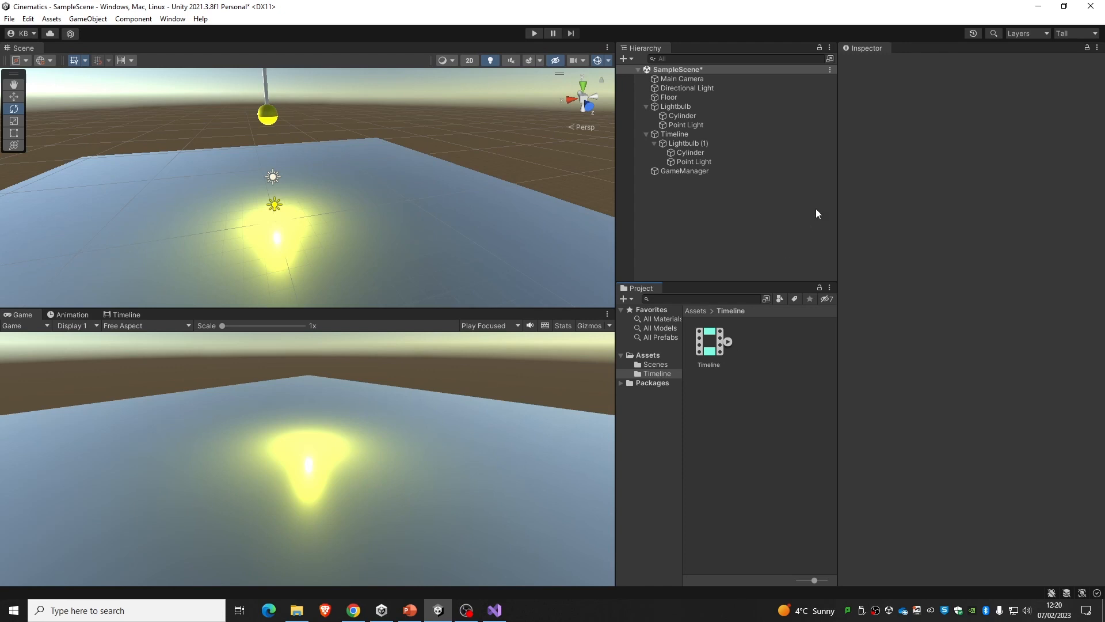
Try lowering the Lightbulb to a Y position of about 3.1, and undo the move
left_click(703, 108)
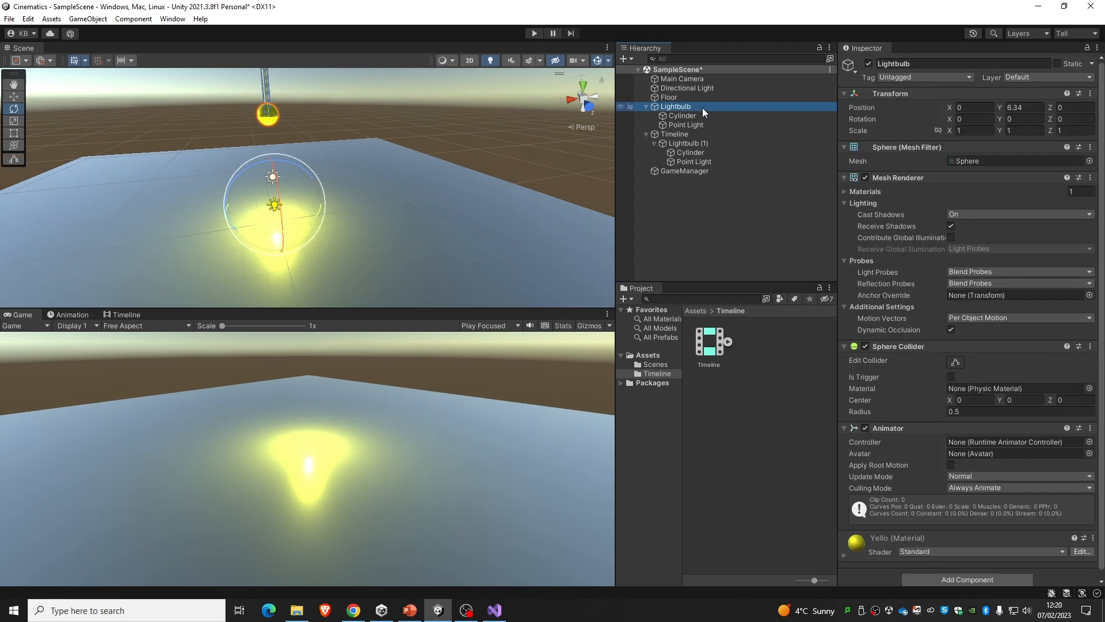
left_click(14, 96)
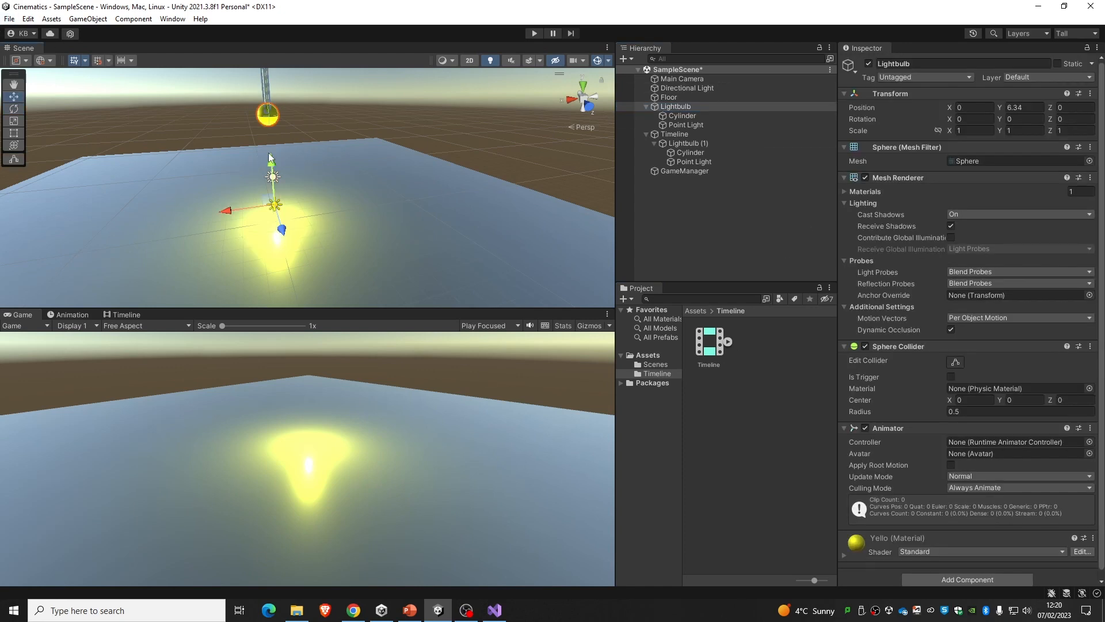
left_click_drag(277, 168, 275, 210)
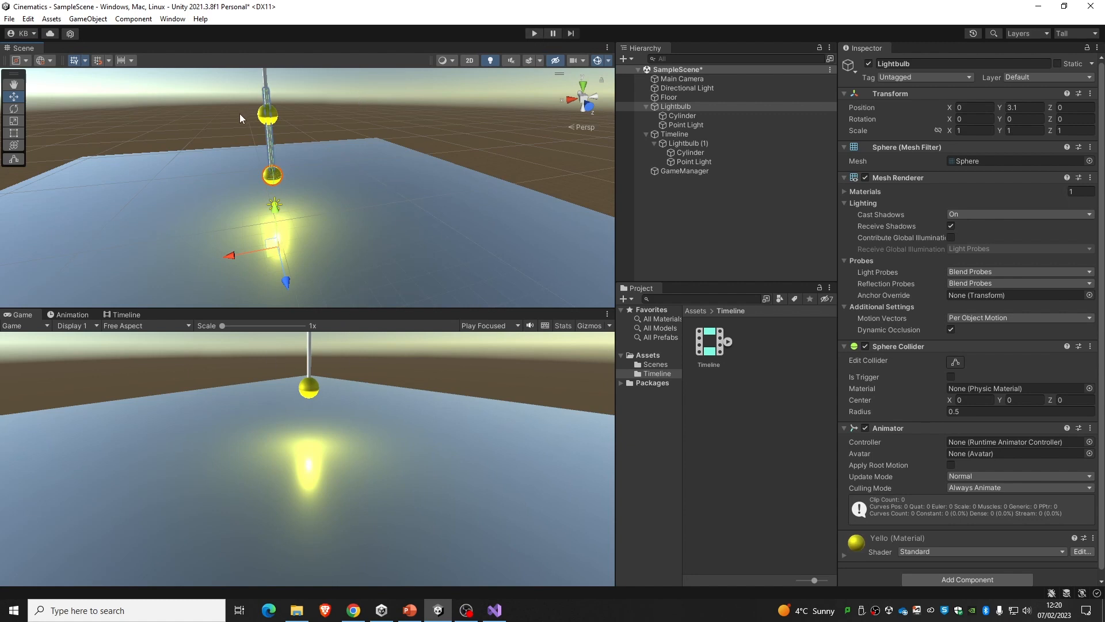
key("ctrl+z")
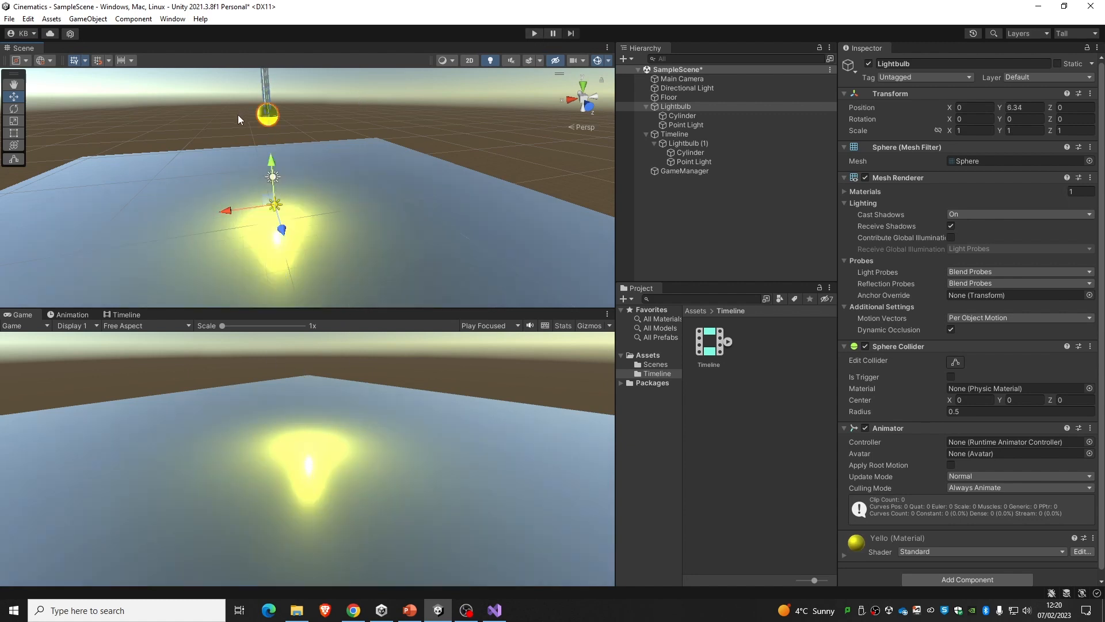
Align the Main Camera with the current Scene view so it frames the hanging lightbulb
left_click(684, 77)
left_click(92, 20)
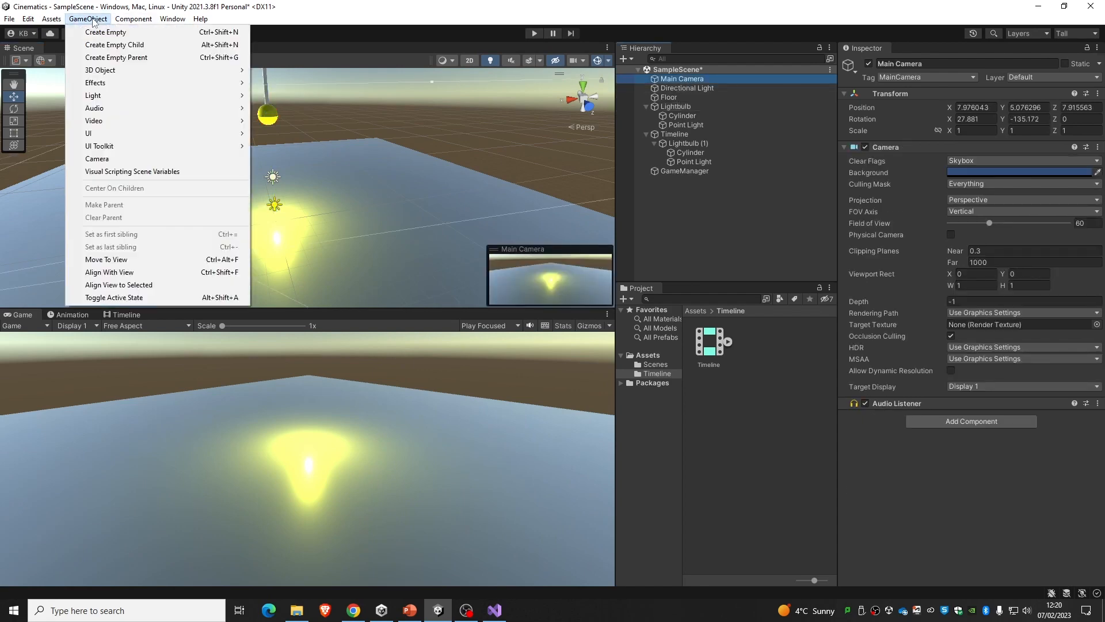
left_click(129, 273)
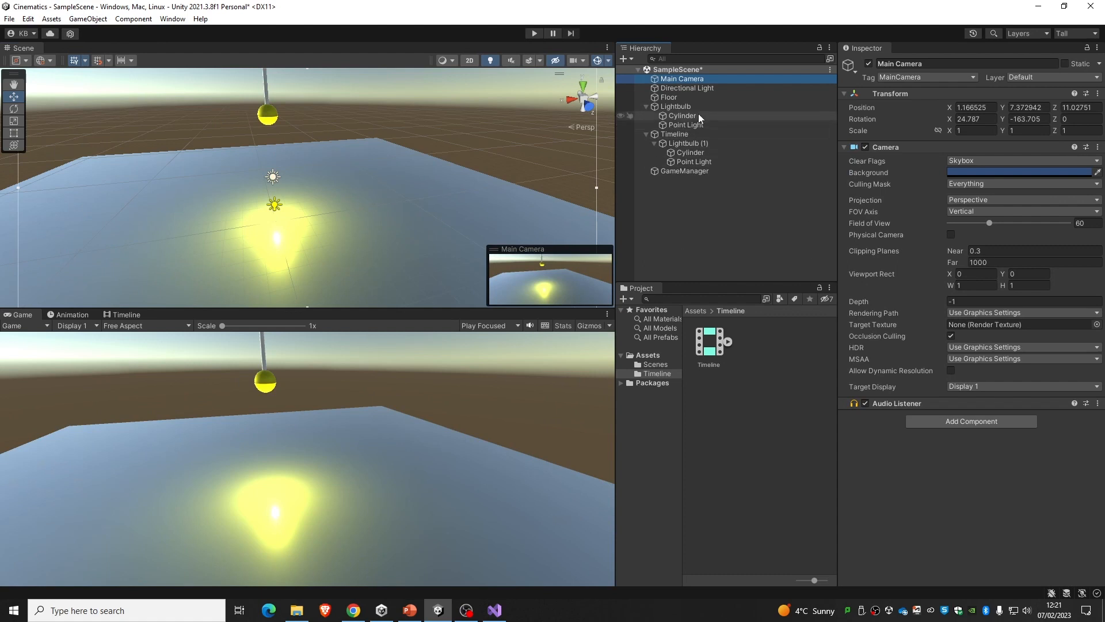
Deactivate the Timeline object and run the scene to test the triggered lightbulb sequence from the realigned camera
left_click(692, 136)
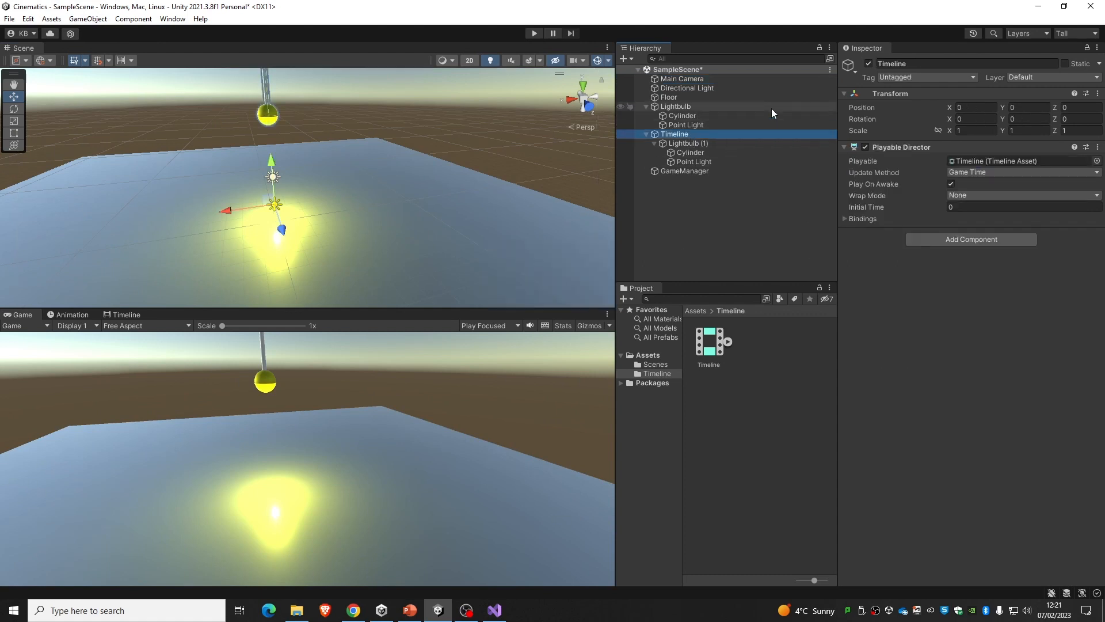
left_click(868, 64)
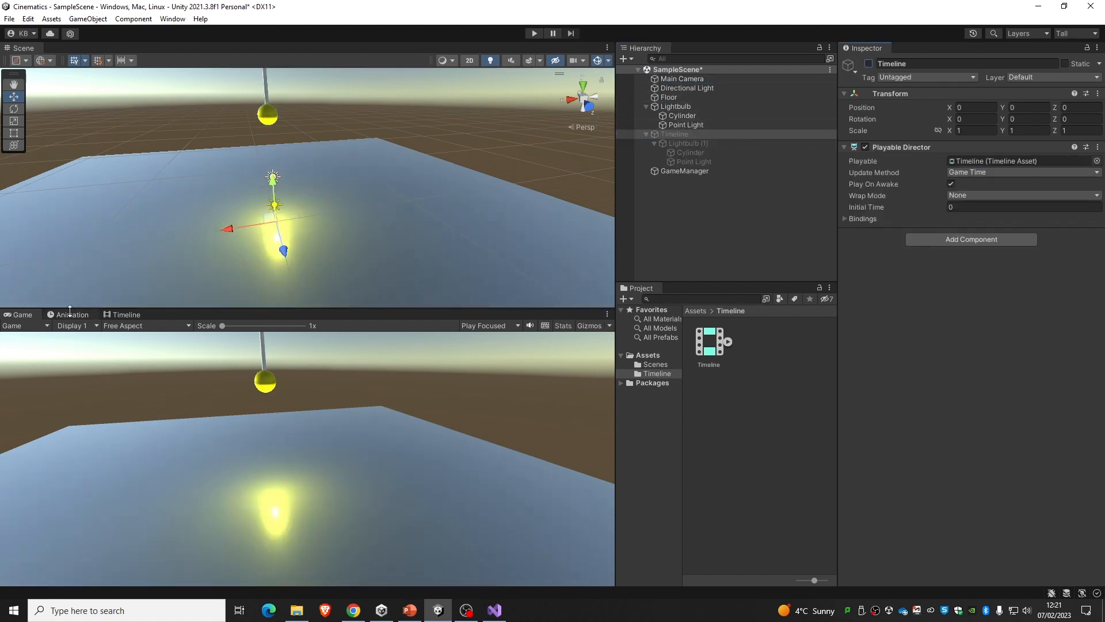
left_click(119, 315)
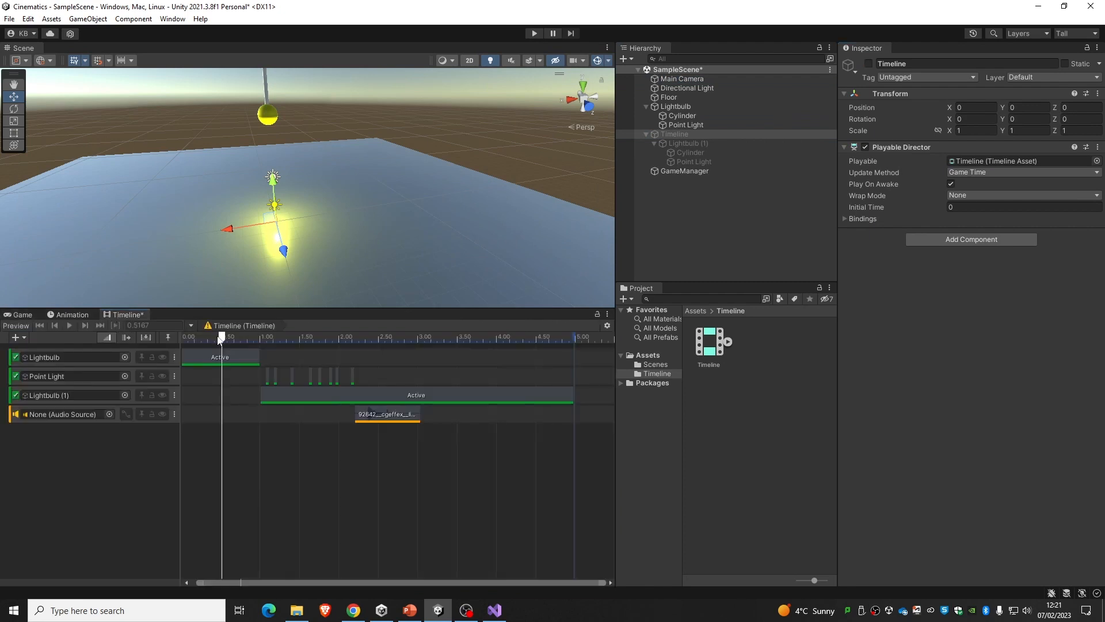
left_click(534, 33)
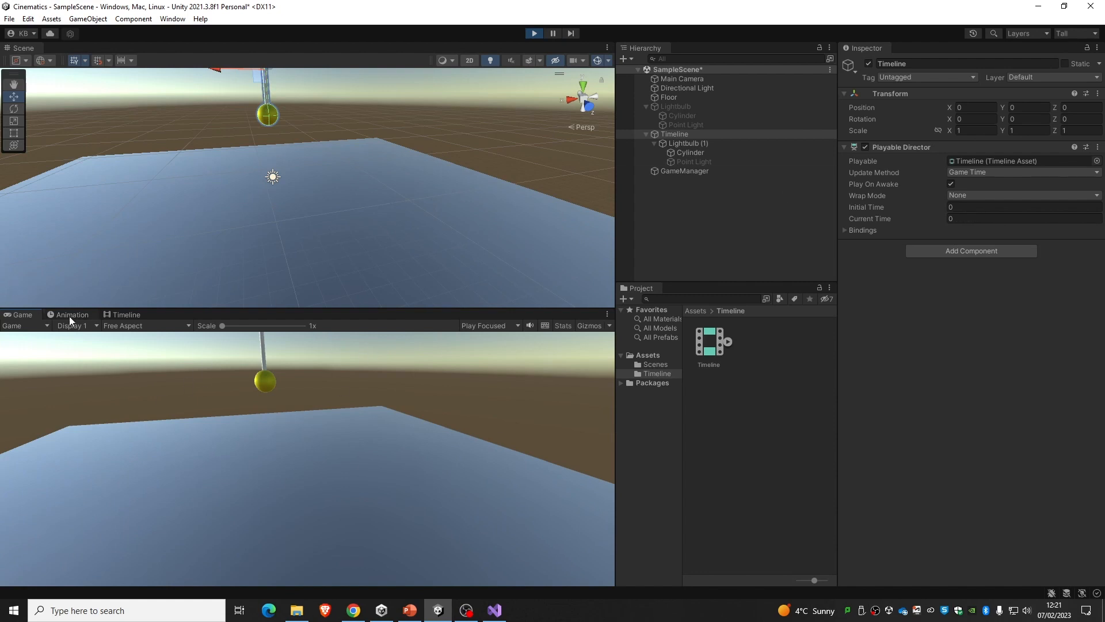
left_click(119, 317)
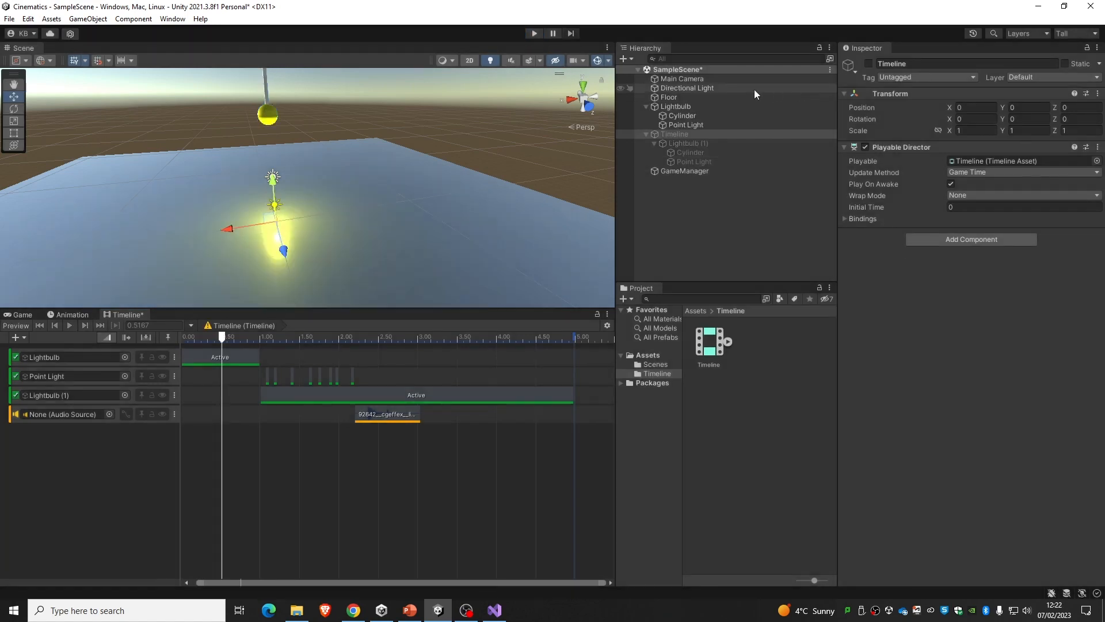
Compare the standalone Lightbulb with the inactive Timeline object and its Lightbulb (1) child, finishing on the Timeline's tracks
left_click(696, 106)
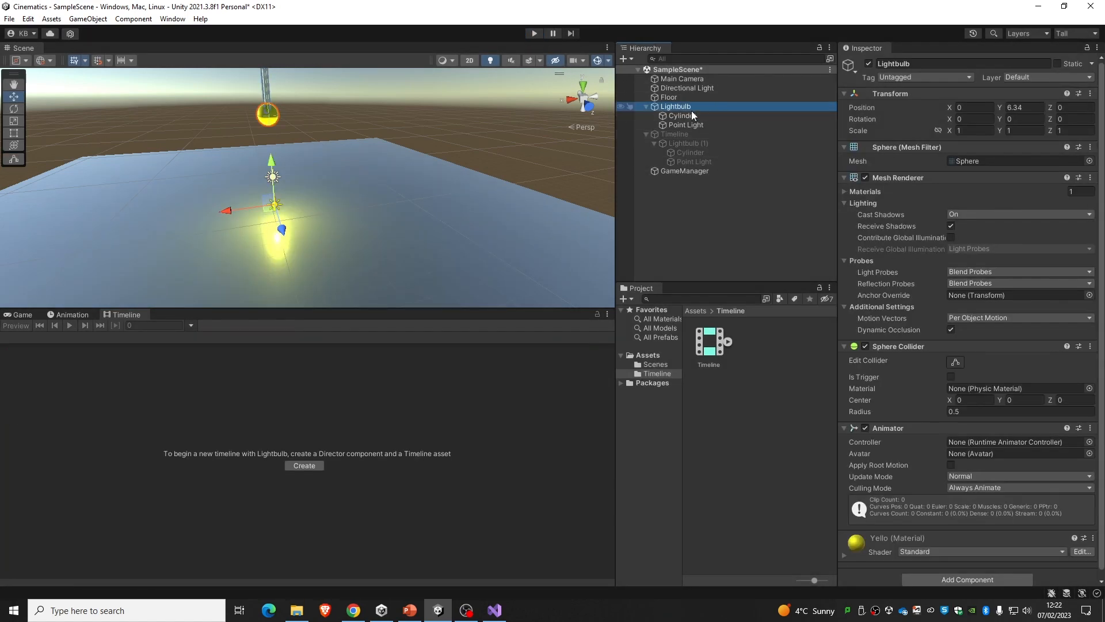
left_click(717, 136)
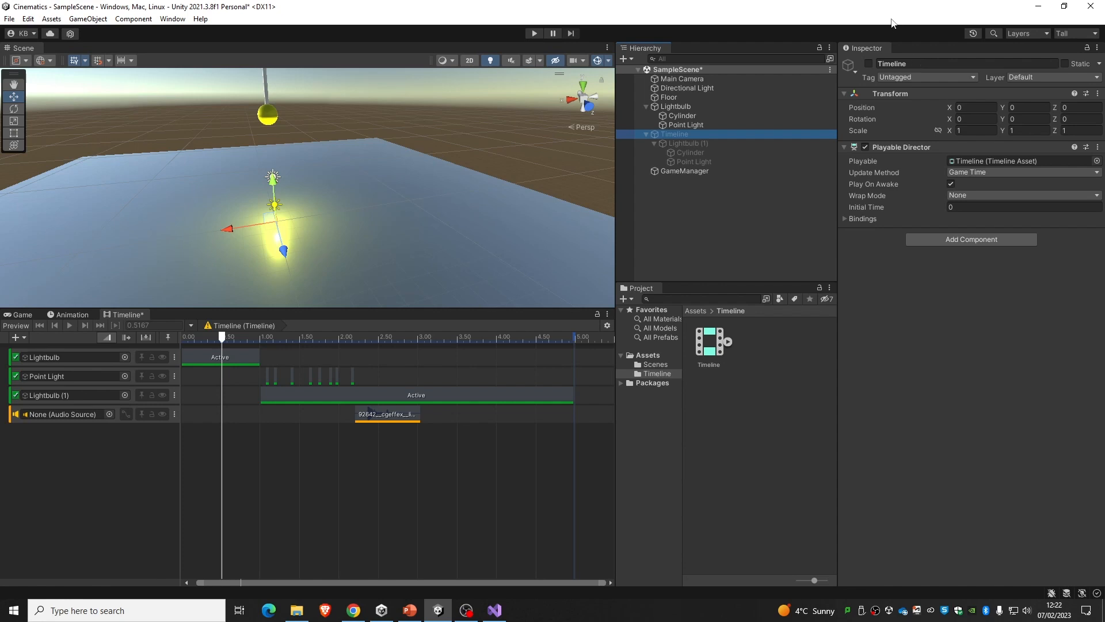
left_click(708, 106)
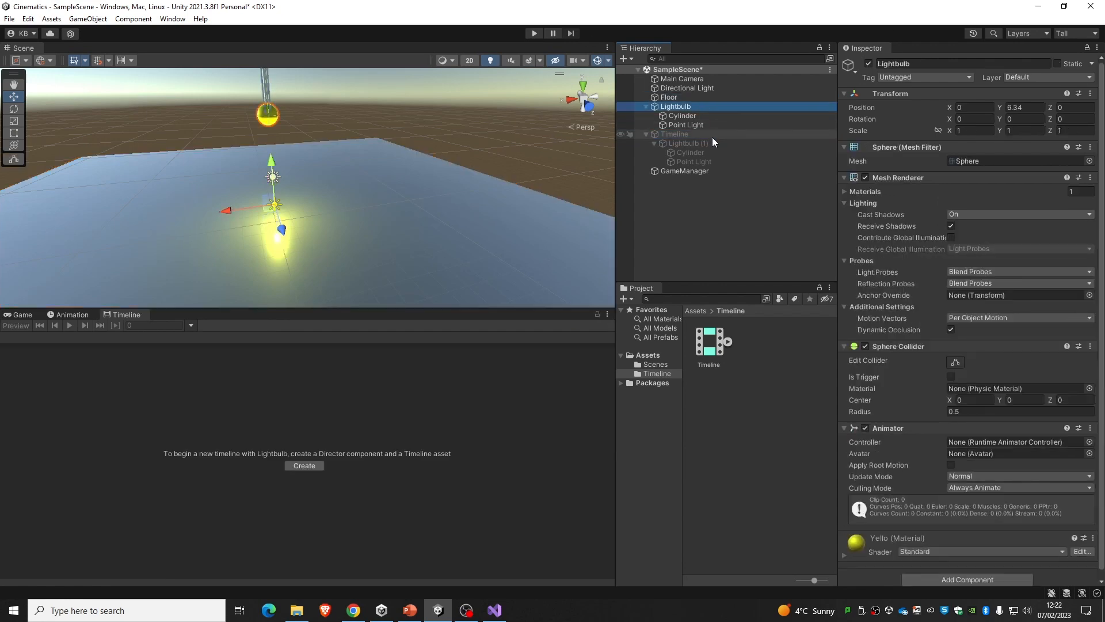
left_click(713, 135)
left_click(711, 143)
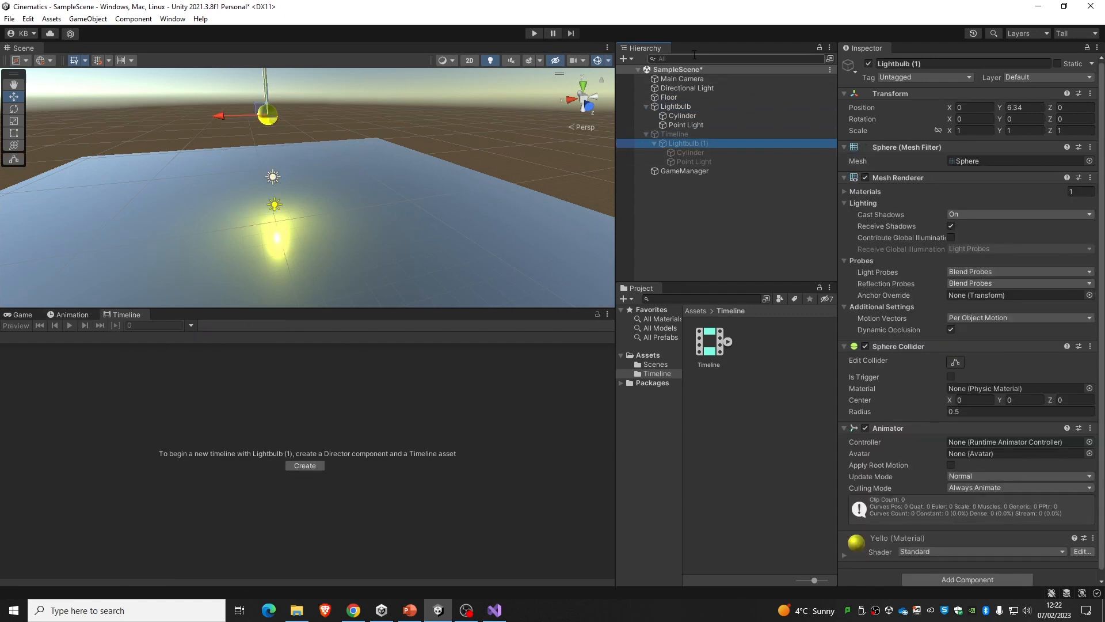
left_click(710, 136)
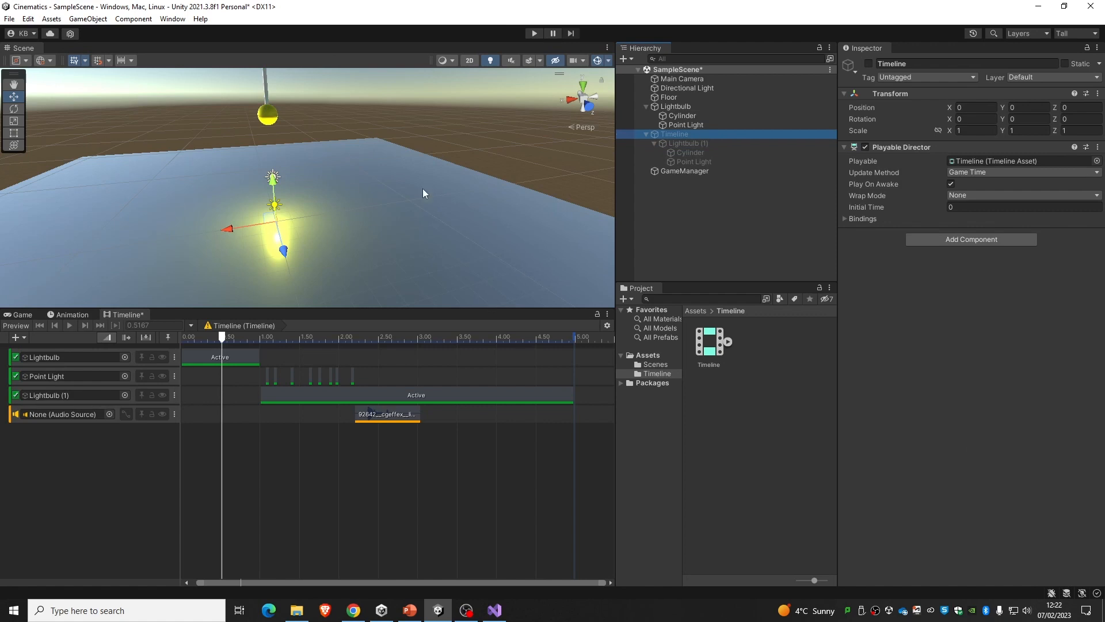
Stop the running scene and set the Game view to Play Maximized
left_click(534, 33)
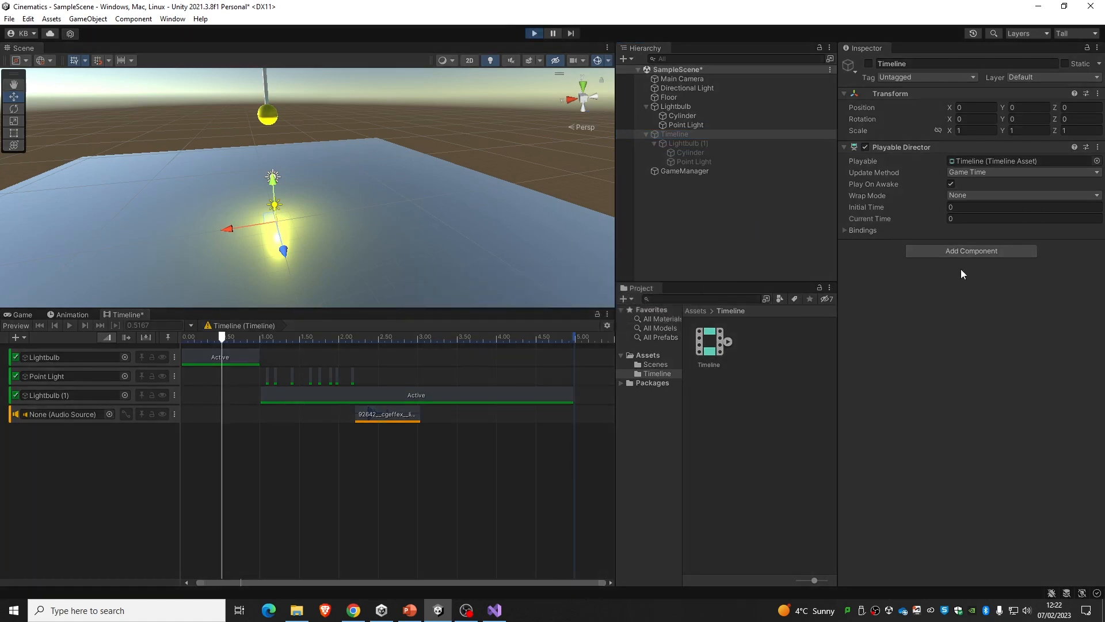
left_click(535, 33)
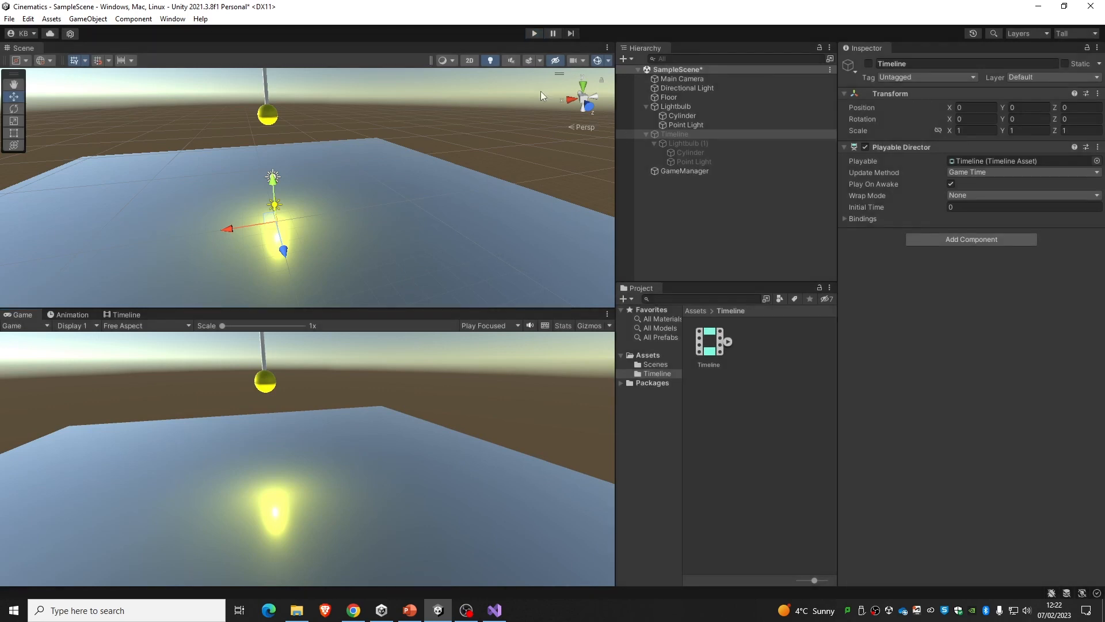
left_click(477, 324)
left_click(495, 350)
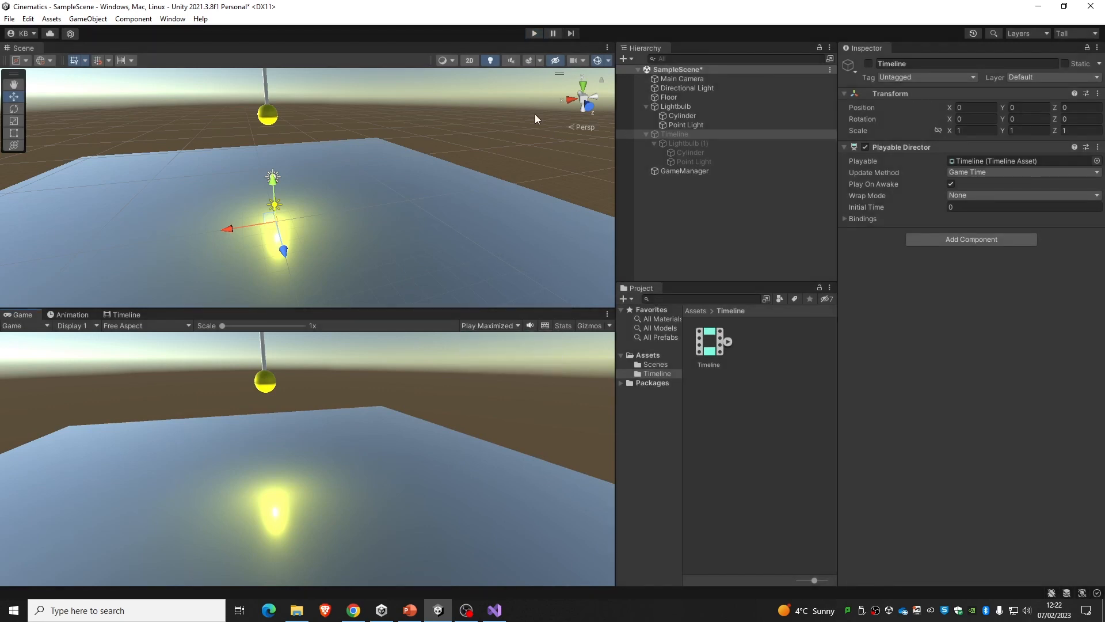
Run the scene maximized to test the triggered lightbulb sequence, saving the unsaved Timeline changes
left_click(534, 34)
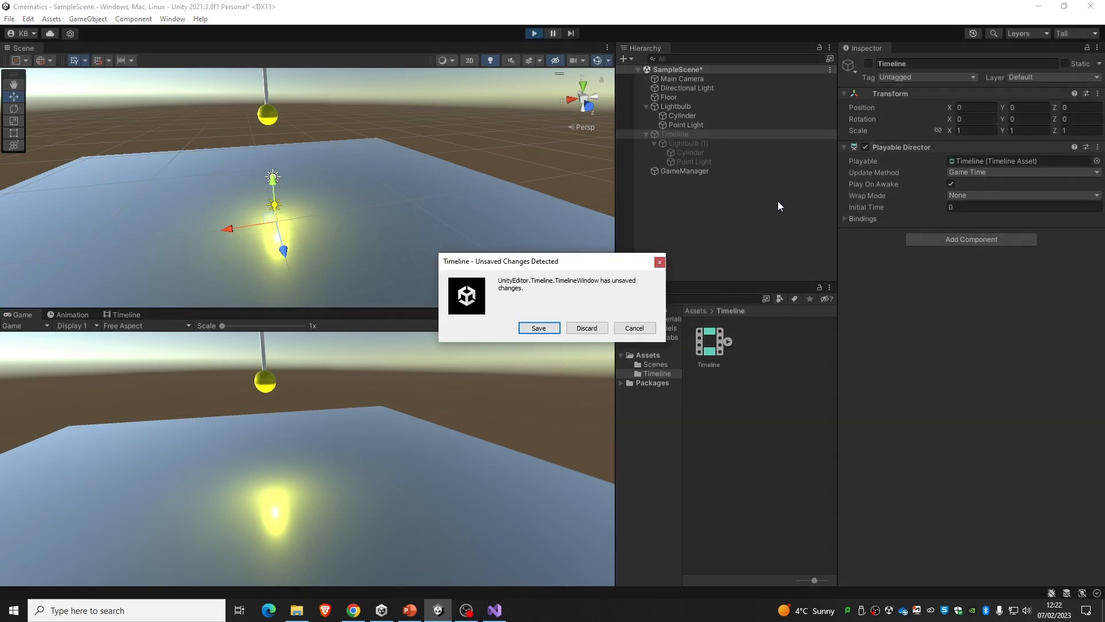
left_click(539, 328)
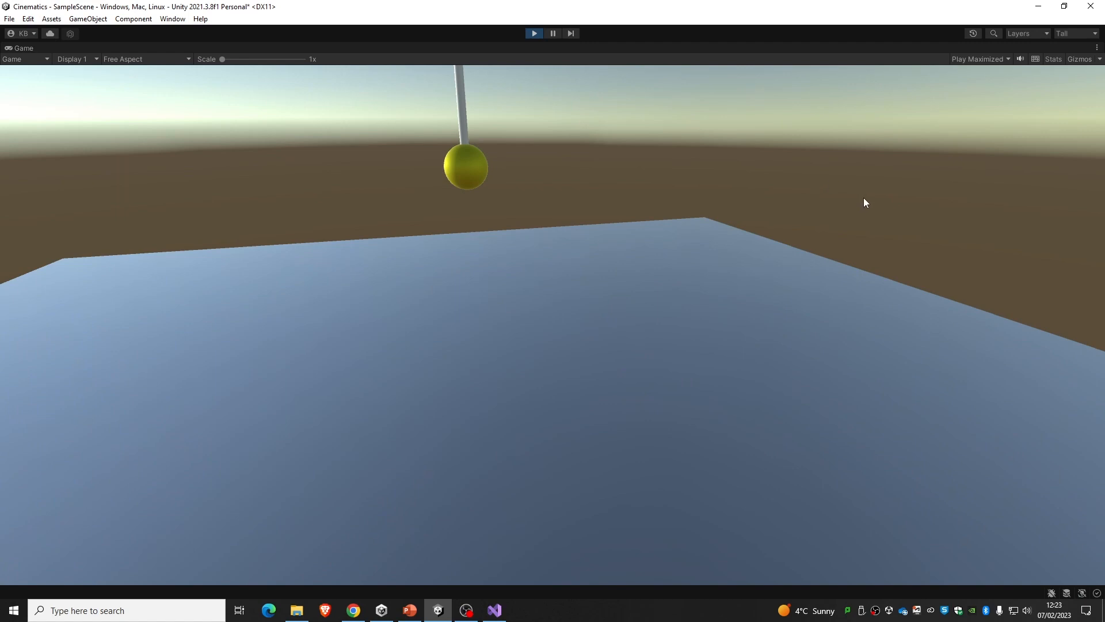
left_click(535, 34)
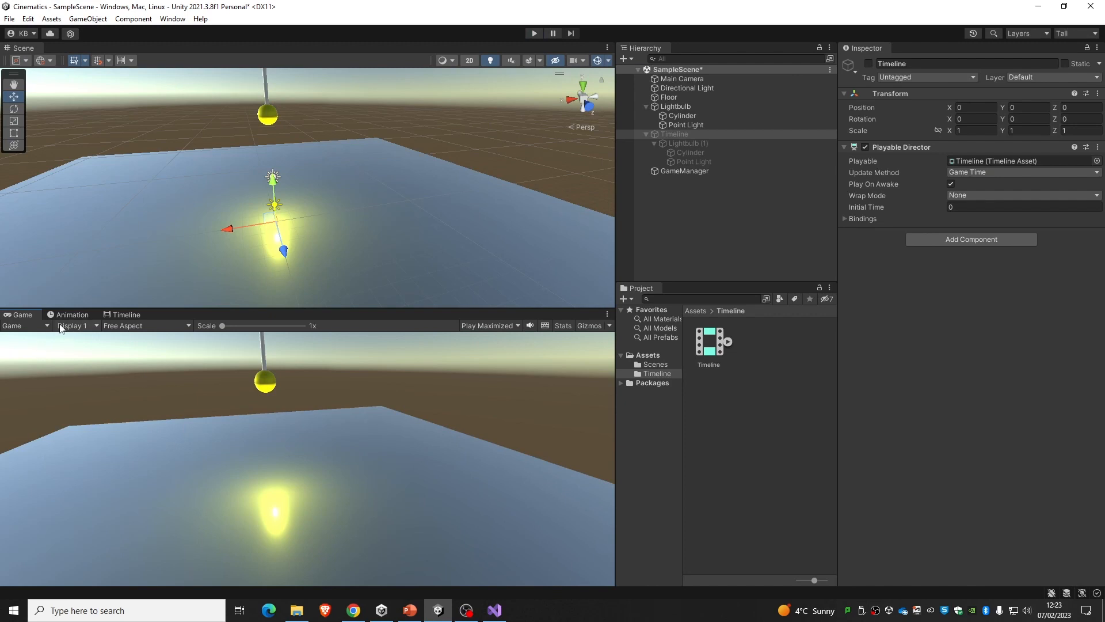
Add an ease-in of about 0.17 s to the start of the light-bulb-pop audio clip in the Timeline
left_click(114, 314)
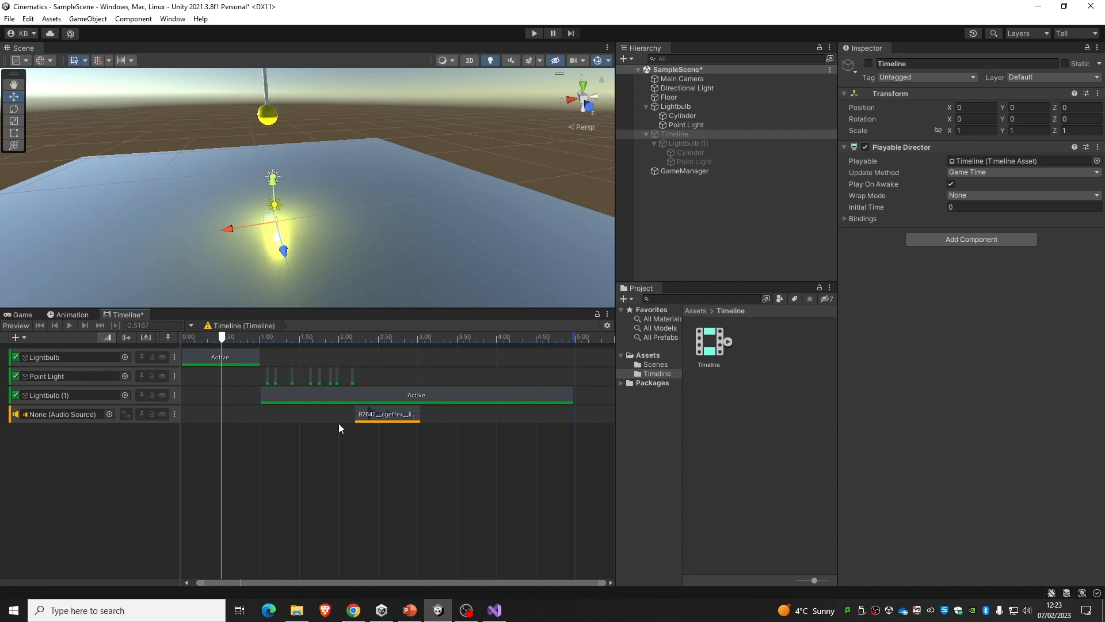
scroll(399, 425, "up", 8)
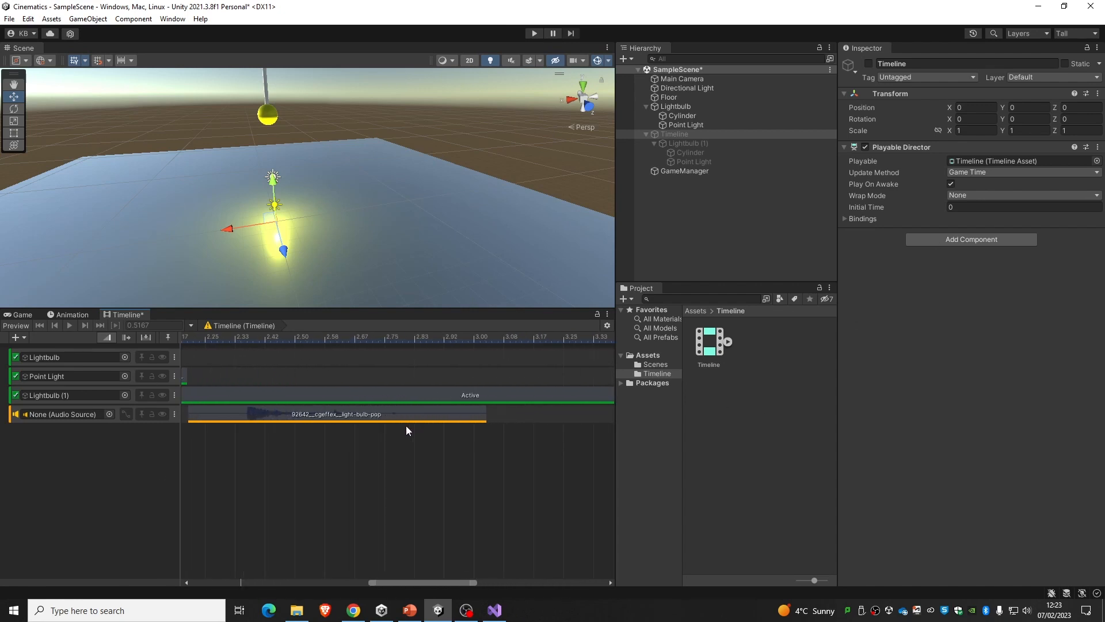
left_click_drag(413, 583, 391, 580)
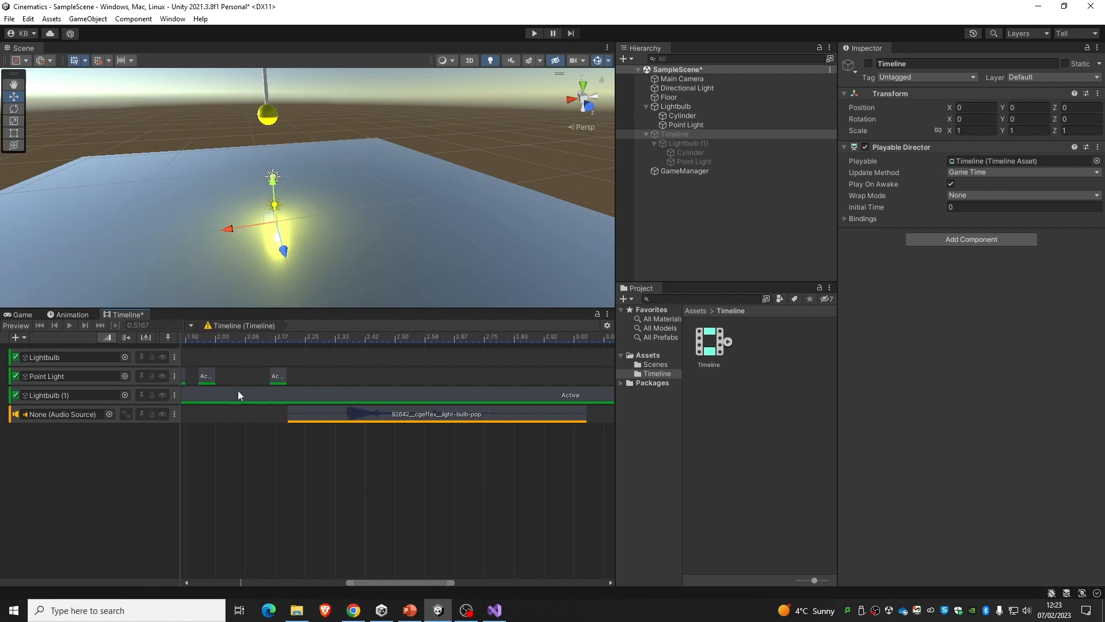
left_click_drag(291, 414, 348, 426, "ctrl")
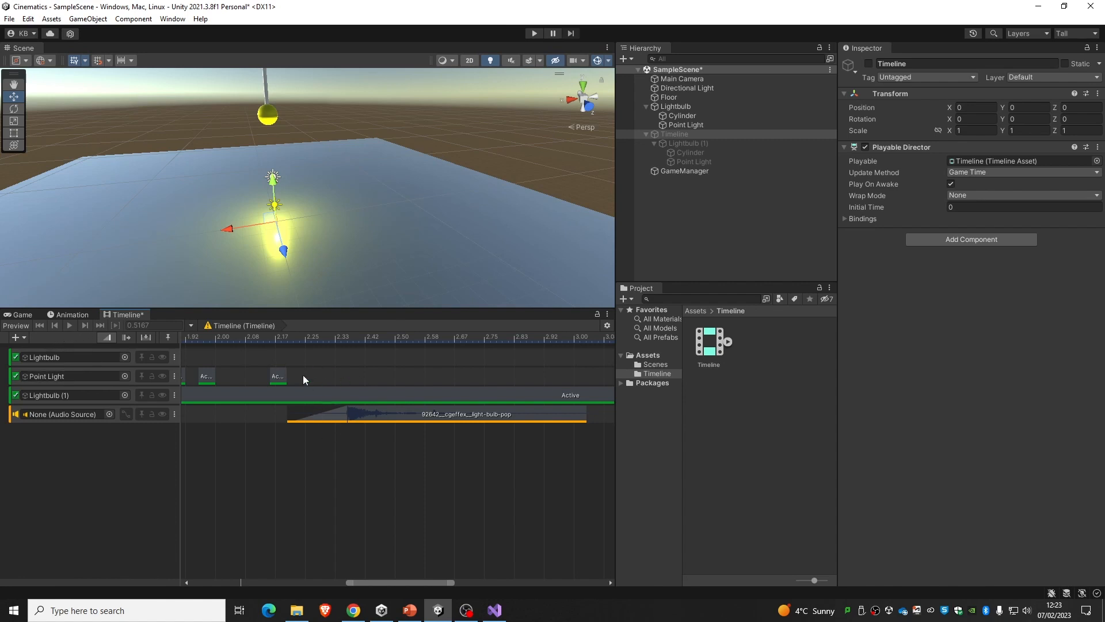
Scrub the playhead to about 2.12 just before the audio clip, and reactivate the Timeline object
left_click_drag(249, 336, 254, 382)
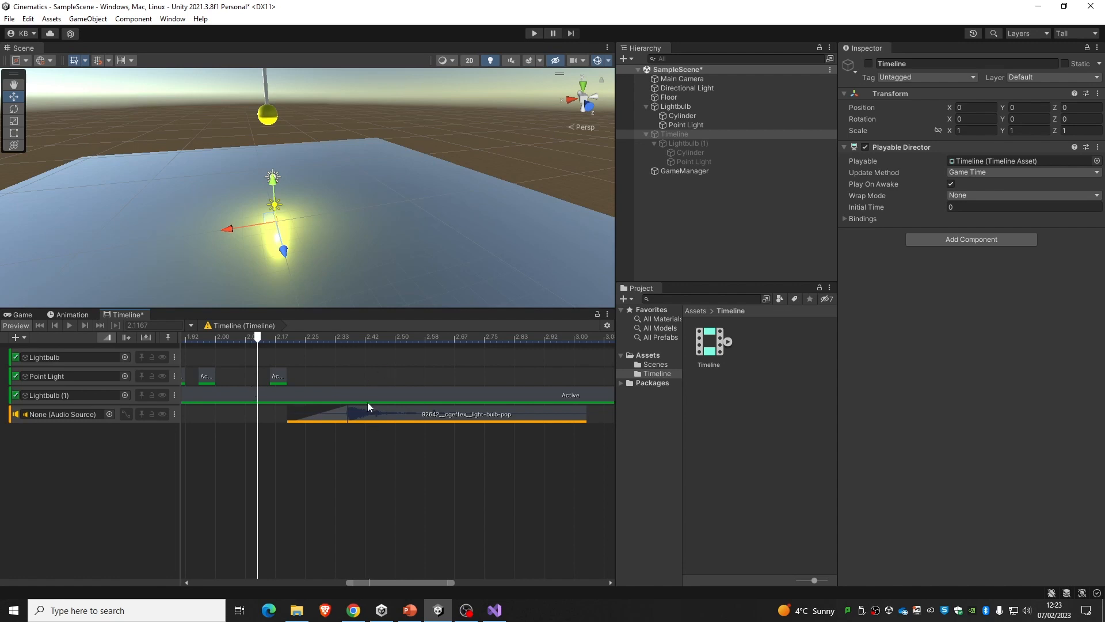
left_click(356, 454)
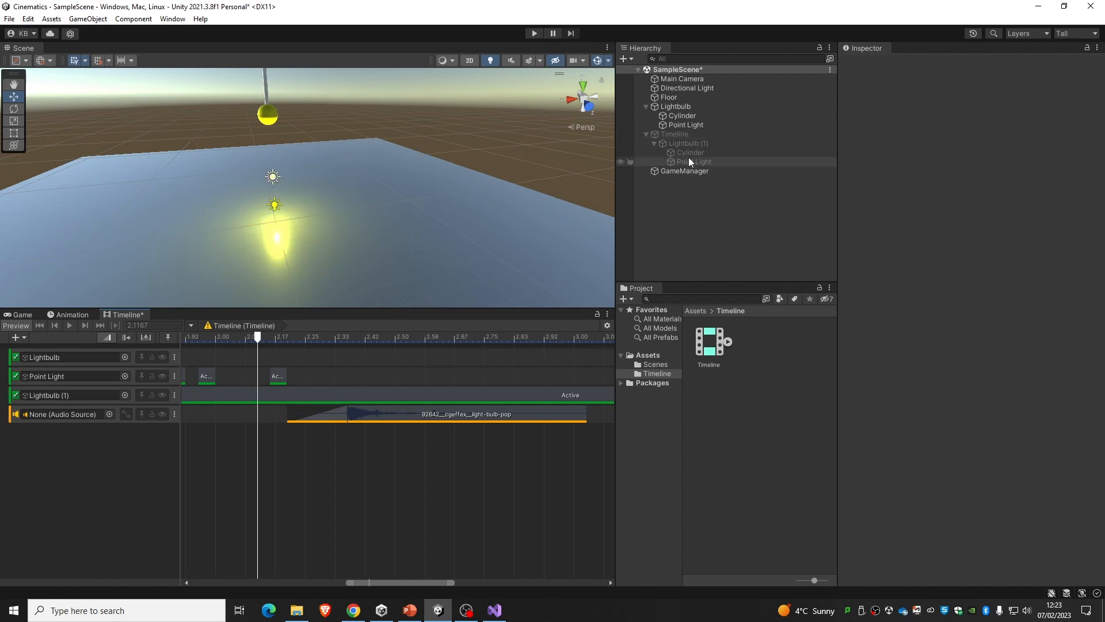
left_click(691, 135)
left_click(868, 63)
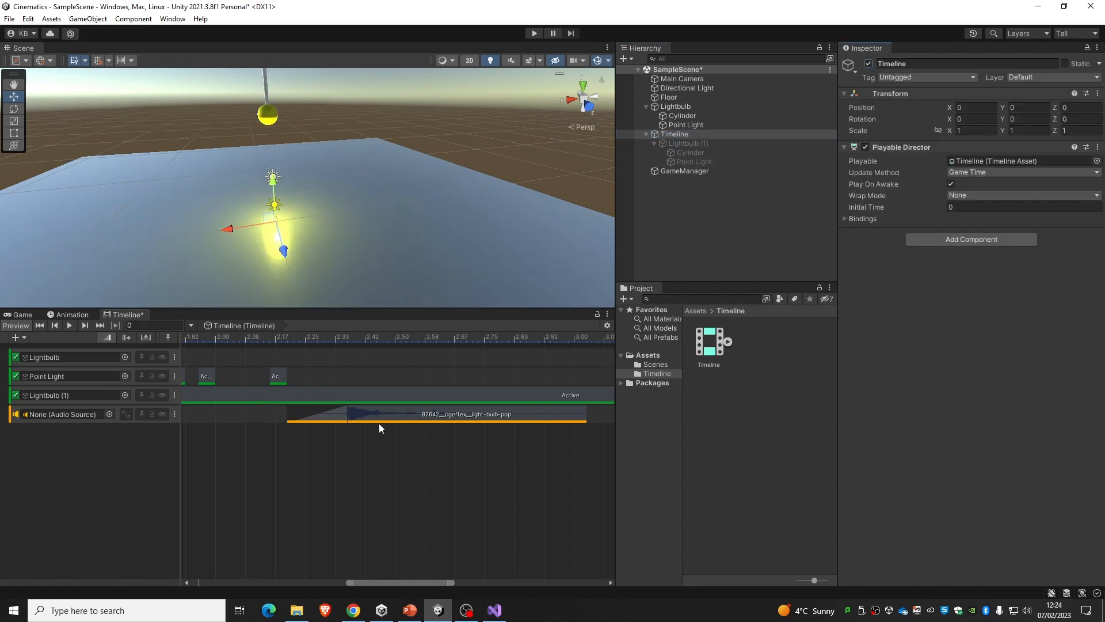
Preview the complete Timeline sequence and inspect the light-bulb-pop audio clip's timing and ease-in settings
left_click(342, 484)
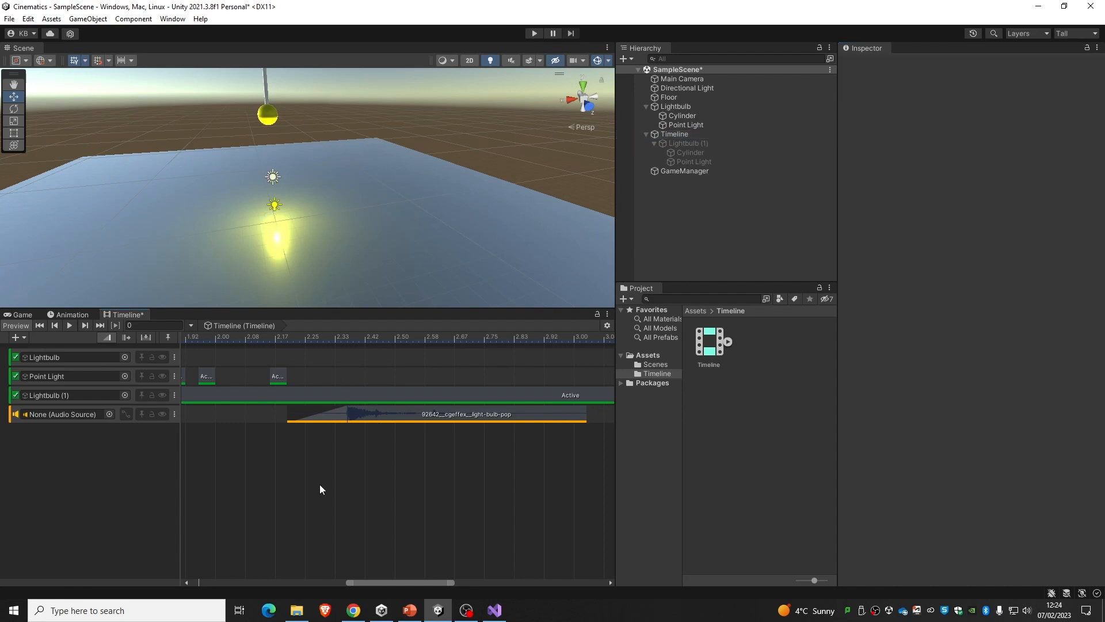
key("a")
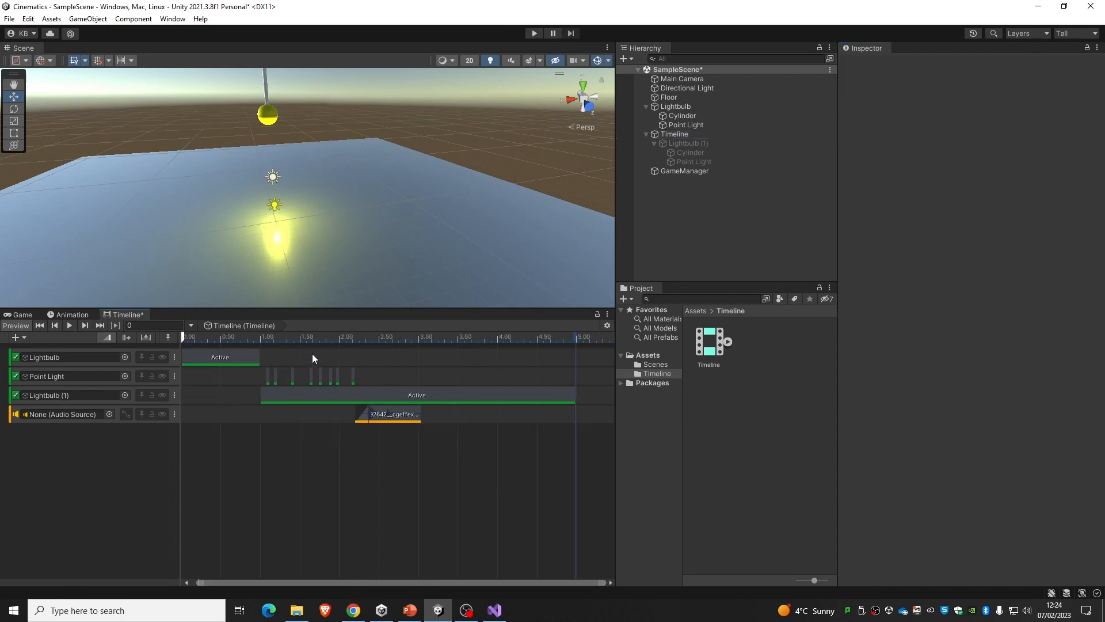
left_click(71, 326)
left_click(398, 415)
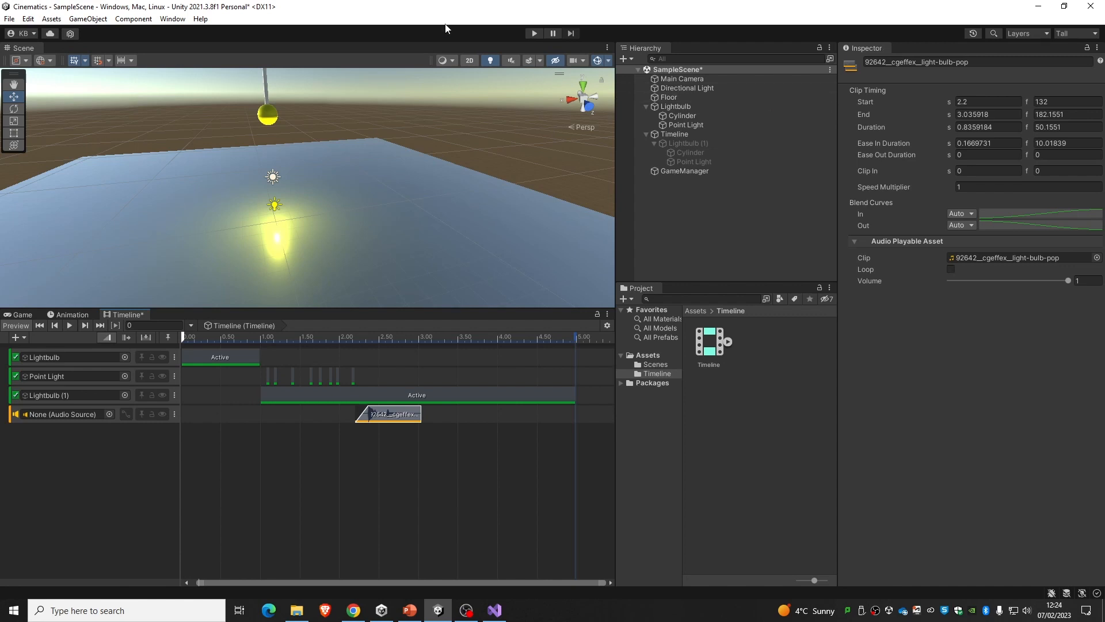
Clear the selection, save SampleScene, and switch to OBS
left_click(688, 240)
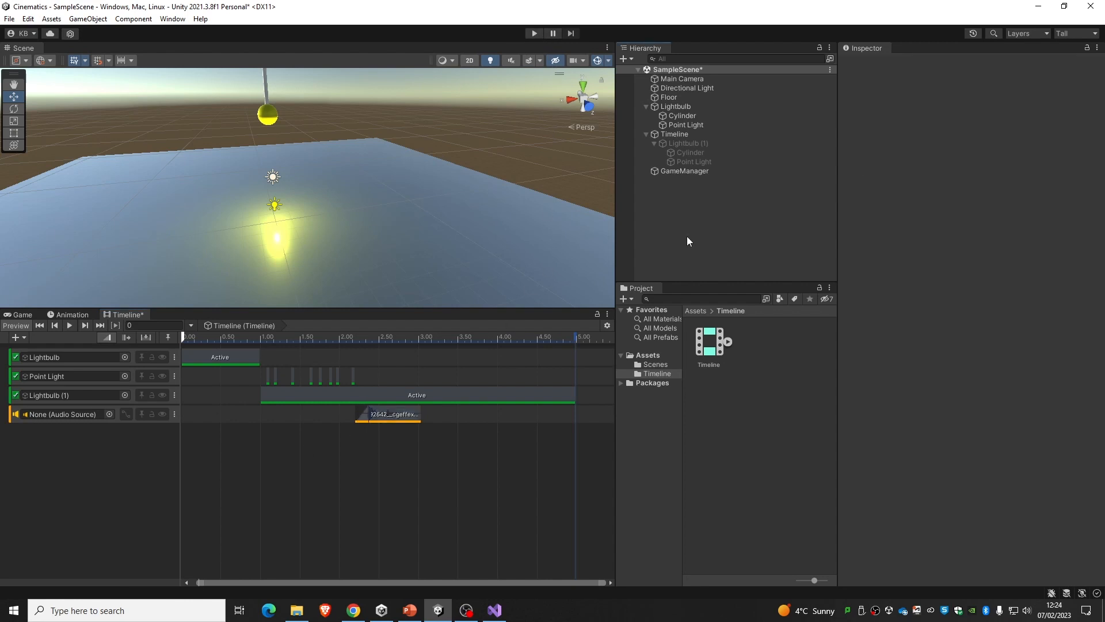
key("ctrl+s")
left_click(466, 610)
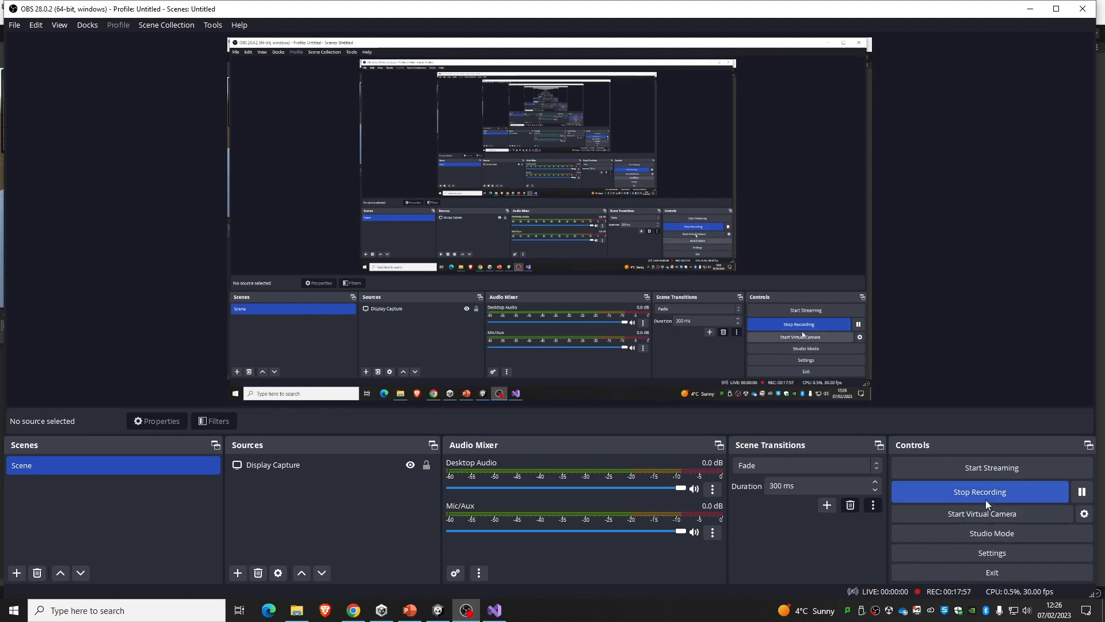